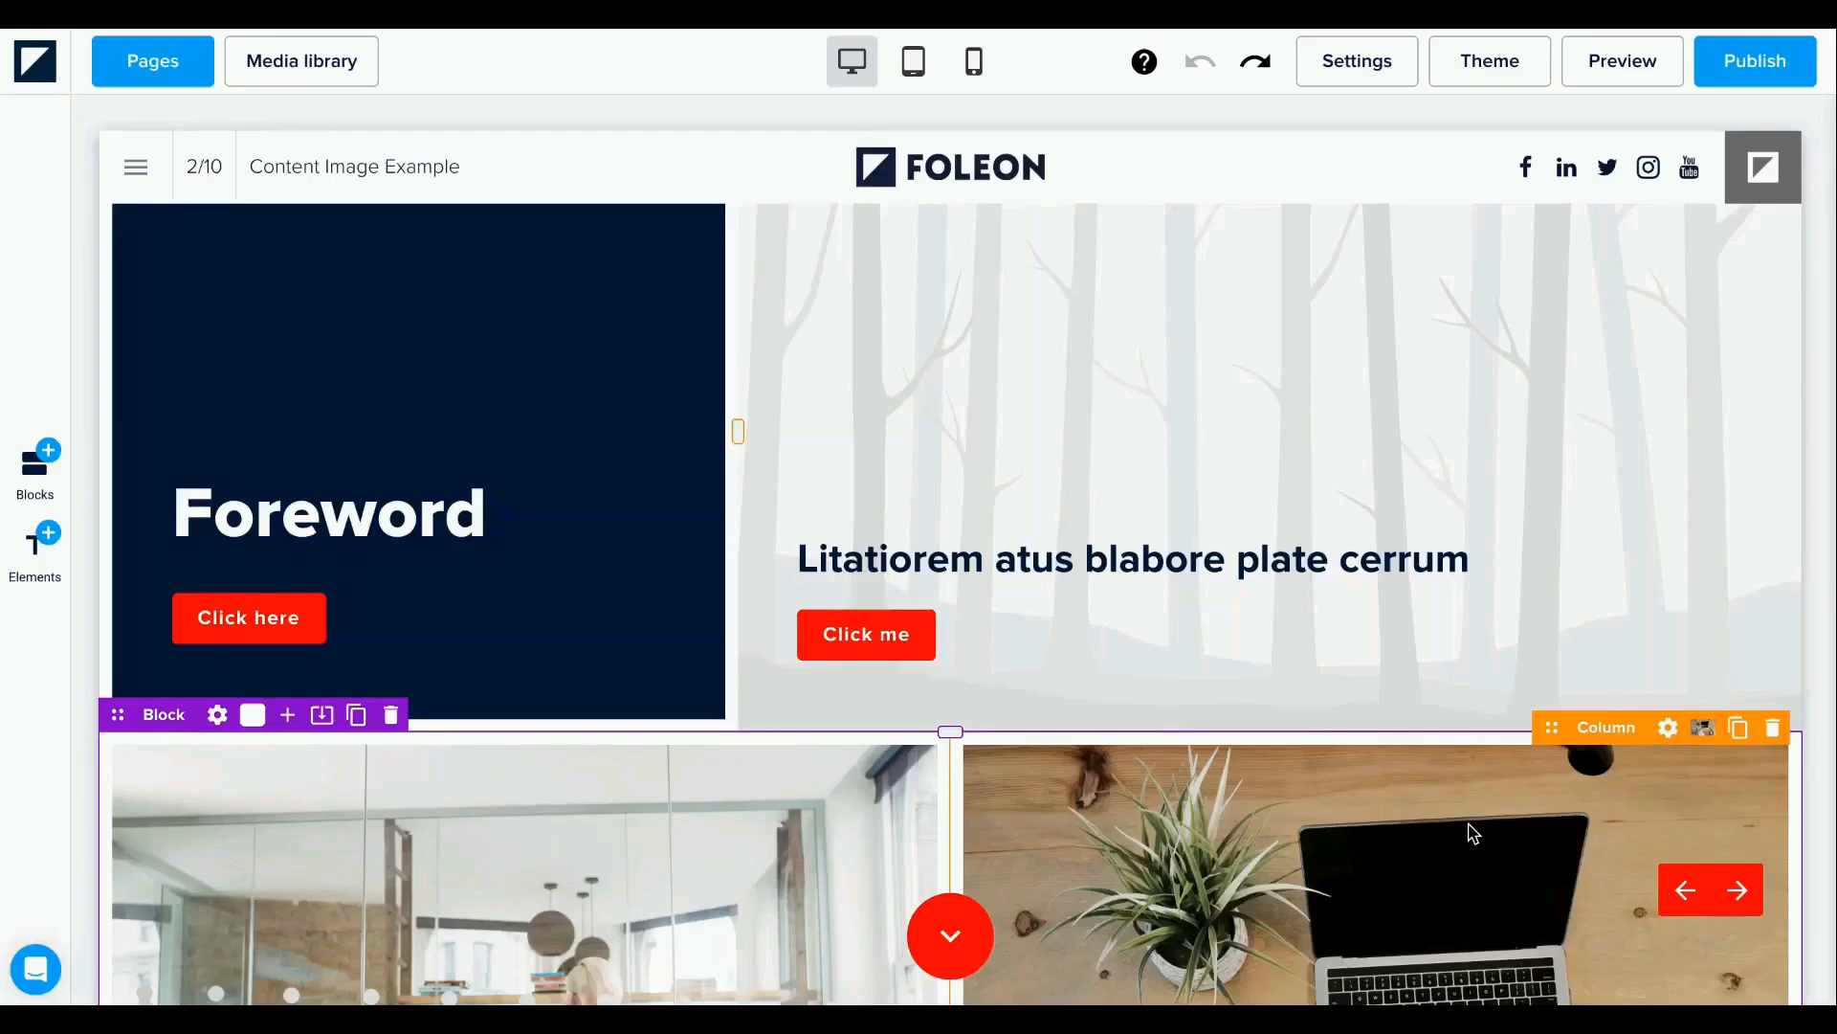
# Replace the background image of the column beside the Foreword column with marketer_13 from the media library.
pyautogui.scroll(-3, 1468, 823)
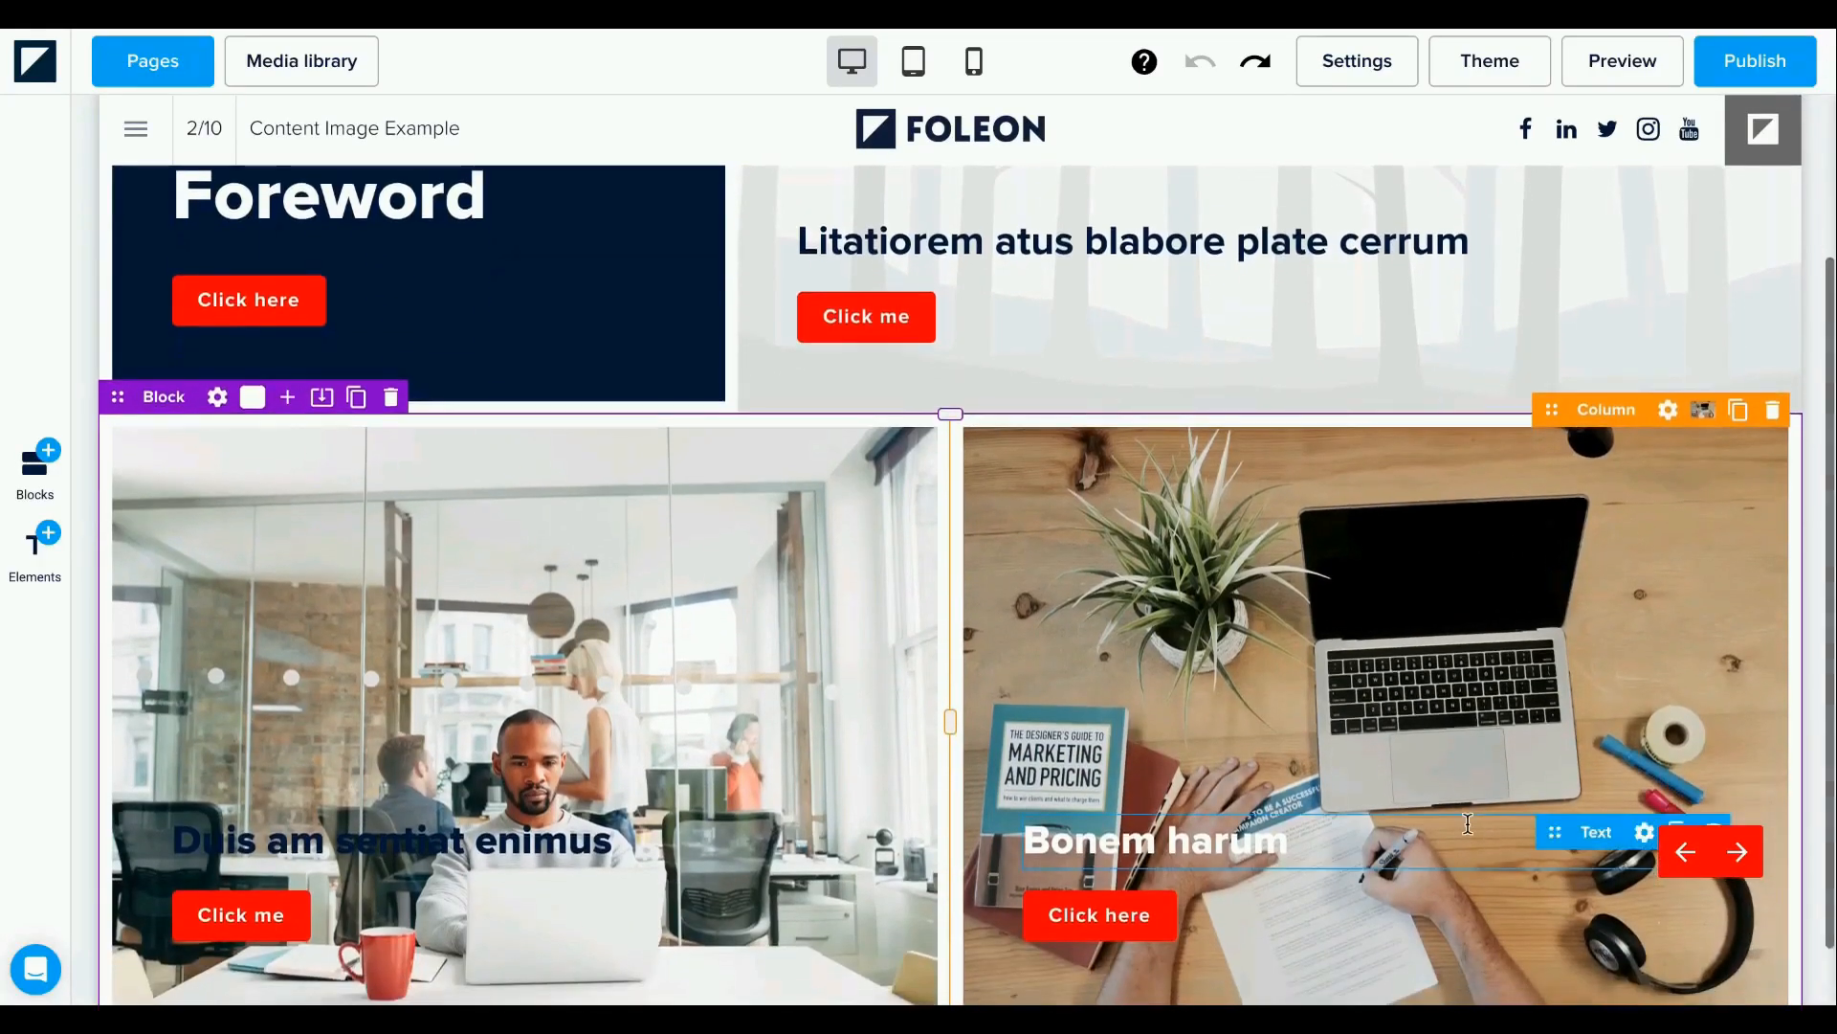
pyautogui.scroll(3, 563, 646)
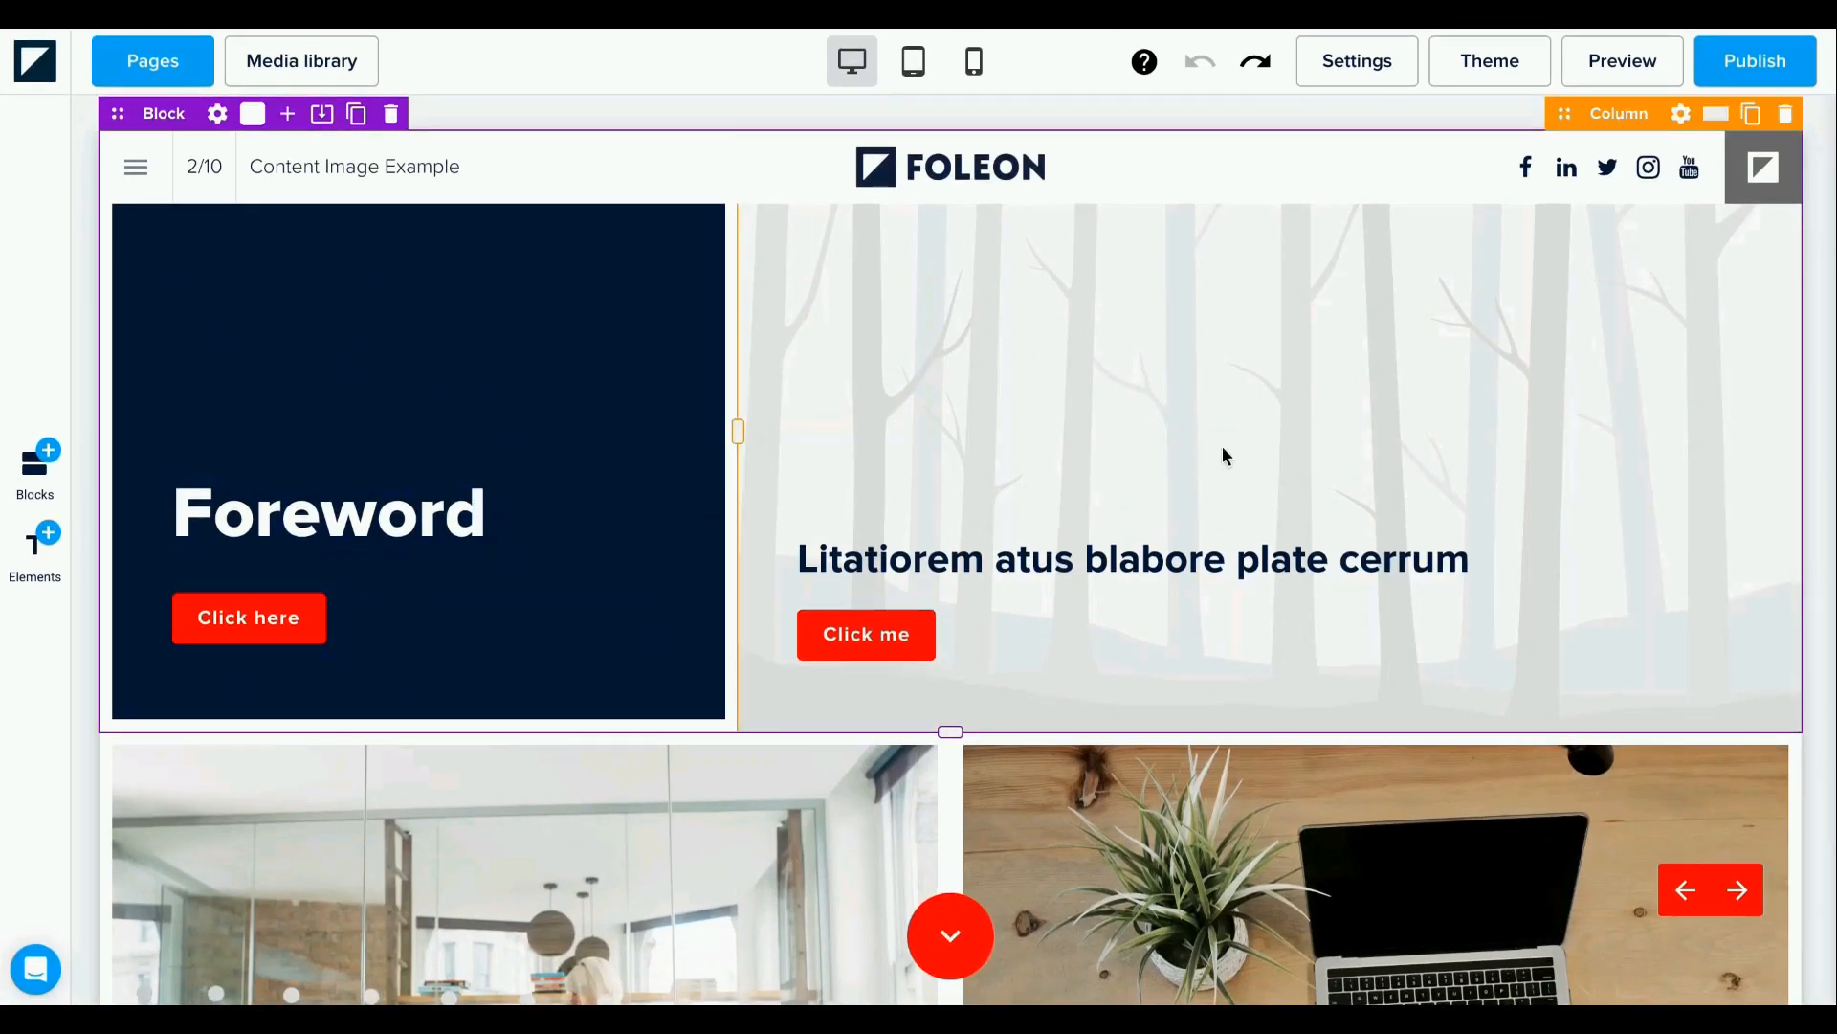
pyautogui.click(1718, 116)
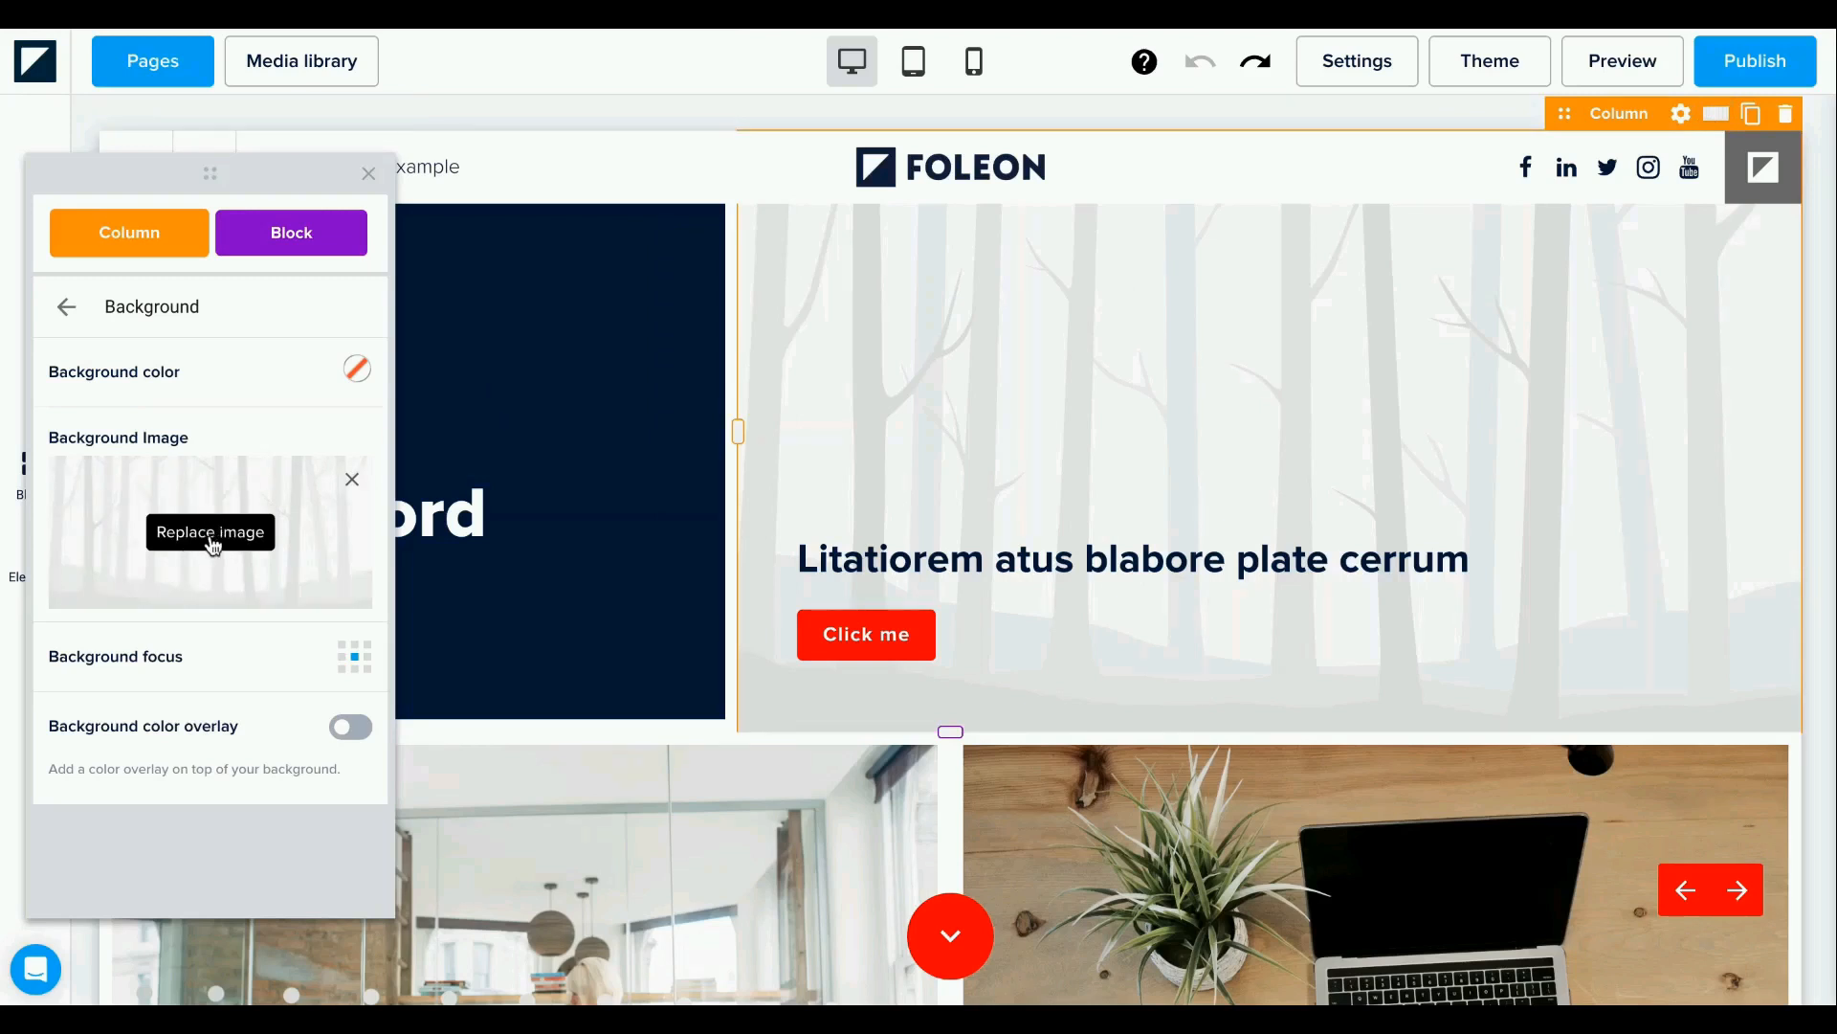
pyautogui.click(213, 542)
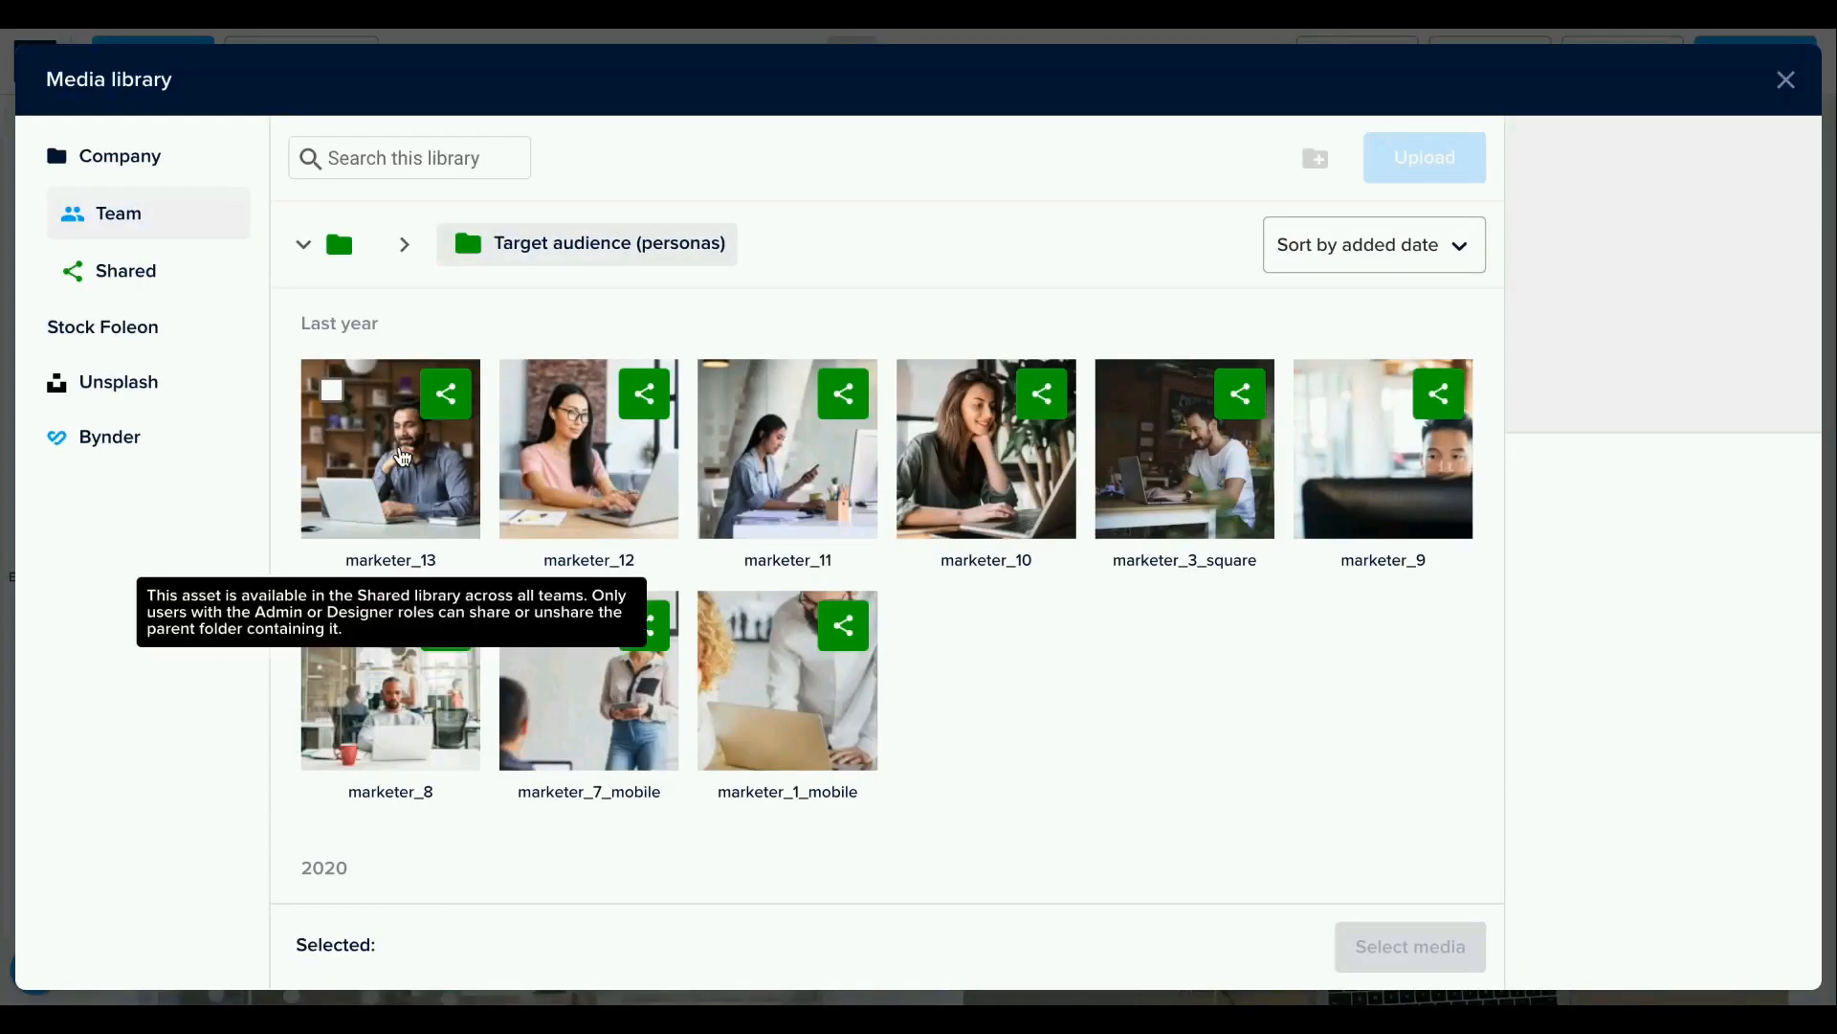
pyautogui.click(403, 457)
pyautogui.click(1372, 947)
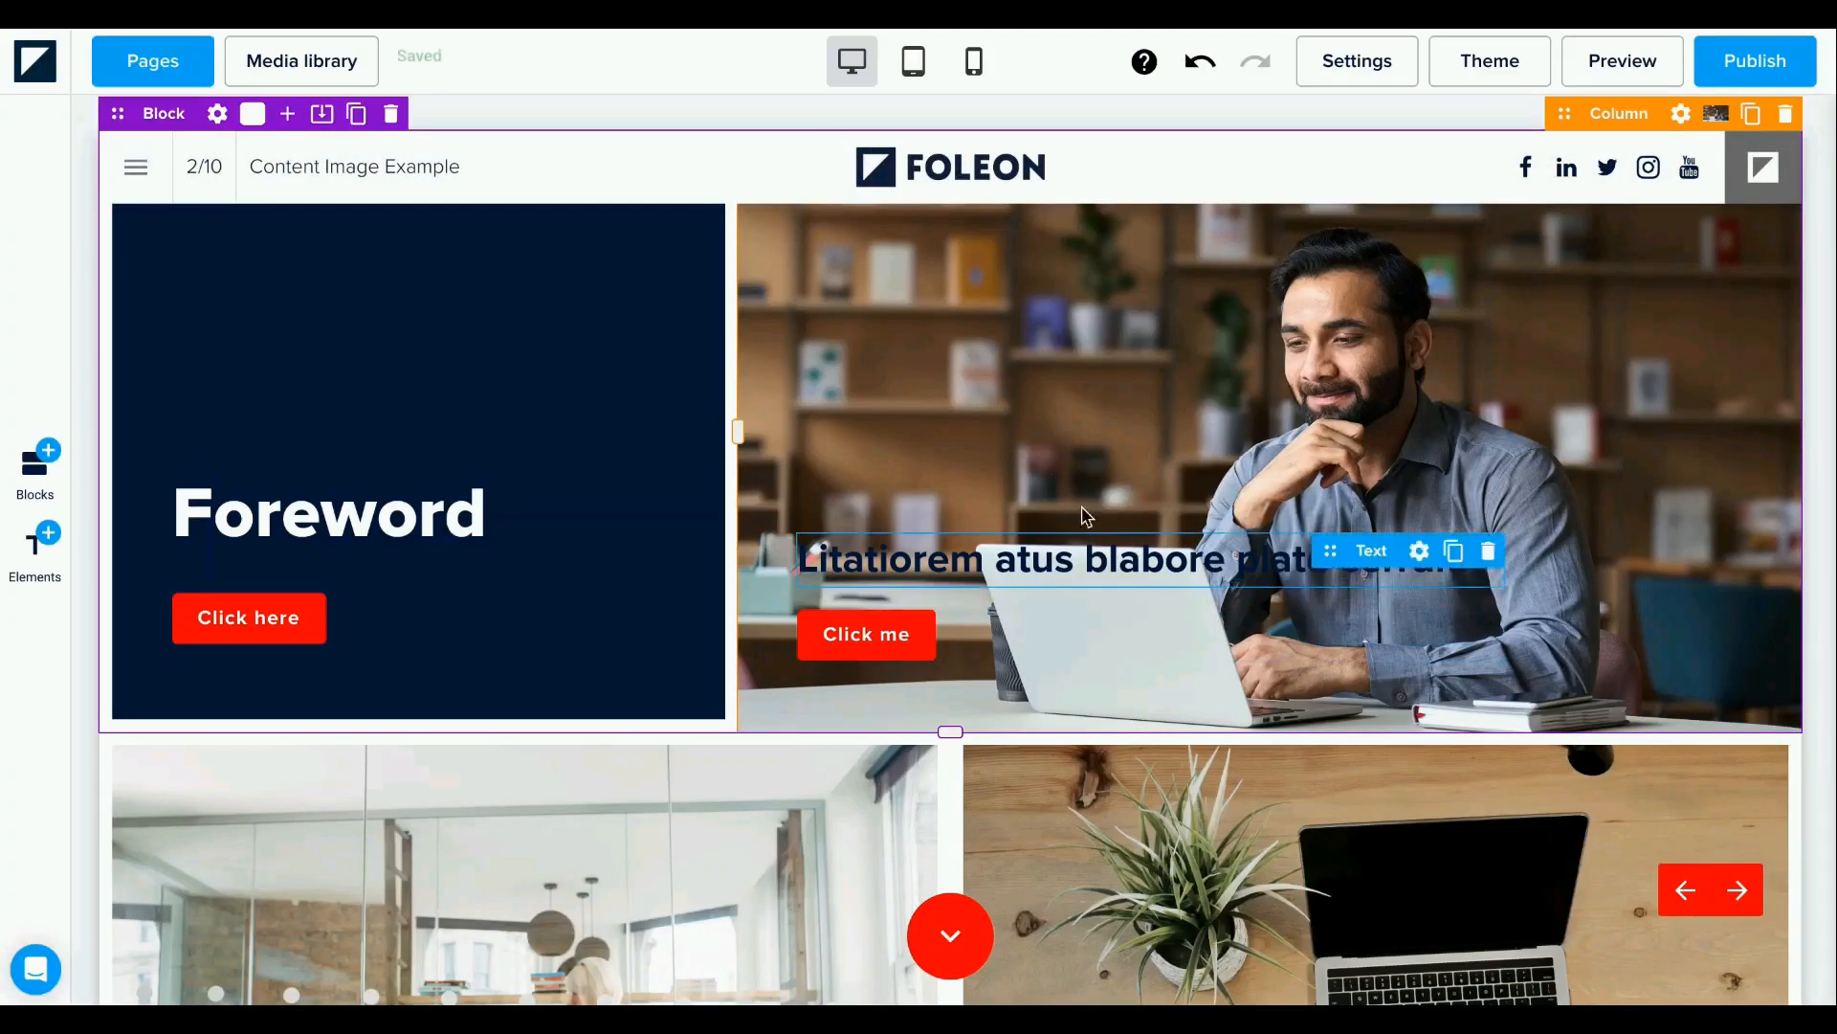
# Give the column with the new background image a white border of thickness 10 on all sides.
pyautogui.click(1683, 114)
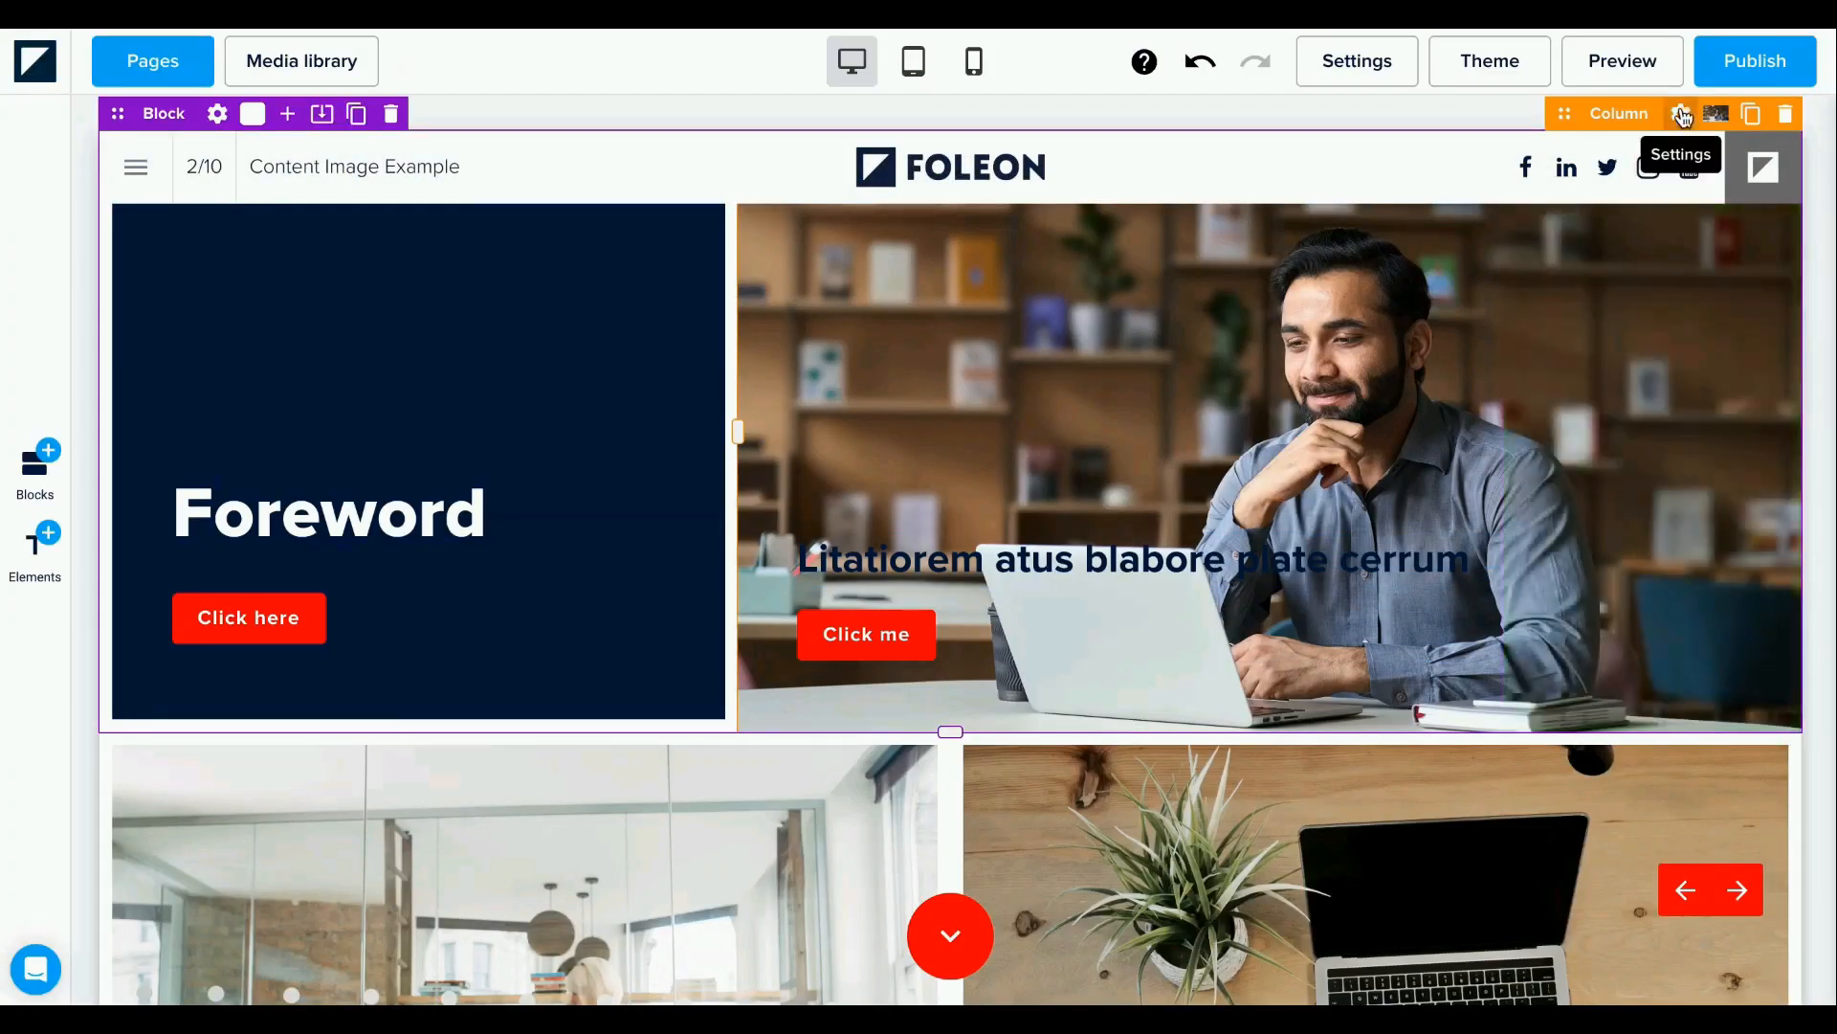
pyautogui.click(1686, 114)
pyautogui.click(339, 369)
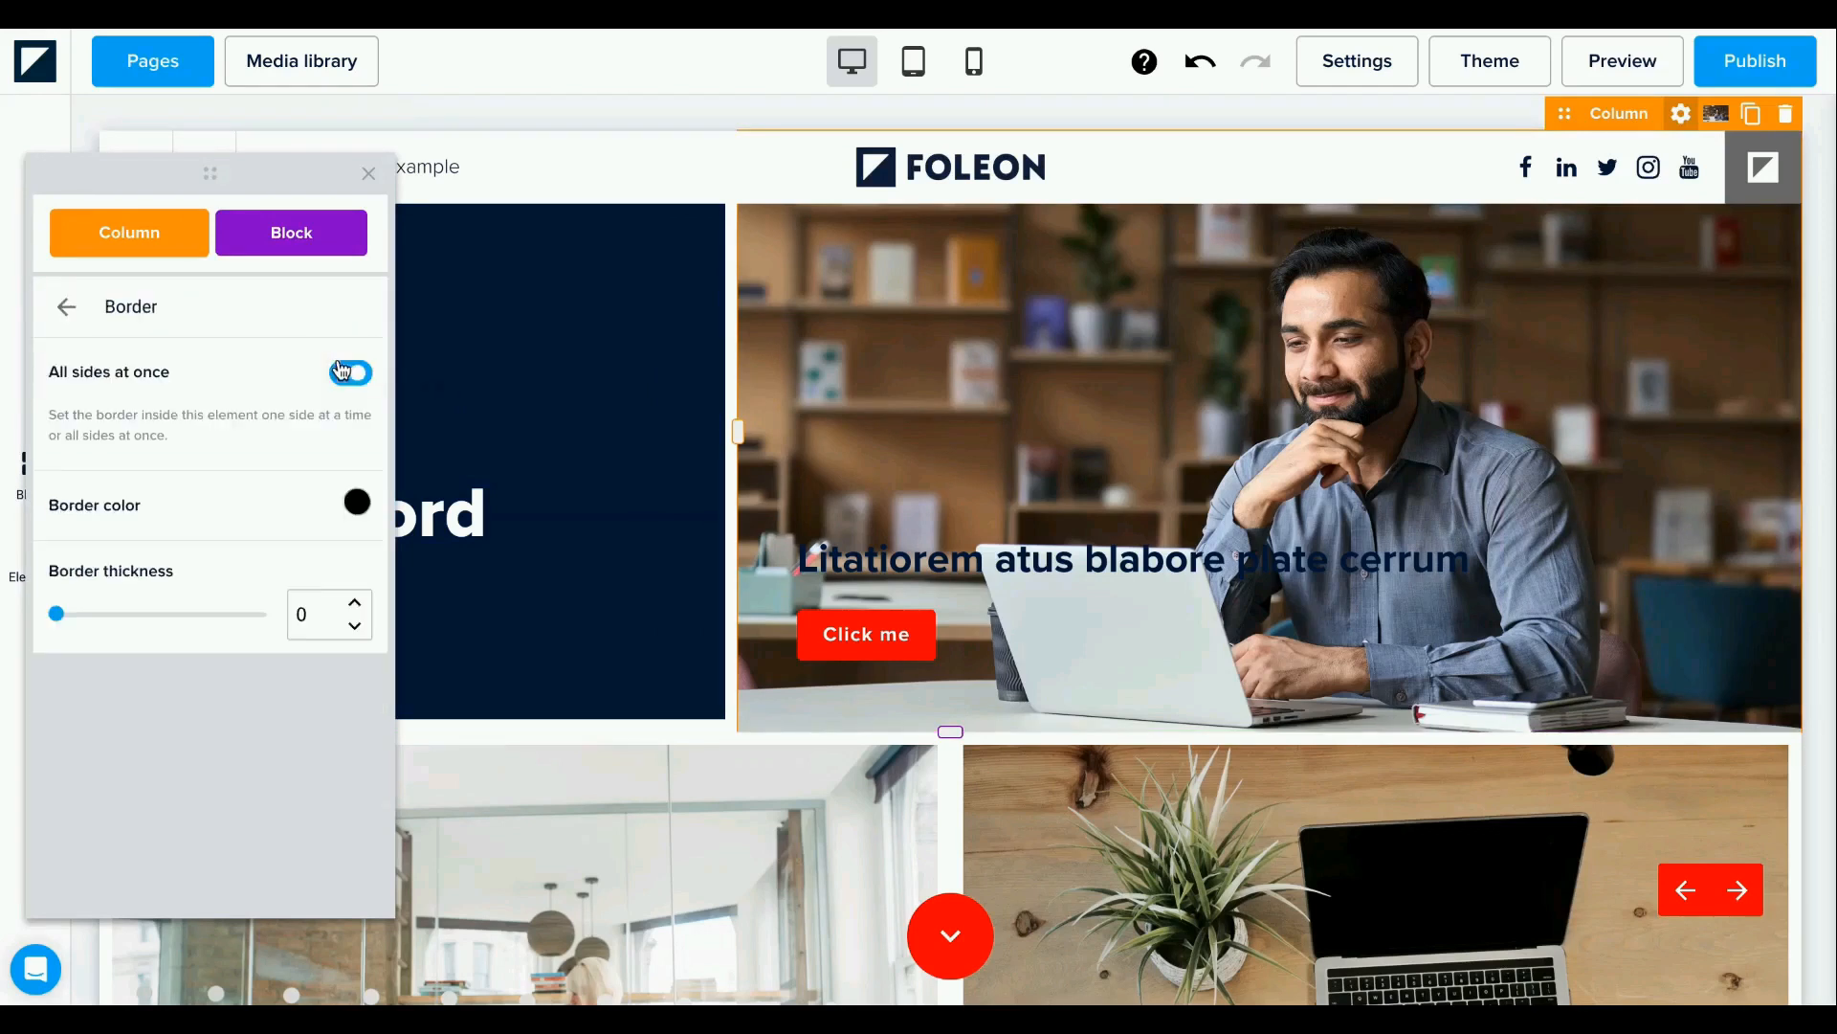
pyautogui.click(358, 504)
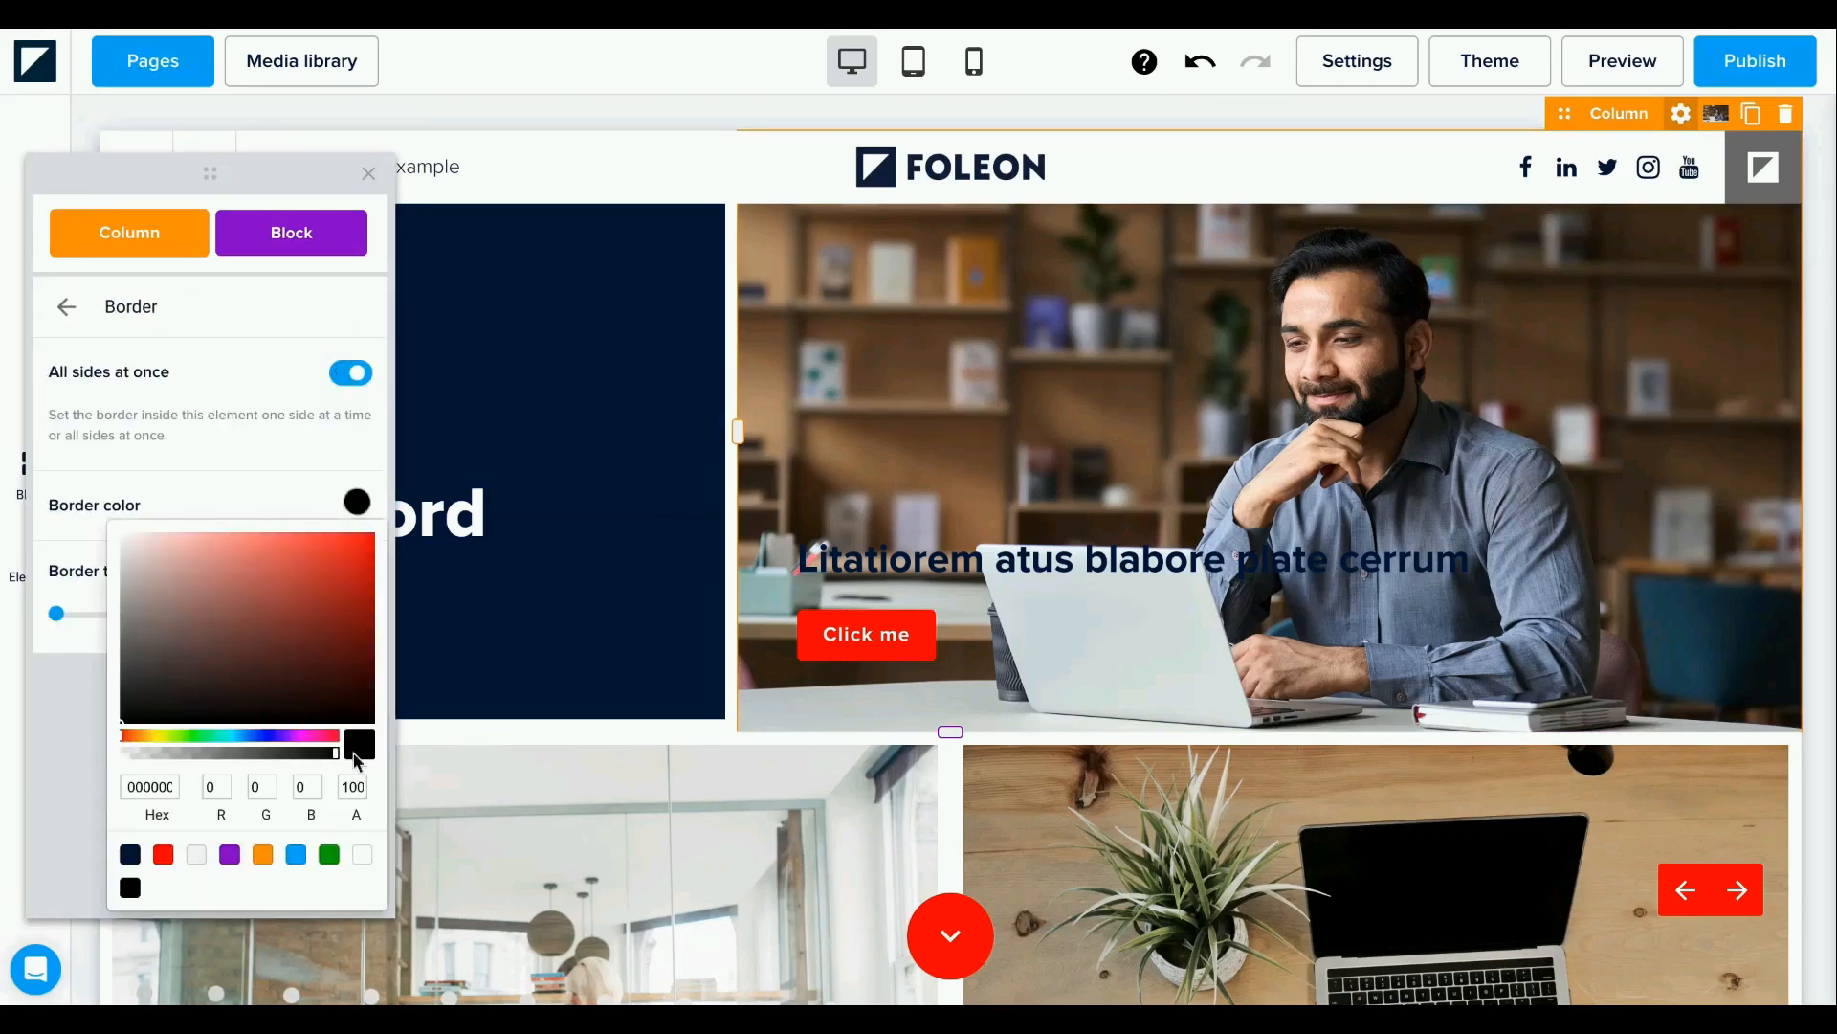
pyautogui.click(363, 856)
pyautogui.click(289, 495)
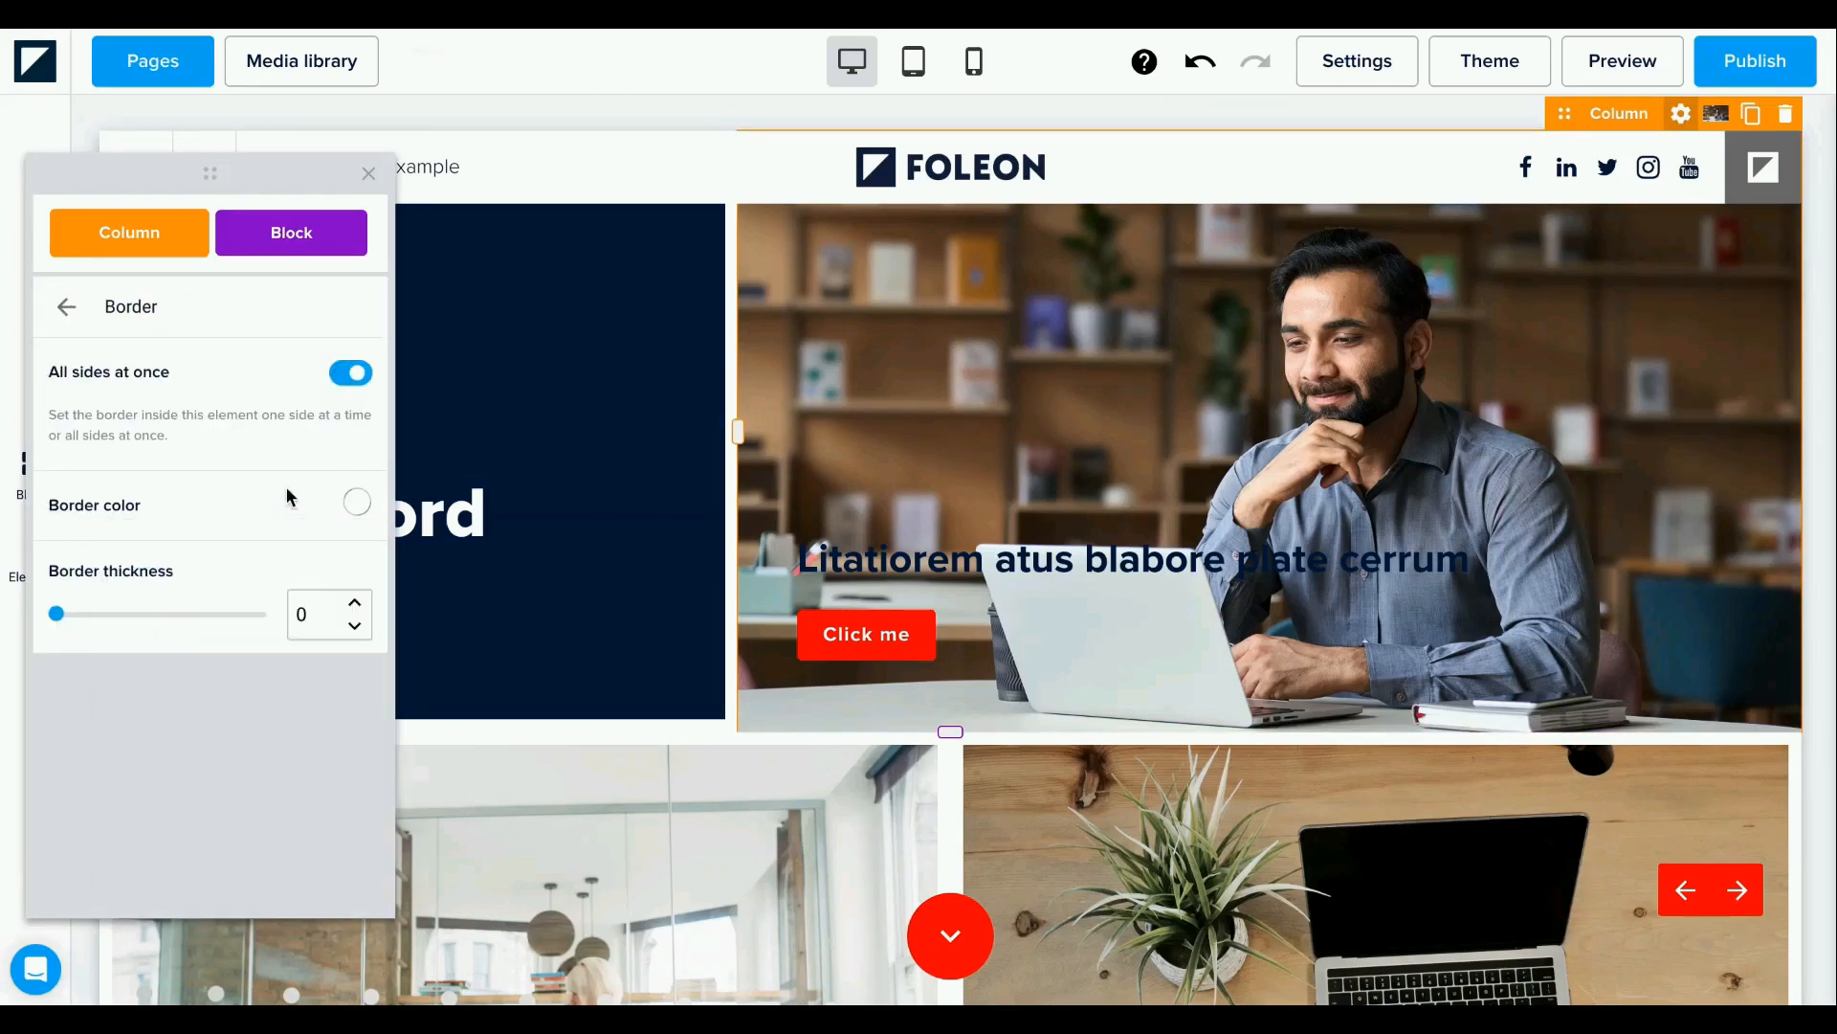
pyautogui.write('10')
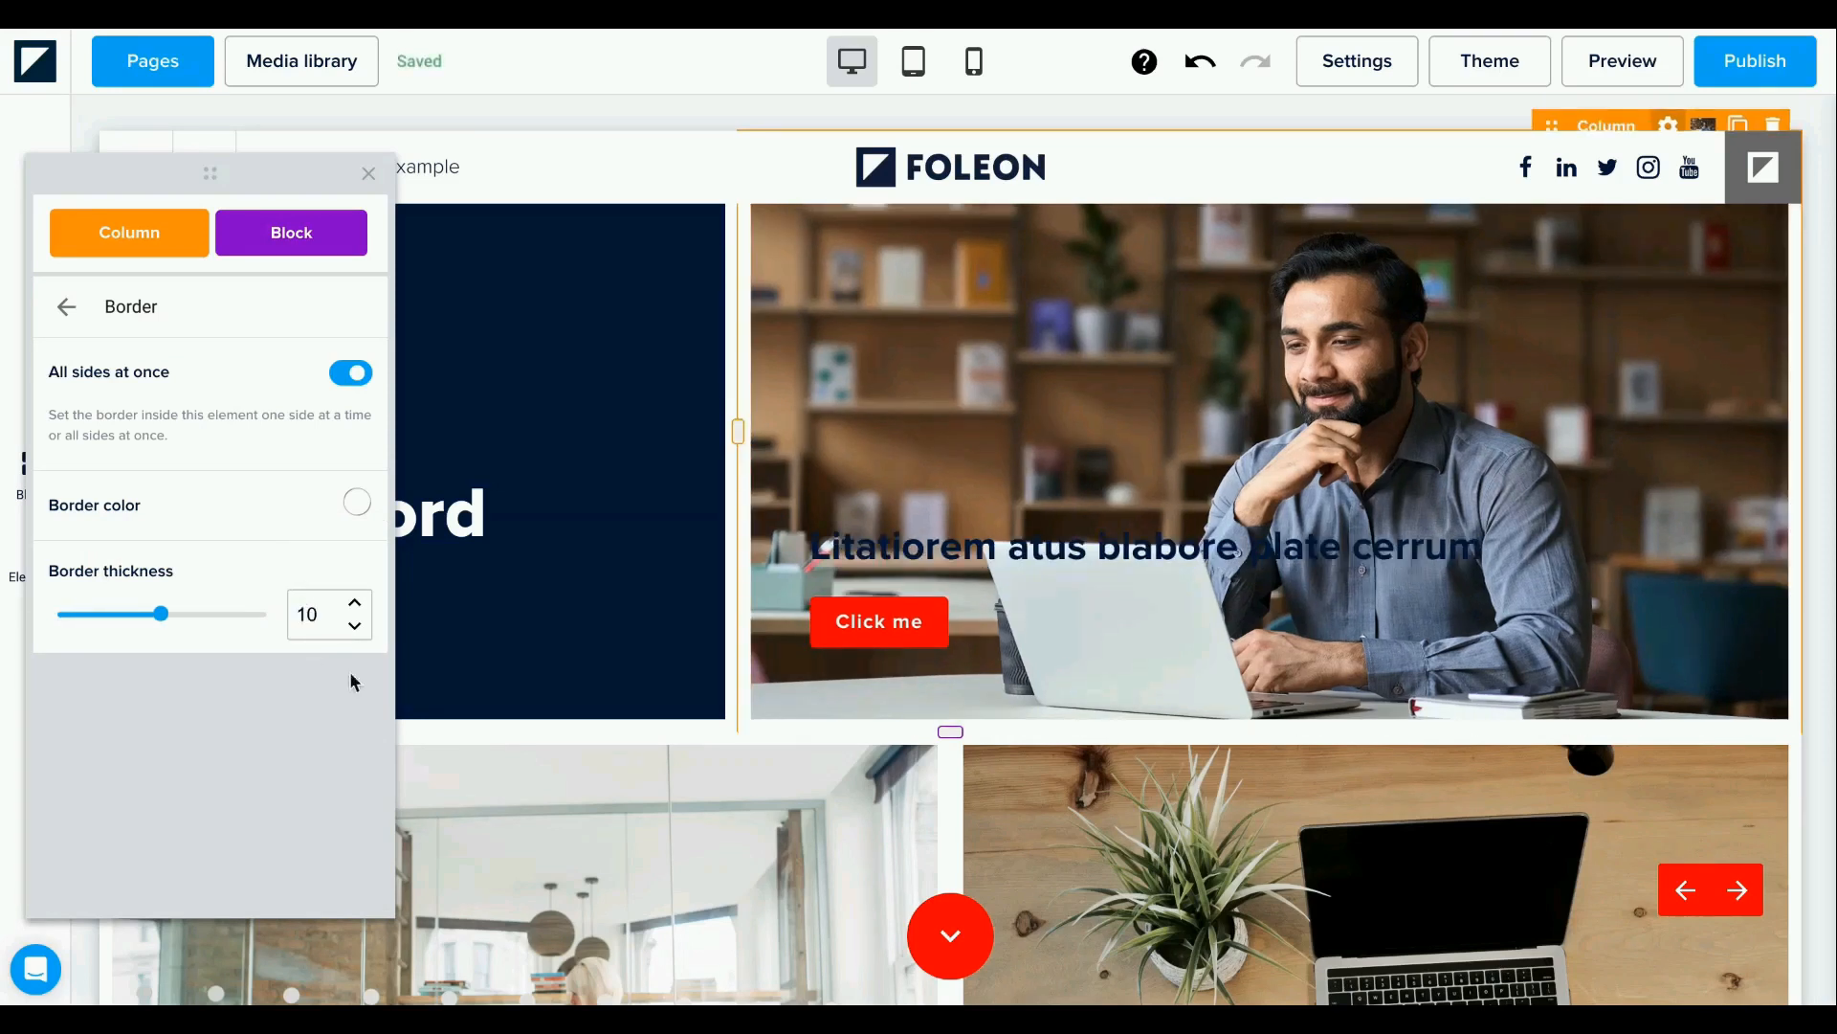
pyautogui.click(682, 506)
pyautogui.scroll(-4, 683, 505)
pyautogui.scroll(4, 683, 505)
pyautogui.scroll(-1, 682, 505)
pyautogui.scroll(-4, 683, 505)
pyautogui.scroll(3, 681, 501)
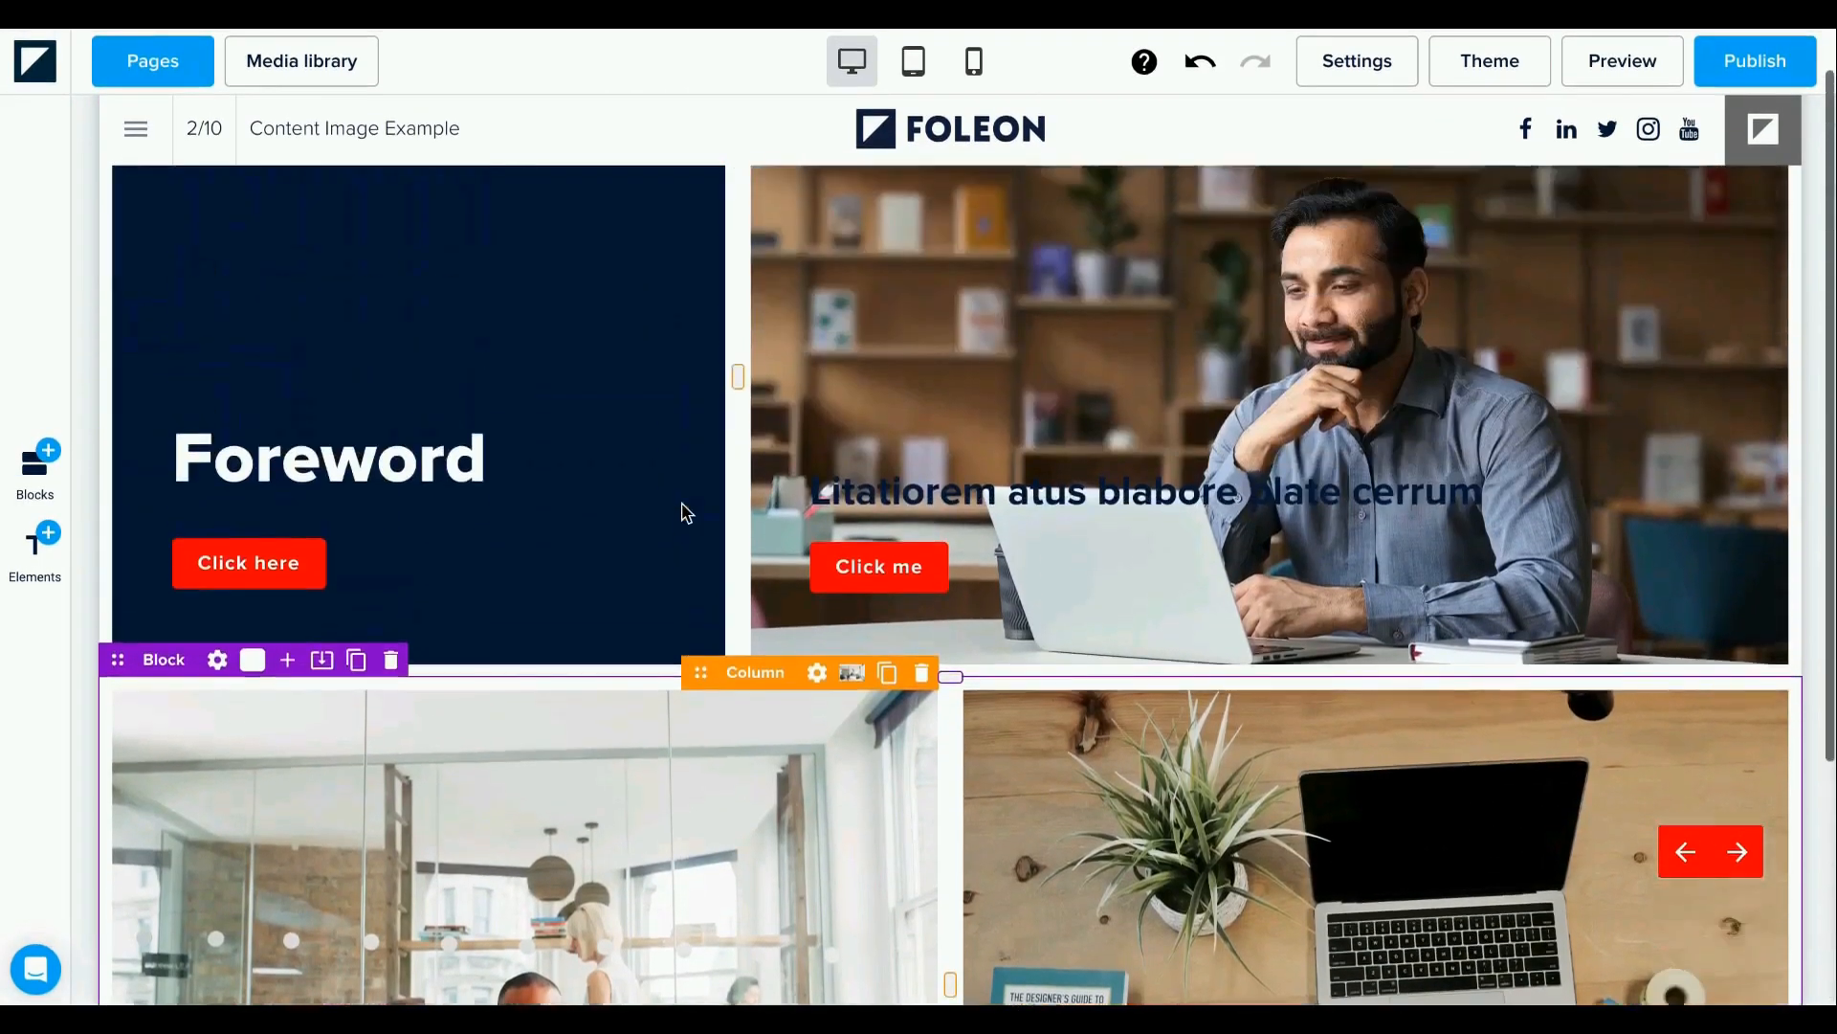
pyautogui.scroll(1, 686, 513)
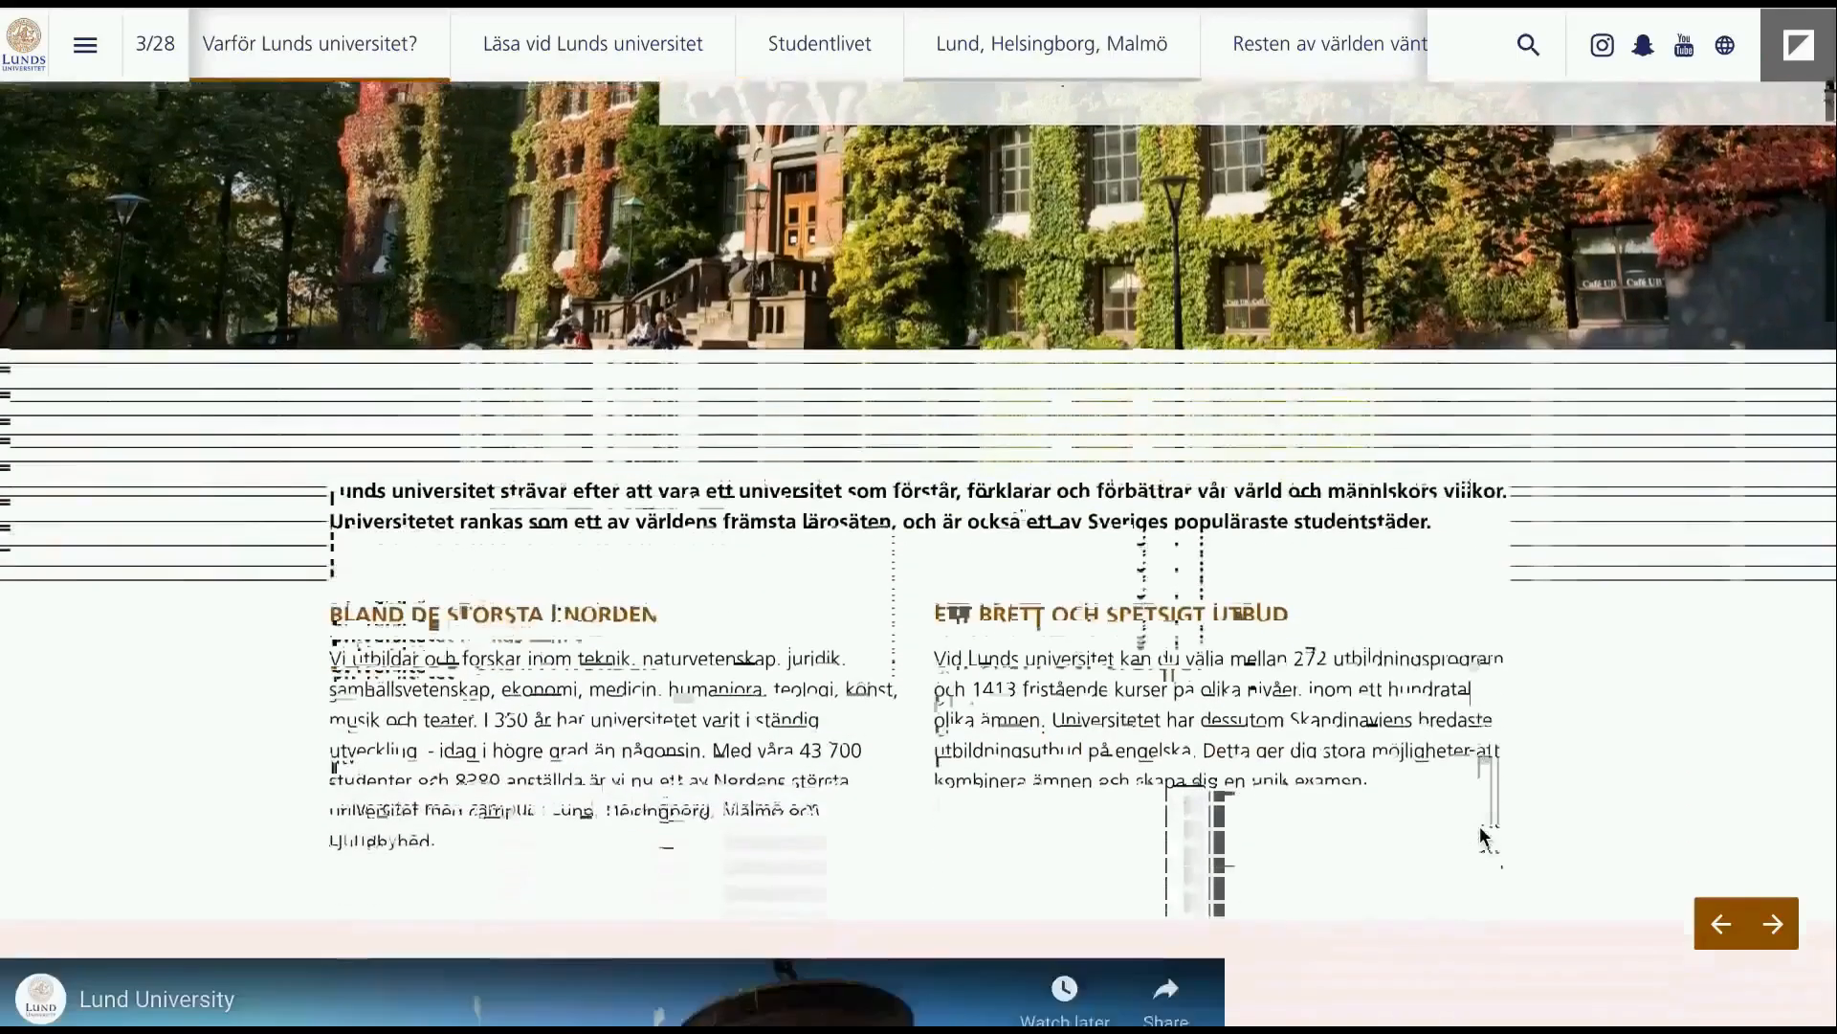
# Look through the Lund University example page, examining its embedded video, quote and text sections.
pyautogui.scroll(-5, 1482, 823)
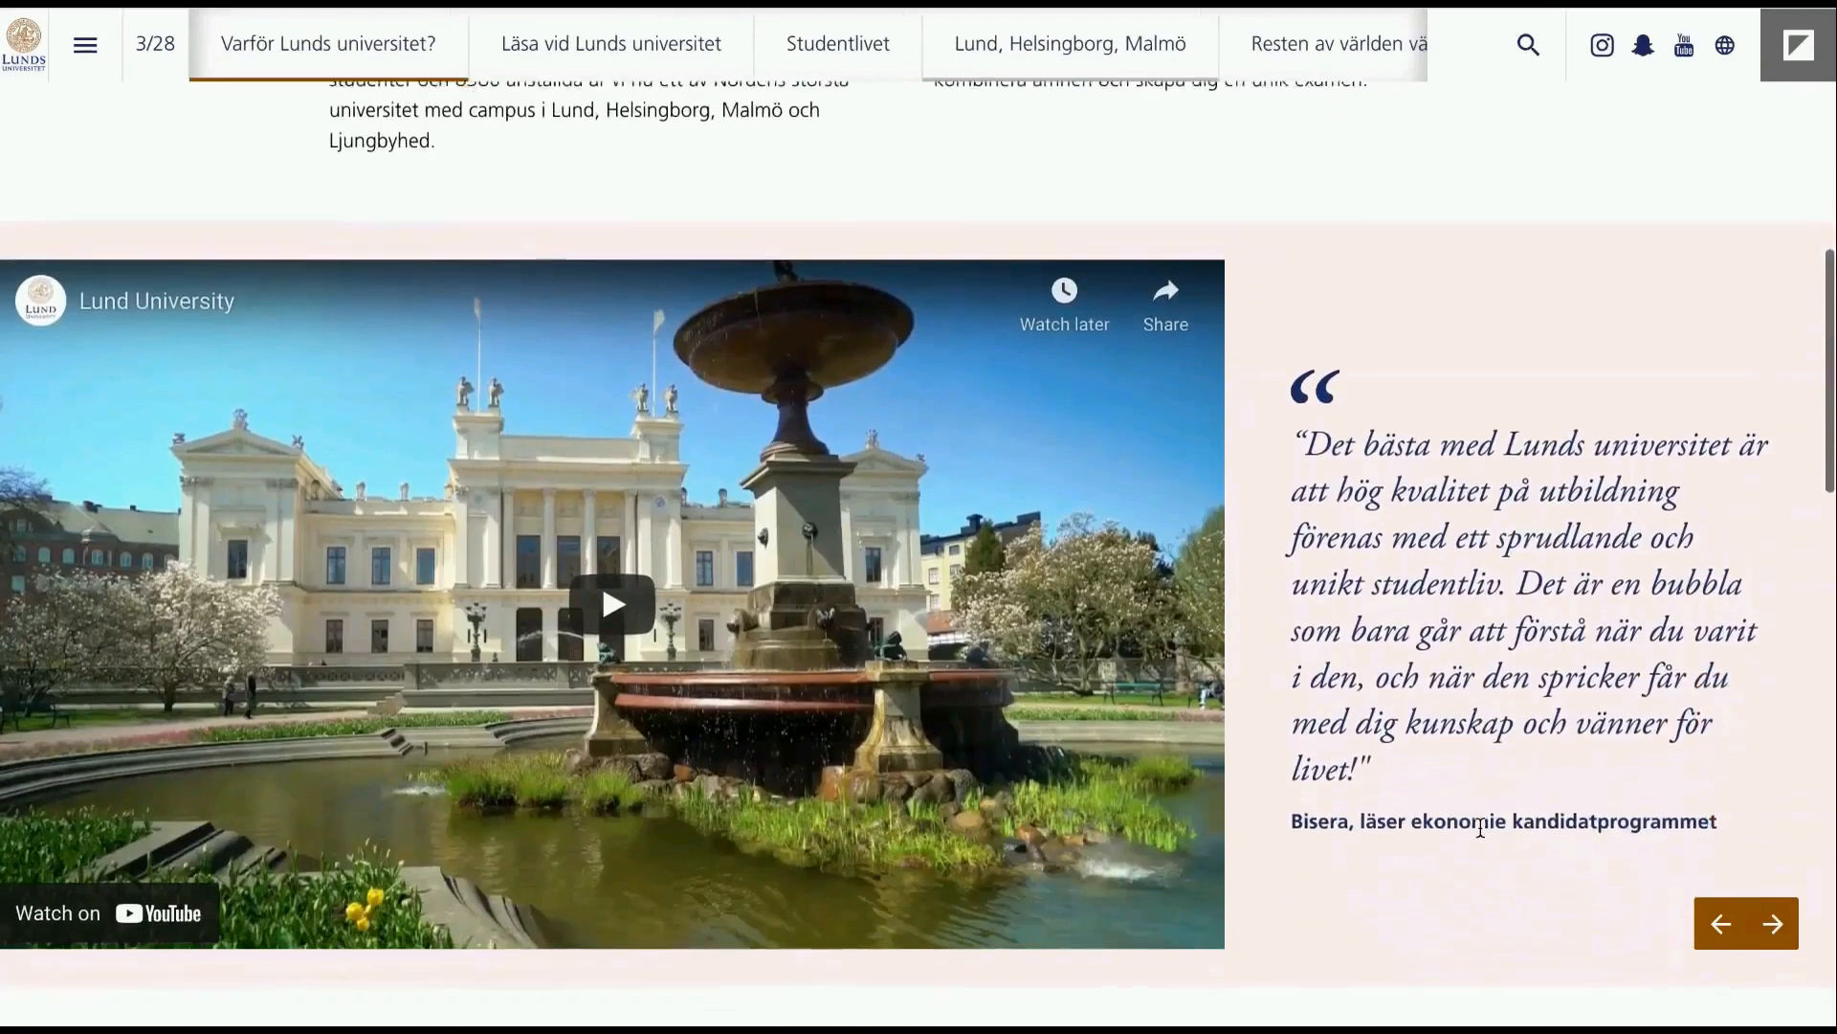
pyautogui.scroll(-1, 1480, 828)
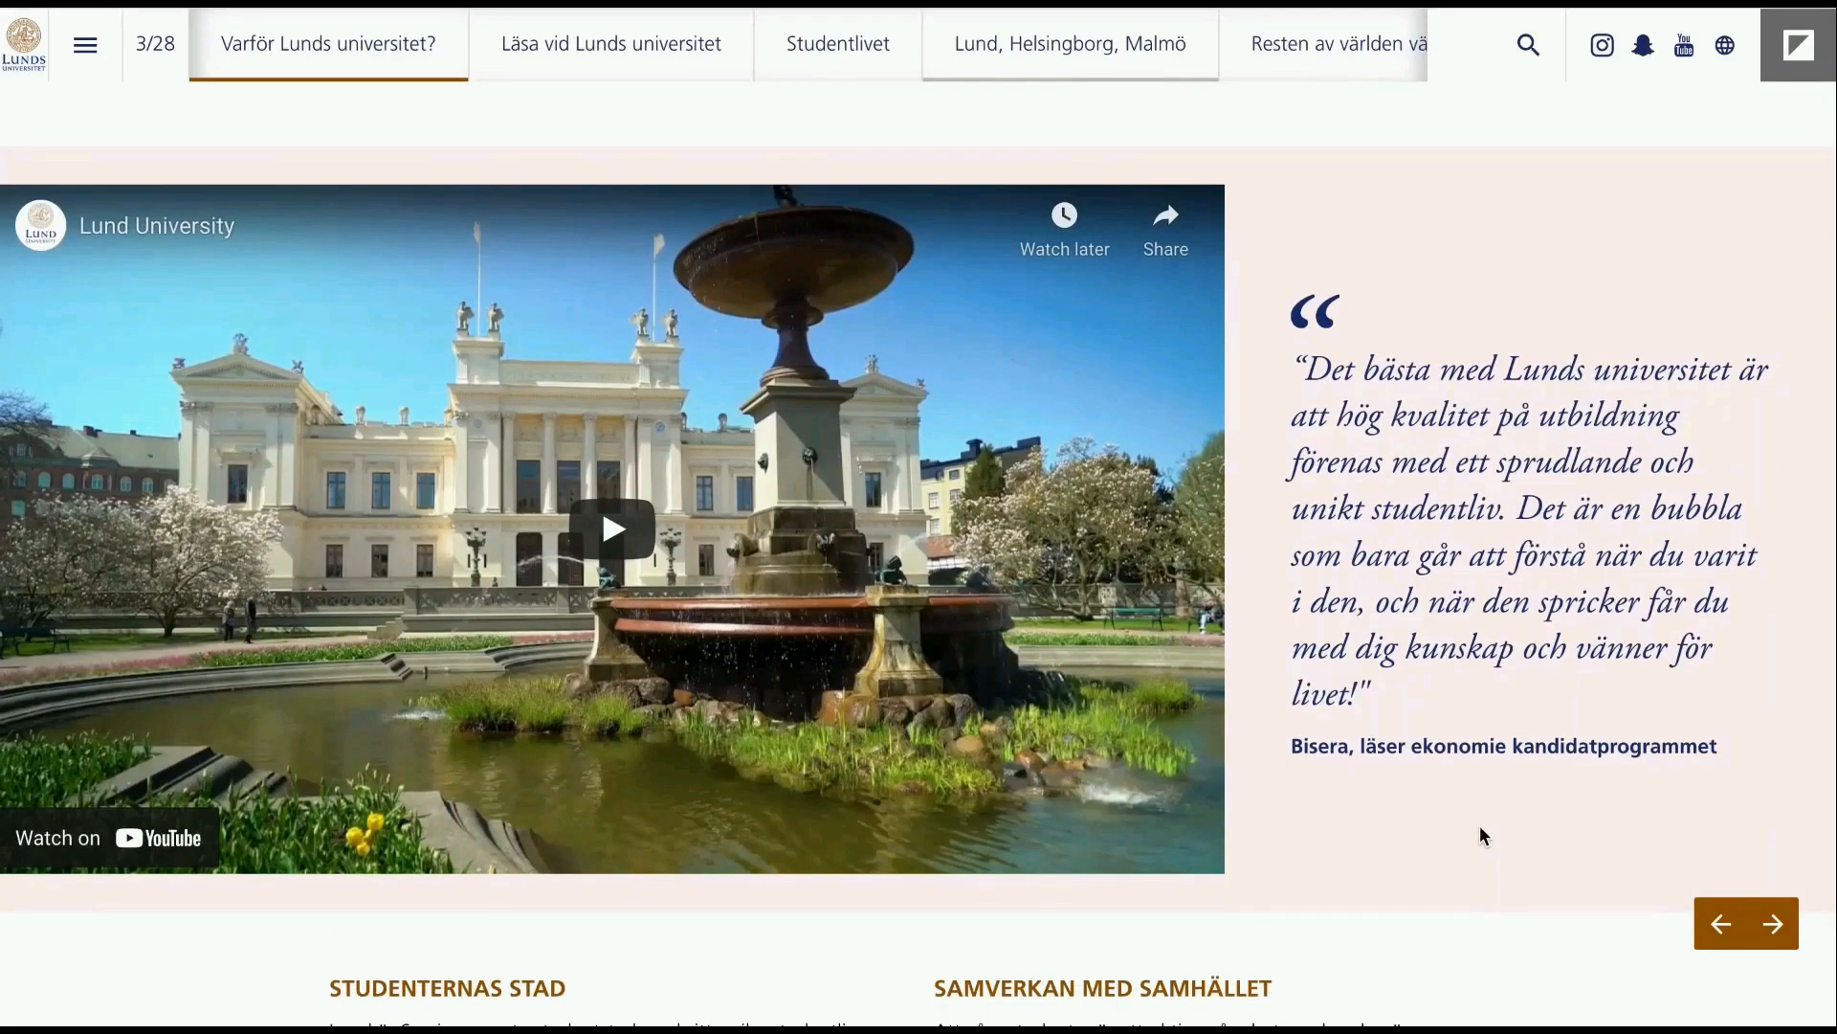
pyautogui.scroll(-8, 1480, 829)
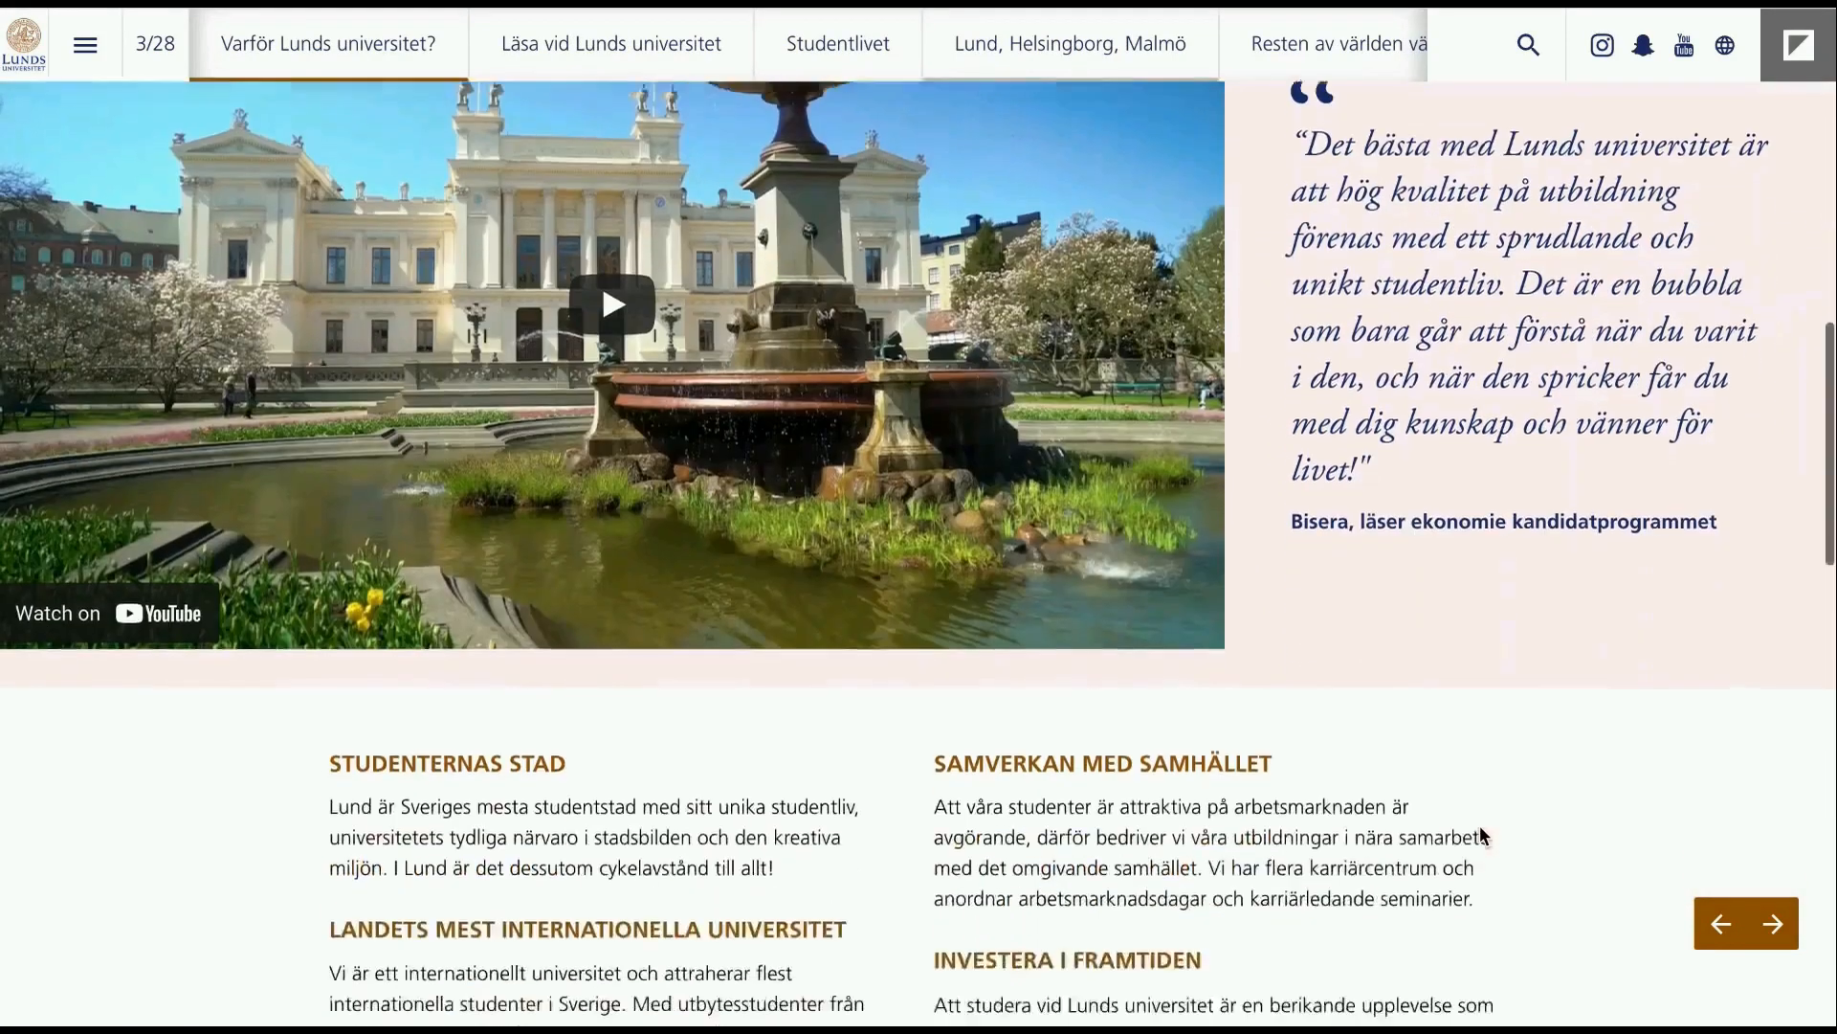
pyautogui.scroll(-8, 1480, 825)
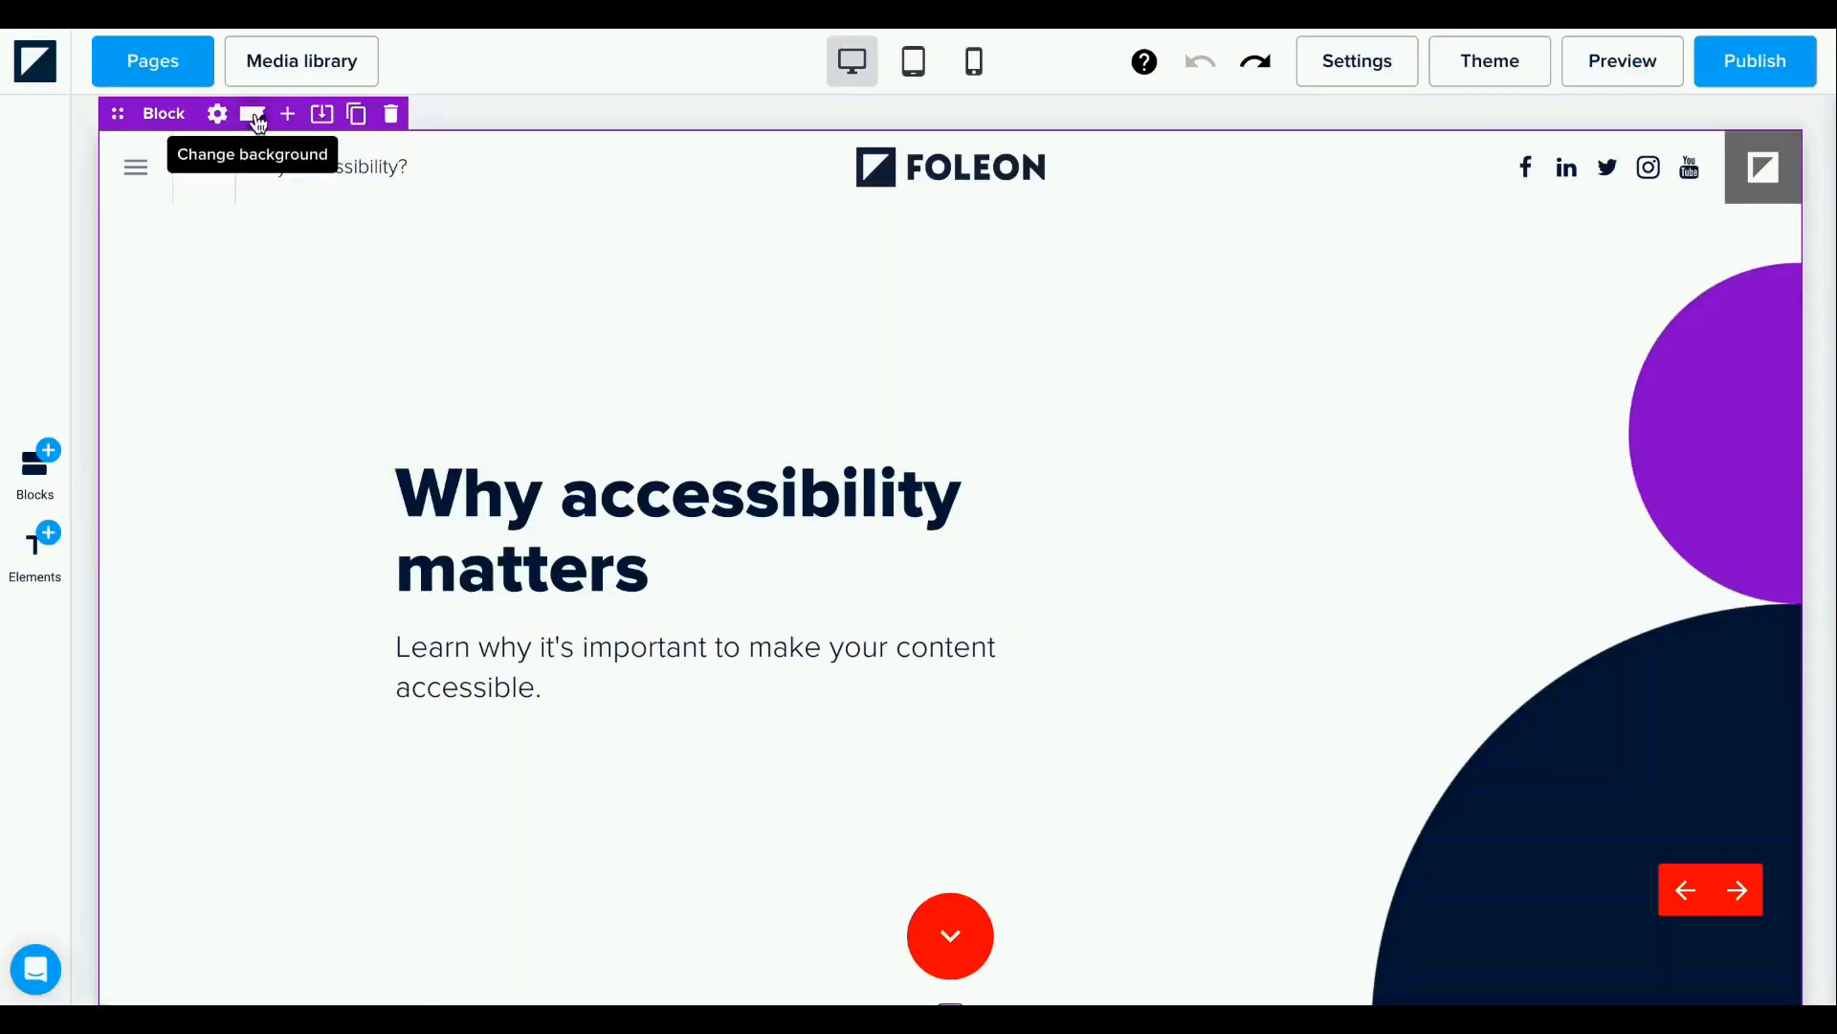
# Change the "Why accessibility matters" block's background type to Video and use the Reader video of the woman holding a phone.
pyautogui.click(255, 117)
pyautogui.click(202, 480)
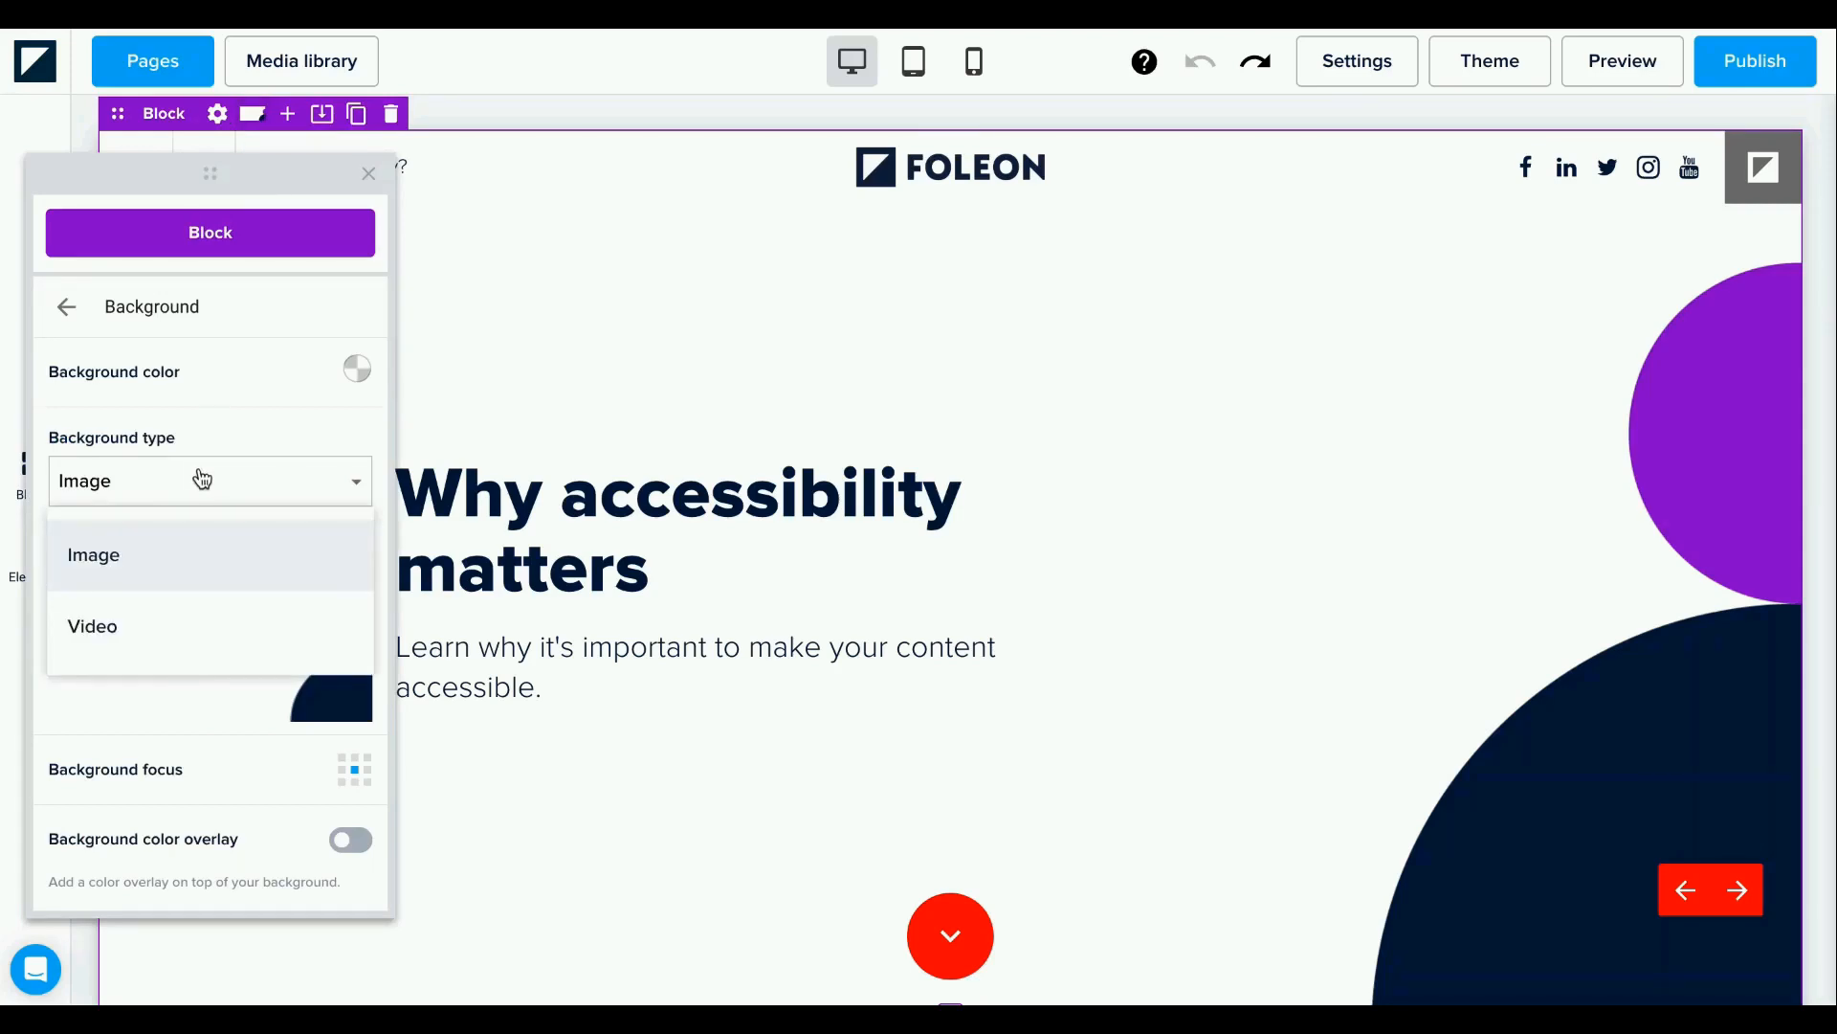
pyautogui.click(157, 626)
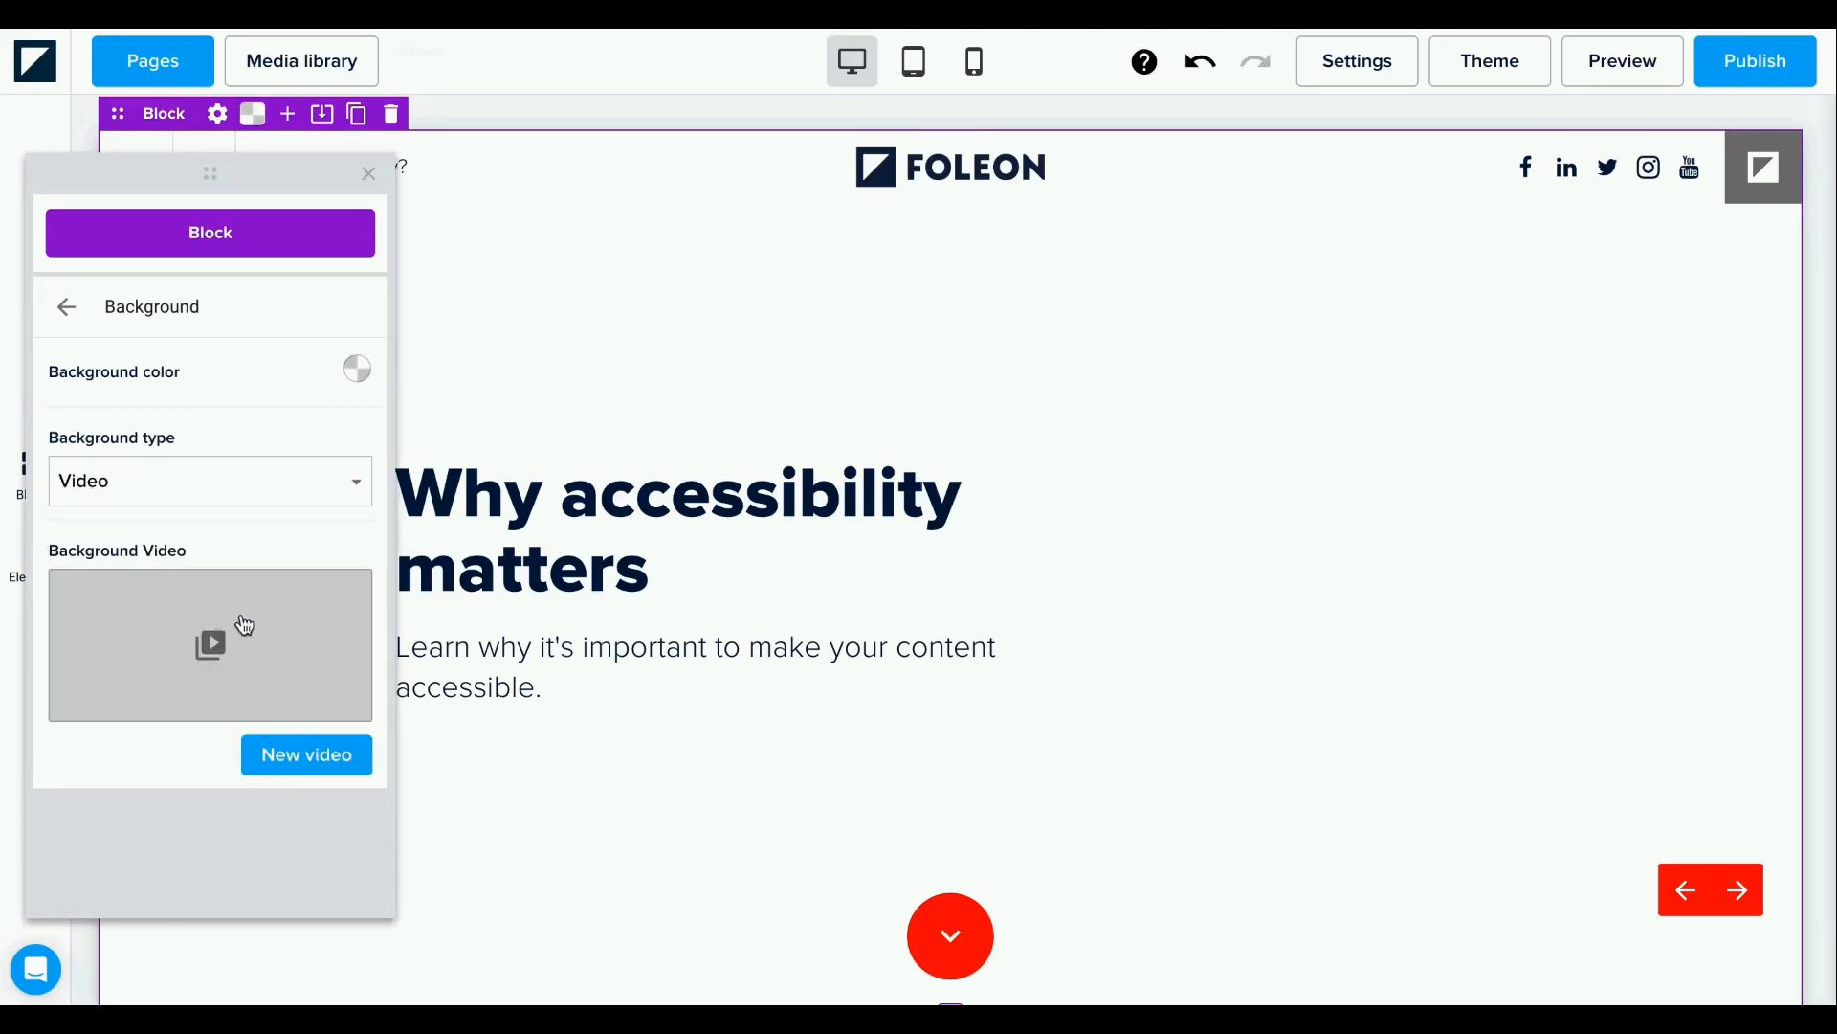
pyautogui.click(211, 652)
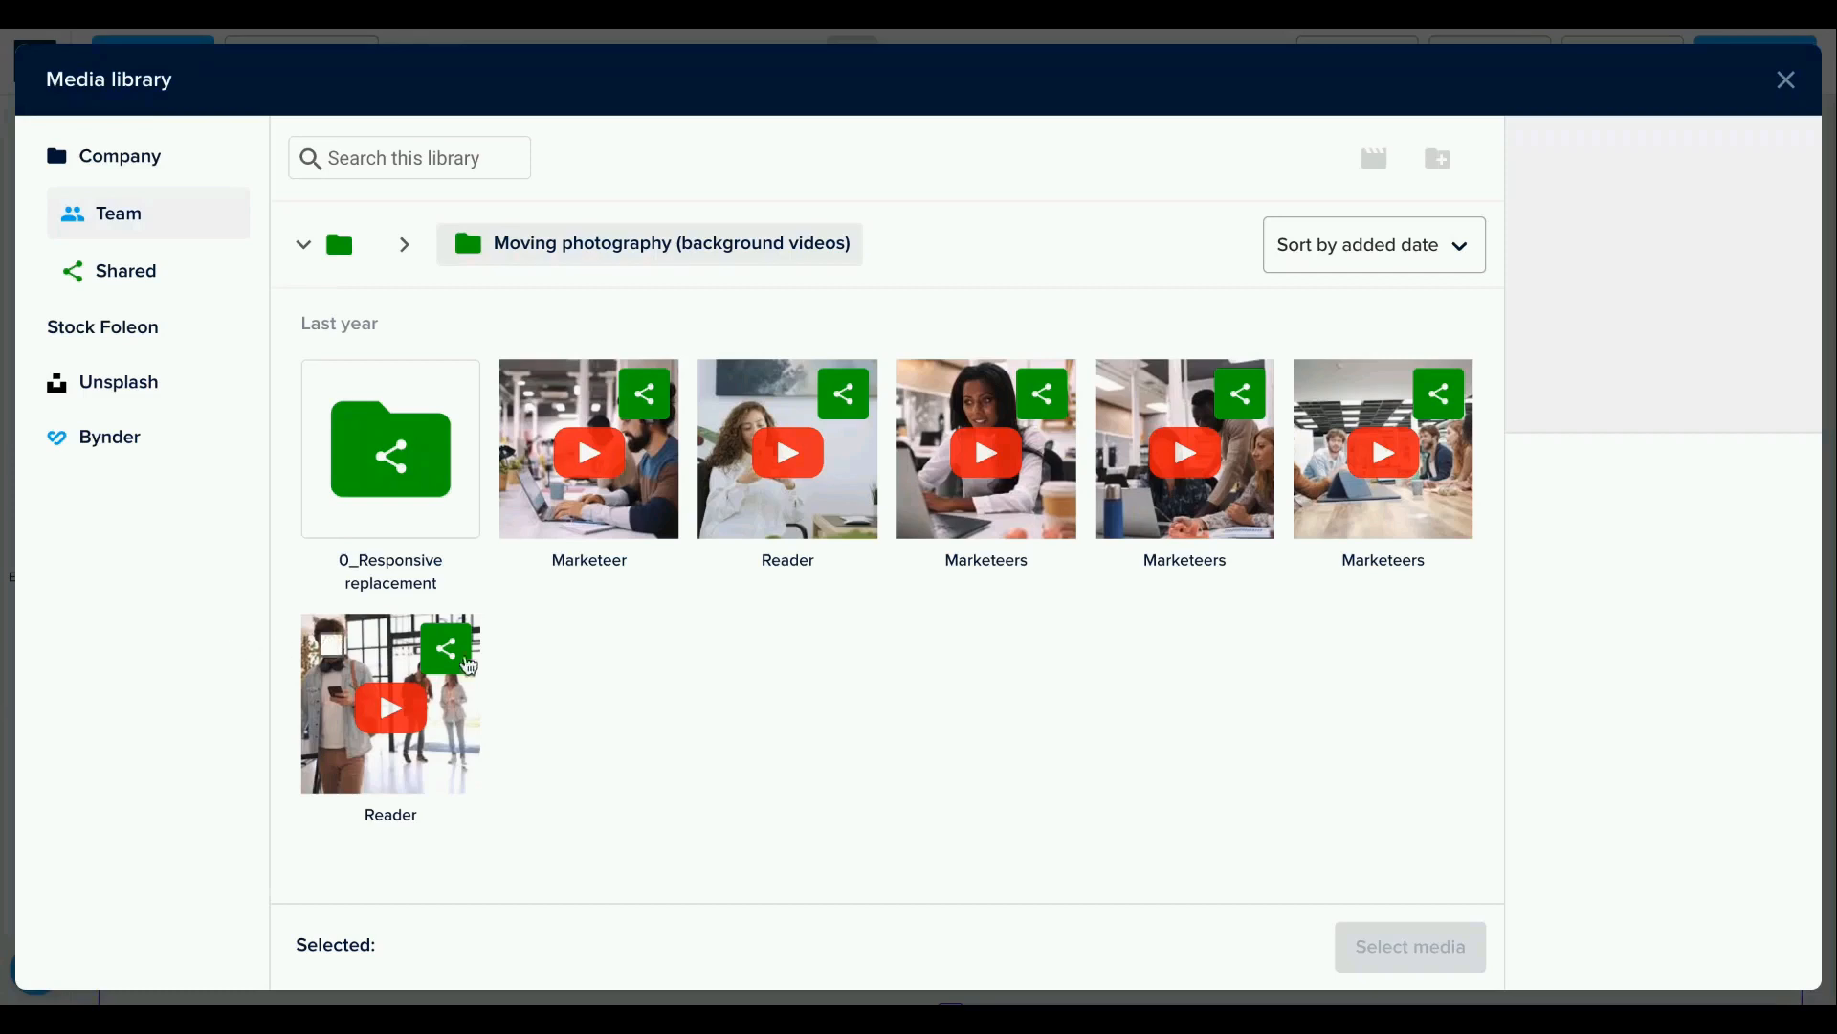
pyautogui.click(756, 517)
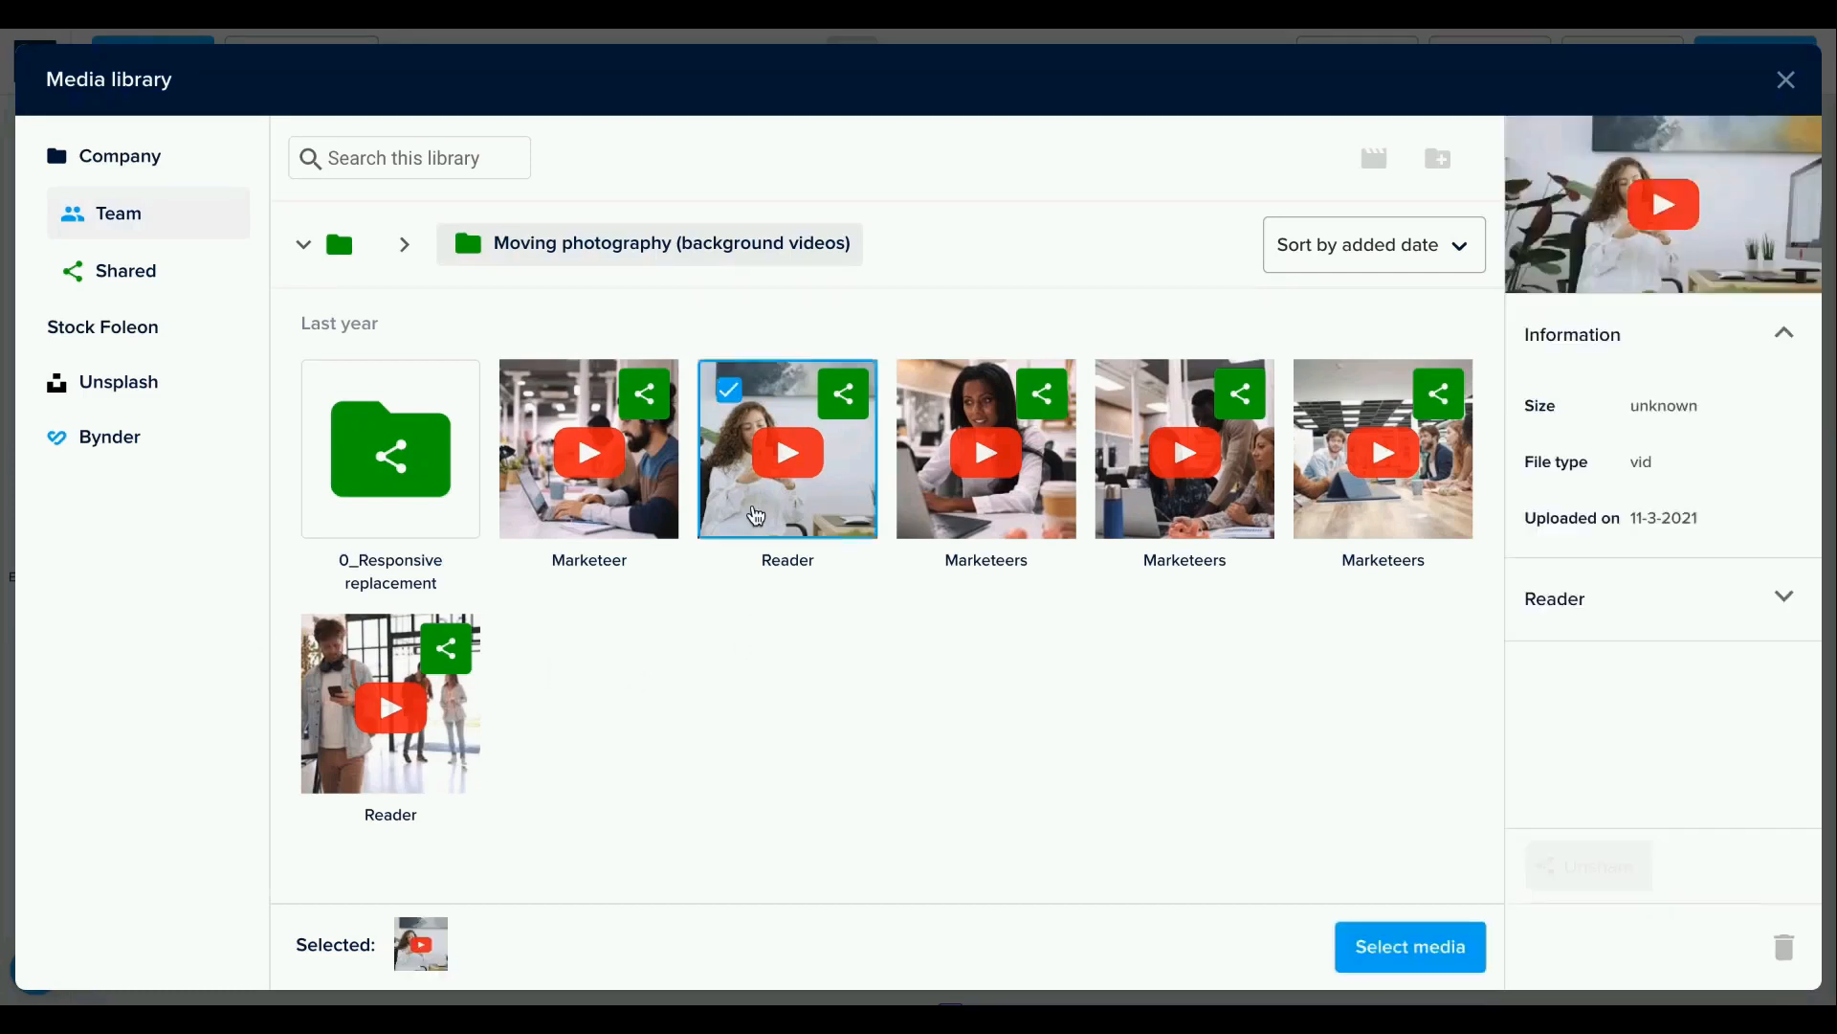
pyautogui.click(1396, 957)
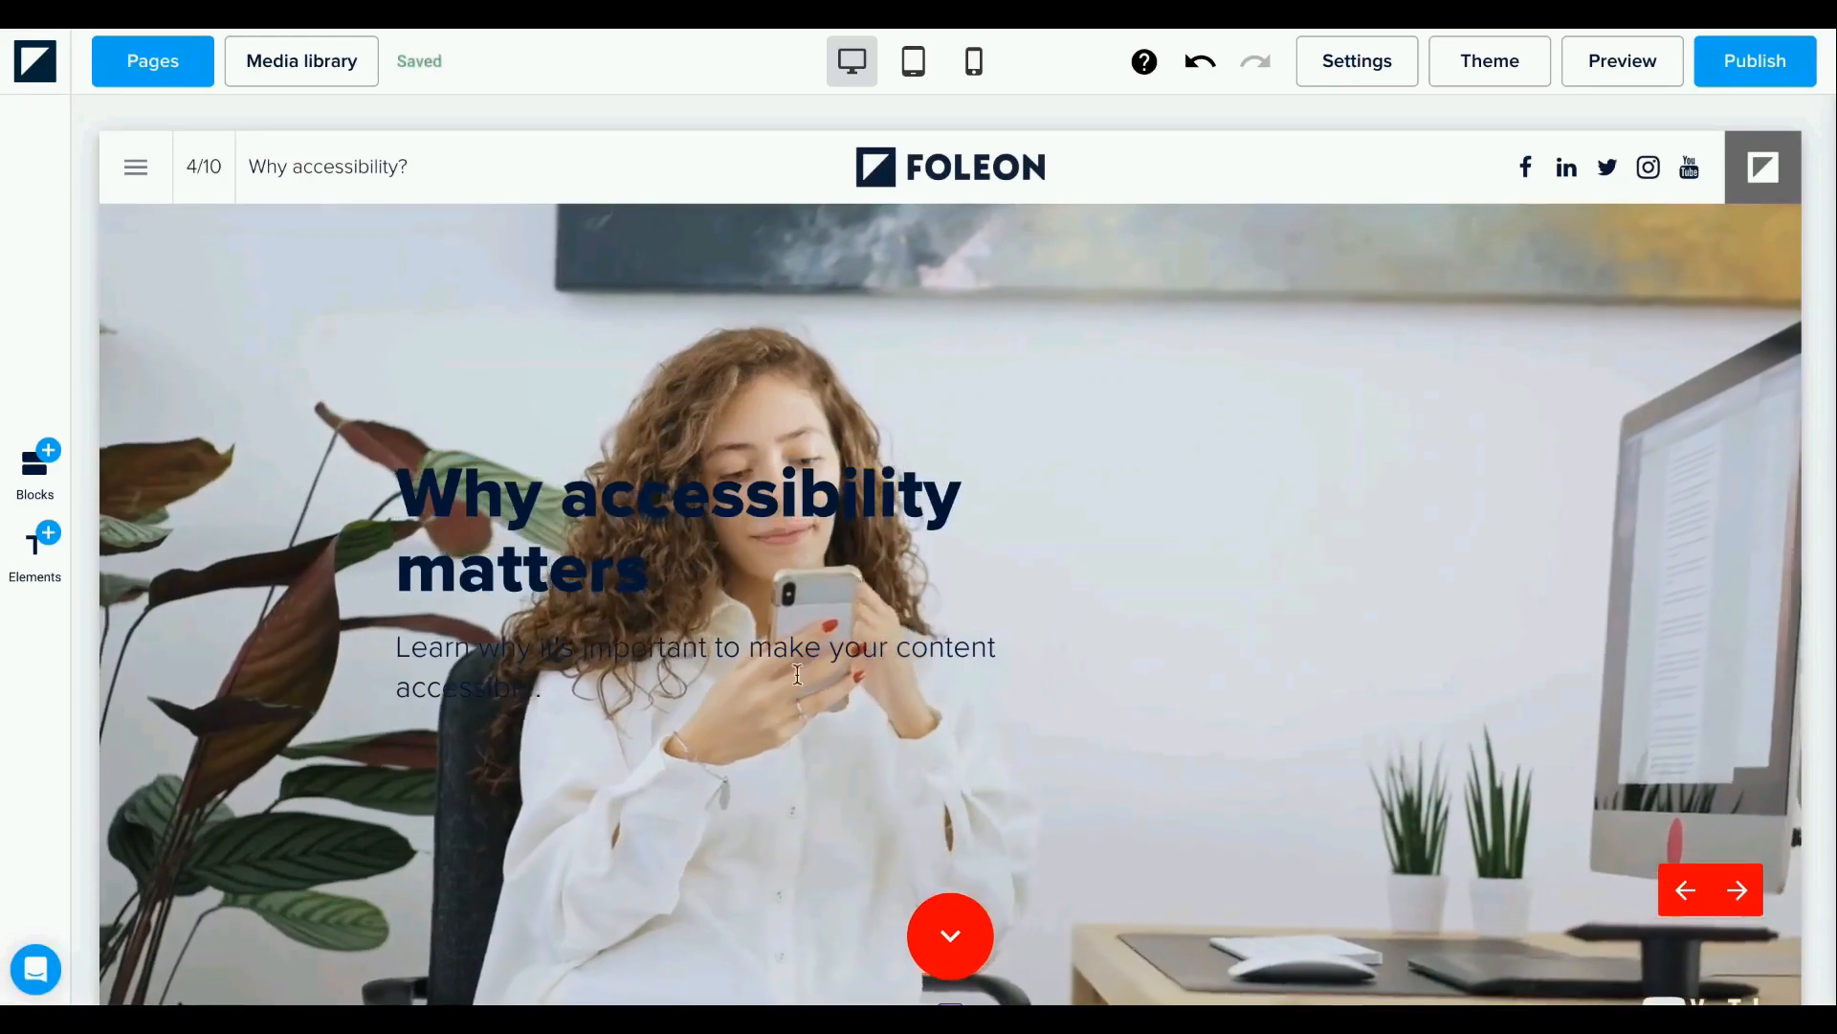
# Shift the "Why accessibility matters" text off the woman by reducing its right spacing and widening its left spacing to about 552.
pyautogui.click(798, 675)
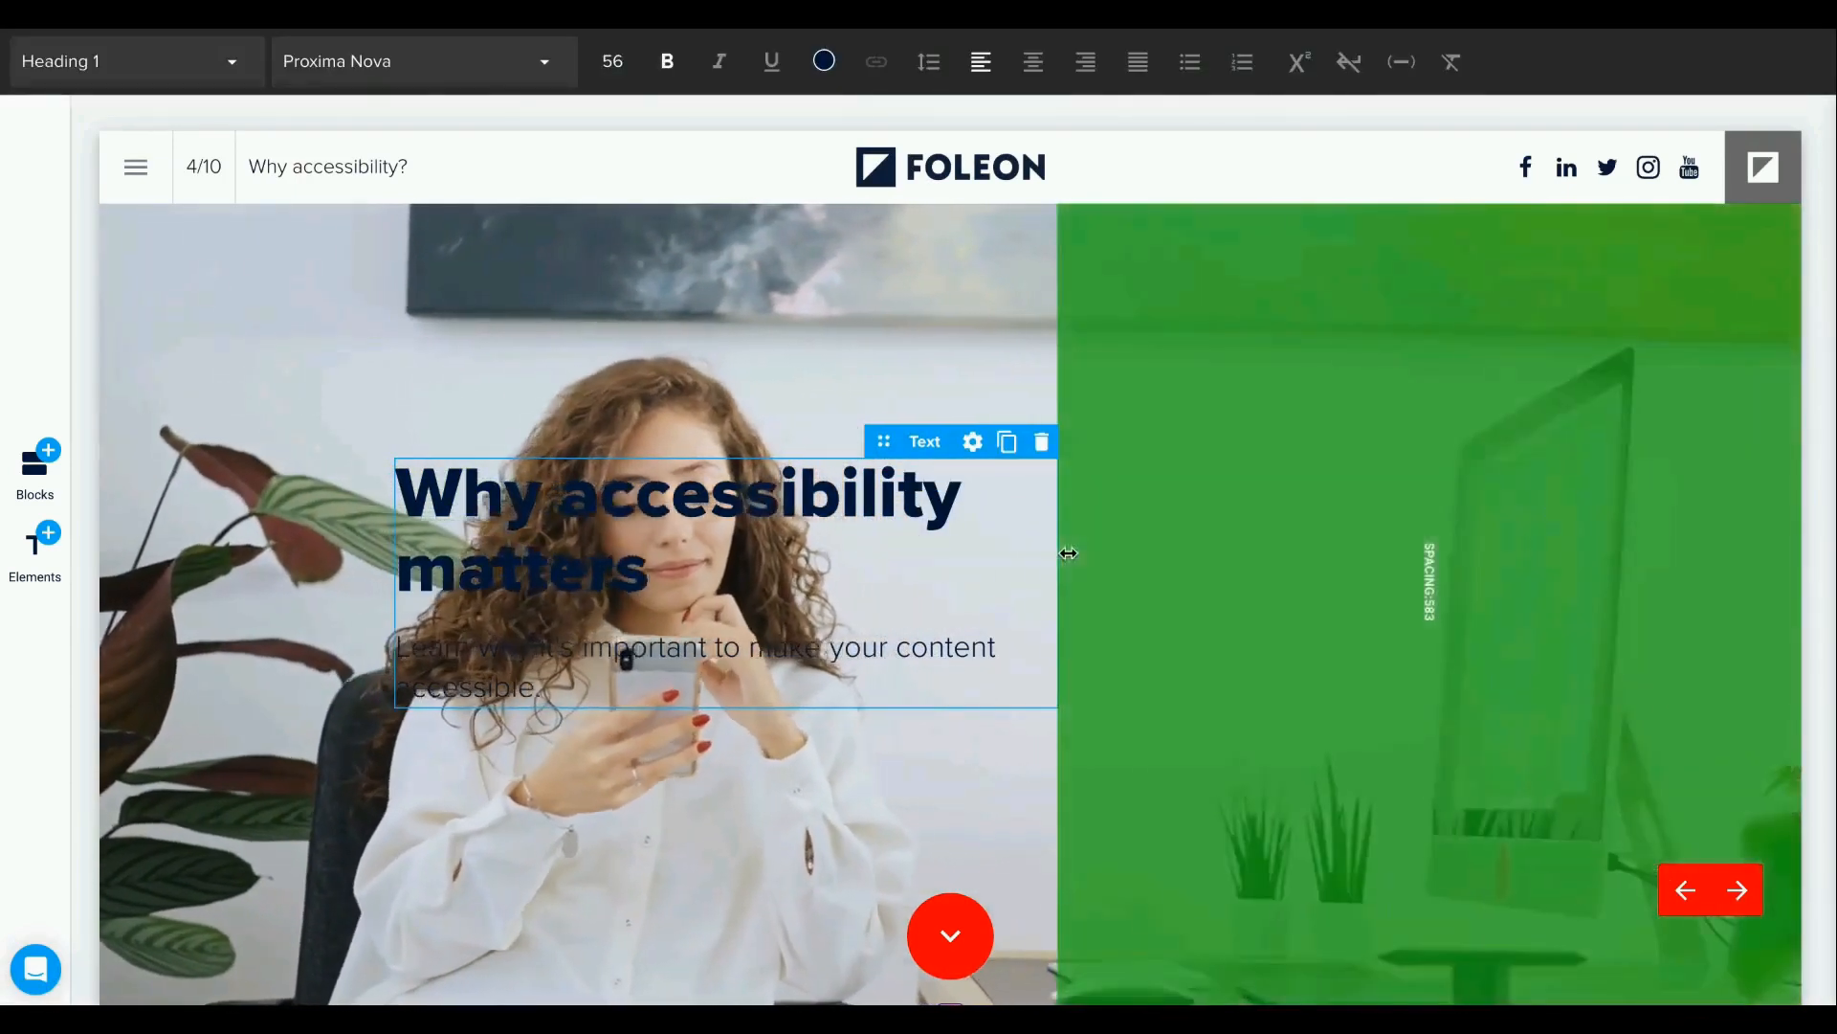
pyautogui.moveTo(1072, 554); pyautogui.dragTo(1535, 551)
pyautogui.click(1155, 575)
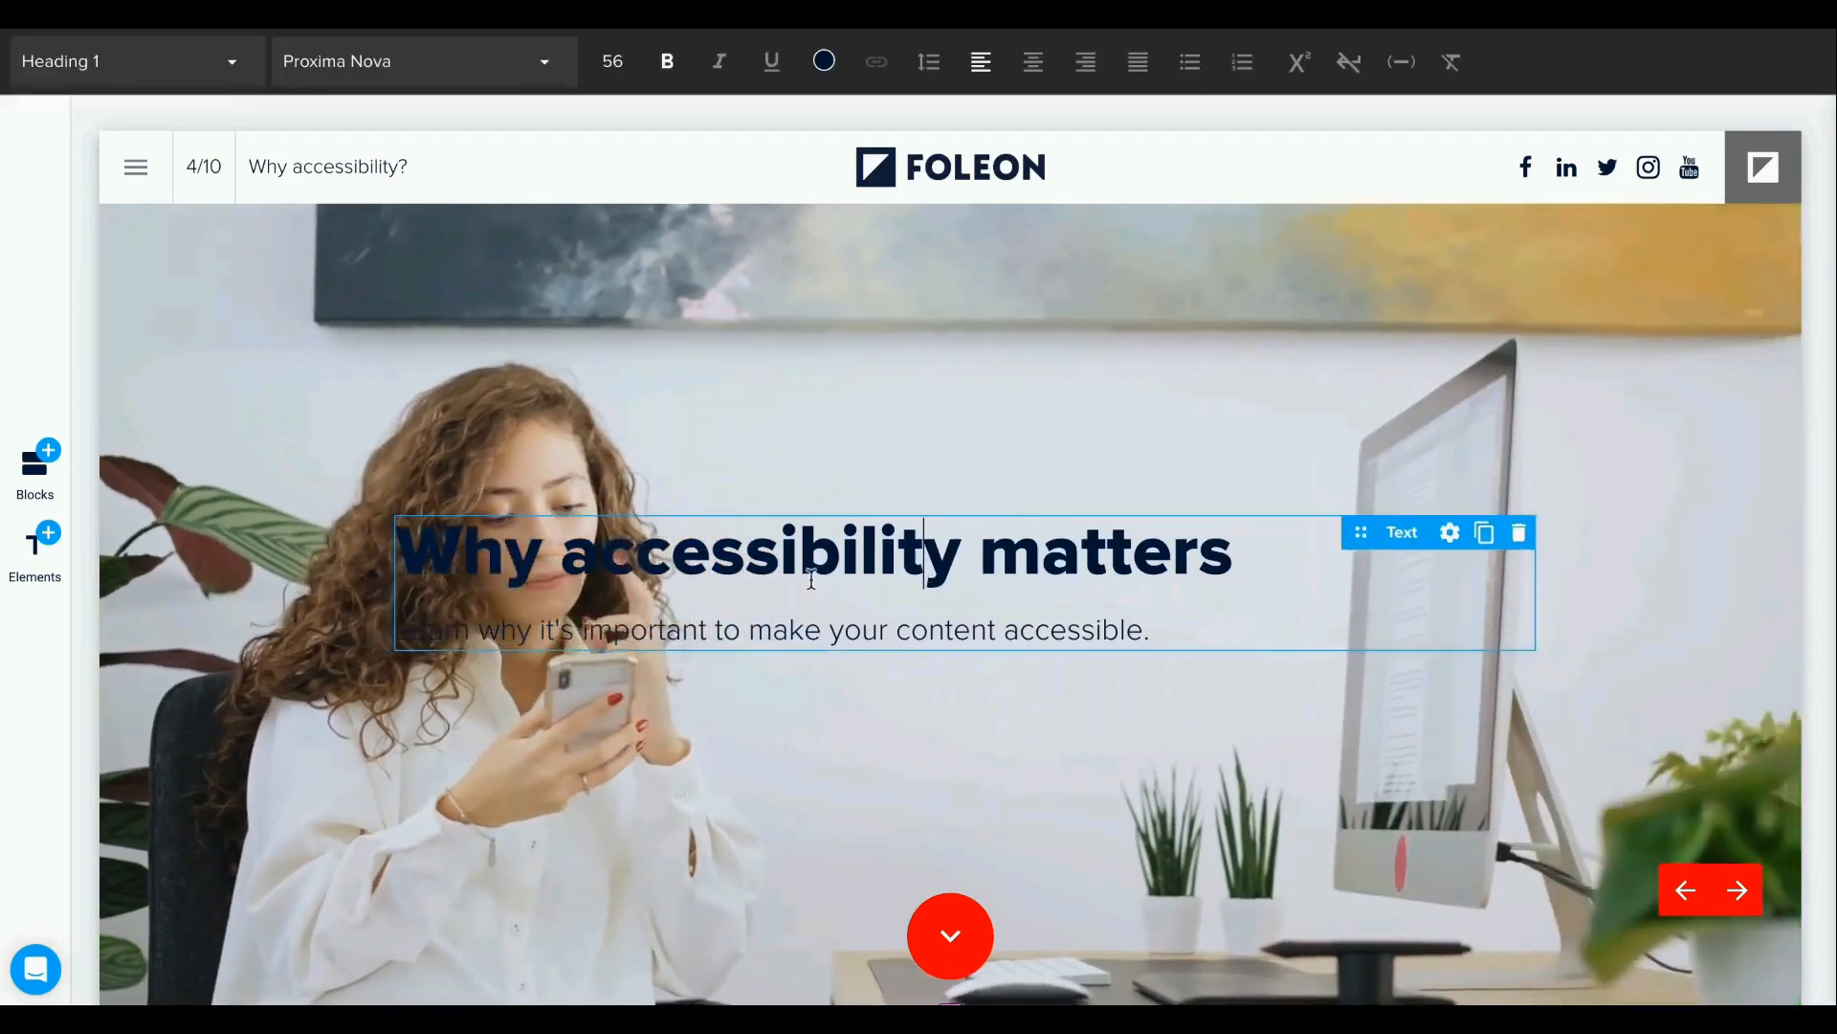
pyautogui.moveTo(392, 581); pyautogui.dragTo(802, 574)
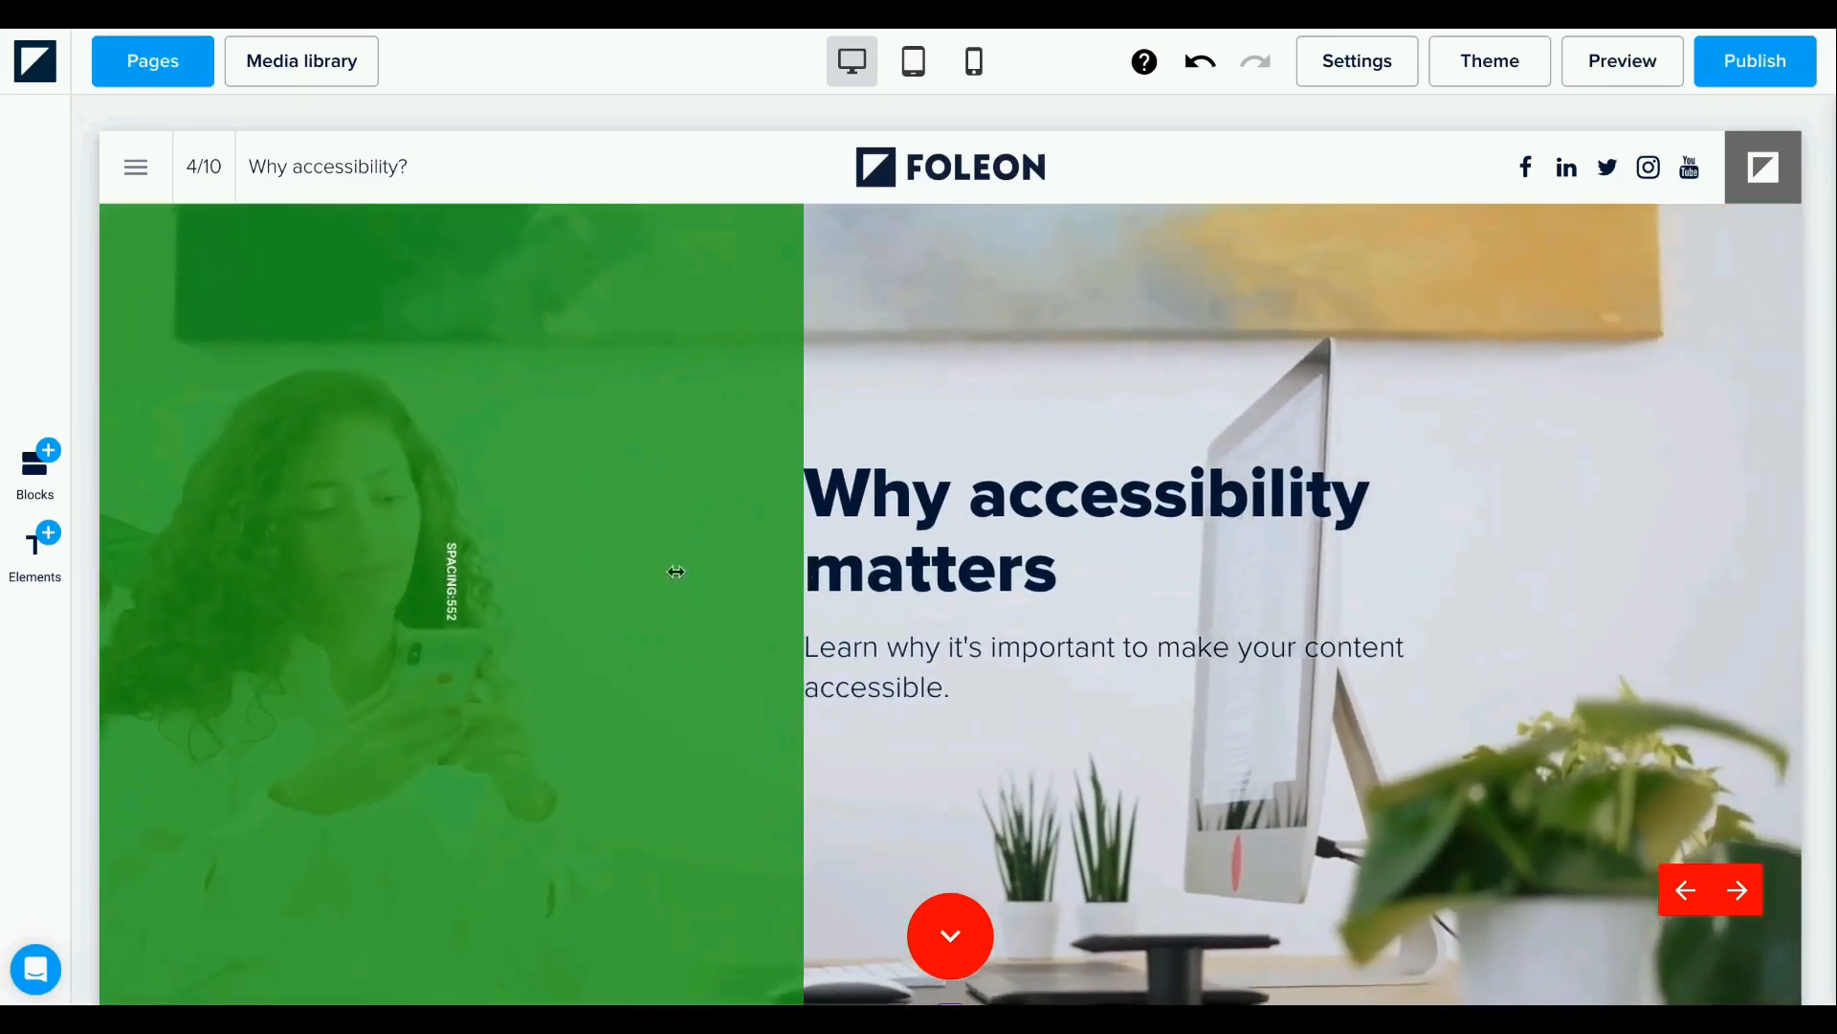
pyautogui.click(846, 639)
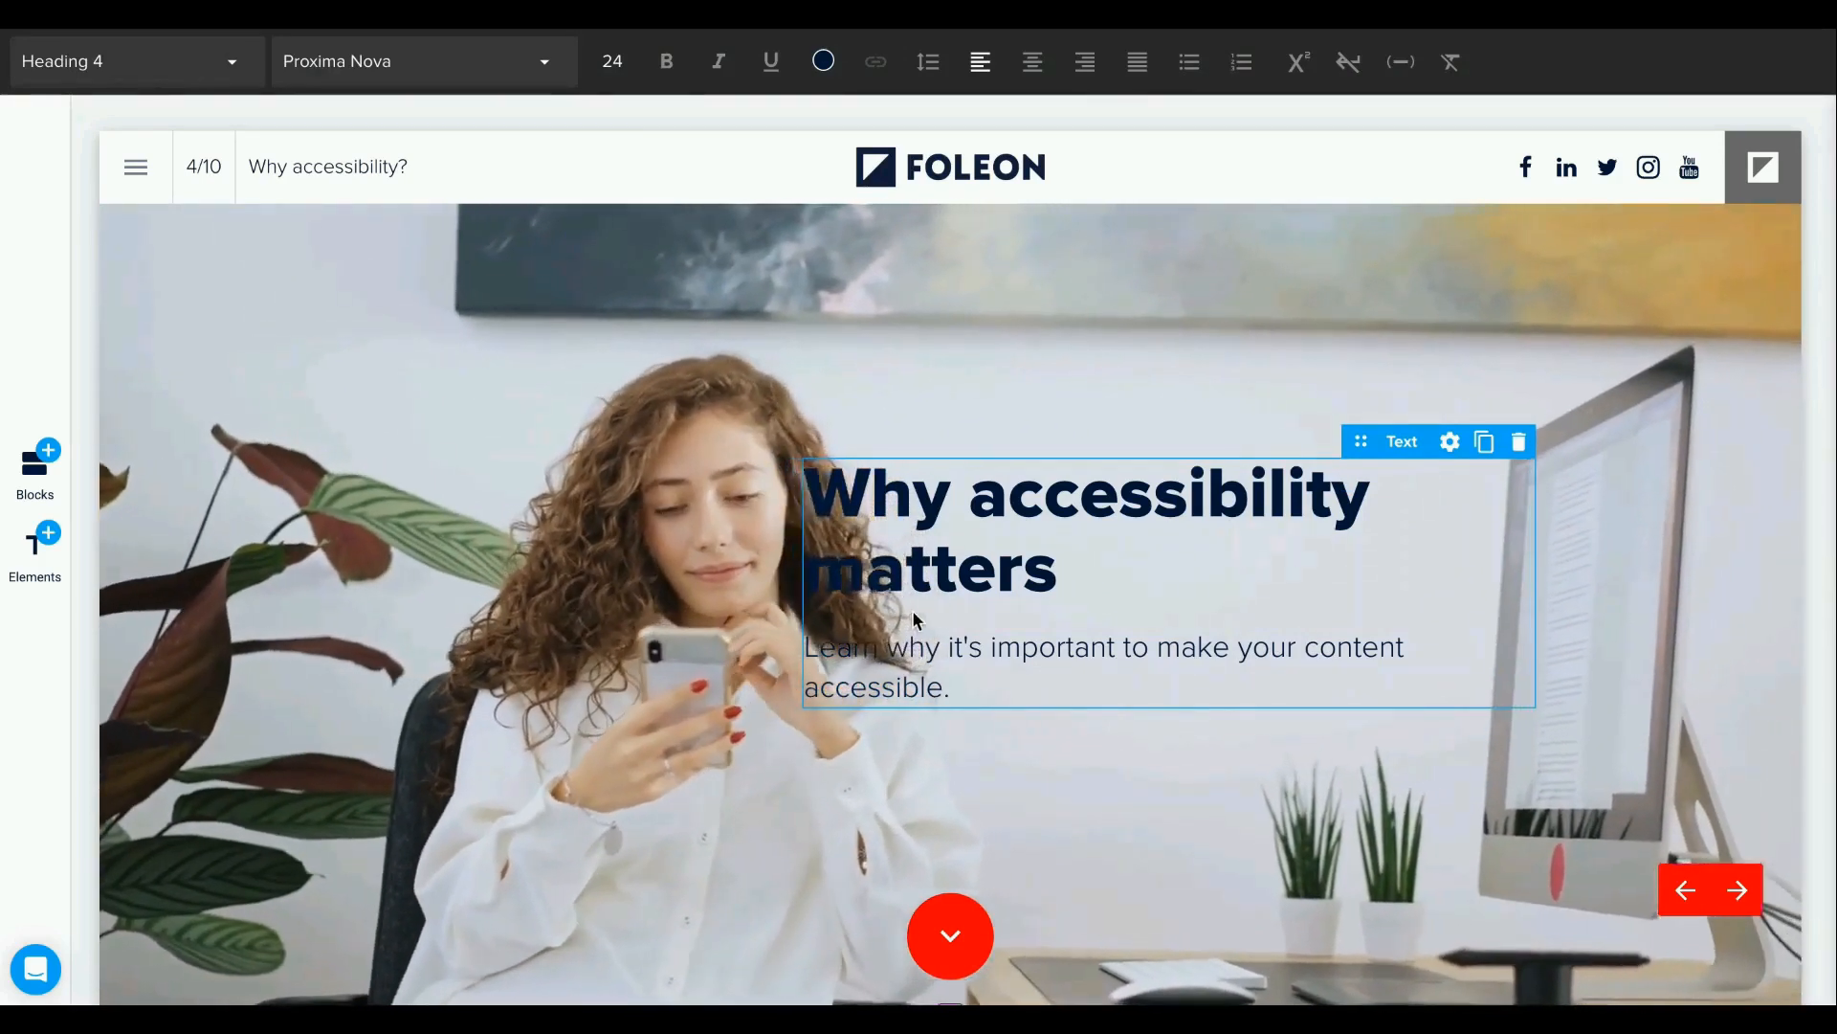
# Delete the image above the "What is web accessibility?" heading.
pyautogui.scroll(-1, 914, 613)
pyautogui.scroll(-7, 916, 620)
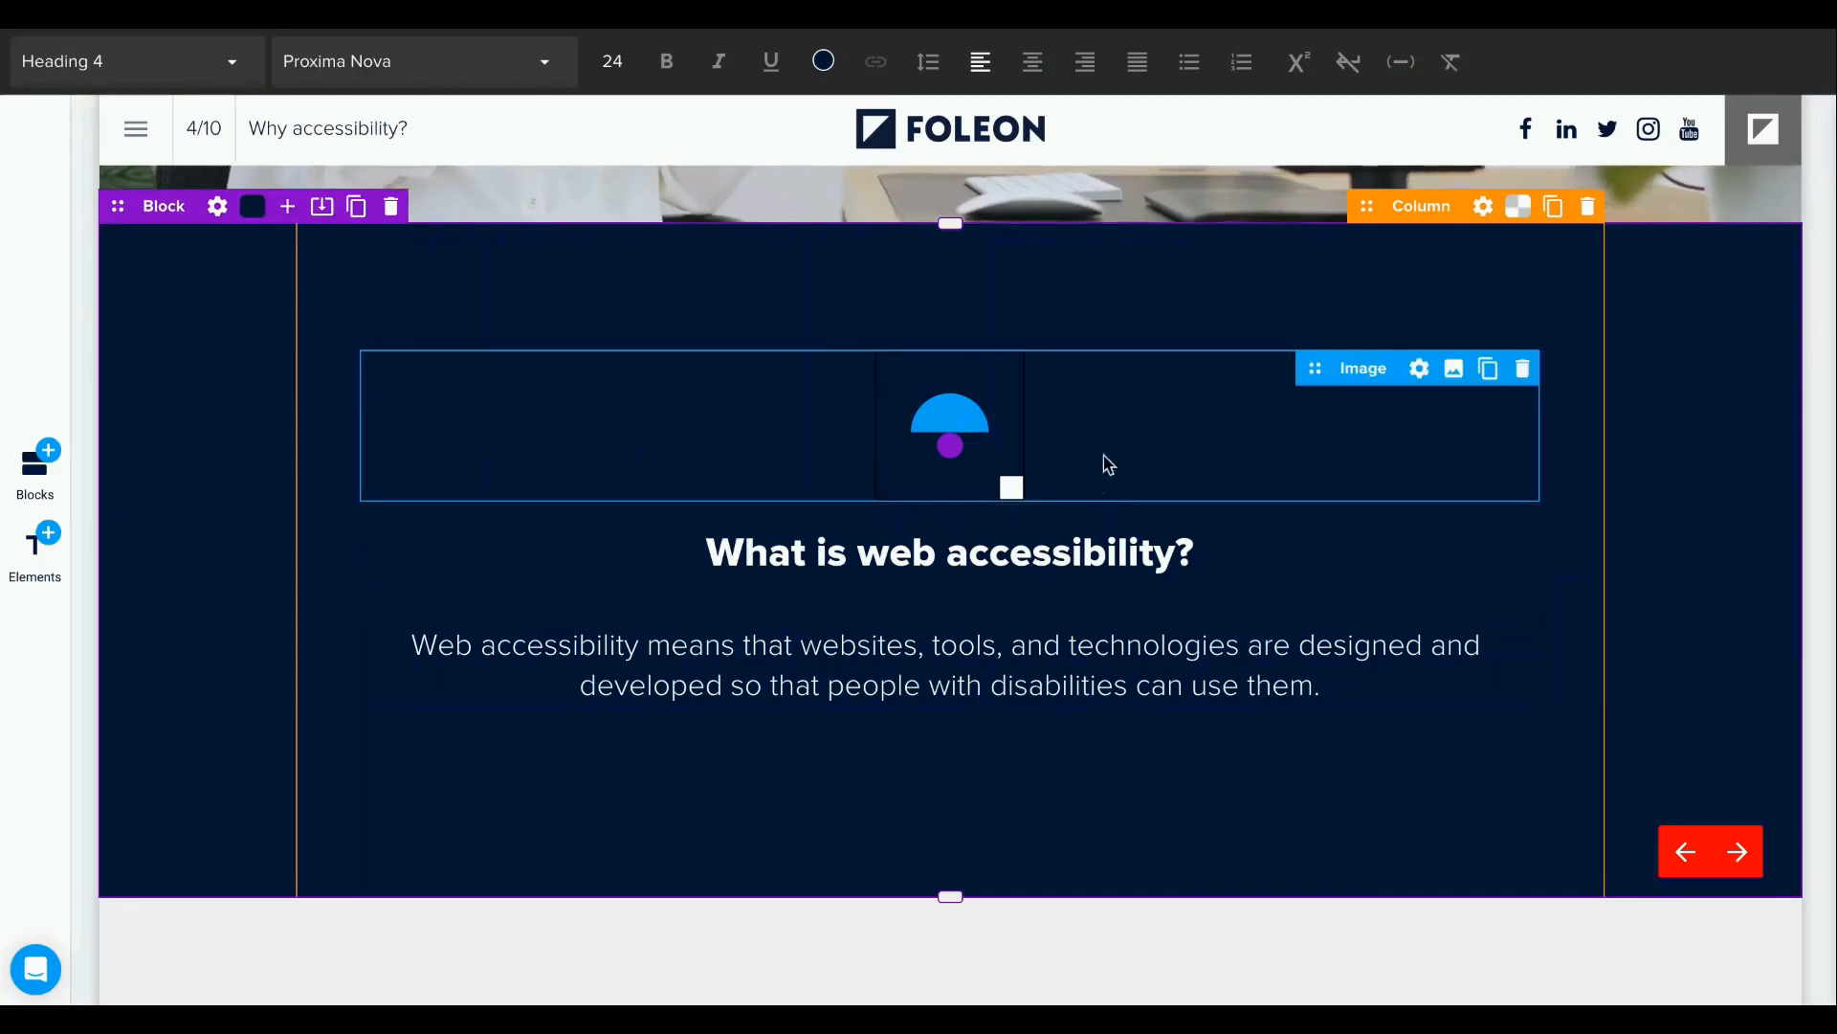
pyautogui.click(1522, 371)
pyautogui.click(1522, 371)
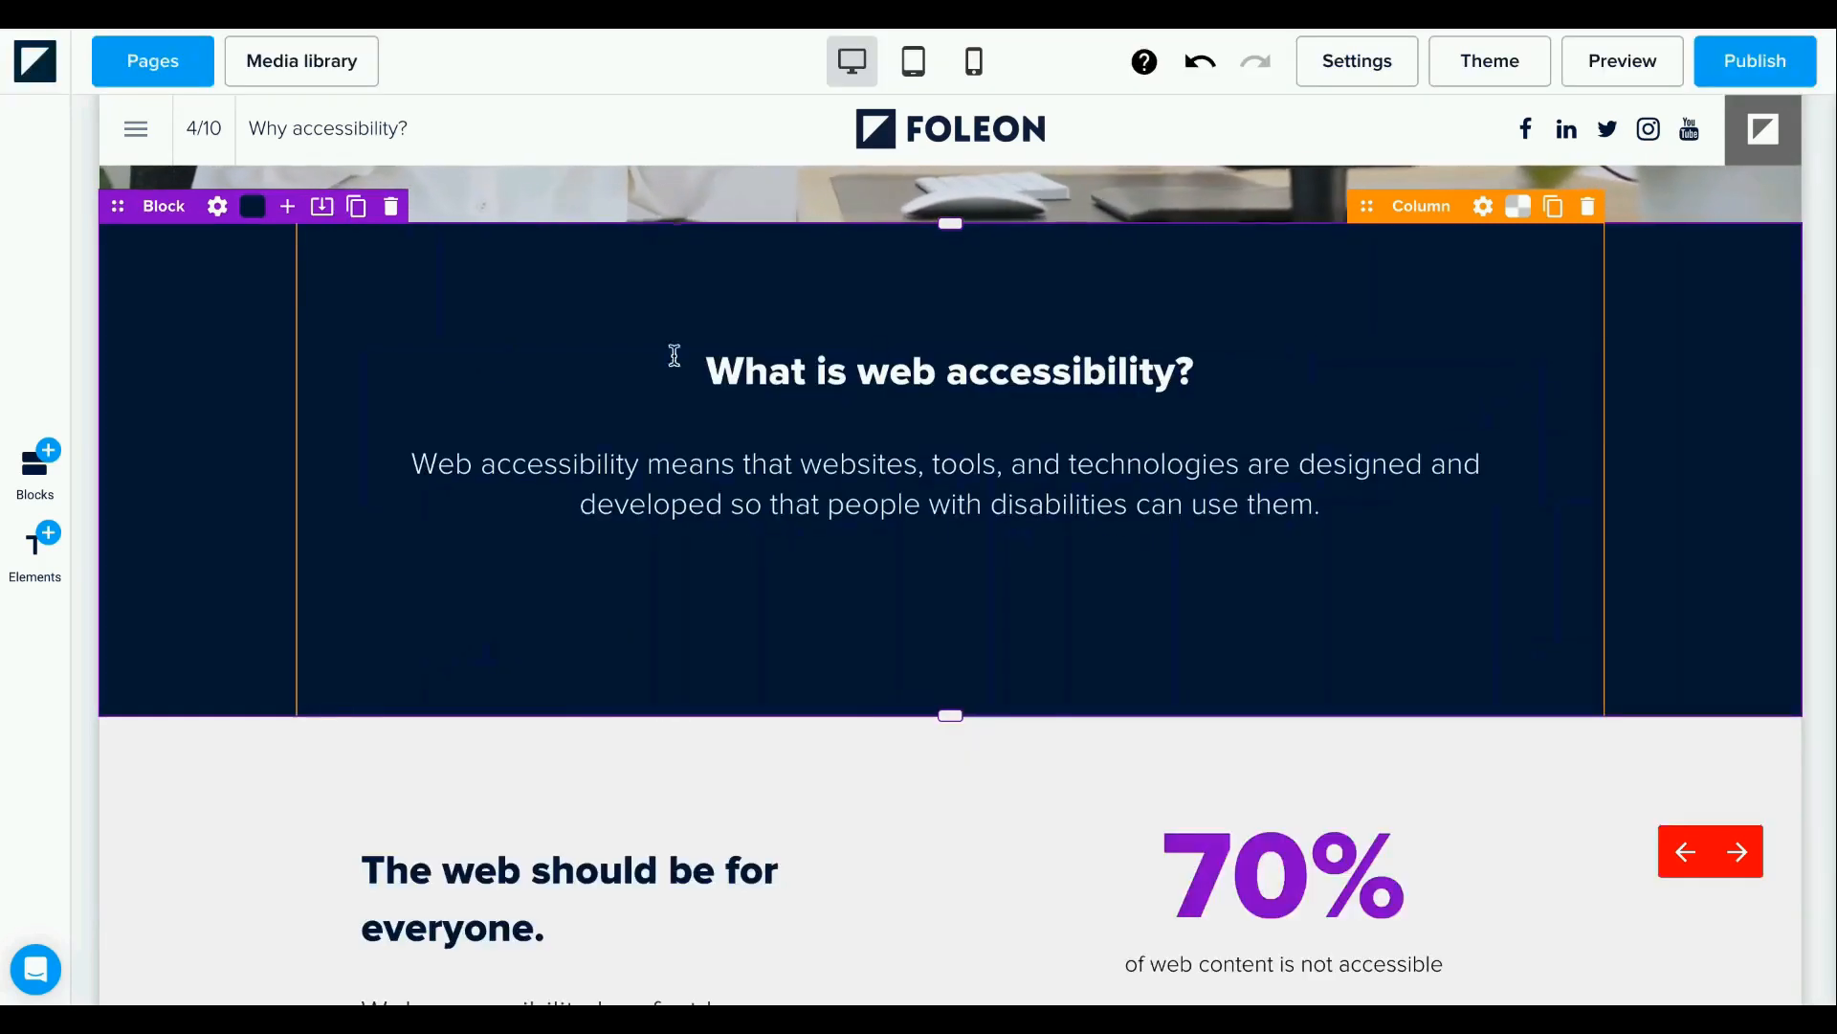
# Add a video element above the "What is web accessibility?" heading, using the Marketeers video with the blue bottle in front.
pyautogui.click(36, 557)
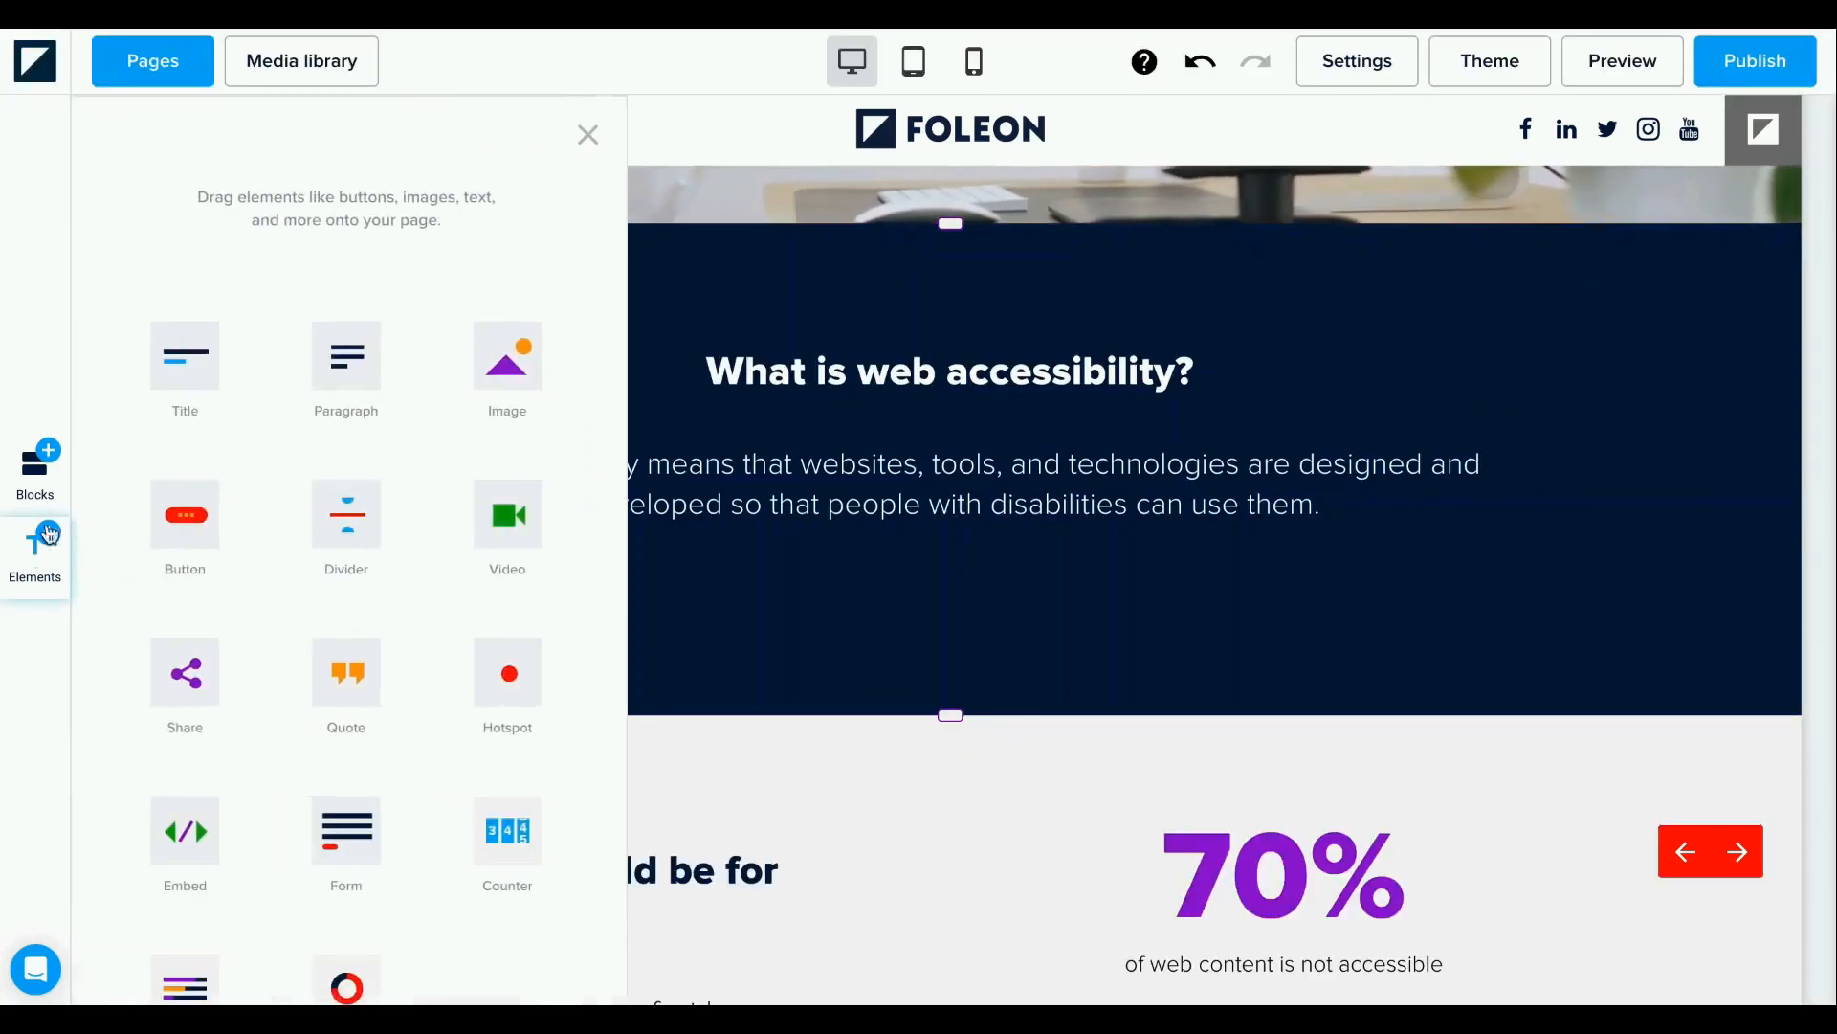
pyautogui.moveTo(490, 509); pyautogui.dragTo(726, 319)
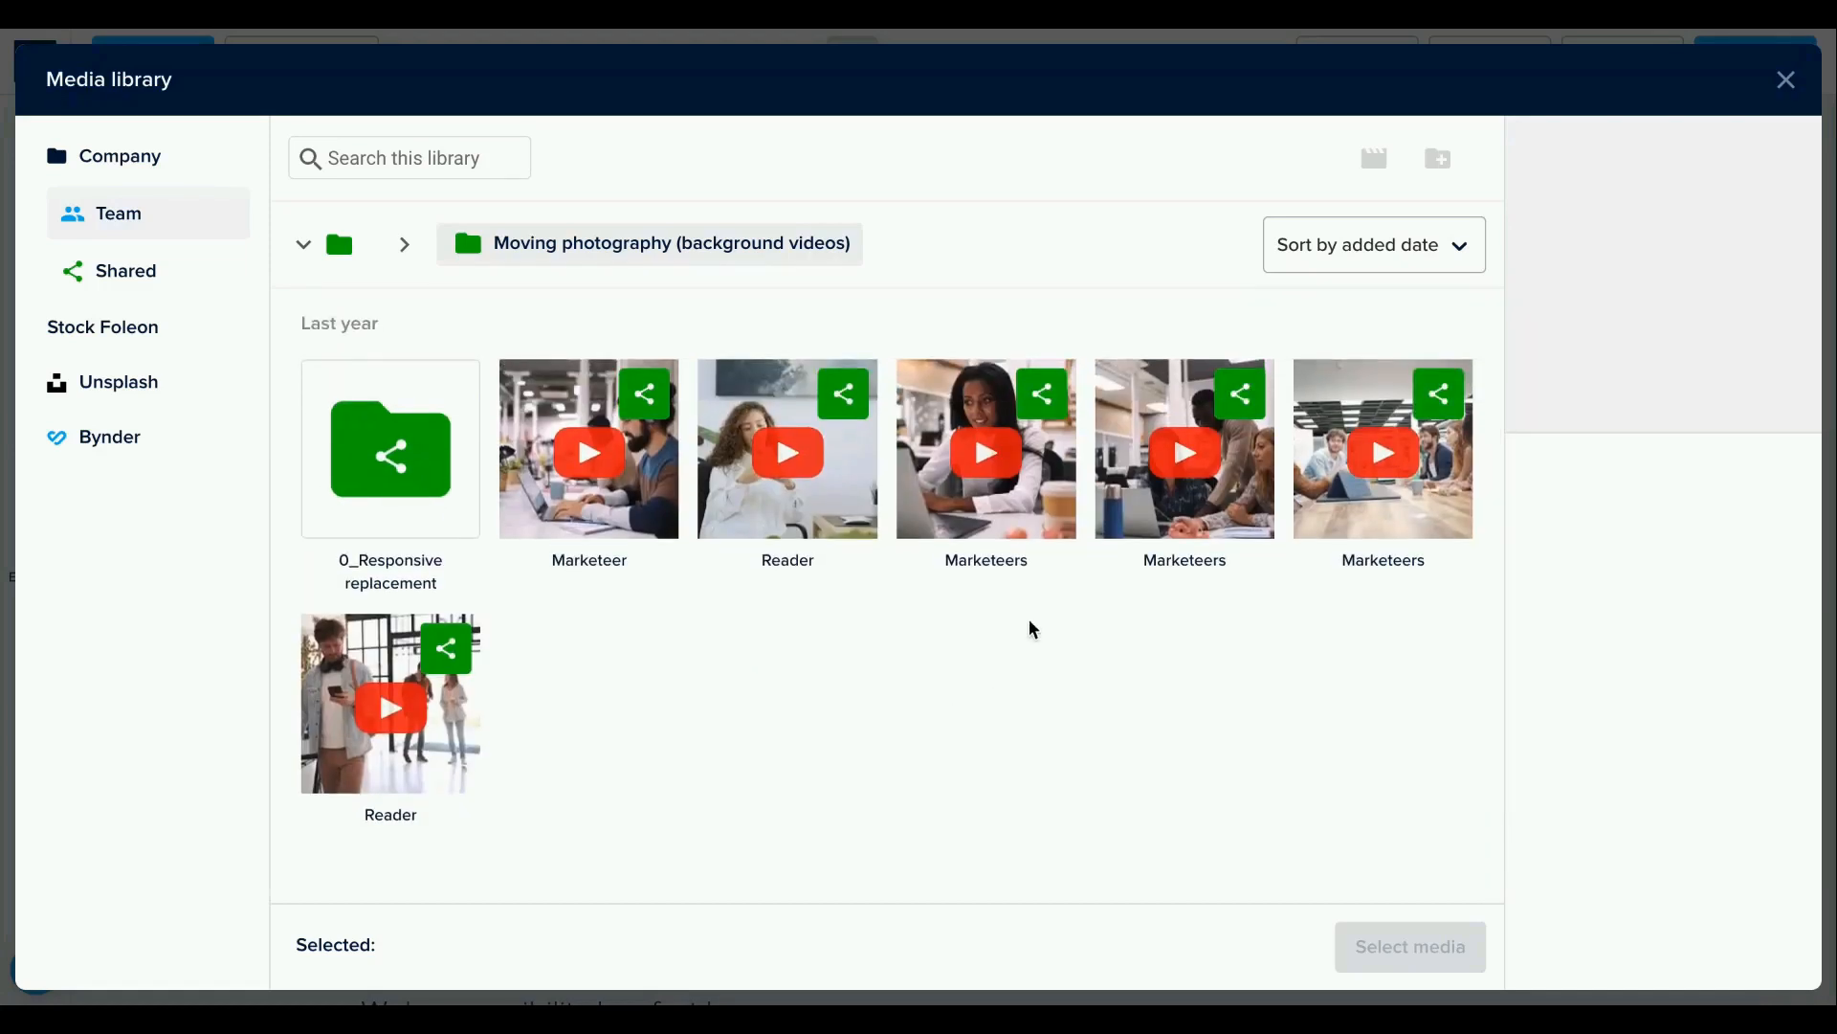
pyautogui.click(1113, 519)
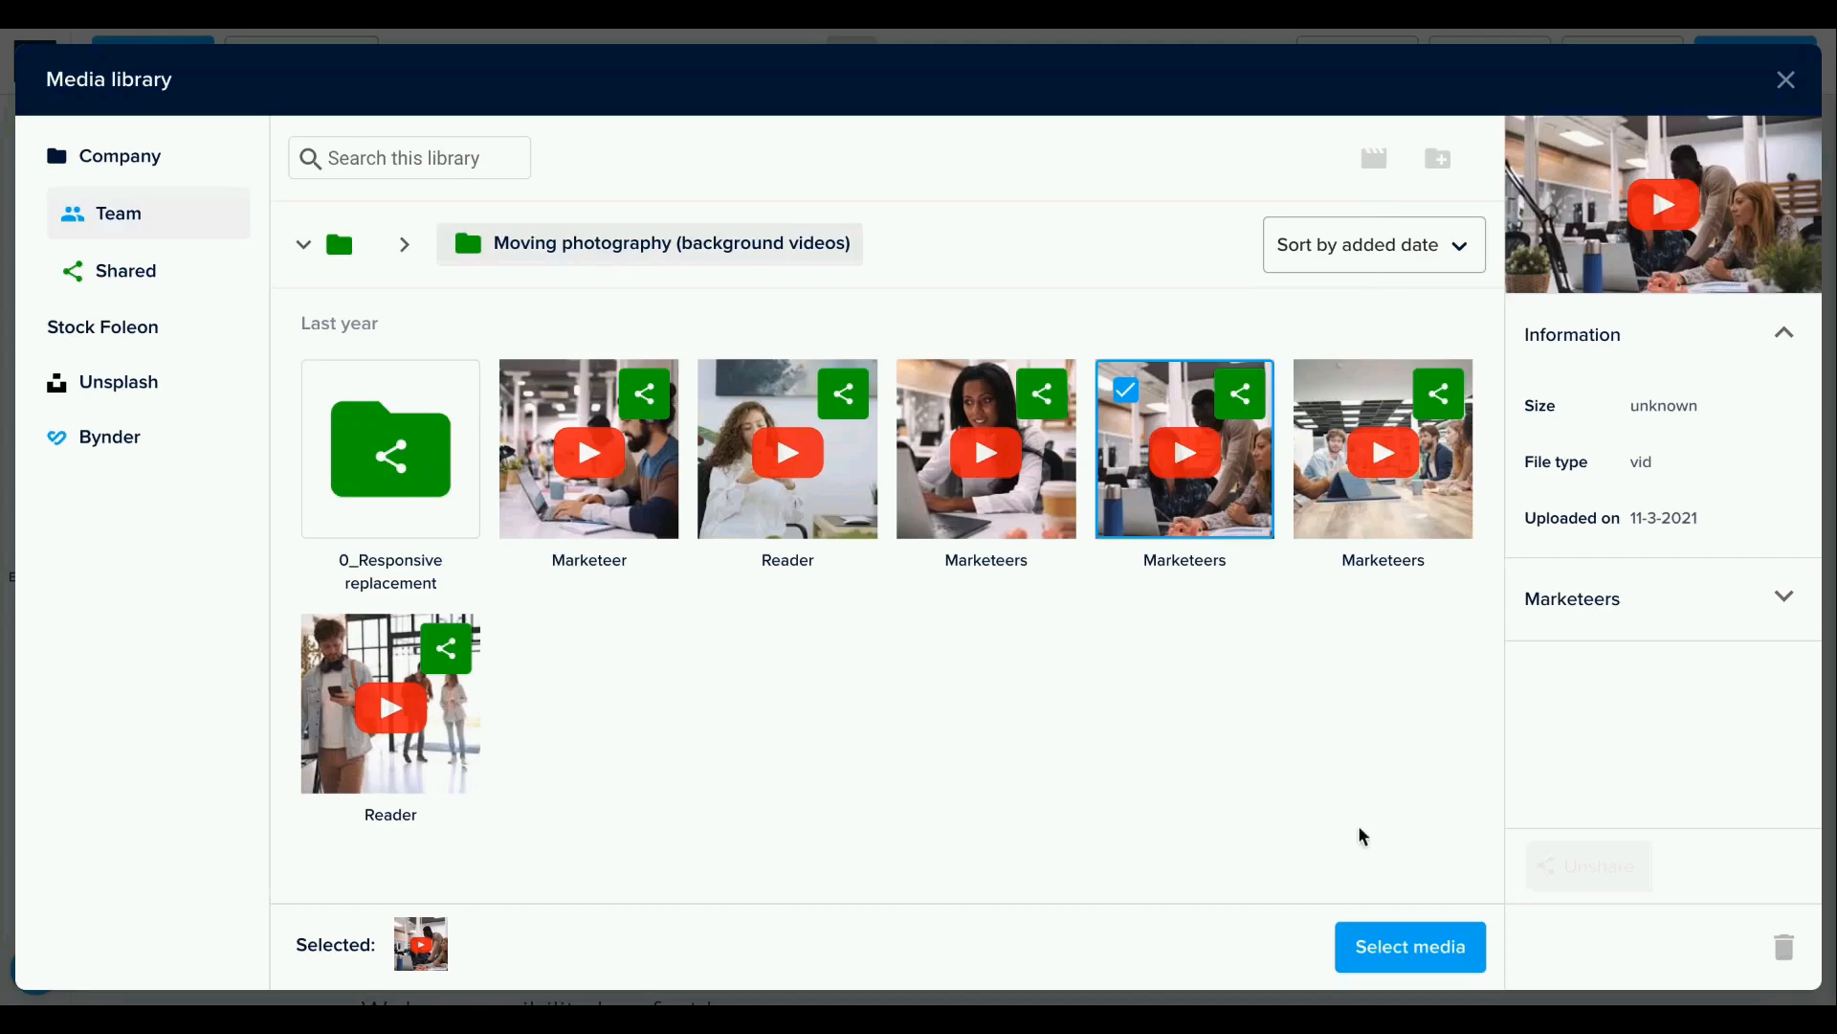
pyautogui.click(1398, 958)
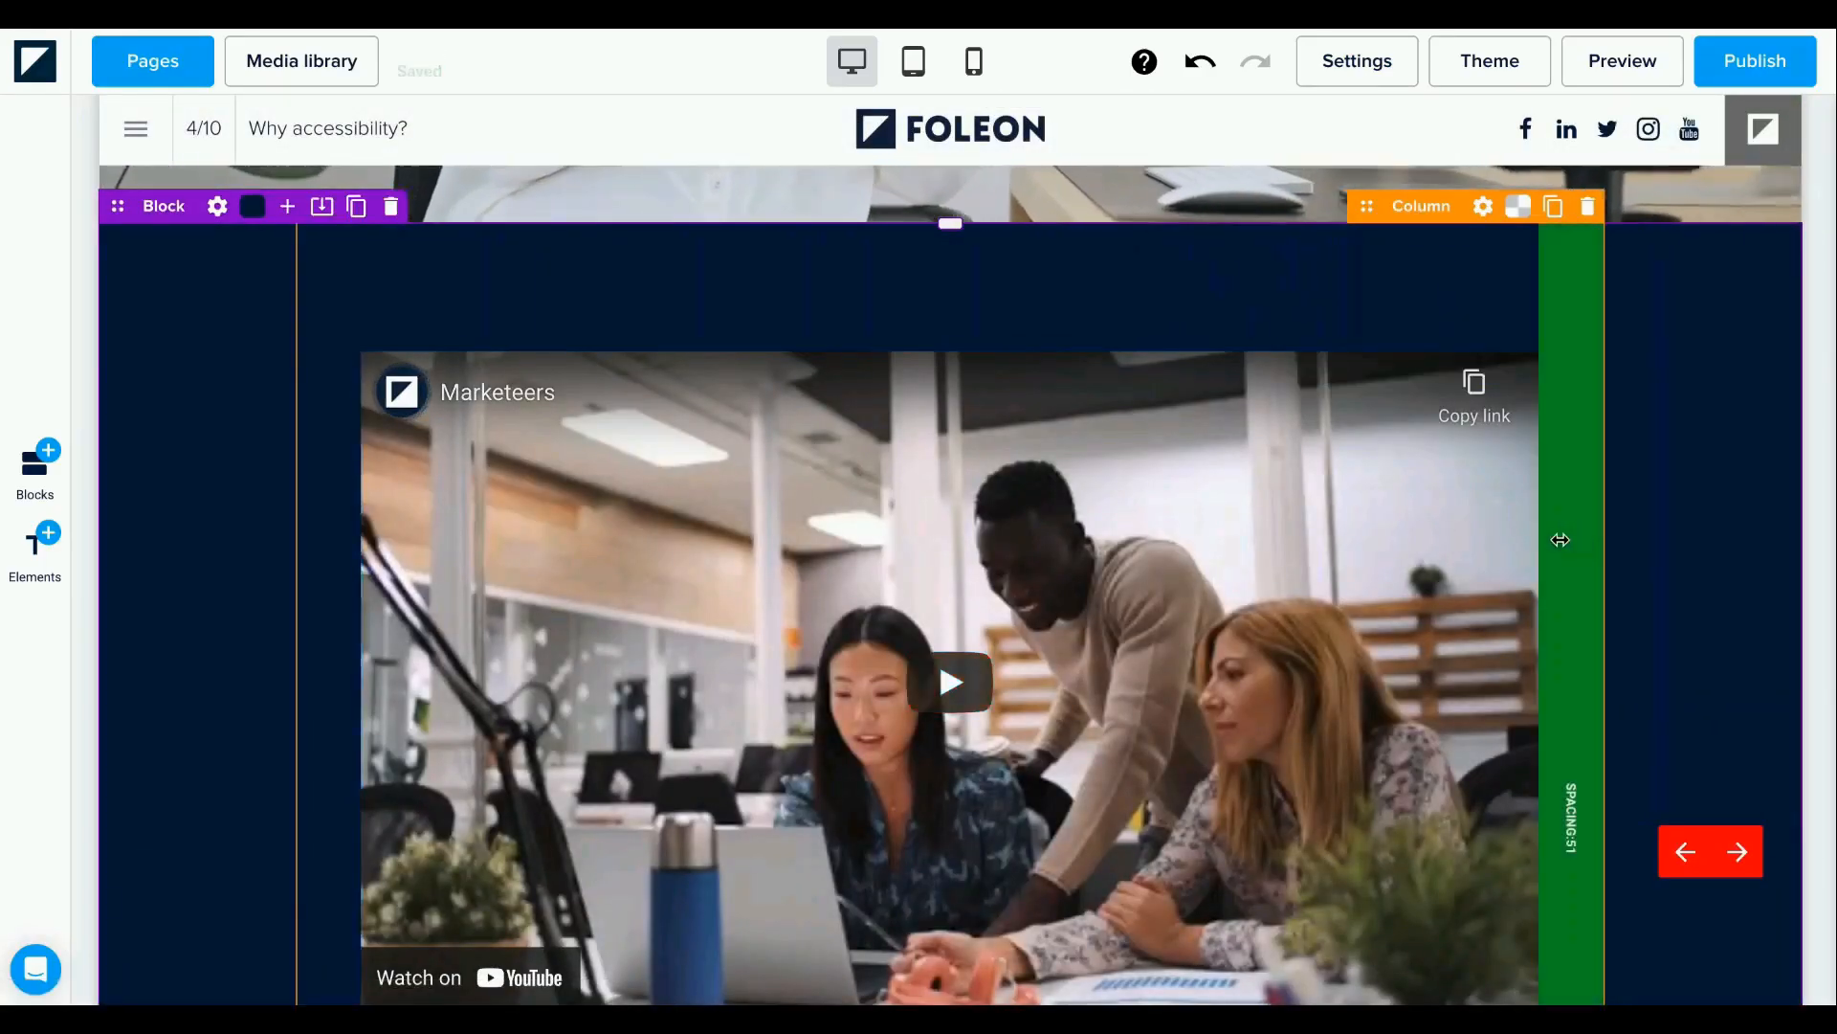
# Narrow the Marketeers video by setting the spacing on the right side of its column to 240.
pyautogui.moveTo(1559, 537); pyautogui.dragTo(1313, 534)
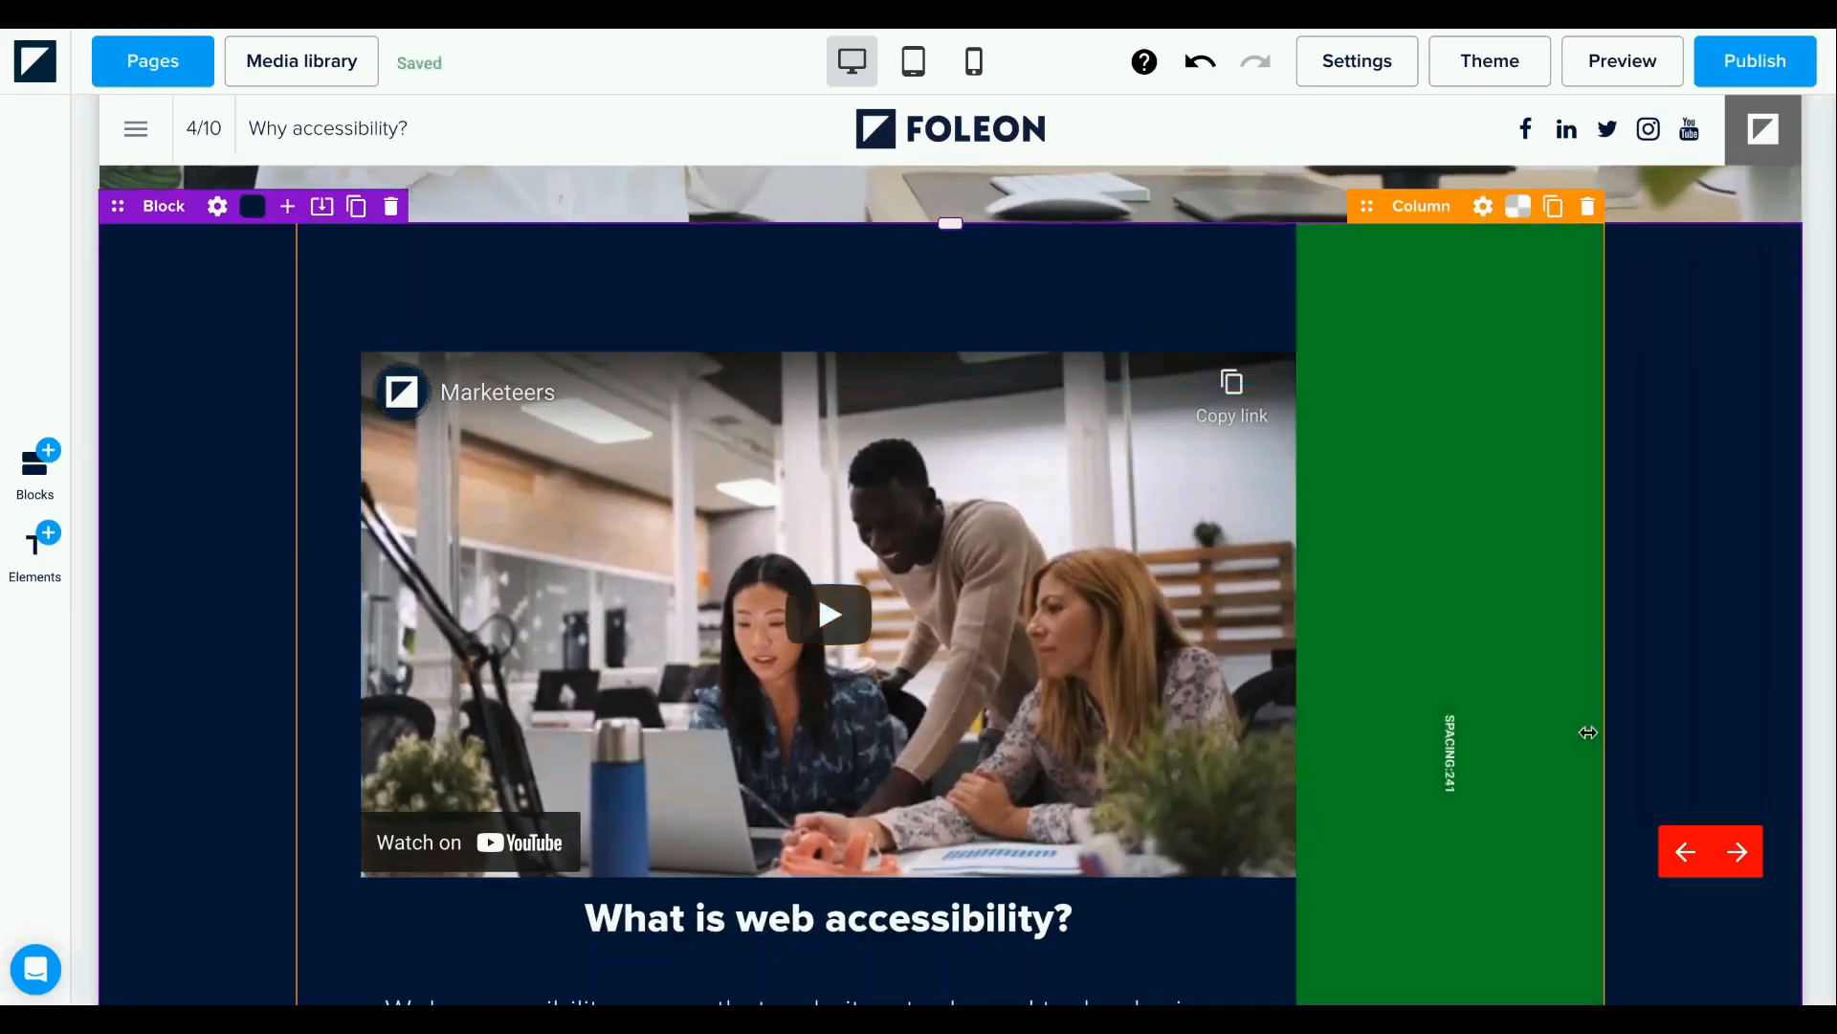
pyautogui.click(1452, 788)
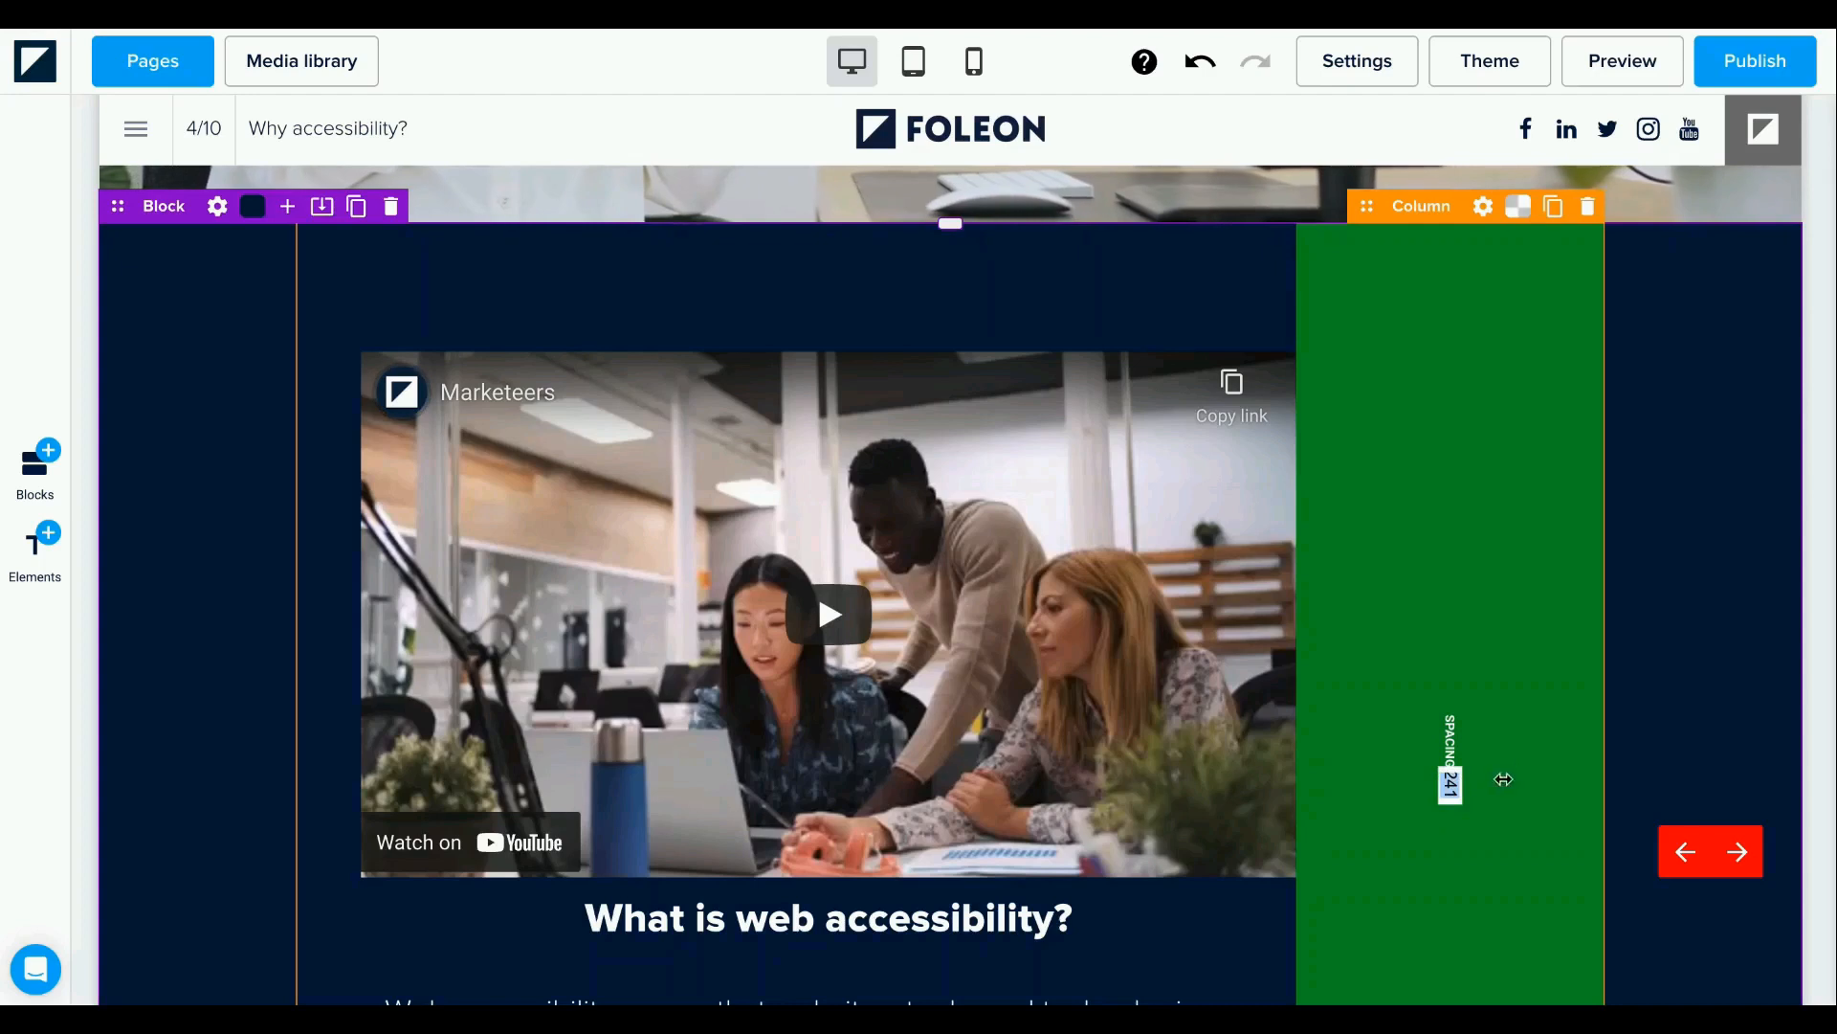
pyautogui.write('240')
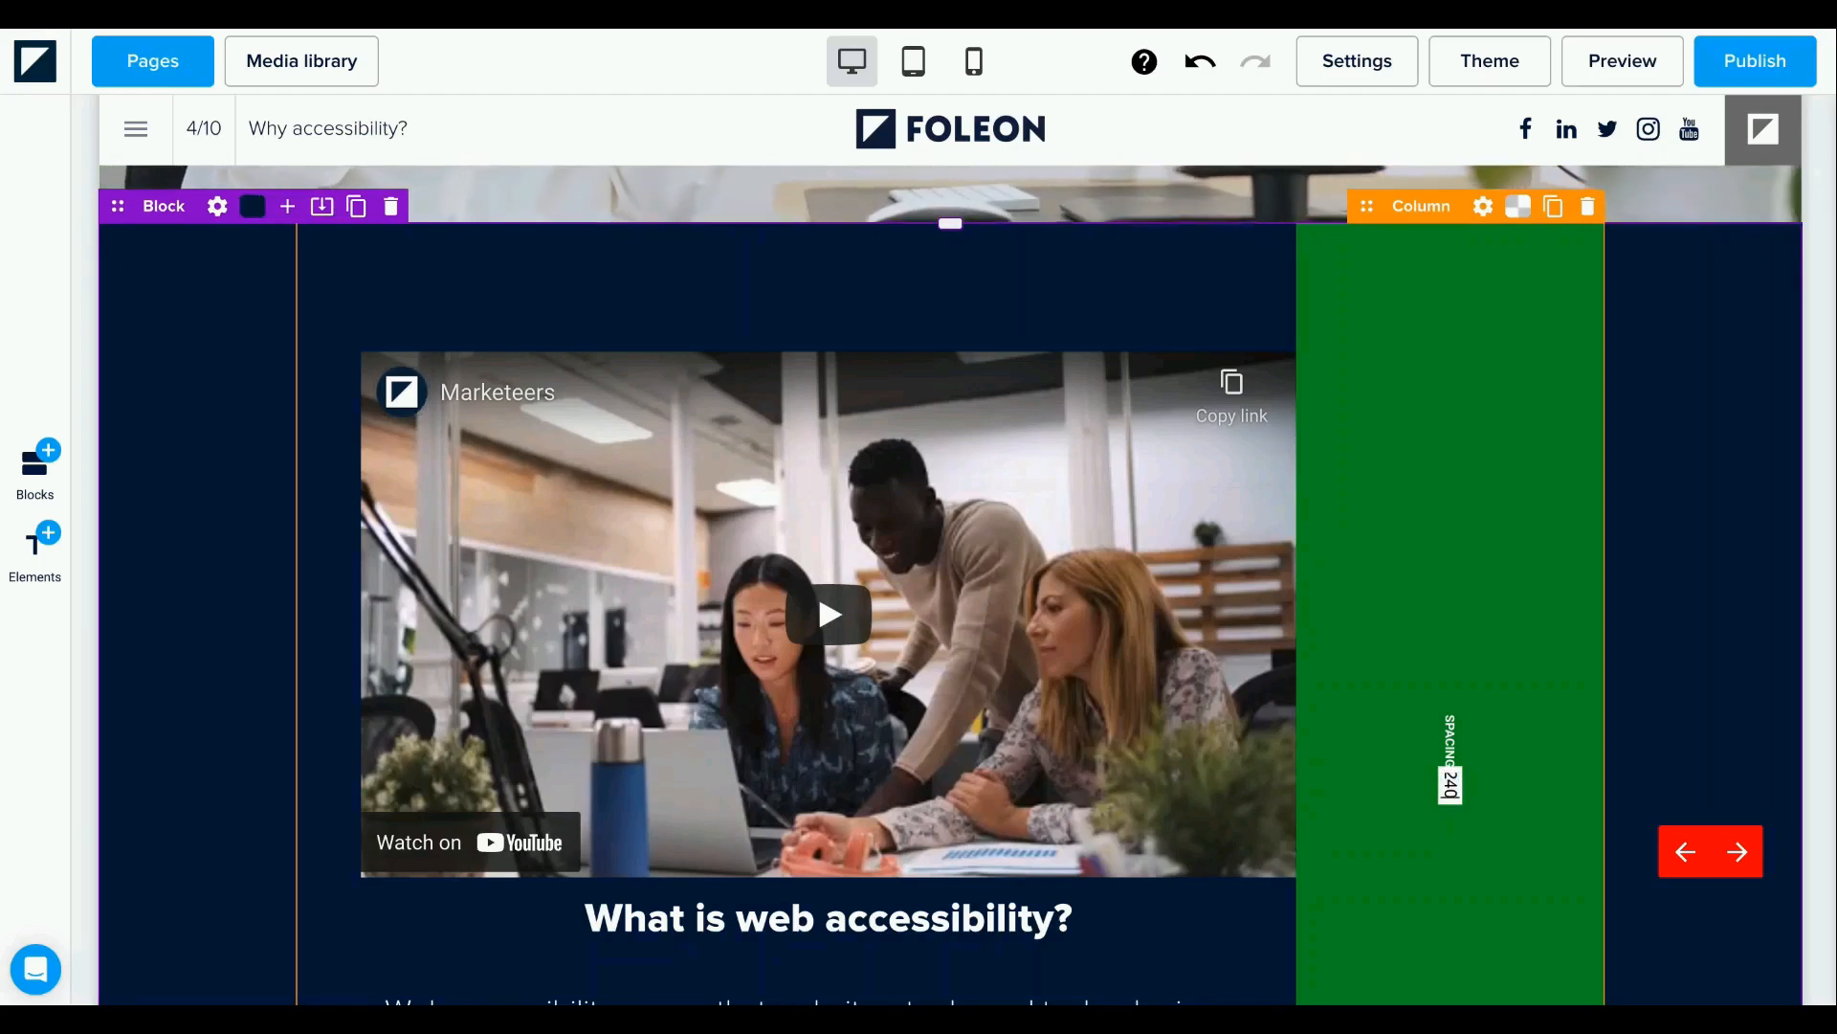
pyautogui.press('Return')
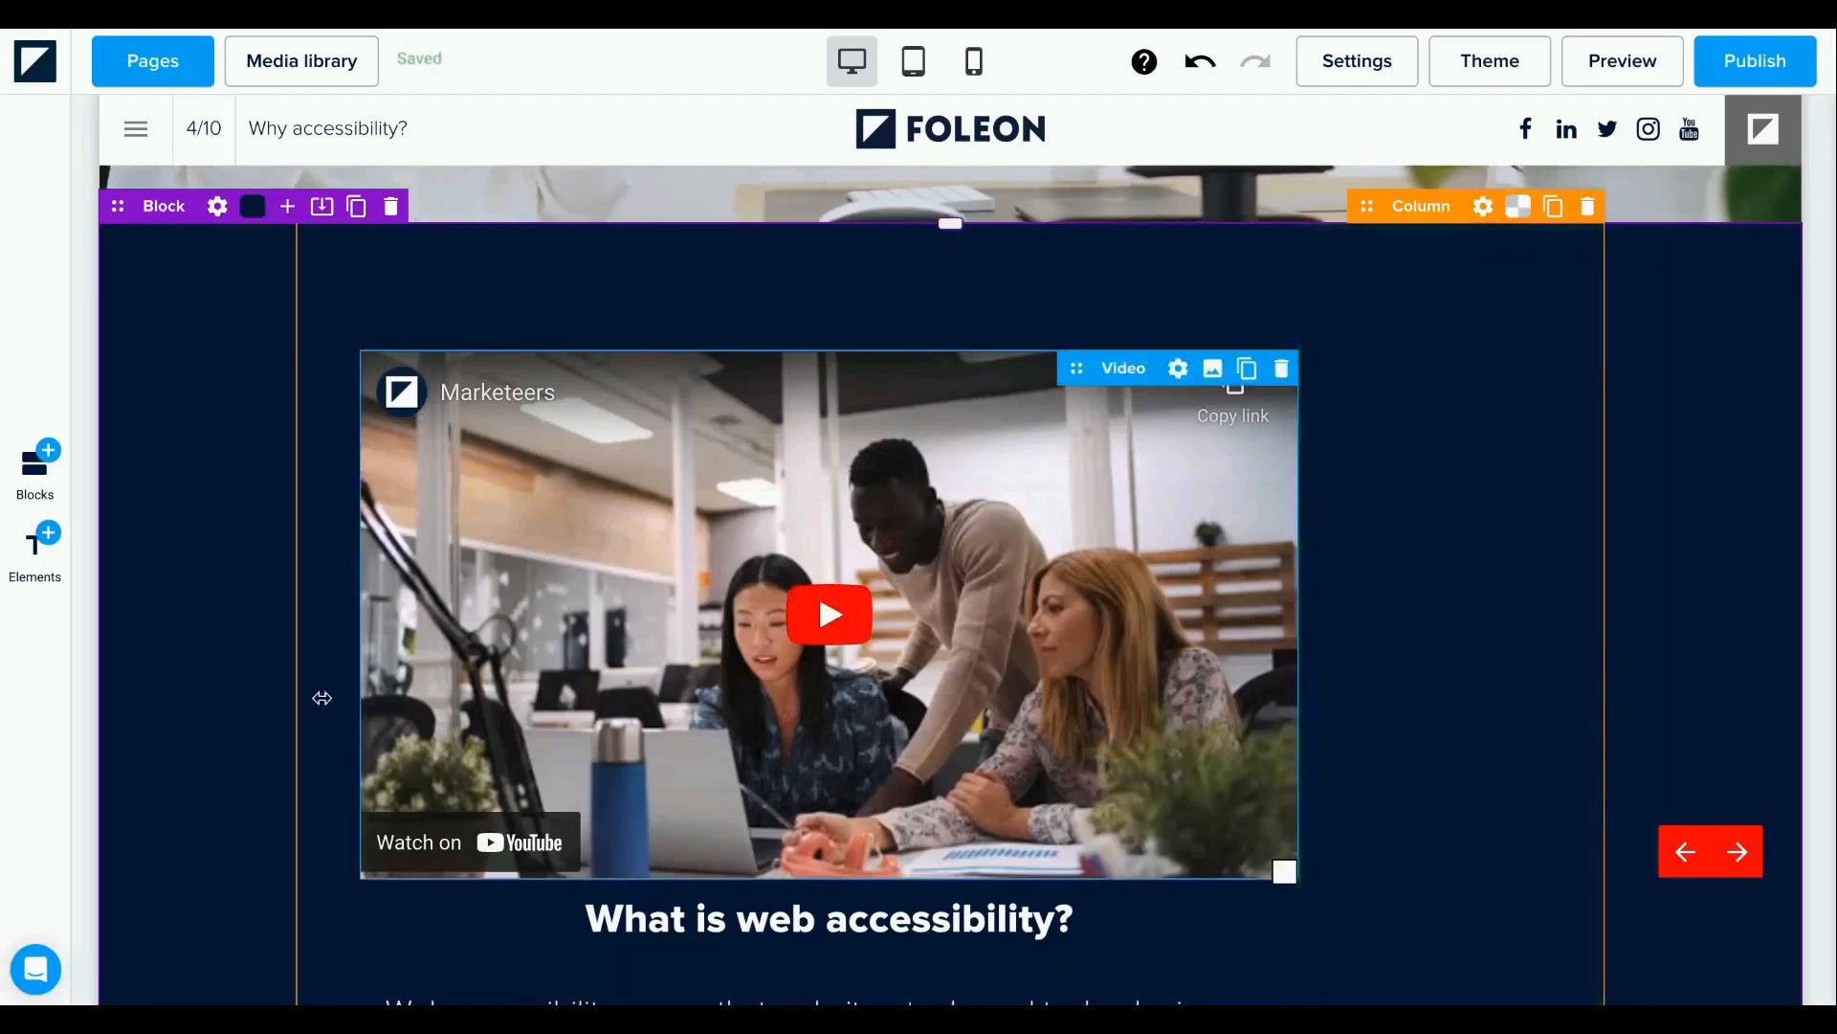
# Set the spacing on the left side of the Marketeers video's column to 240.
pyautogui.click(324, 780)
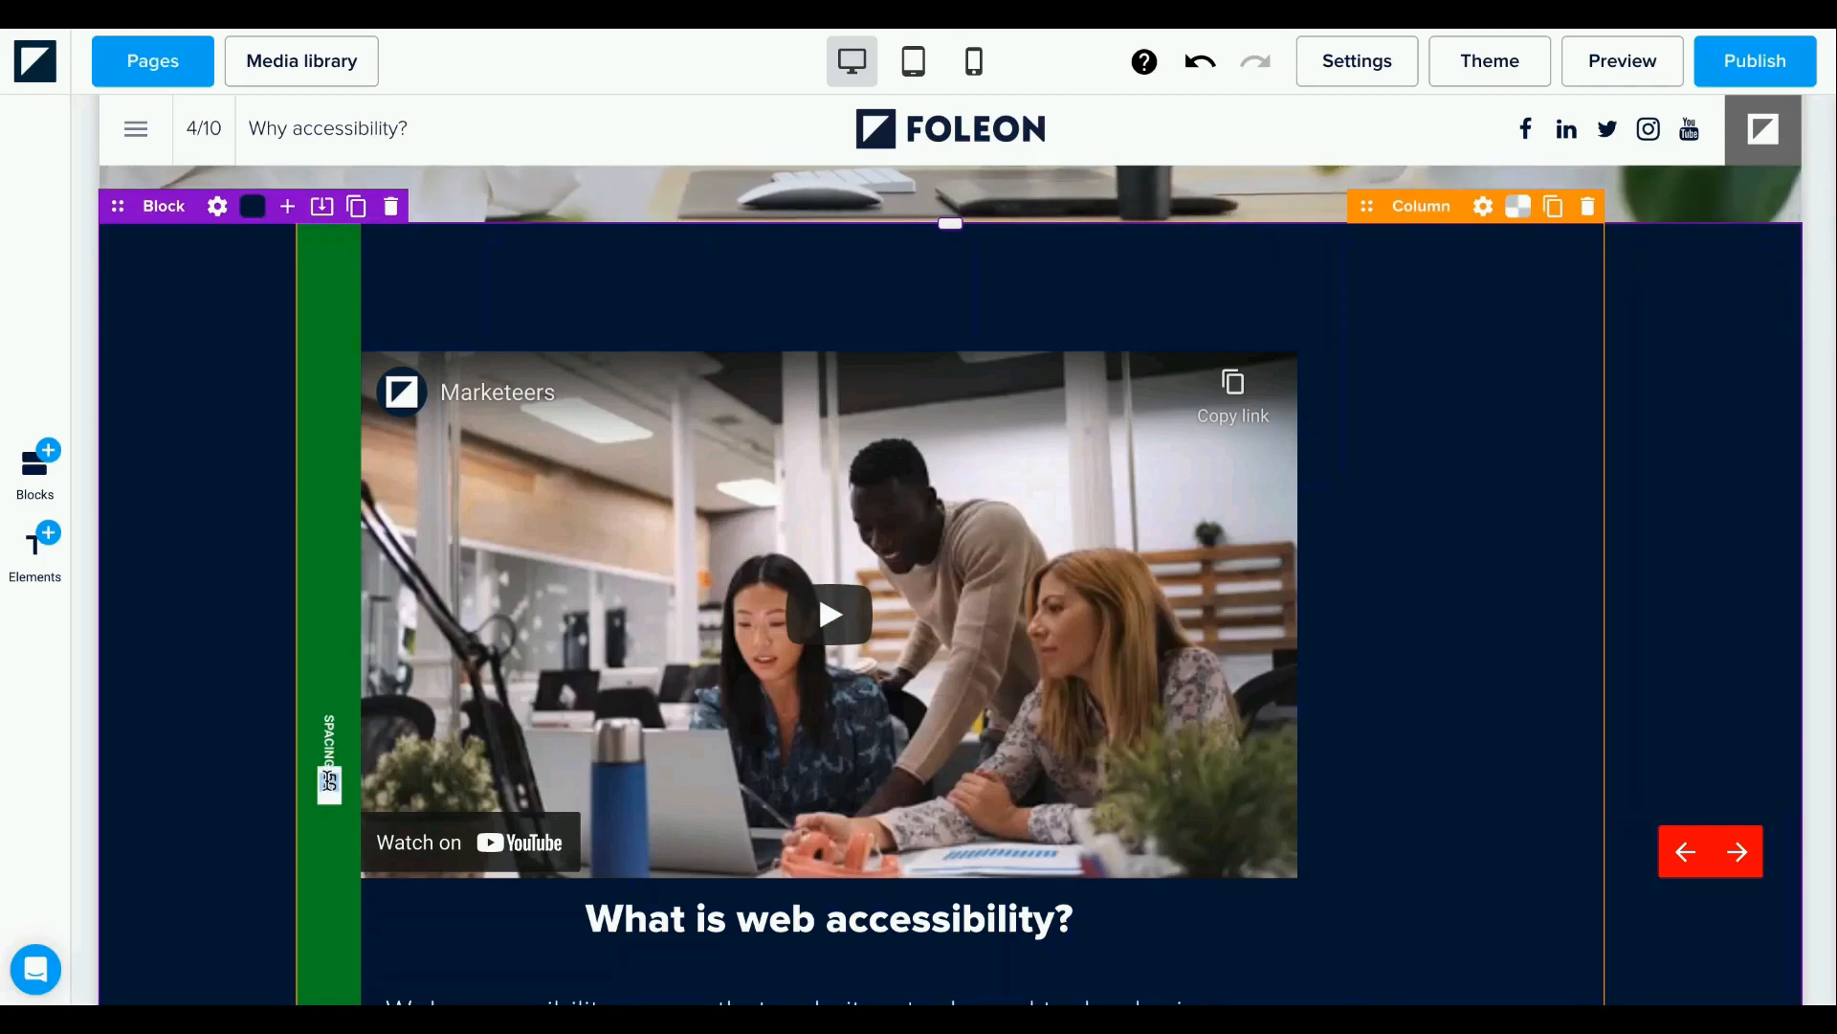
pyautogui.press('Return')
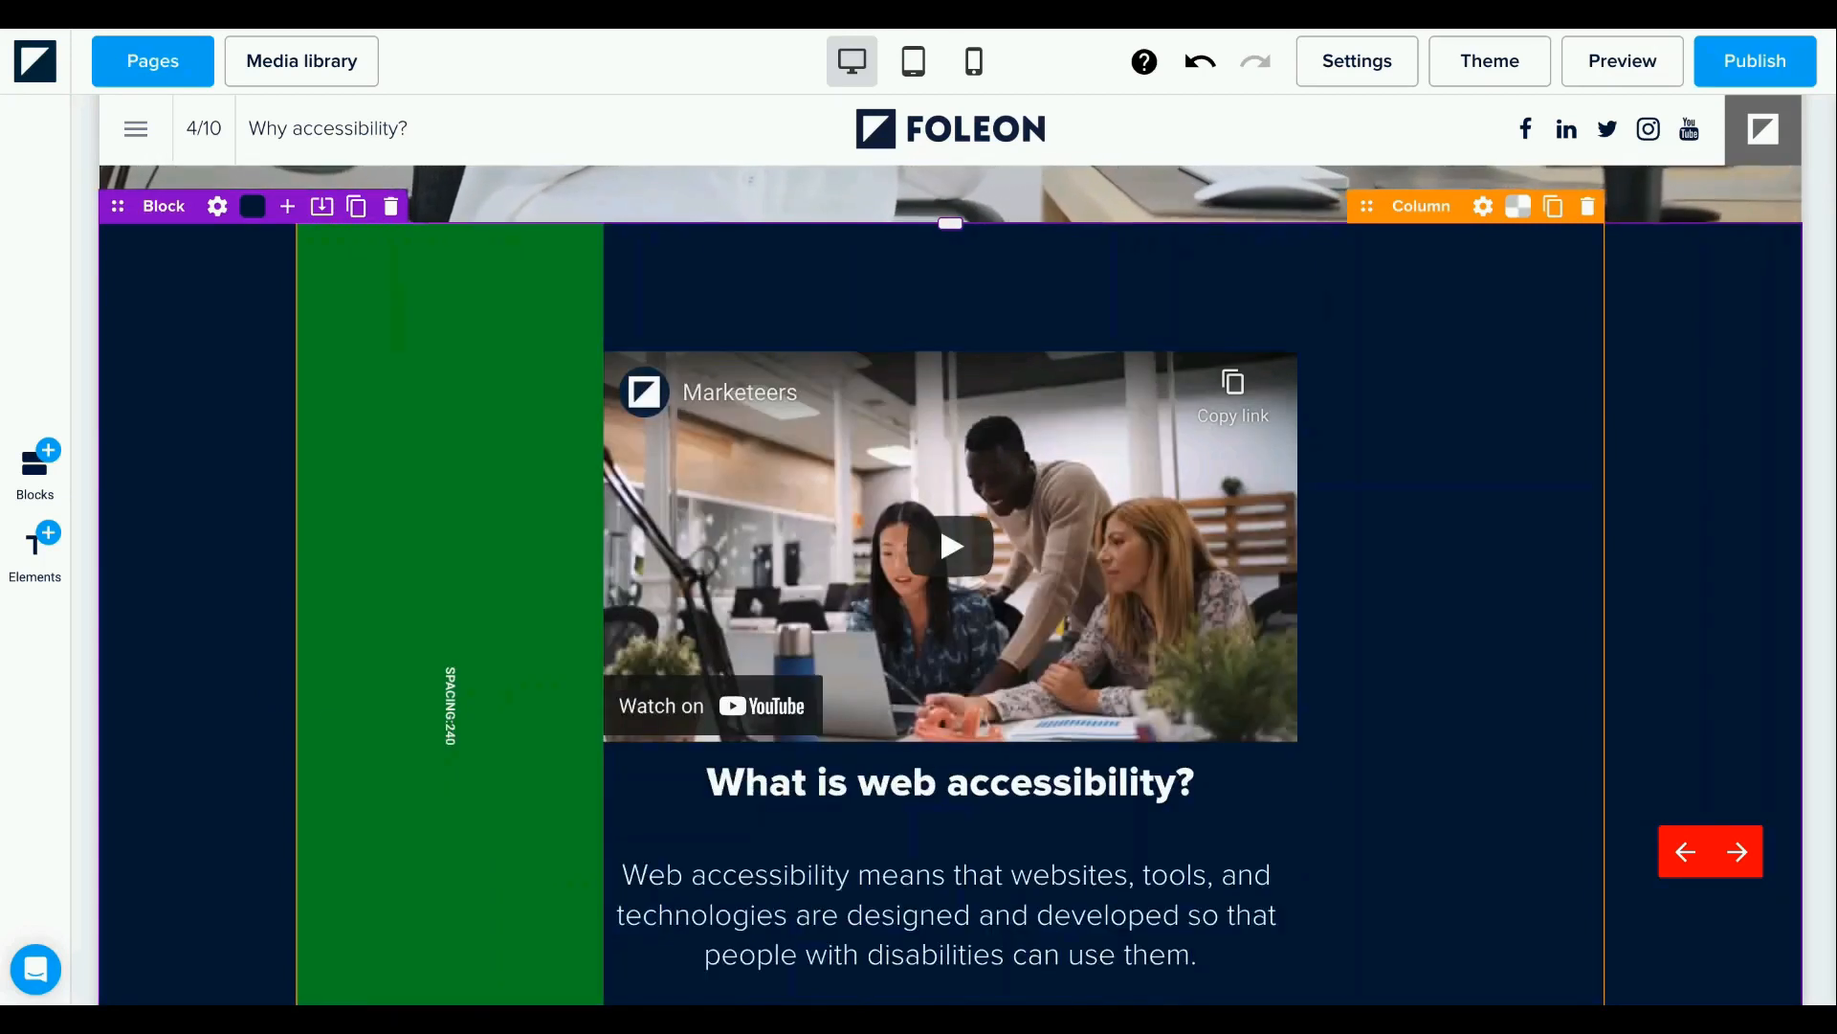
pyautogui.scroll(-1, 1417, 516)
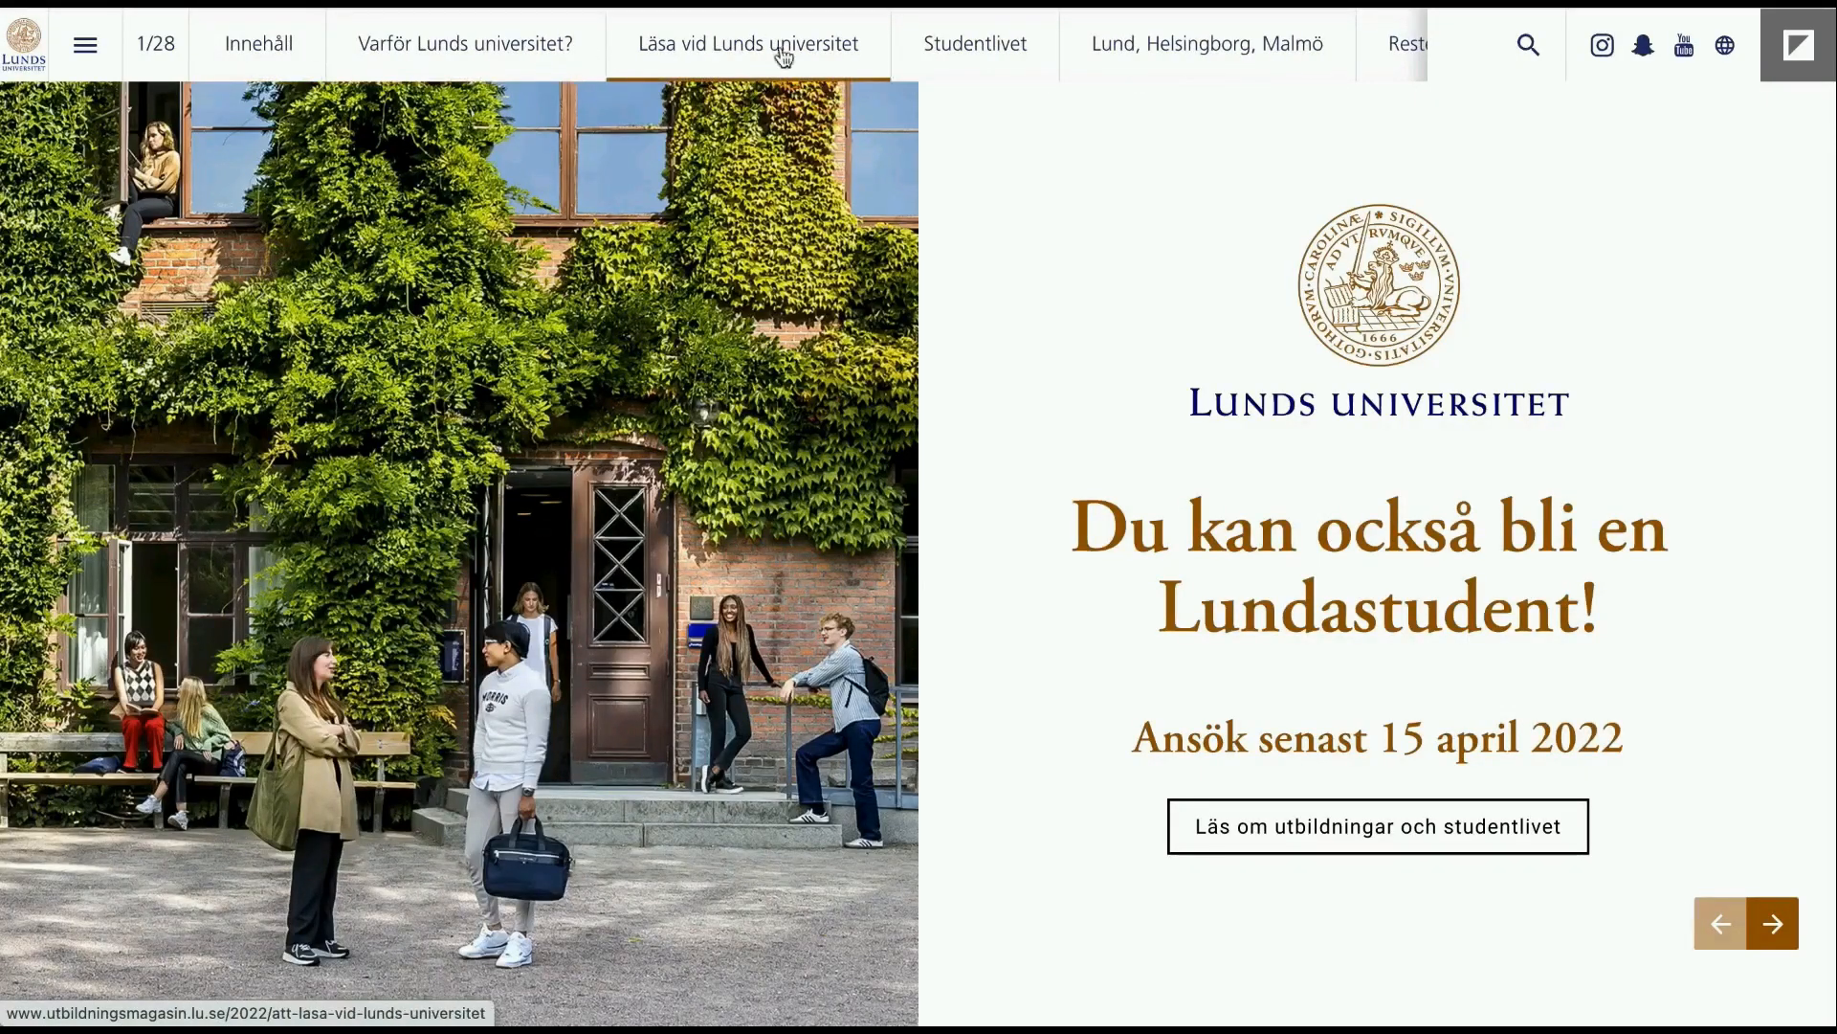
# Open the Studentlivet page of the Lunds universitet example publication.
pyautogui.click(929, 50)
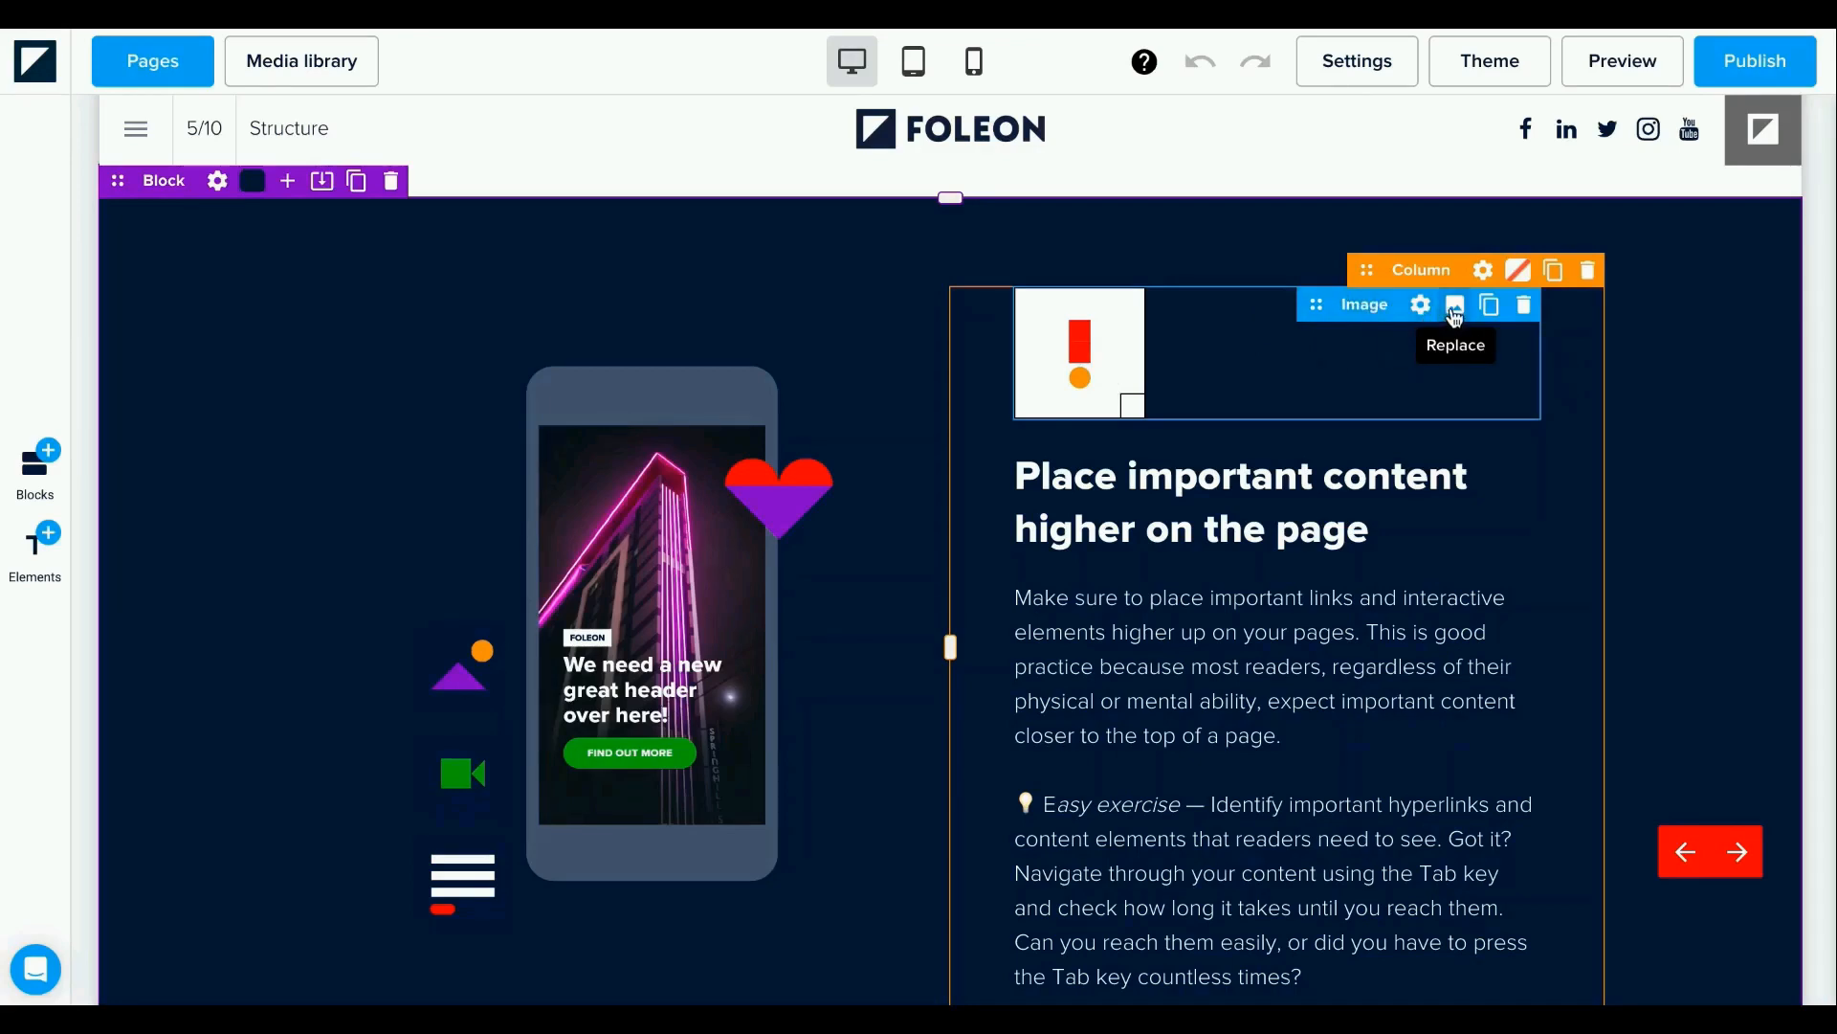
# Replace the exclamation mark image above "Place important content higher on the page" with Use-case-white-bg.gif from the Animated Foleon Icons folder under 0_Brand assets, 2. Icons.
pyautogui.click(1457, 306)
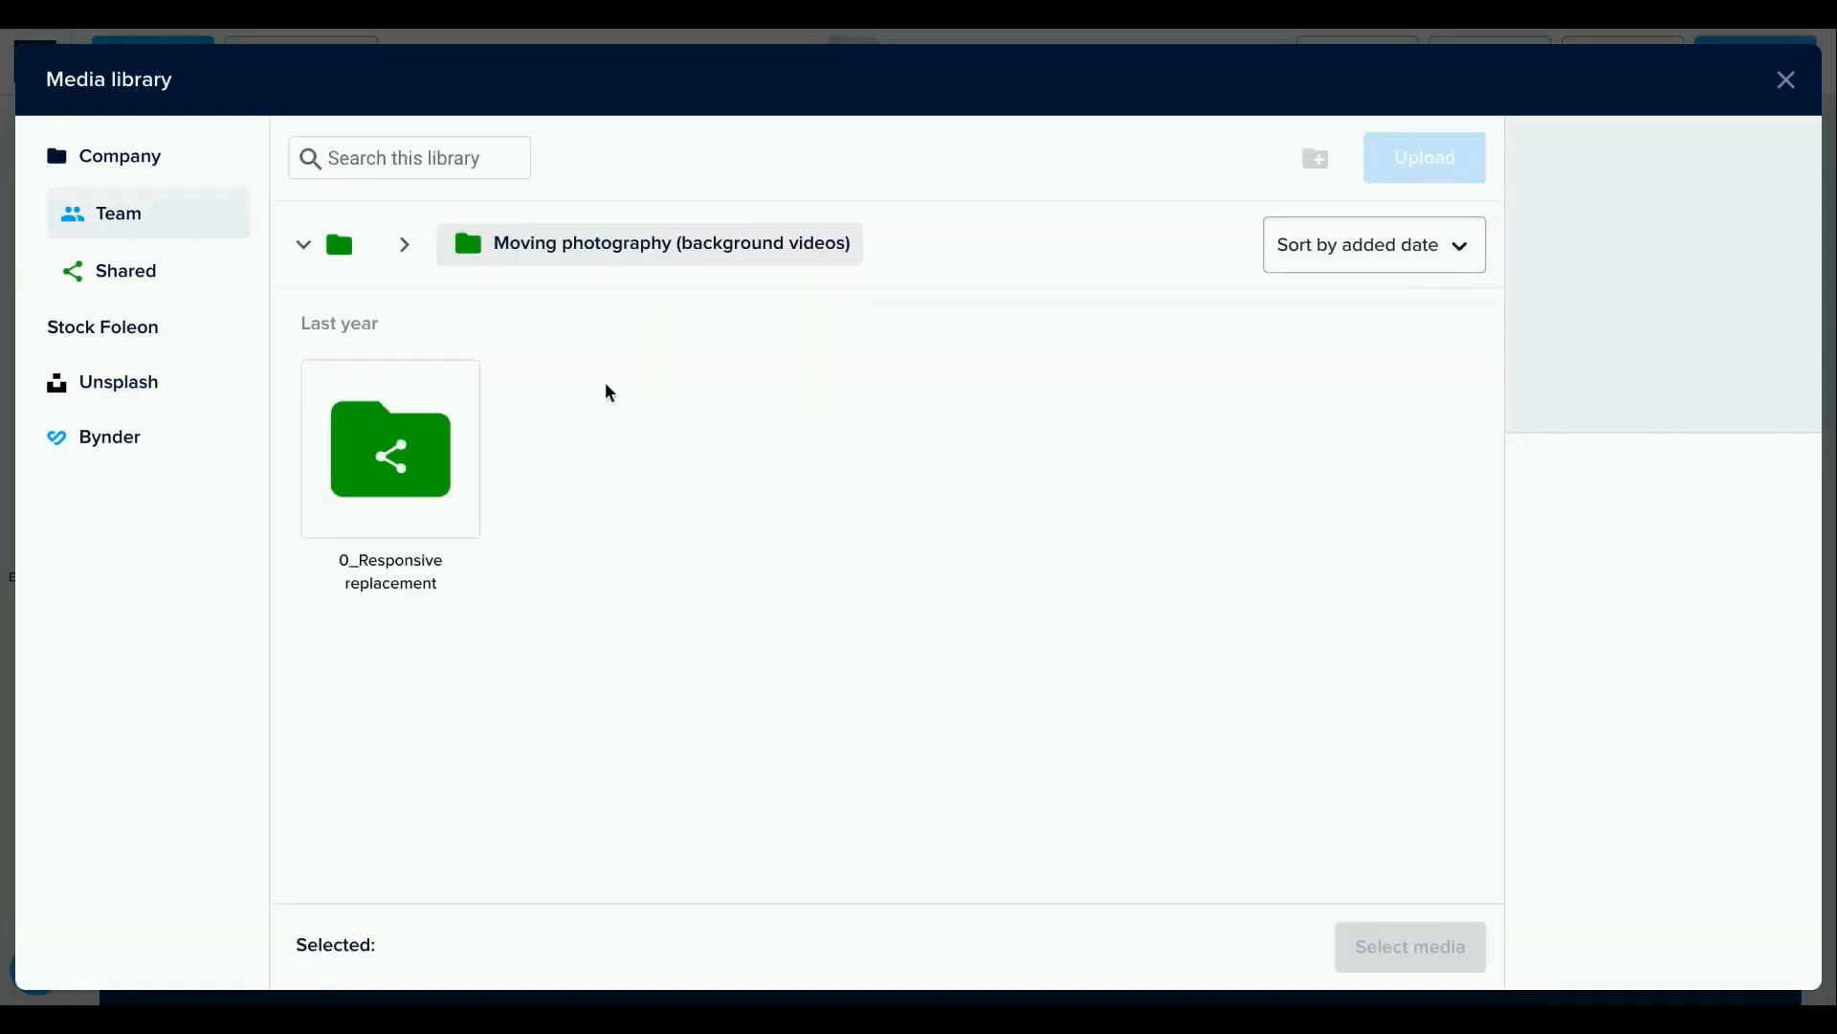
pyautogui.click(304, 244)
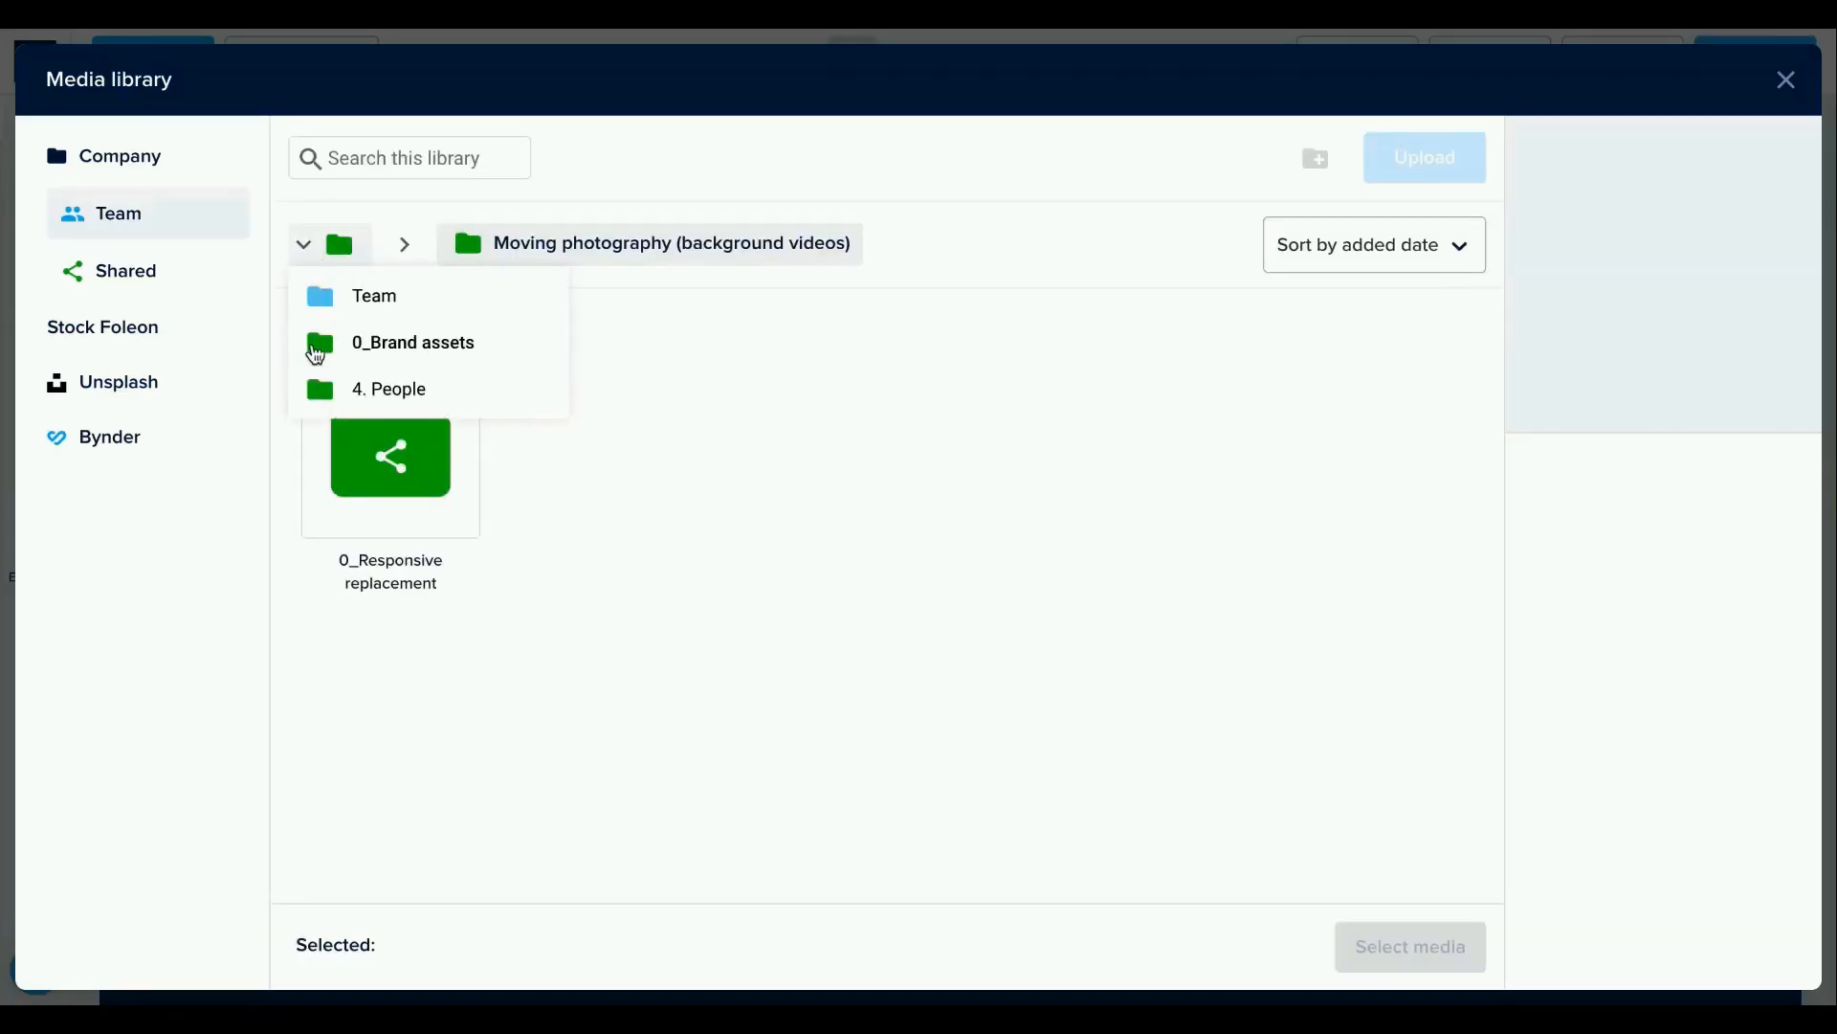
pyautogui.click(316, 348)
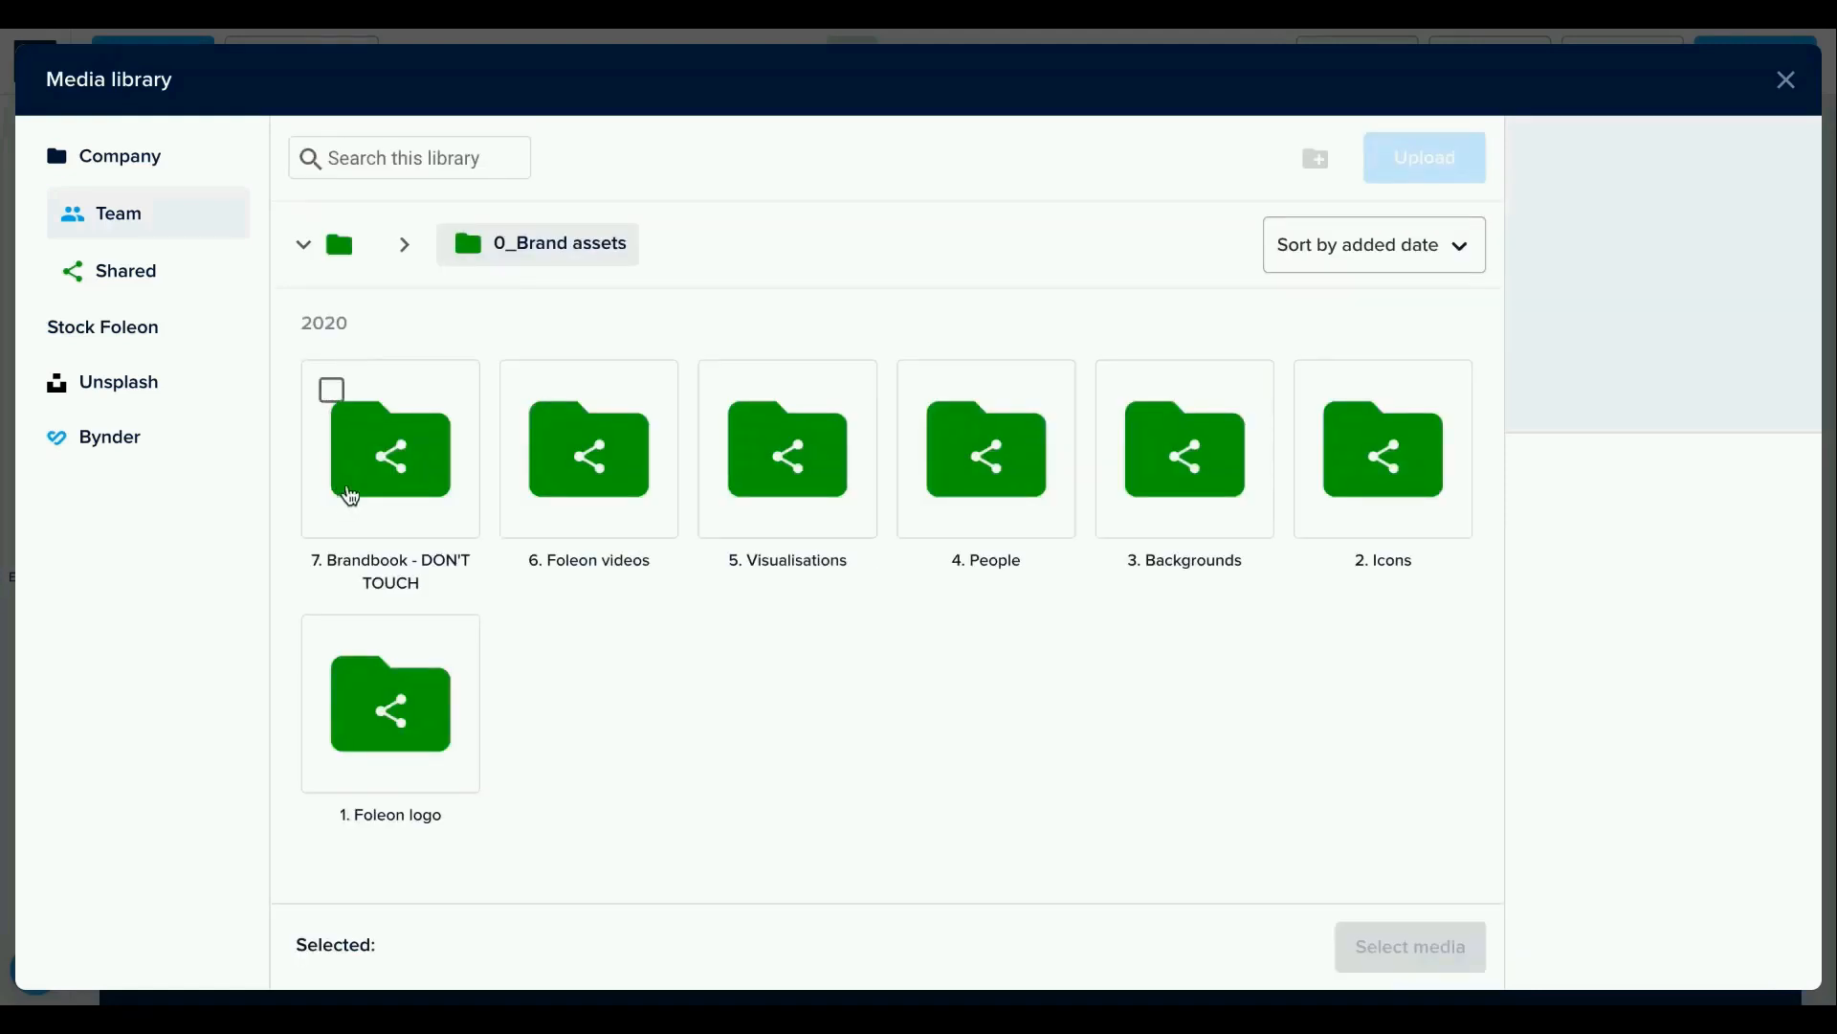
pyautogui.doubleClick(1371, 465)
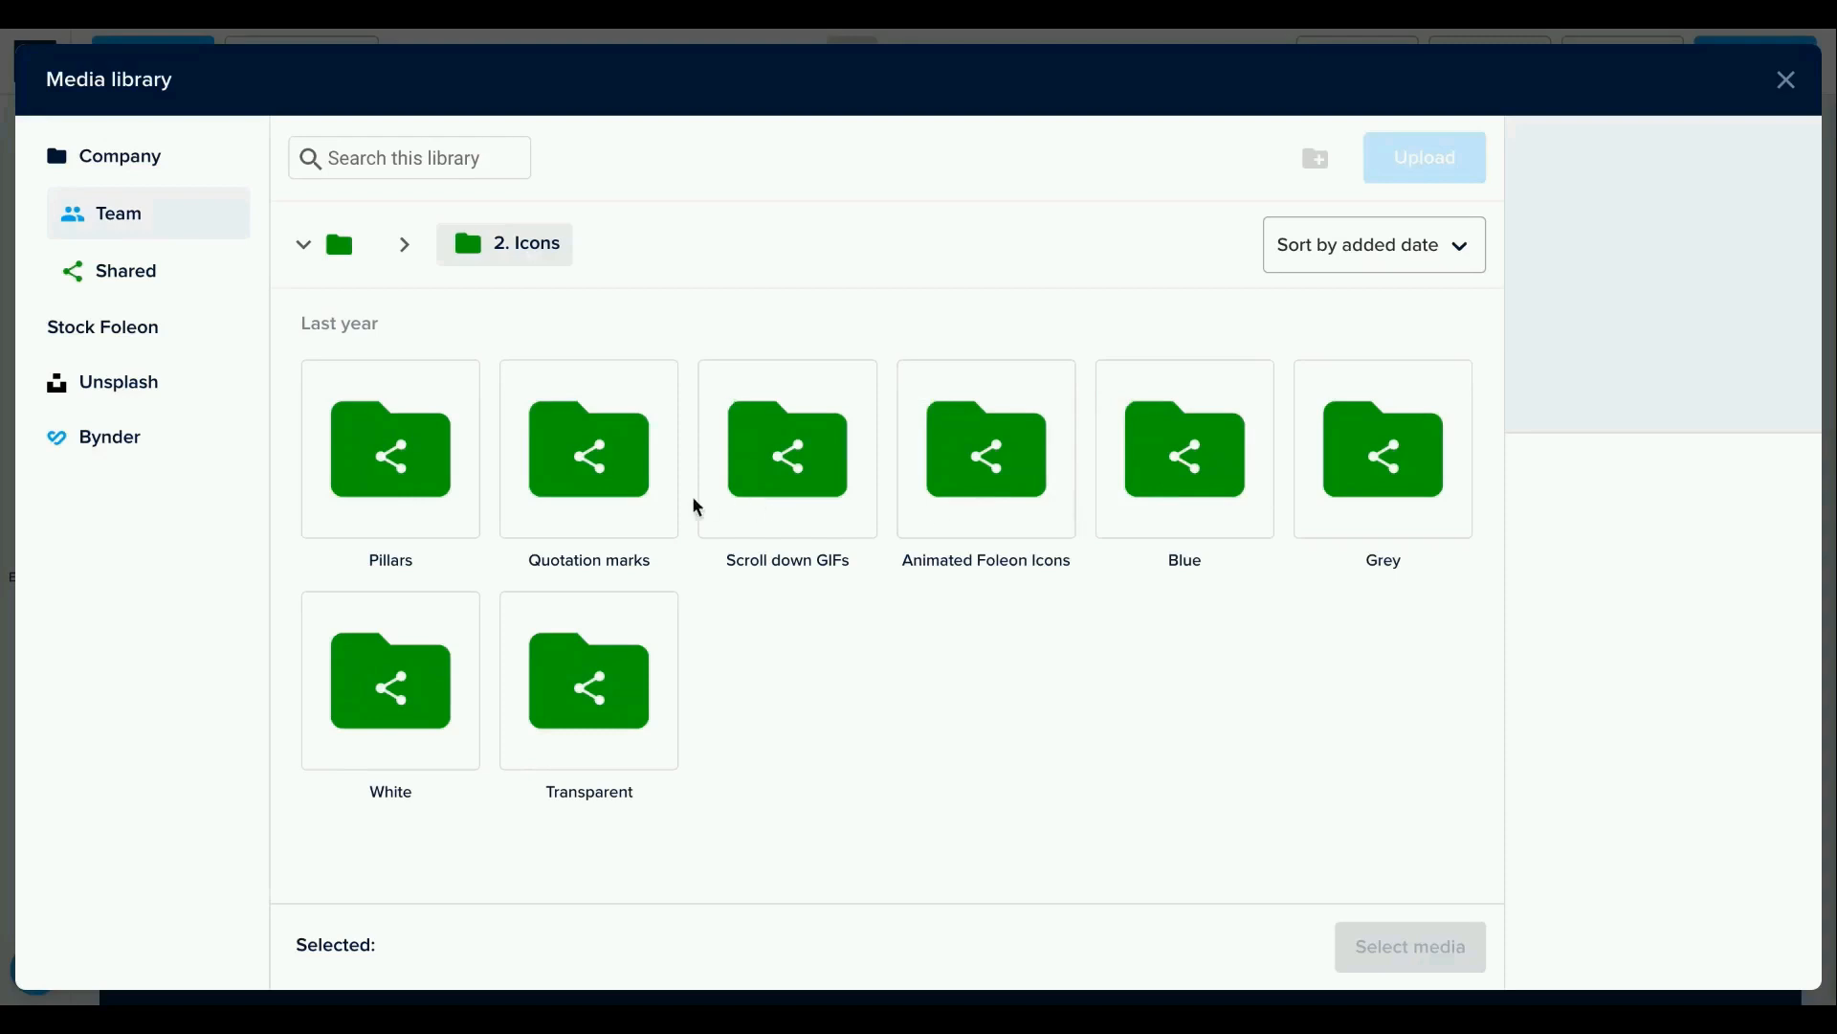
pyautogui.doubleClick(944, 474)
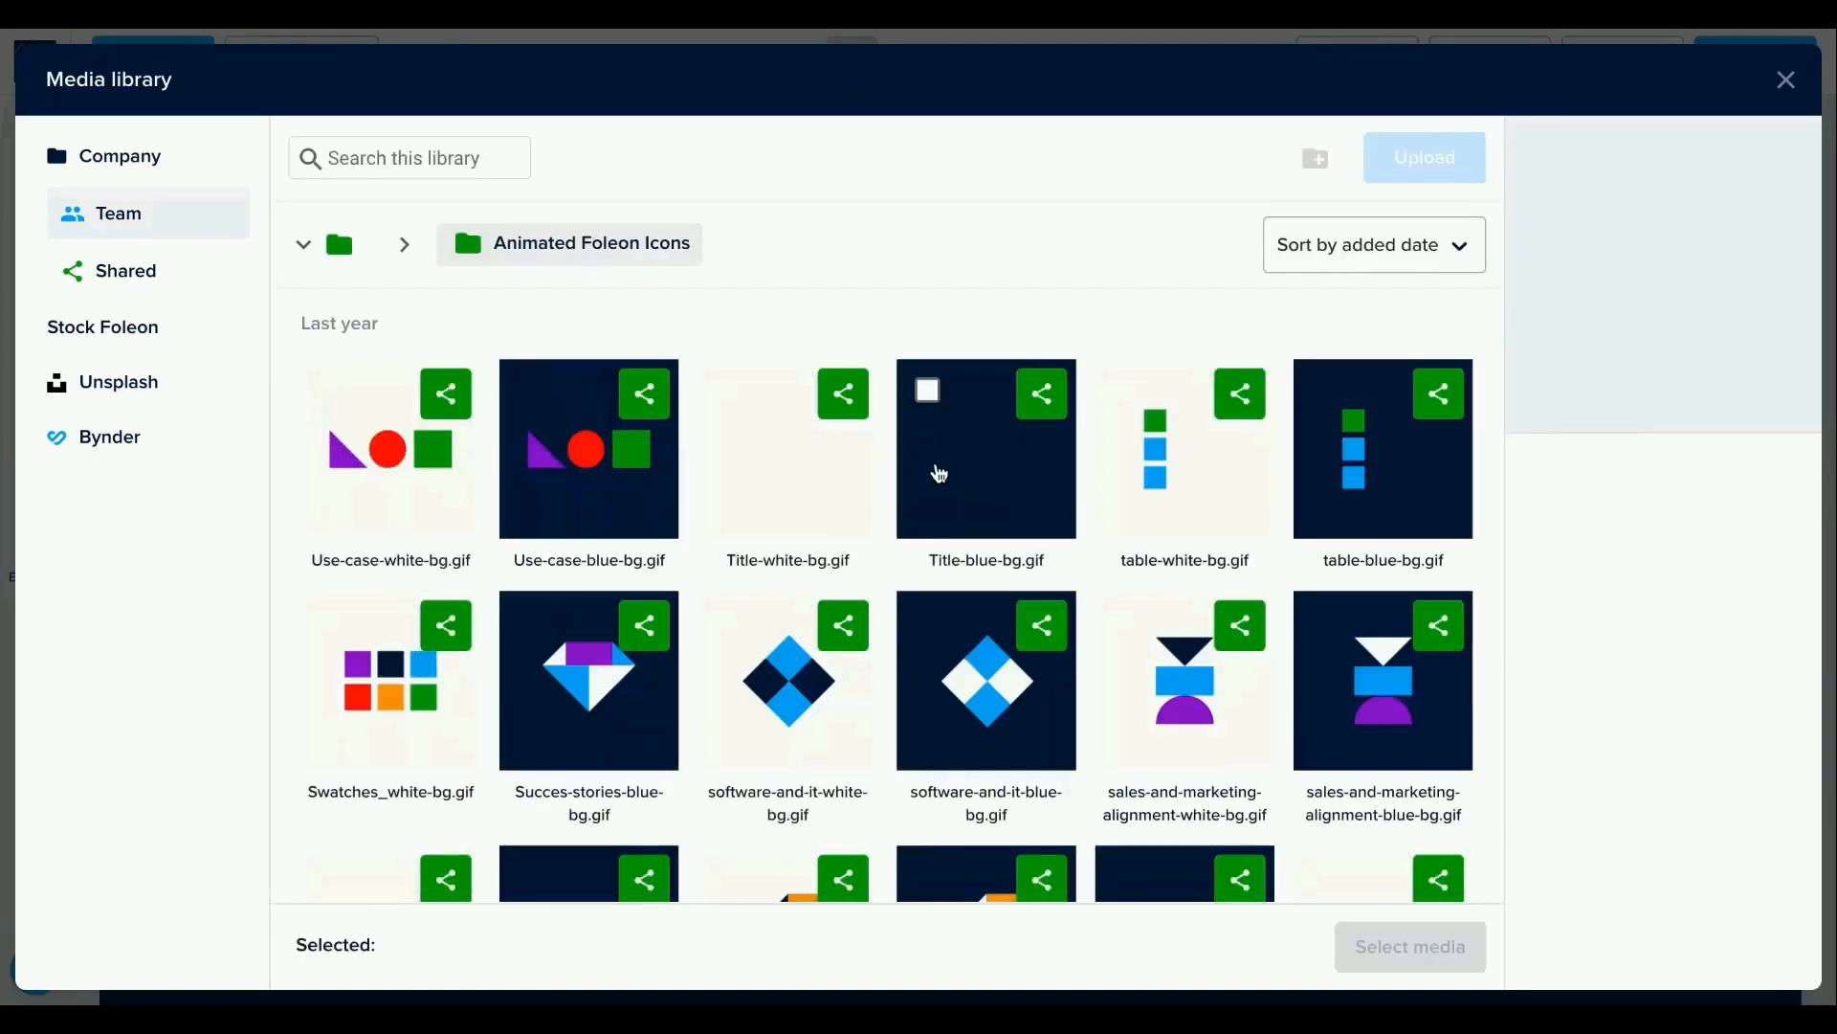
pyautogui.click(393, 499)
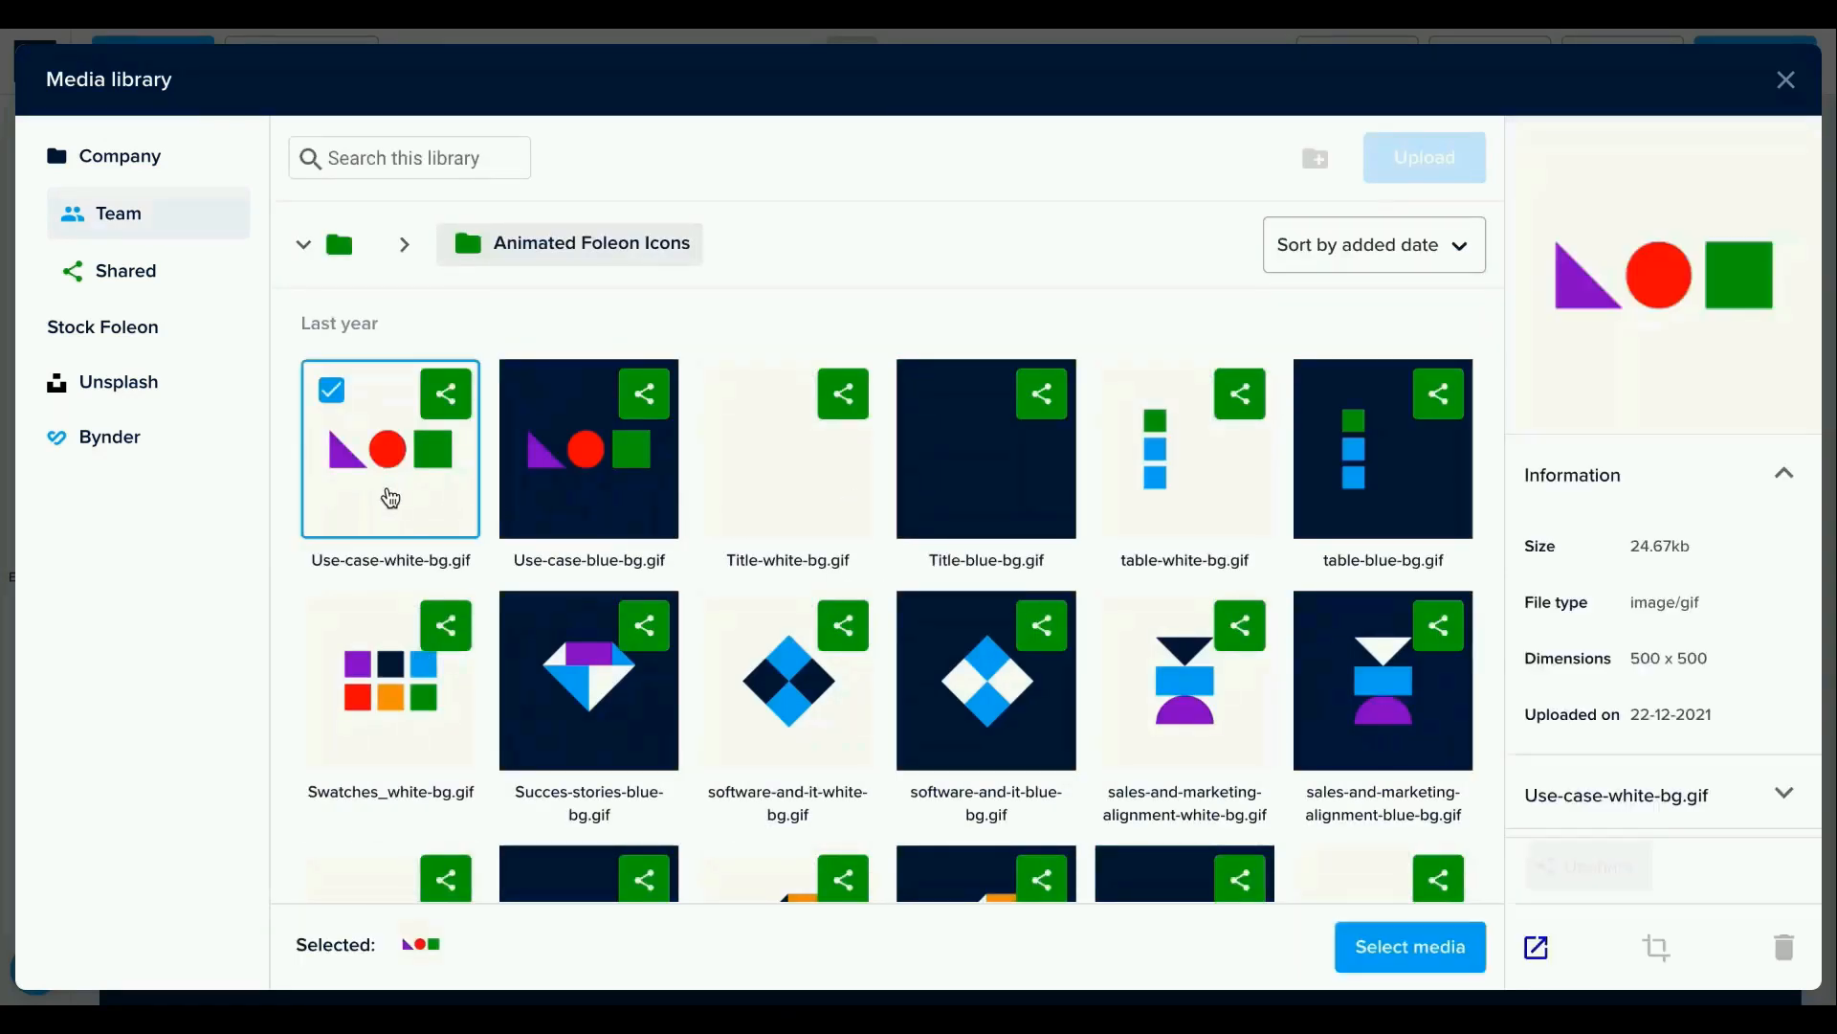
pyautogui.click(1444, 969)
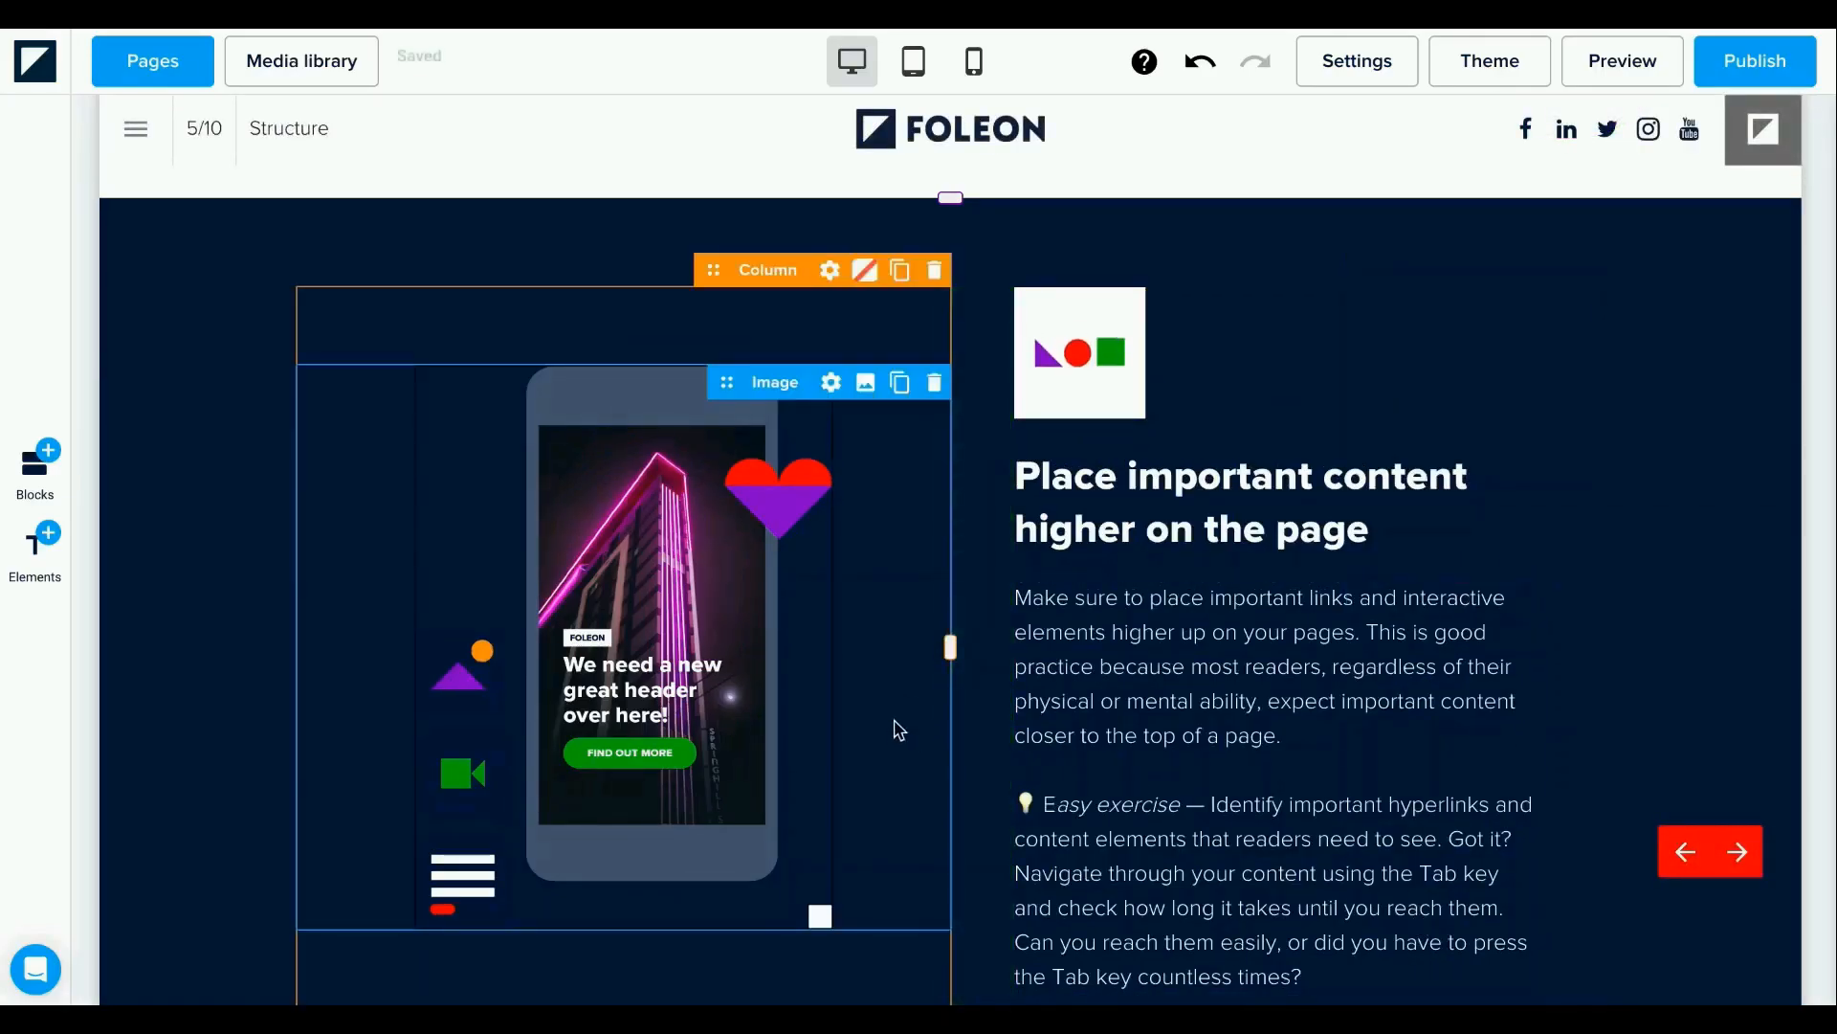
# Delete the image above the "Use headings" heading.
pyautogui.scroll(-7, 924, 729)
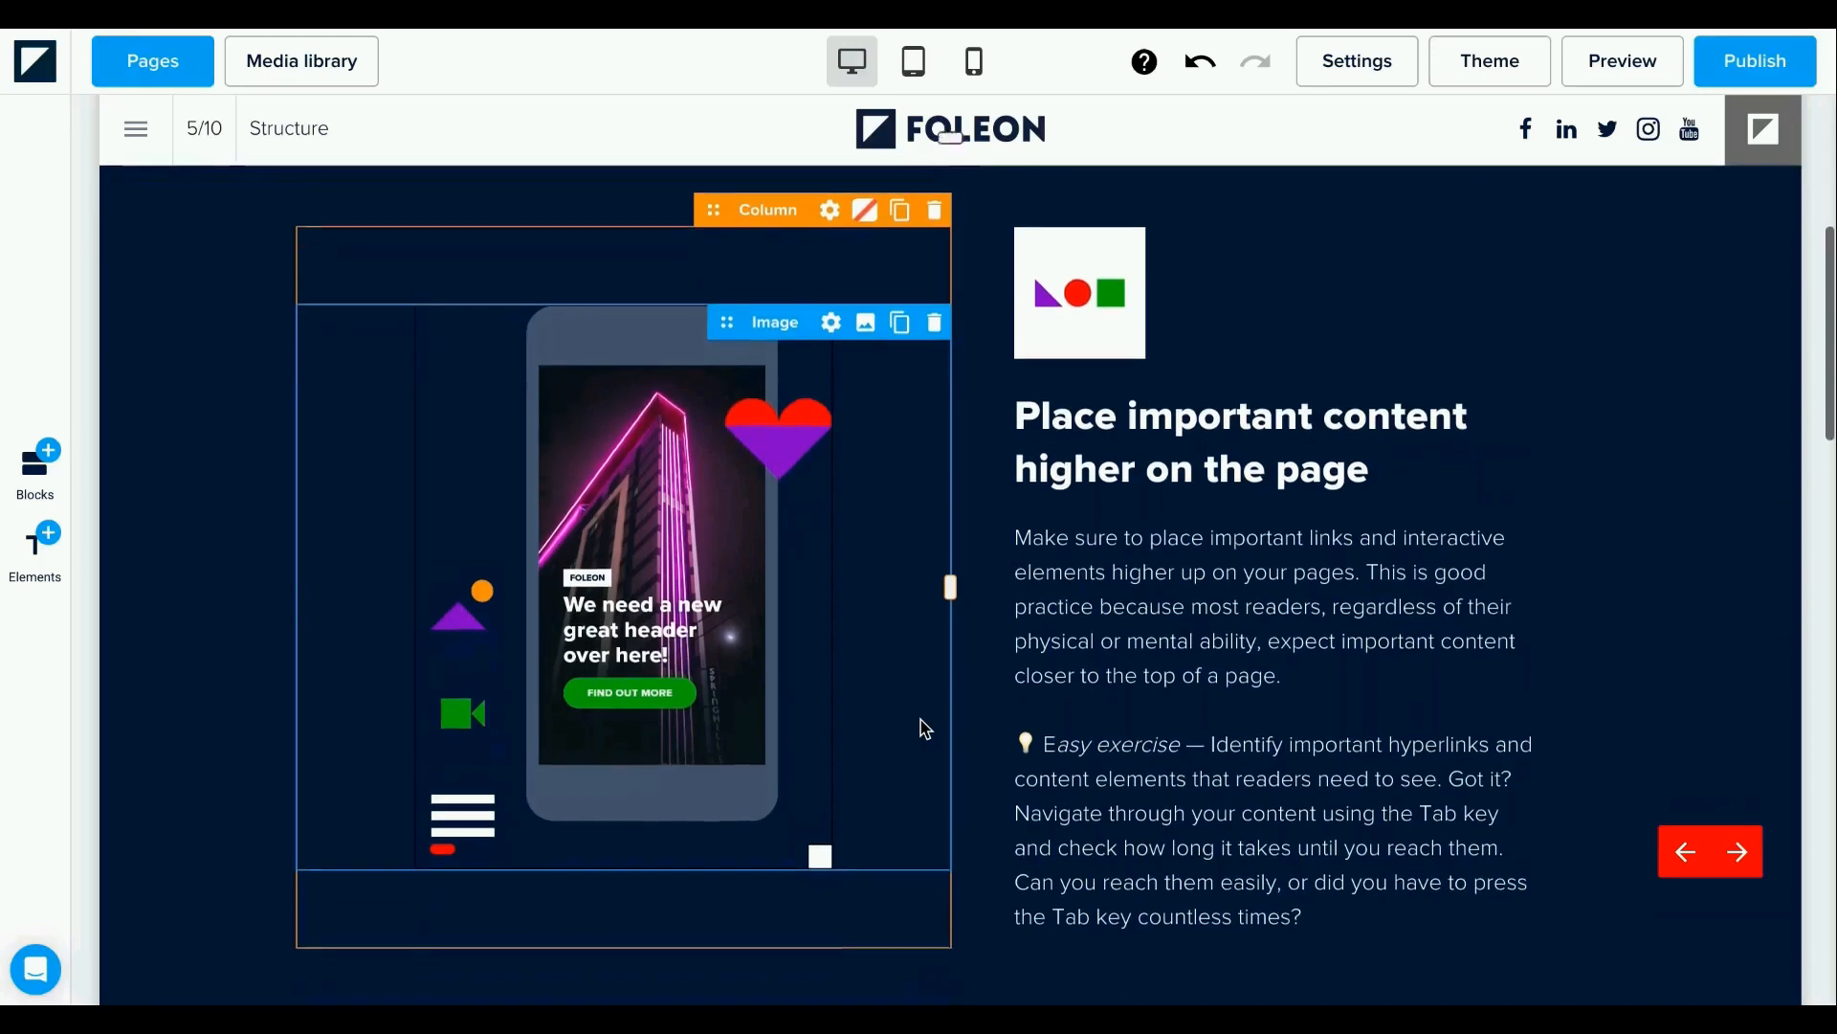
pyautogui.scroll(-2, 921, 721)
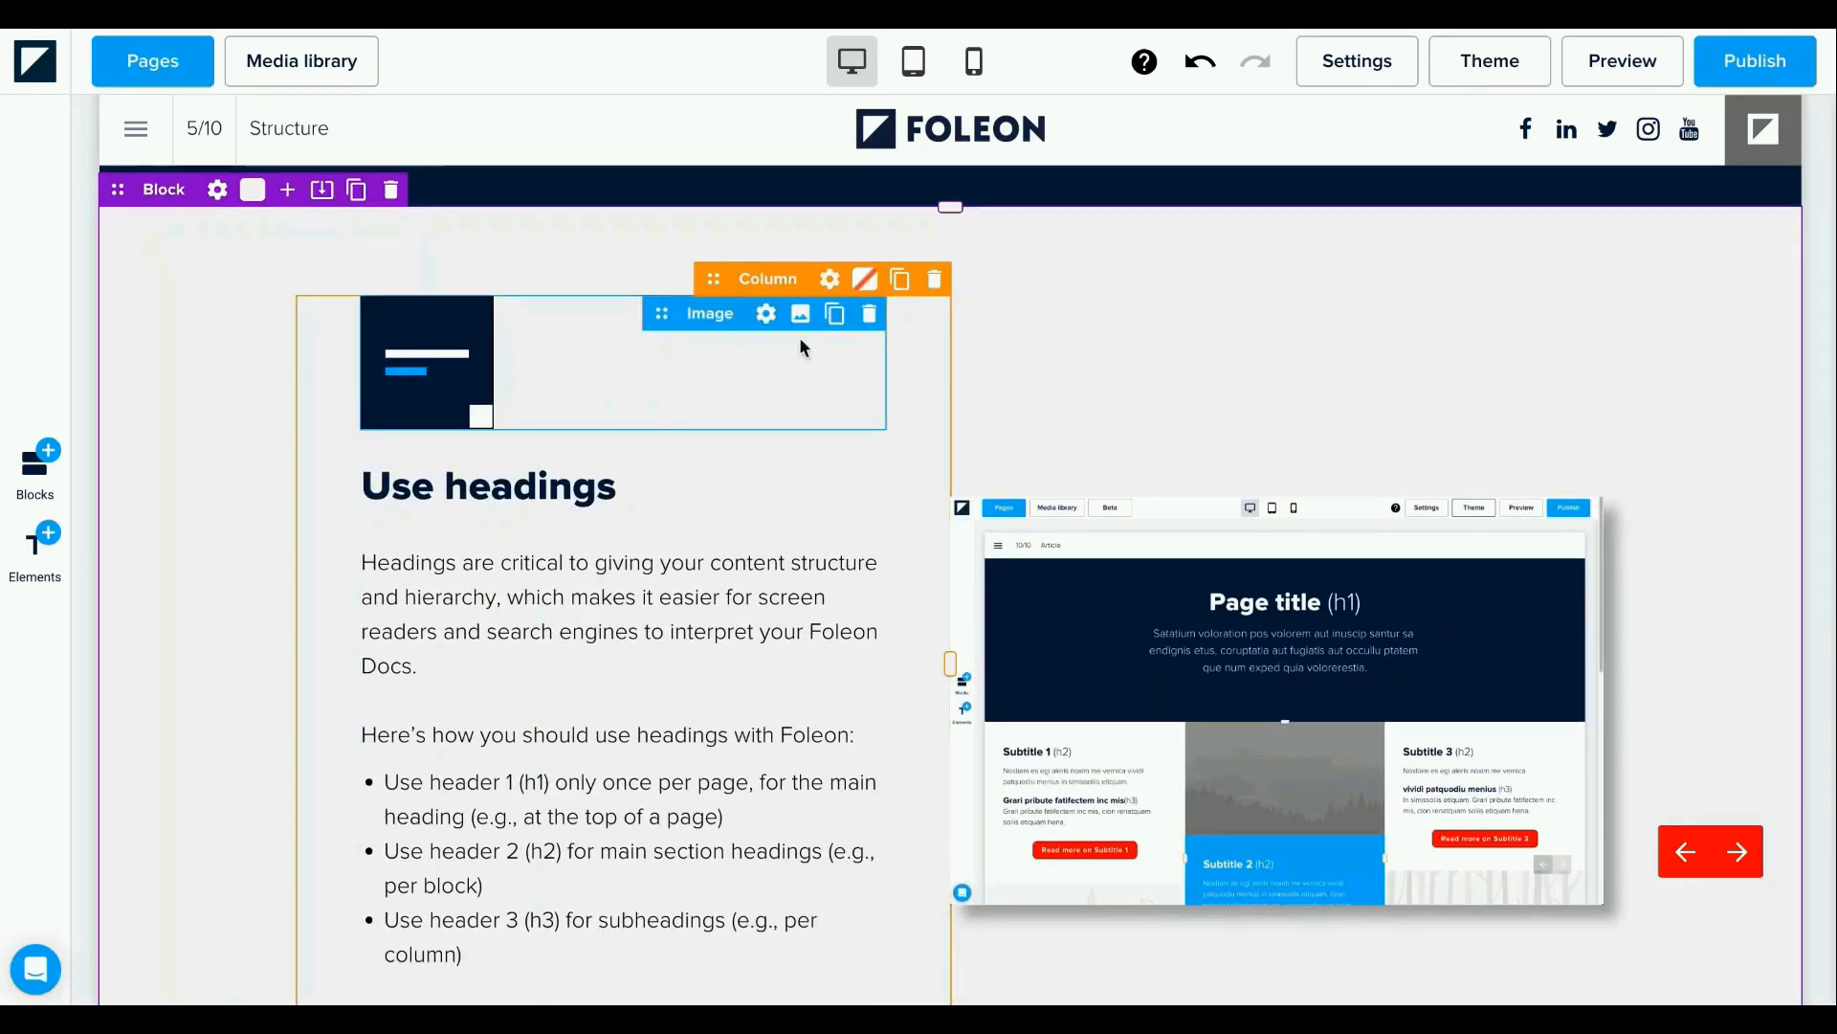
pyautogui.click(869, 314)
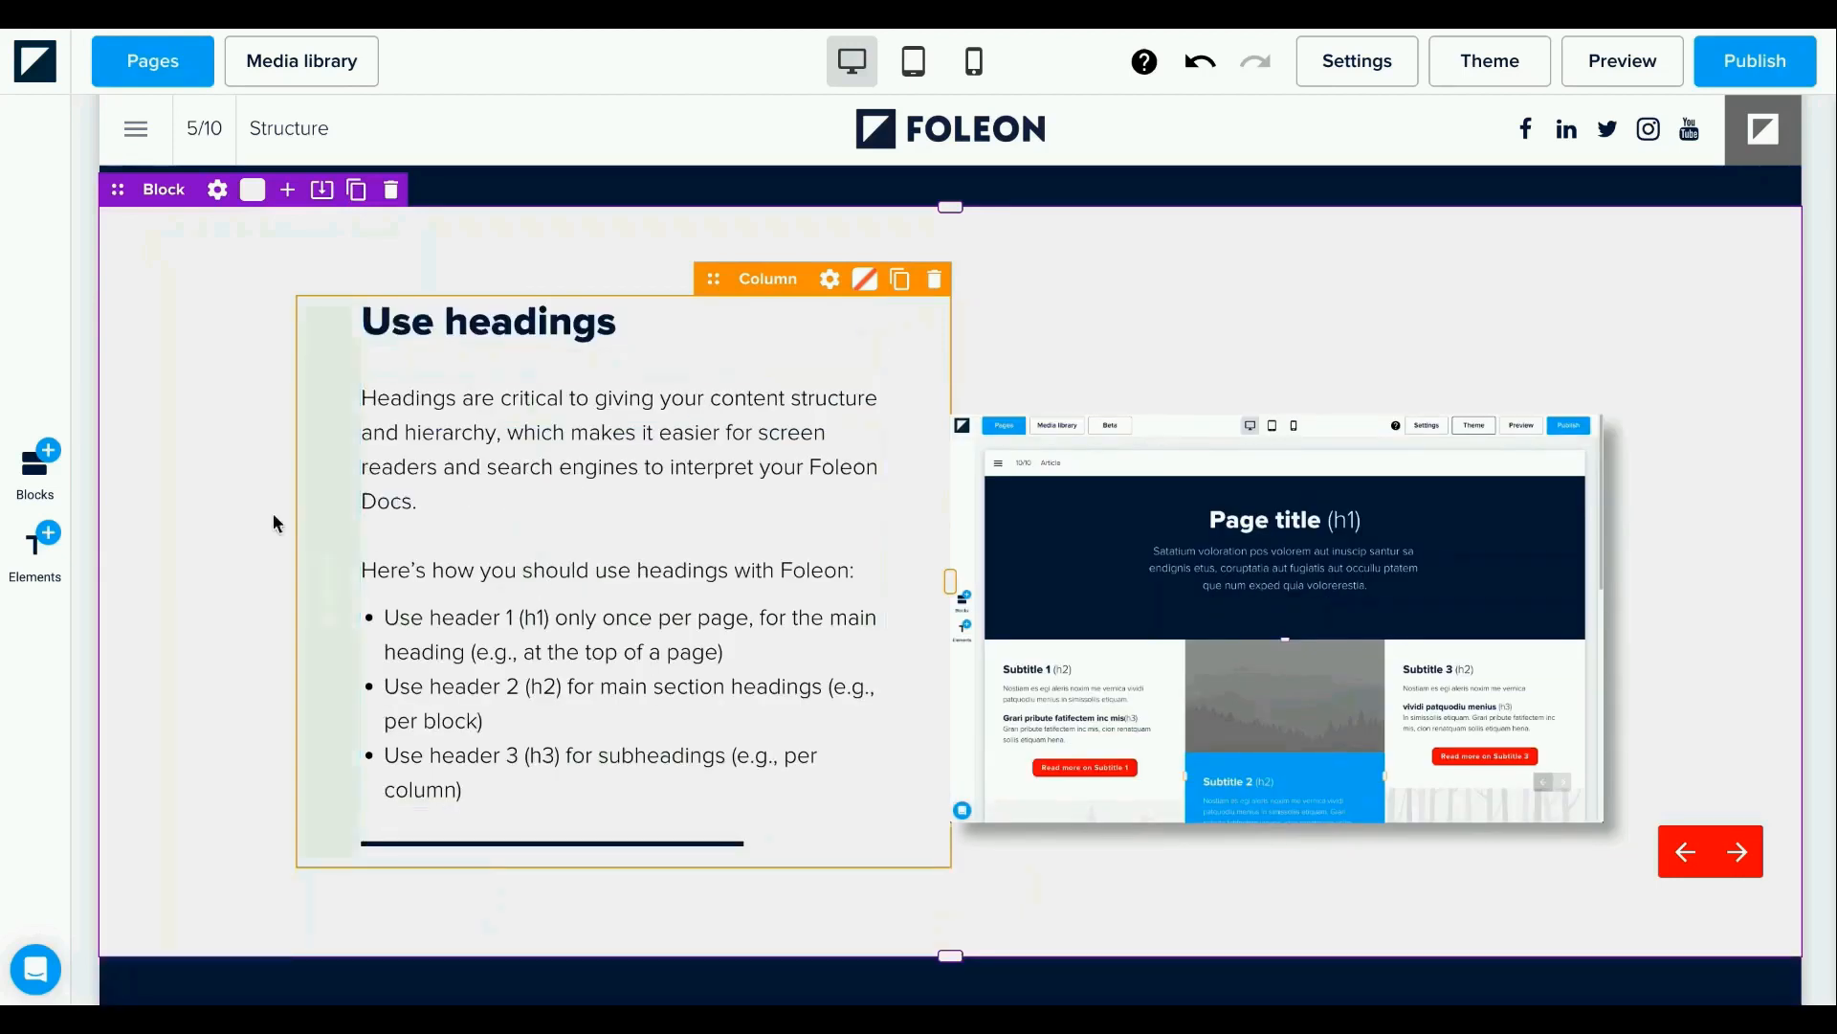
# Add an image element above the "Use headings" heading using Title-white-bg.gif, and shrink it to a small icon.
pyautogui.click(38, 555)
pyautogui.moveTo(480, 367); pyautogui.dragTo(576, 308)
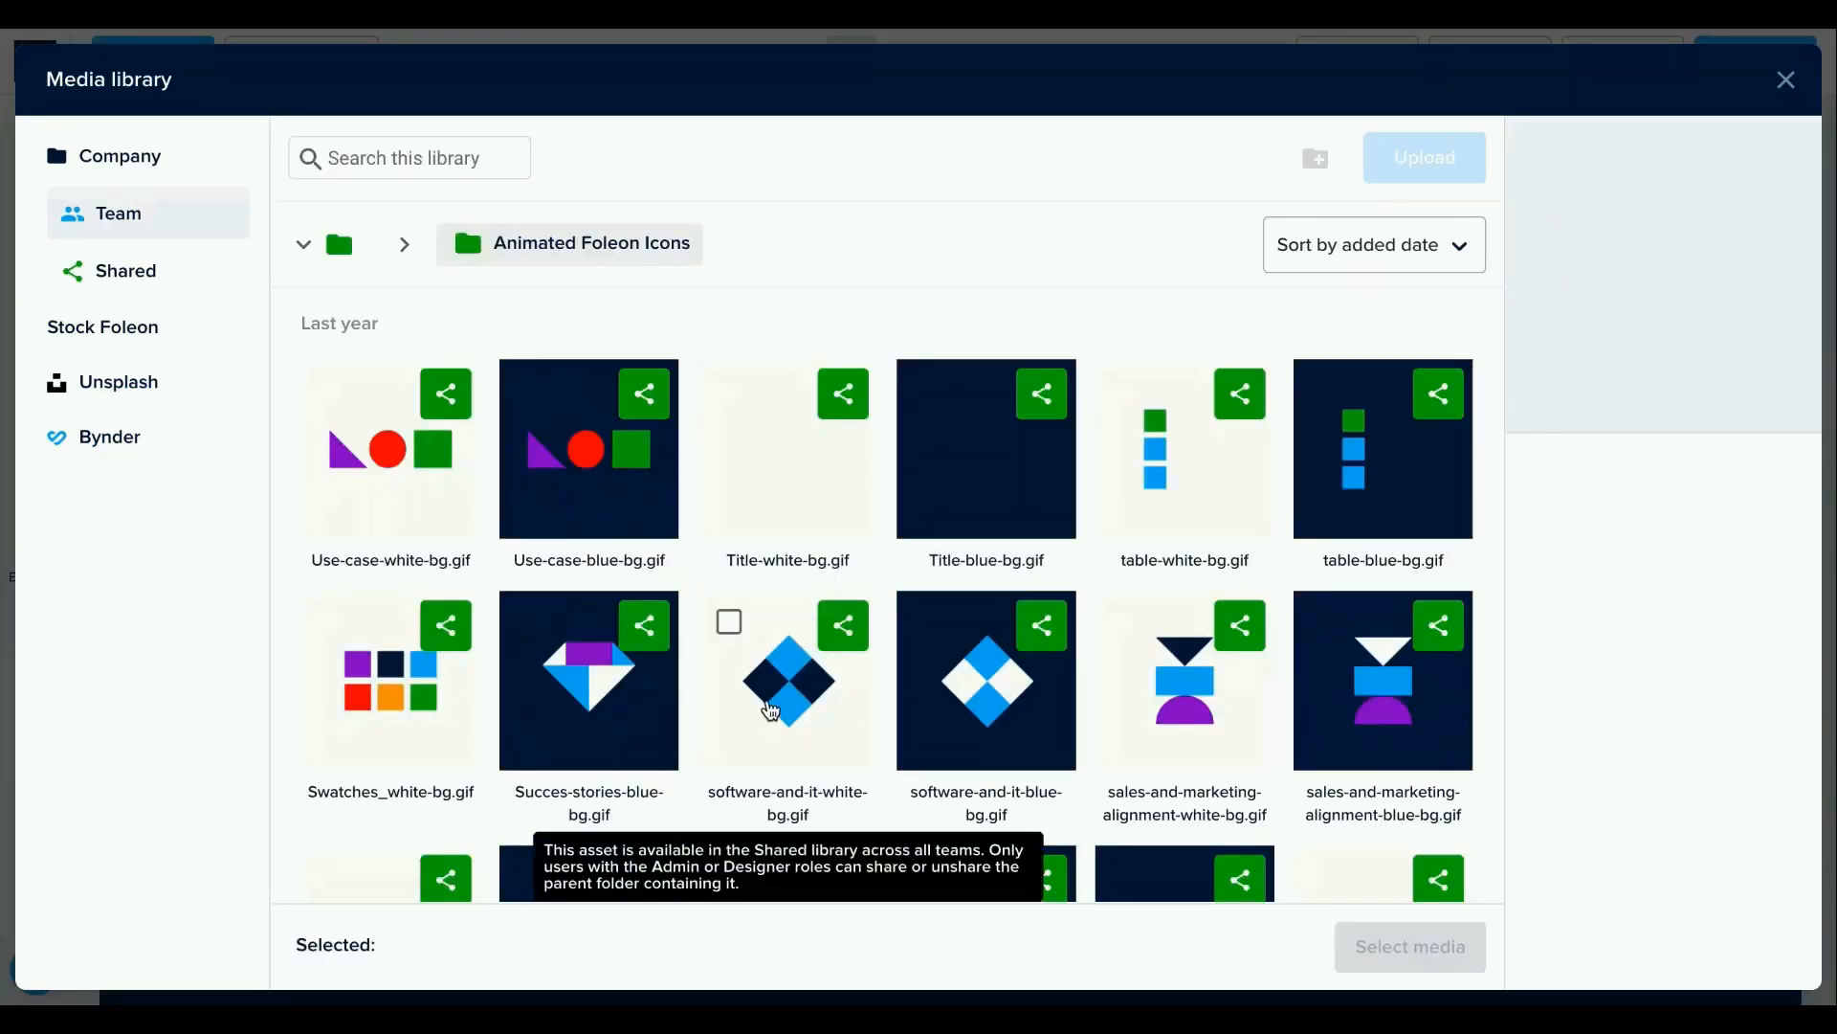
pyautogui.click(754, 504)
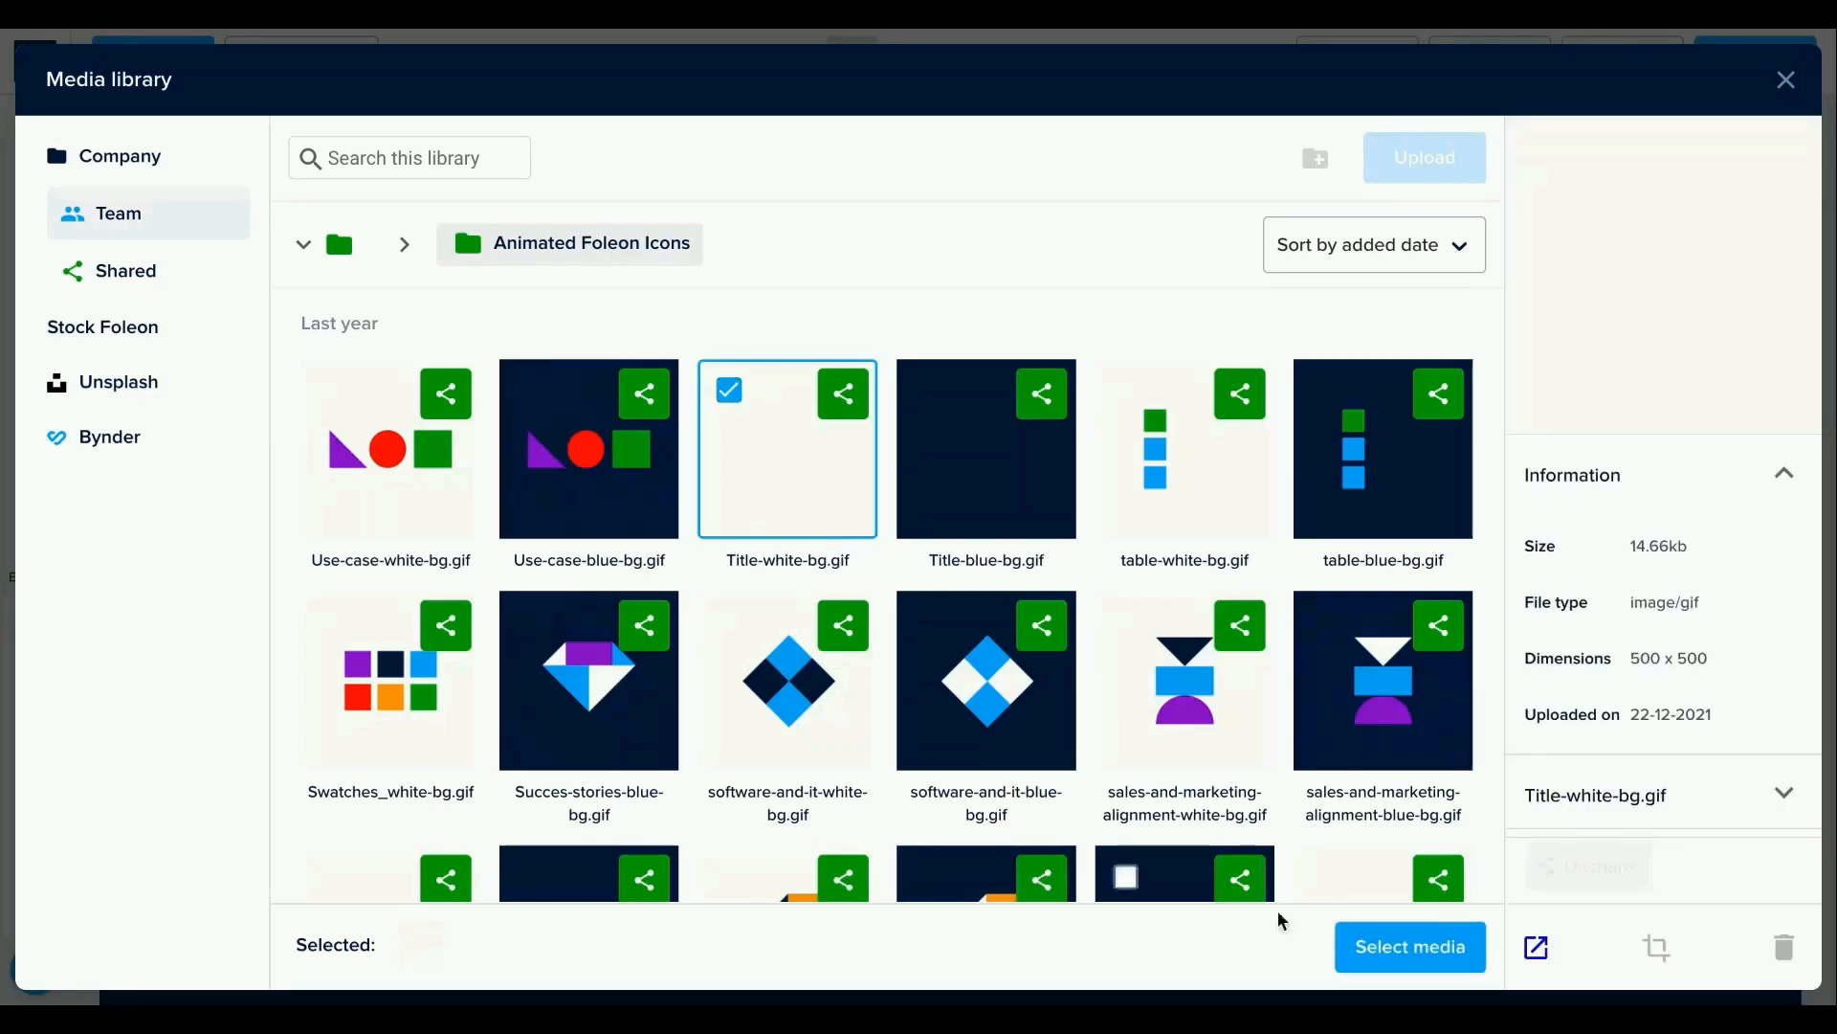
pyautogui.click(1388, 971)
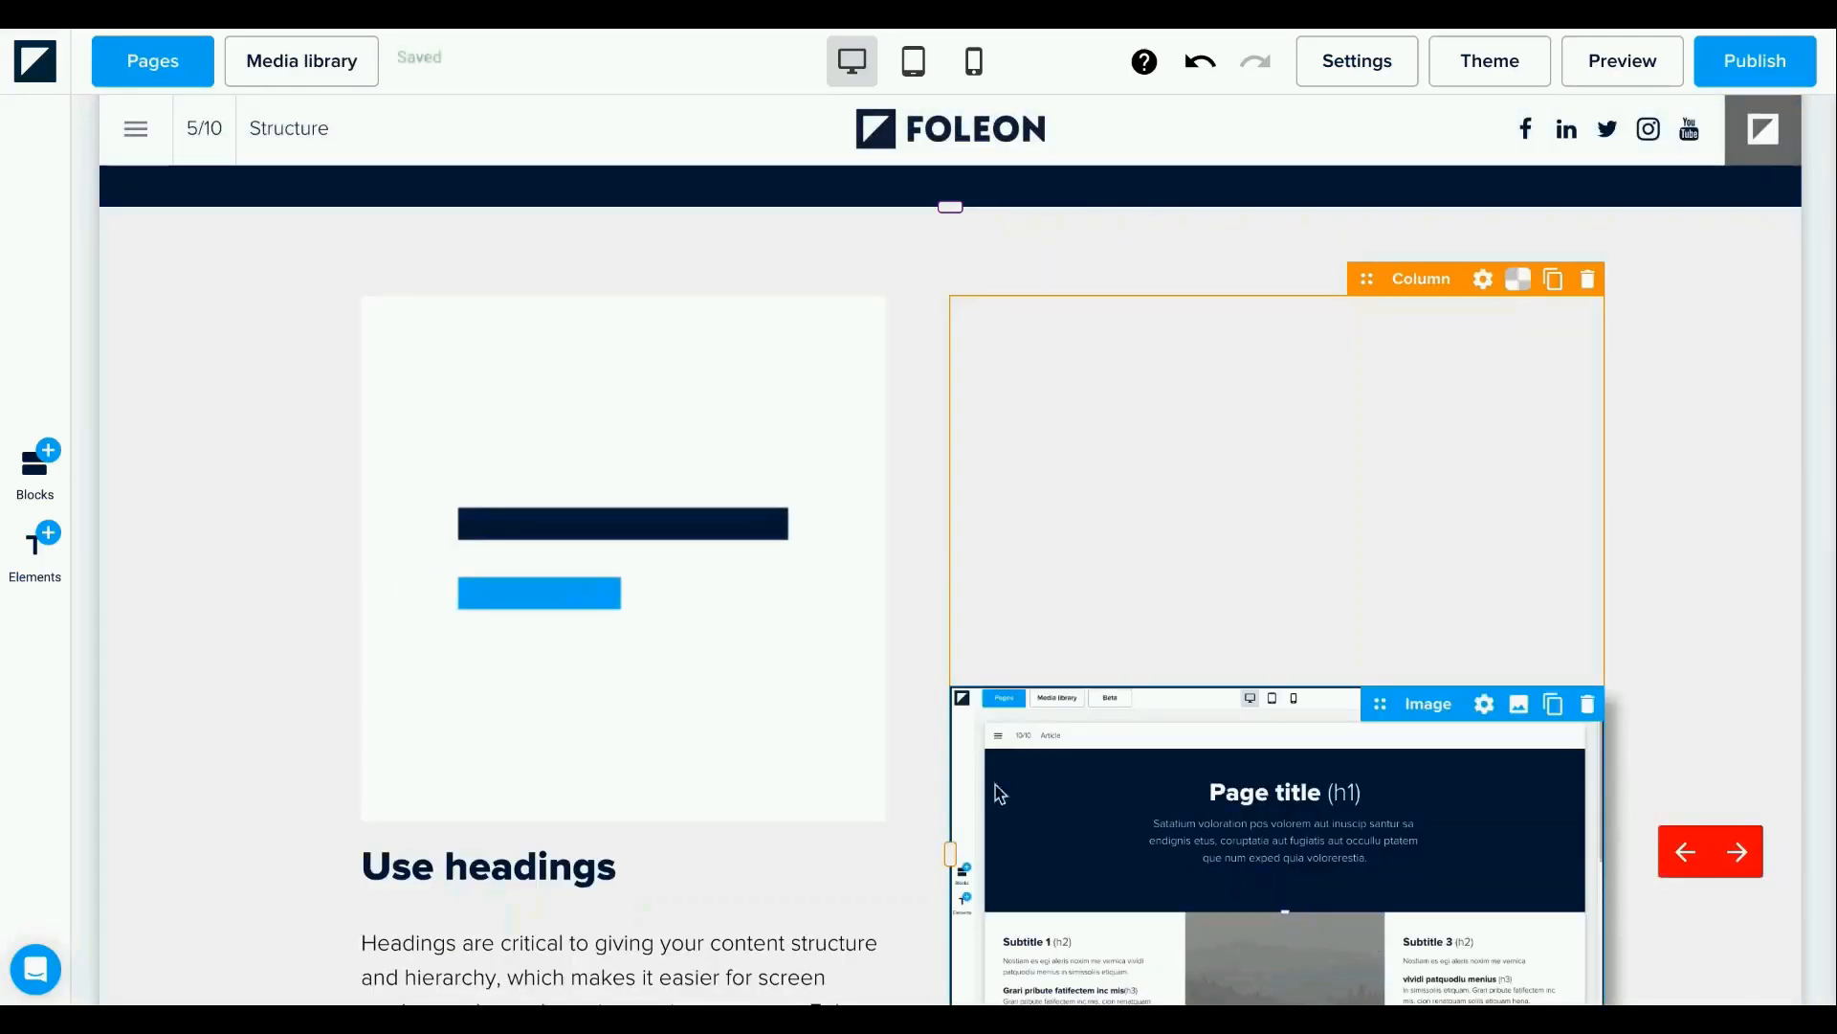
pyautogui.moveTo(871, 812); pyautogui.dragTo(502, 436)
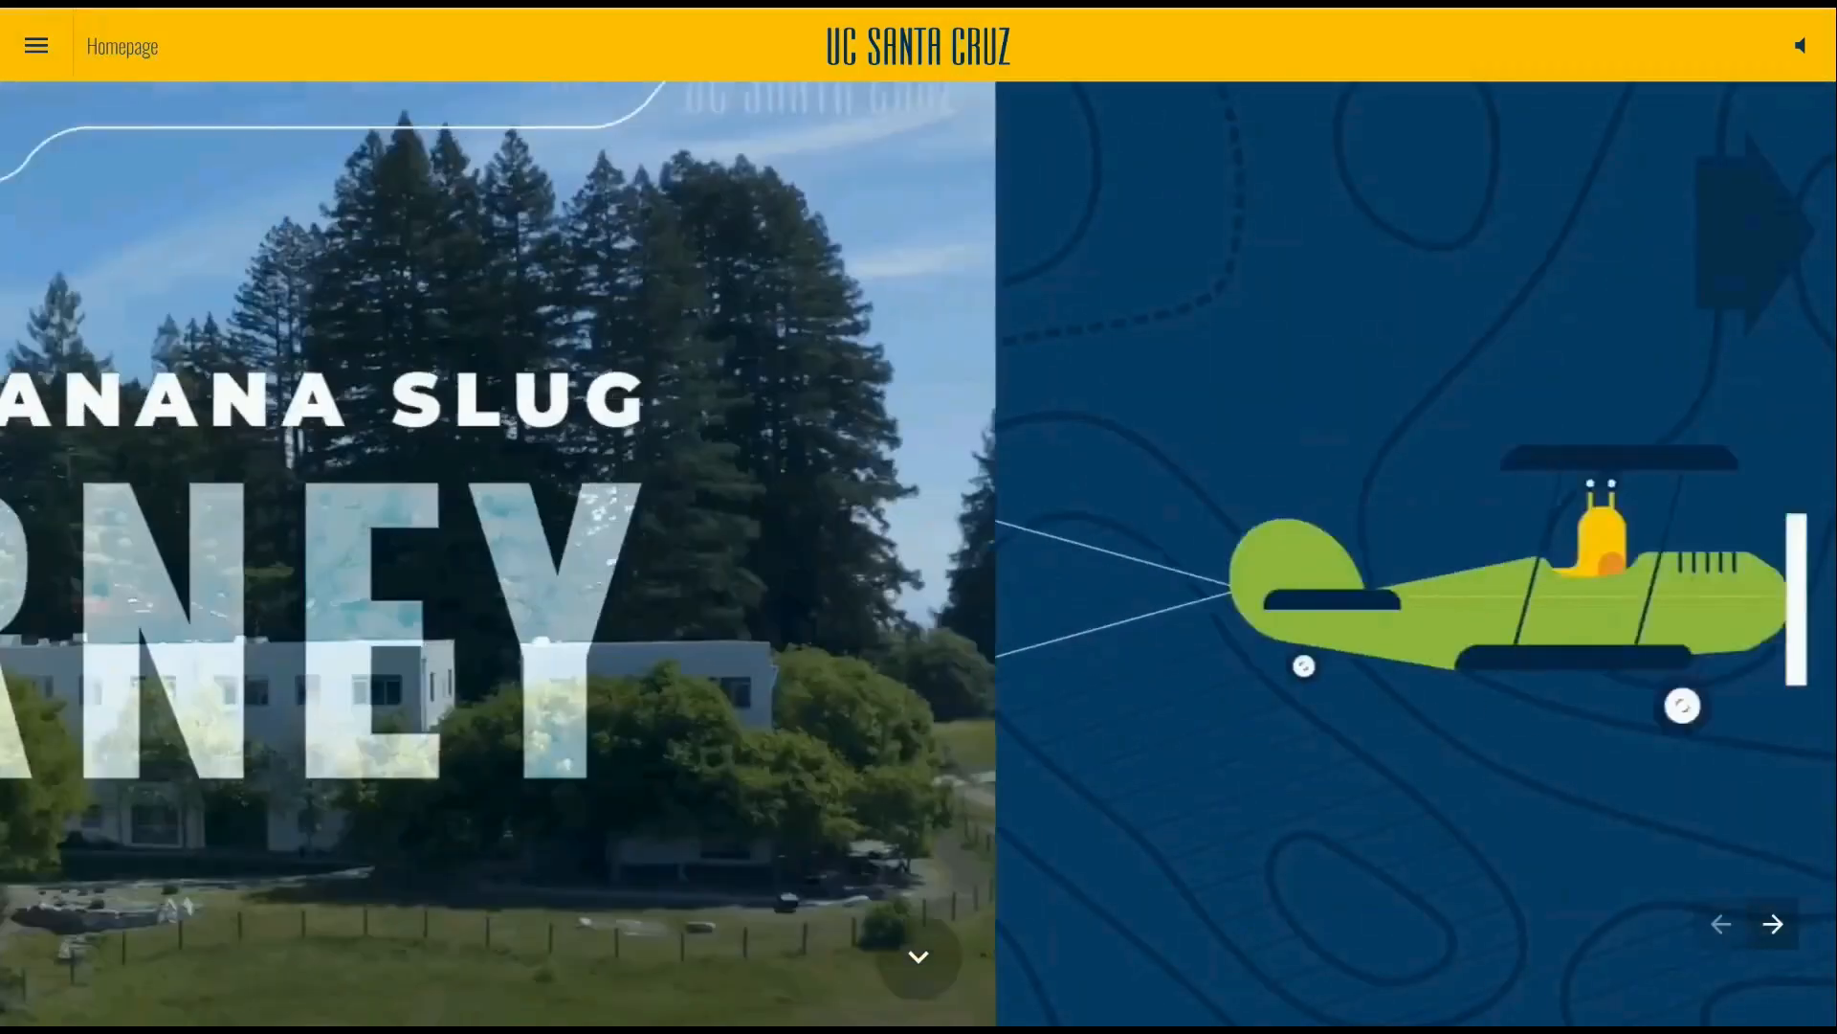
# Browse the UC Santa Cruz homepage down to the "Hear firsthand from a Banana Slug" section and play its SoundCloud audio.
pyautogui.scroll(-5, 1433, 113)
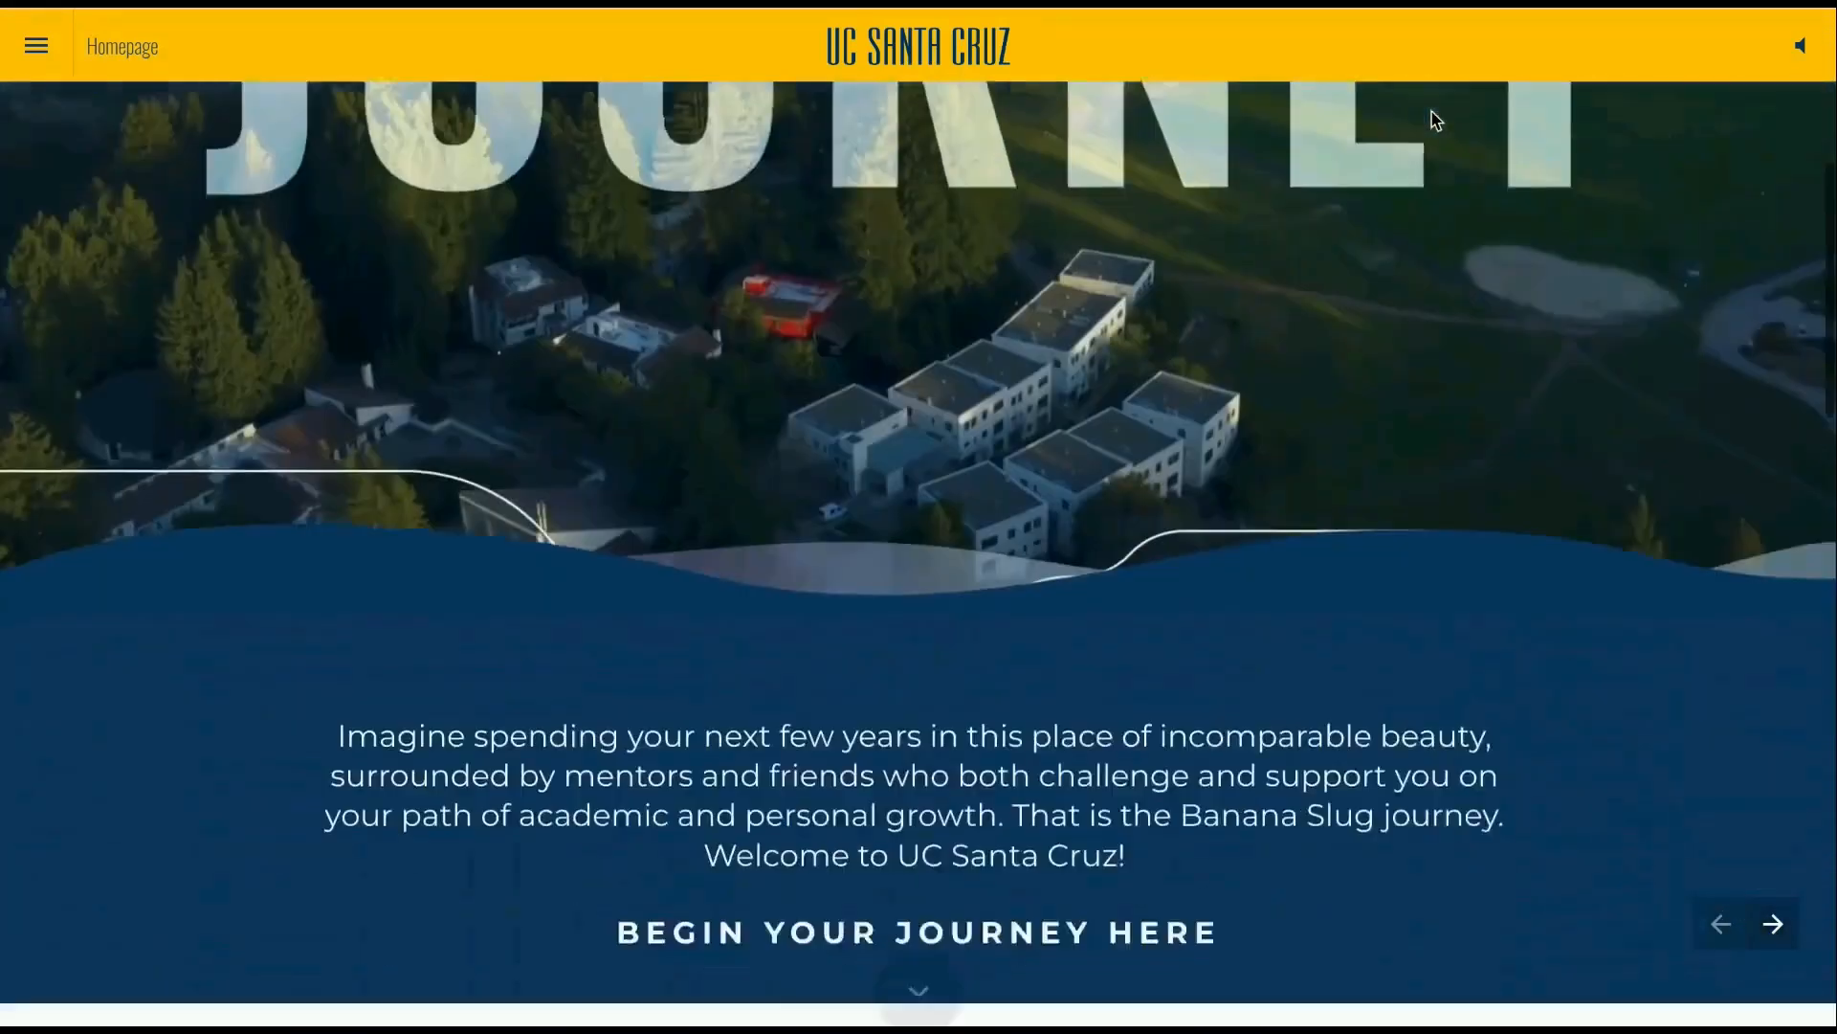
pyautogui.scroll(-6, 1432, 113)
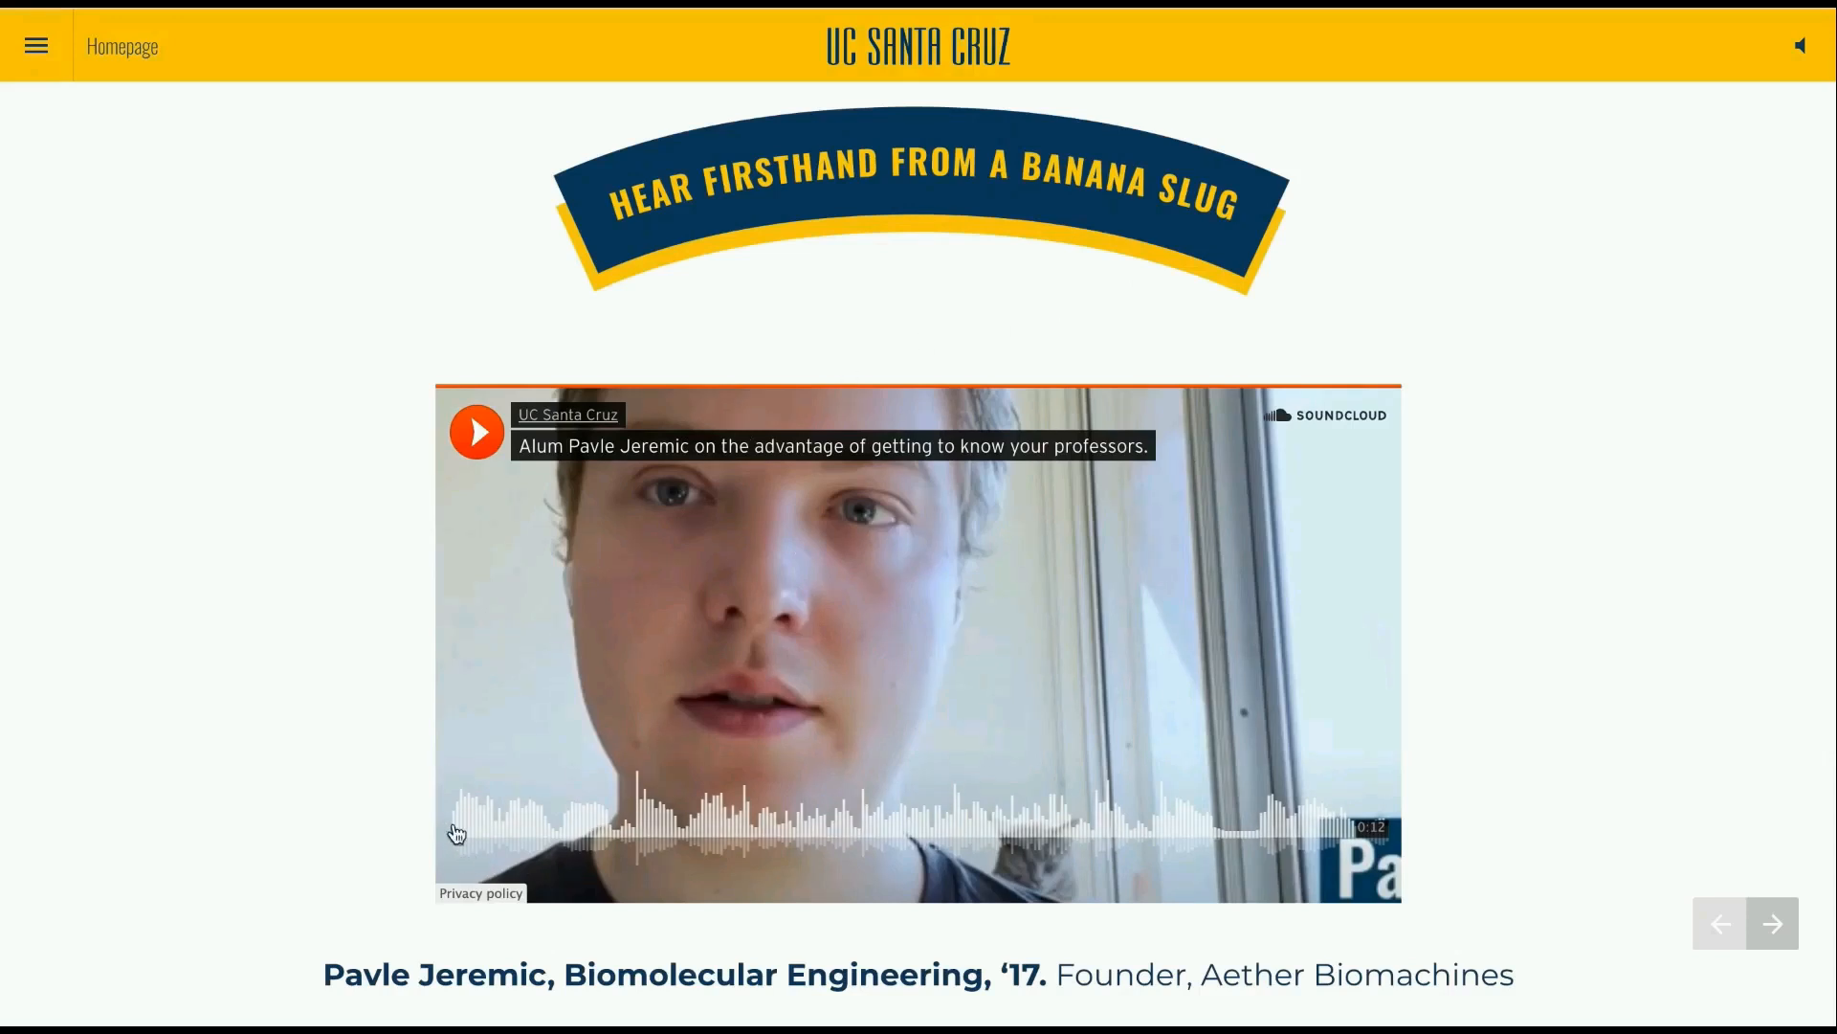
pyautogui.click(476, 436)
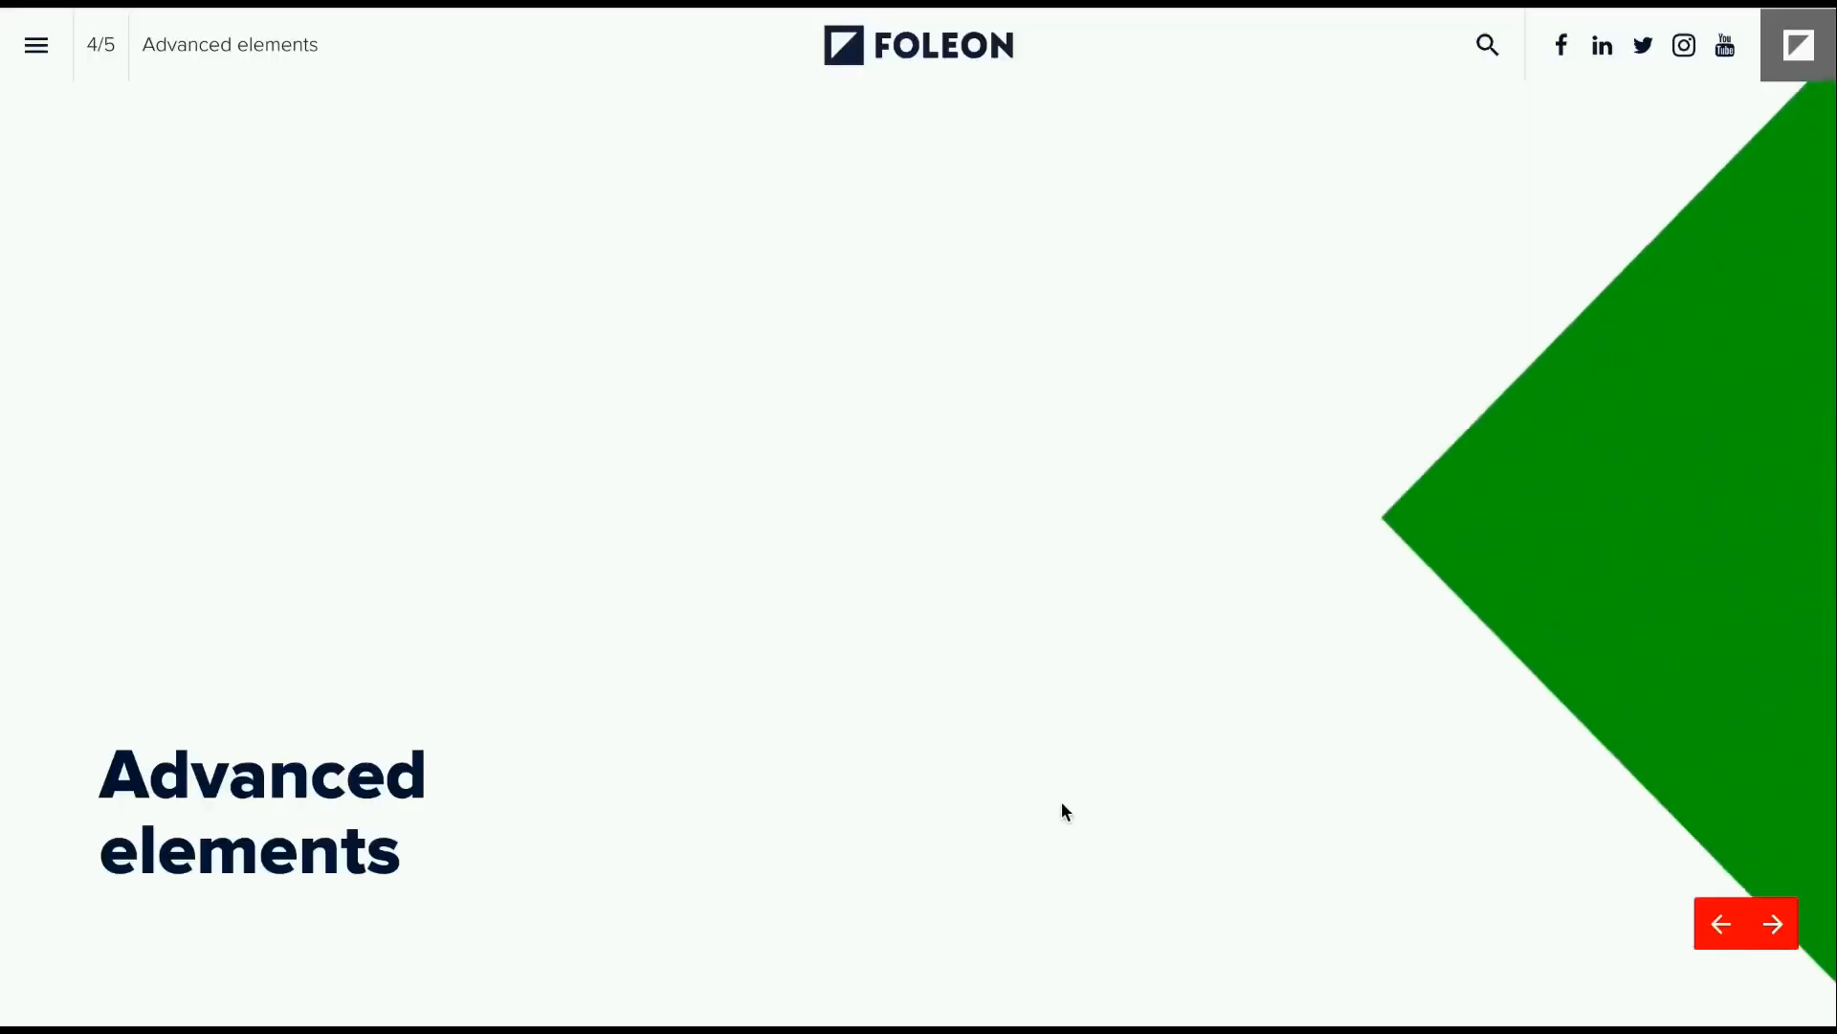
# Open the Embeds example on the Advanced elements page and review what can be embedded.
pyautogui.scroll(-6, 1067, 803)
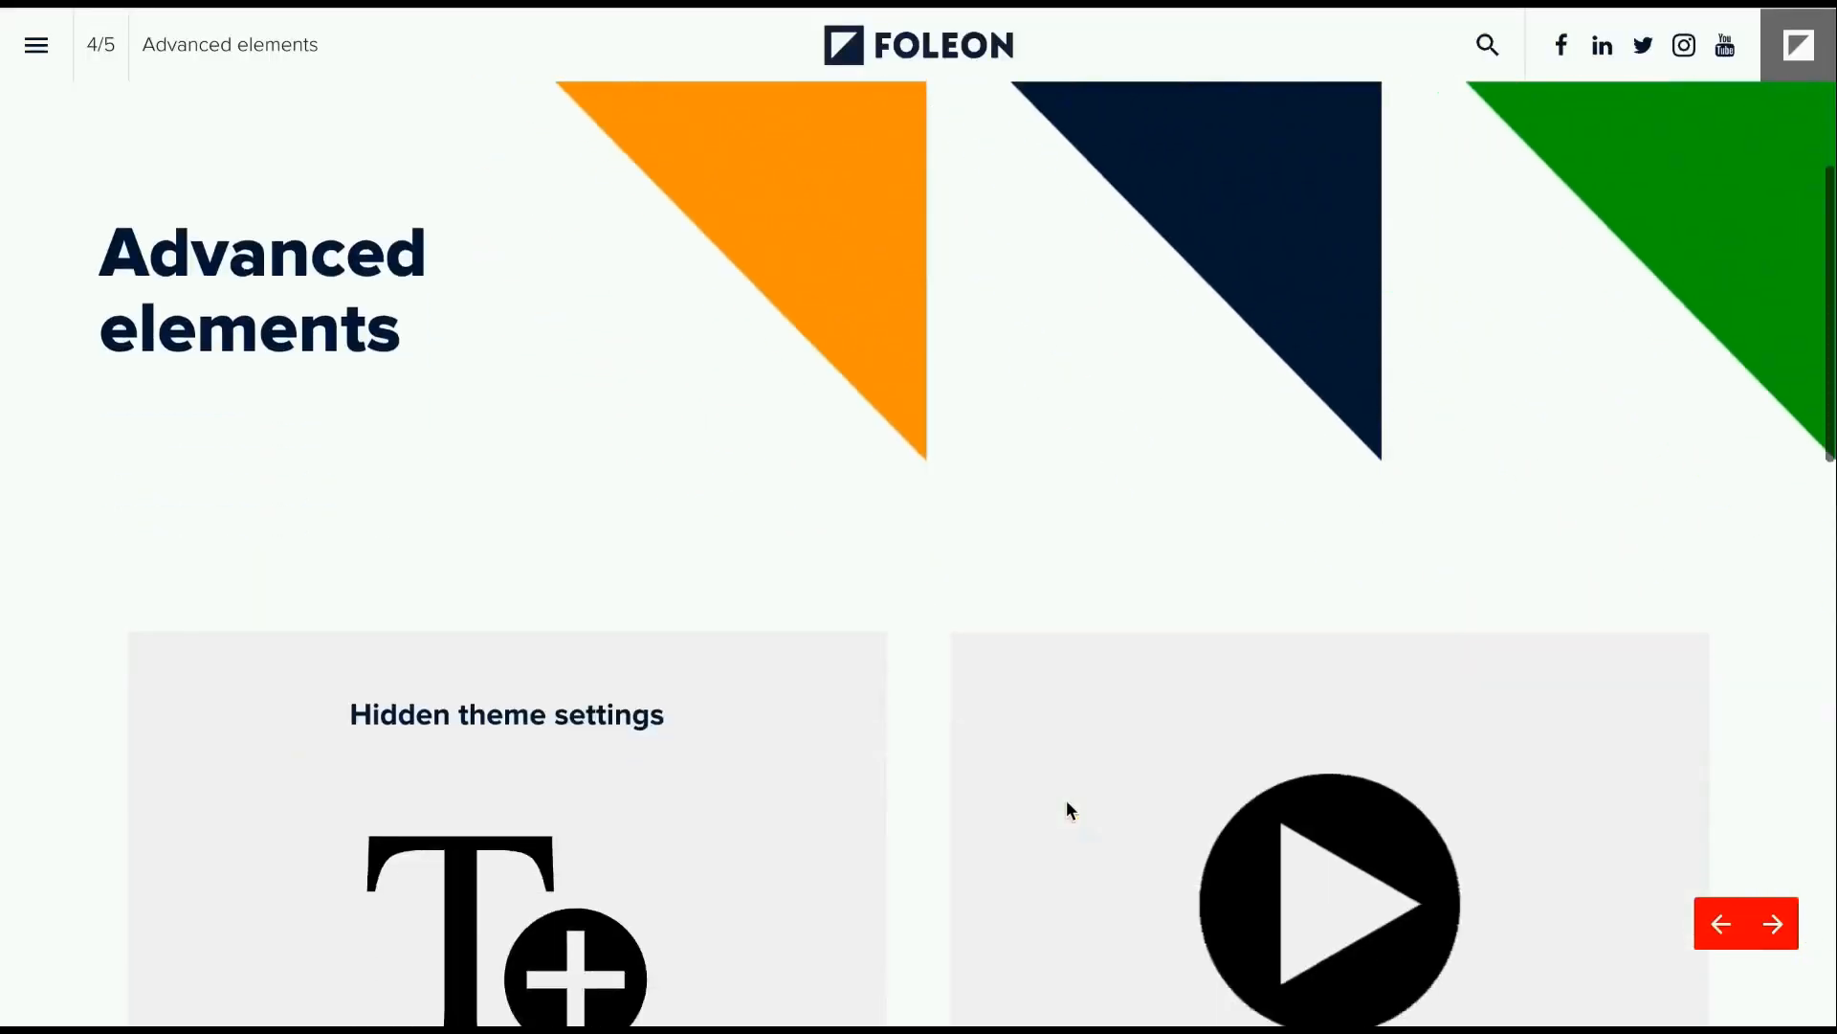
pyautogui.scroll(-8, 1068, 810)
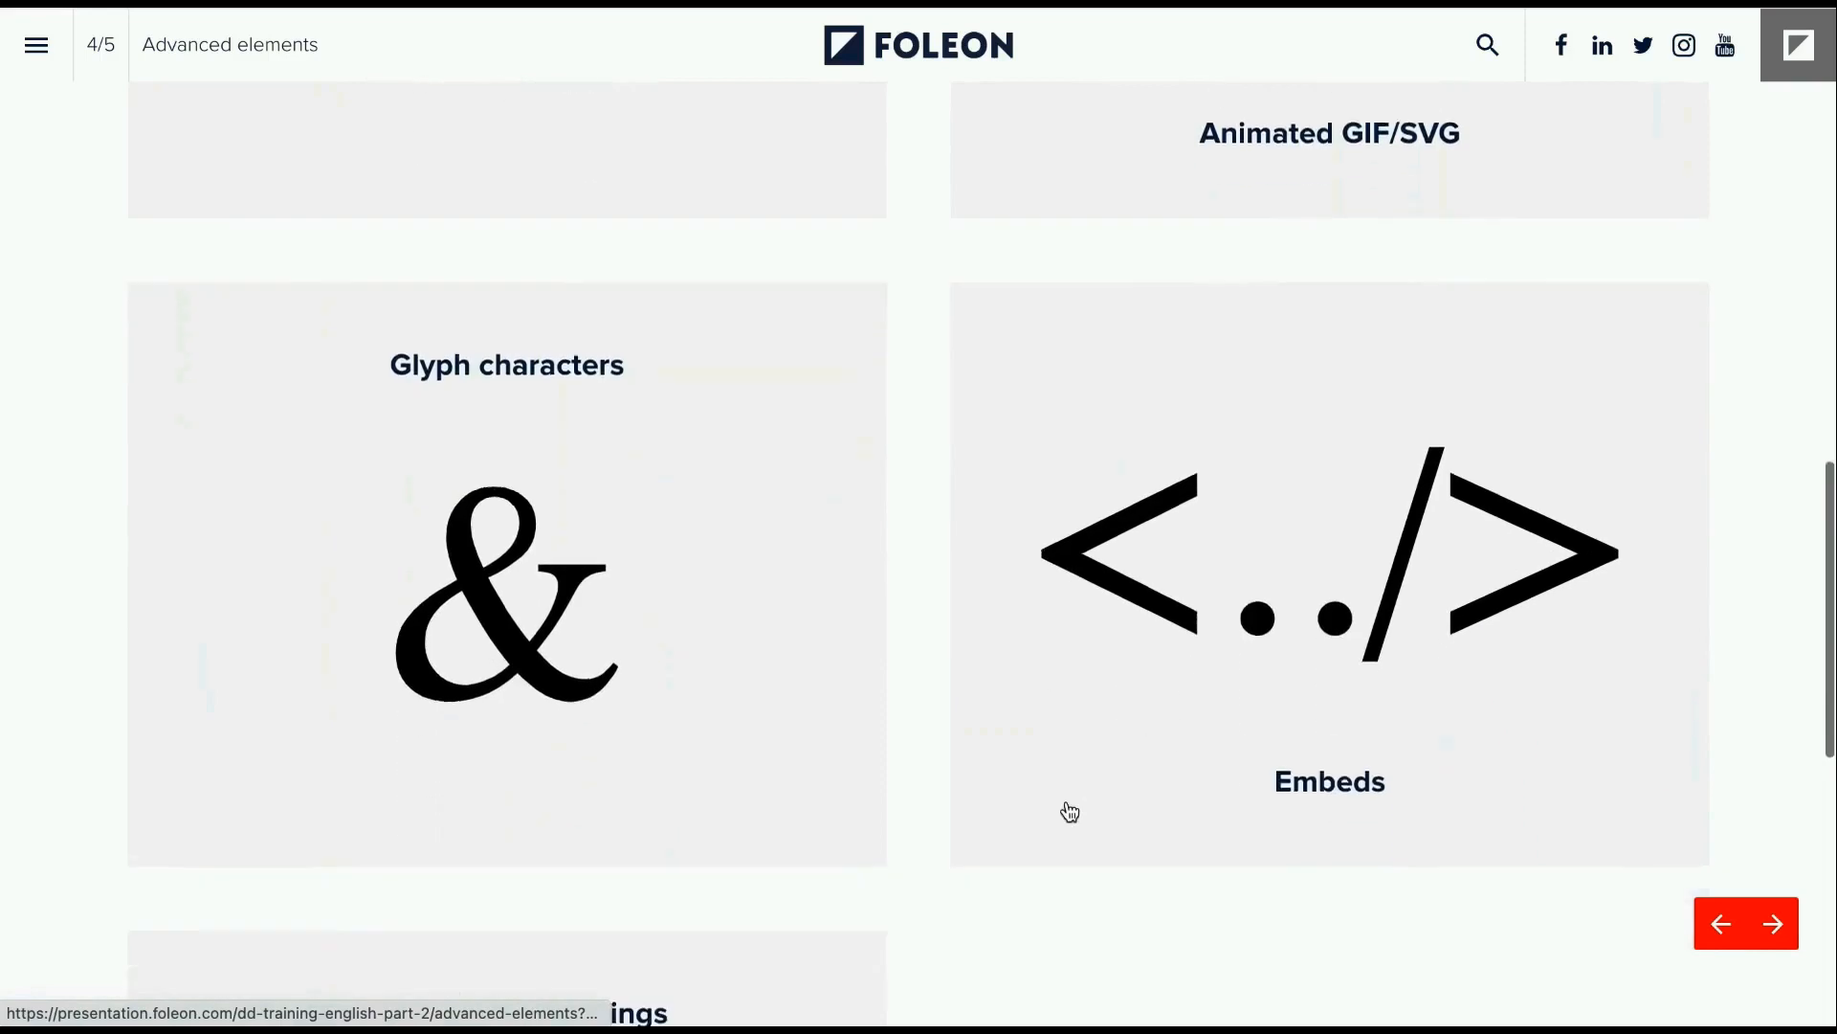
pyautogui.click(1285, 632)
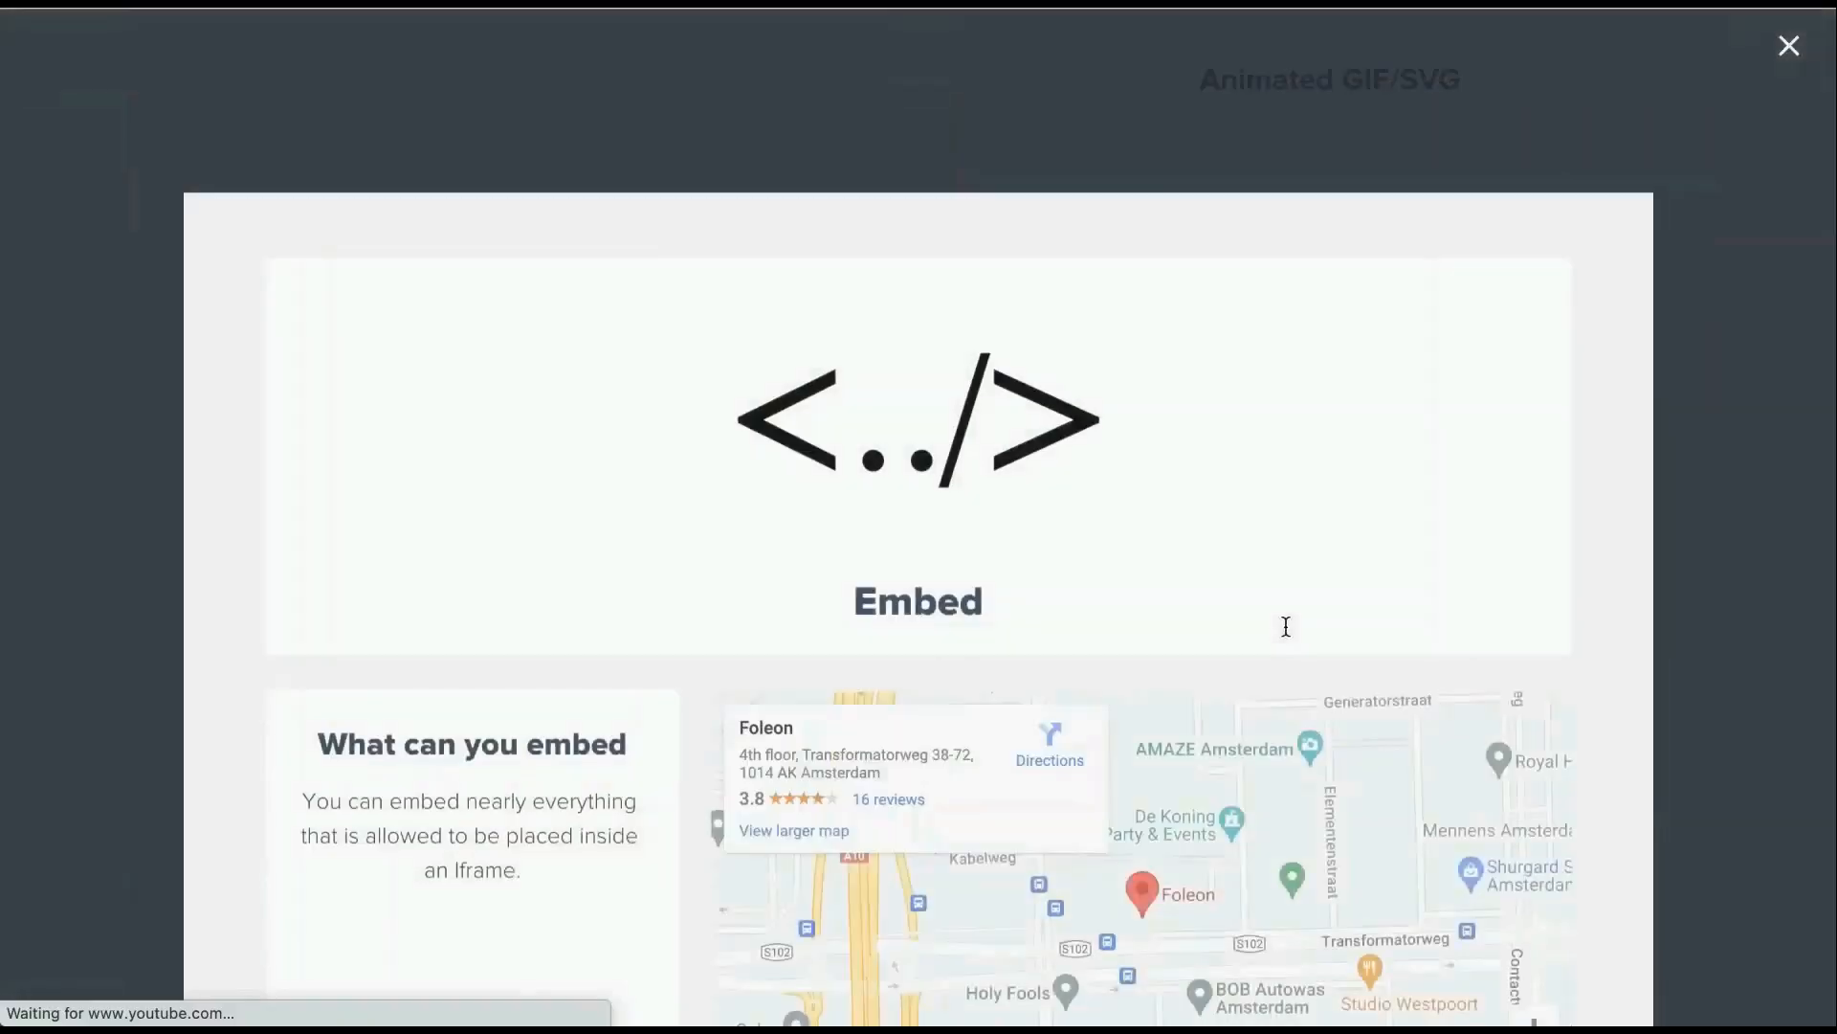
pyautogui.scroll(-5, 1284, 632)
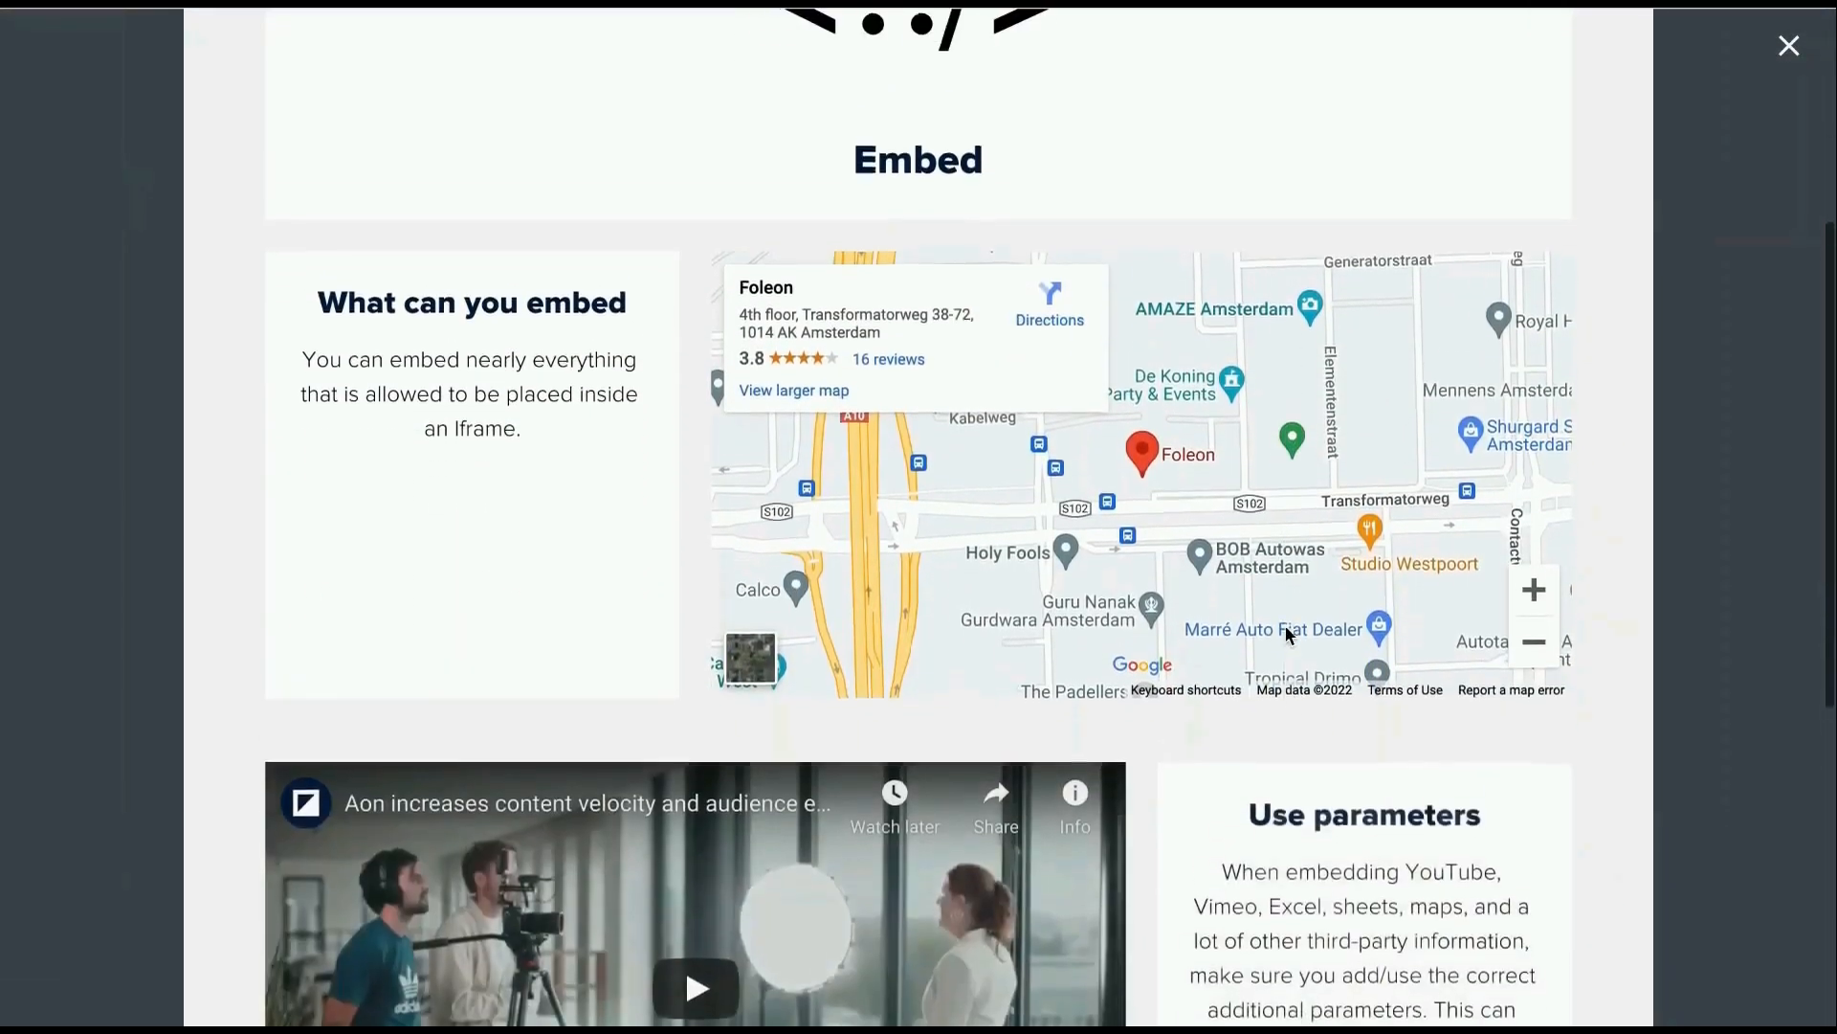
# Pan the embedded Foleon map slightly and zoom it out two levels.
pyautogui.moveTo(1181, 547)
pyautogui.mouseDown()
pyautogui.moveTo(1311, 565)
pyautogui.moveTo(1130, 562)
pyautogui.moveTo(1162, 557)
pyautogui.mouseUp()
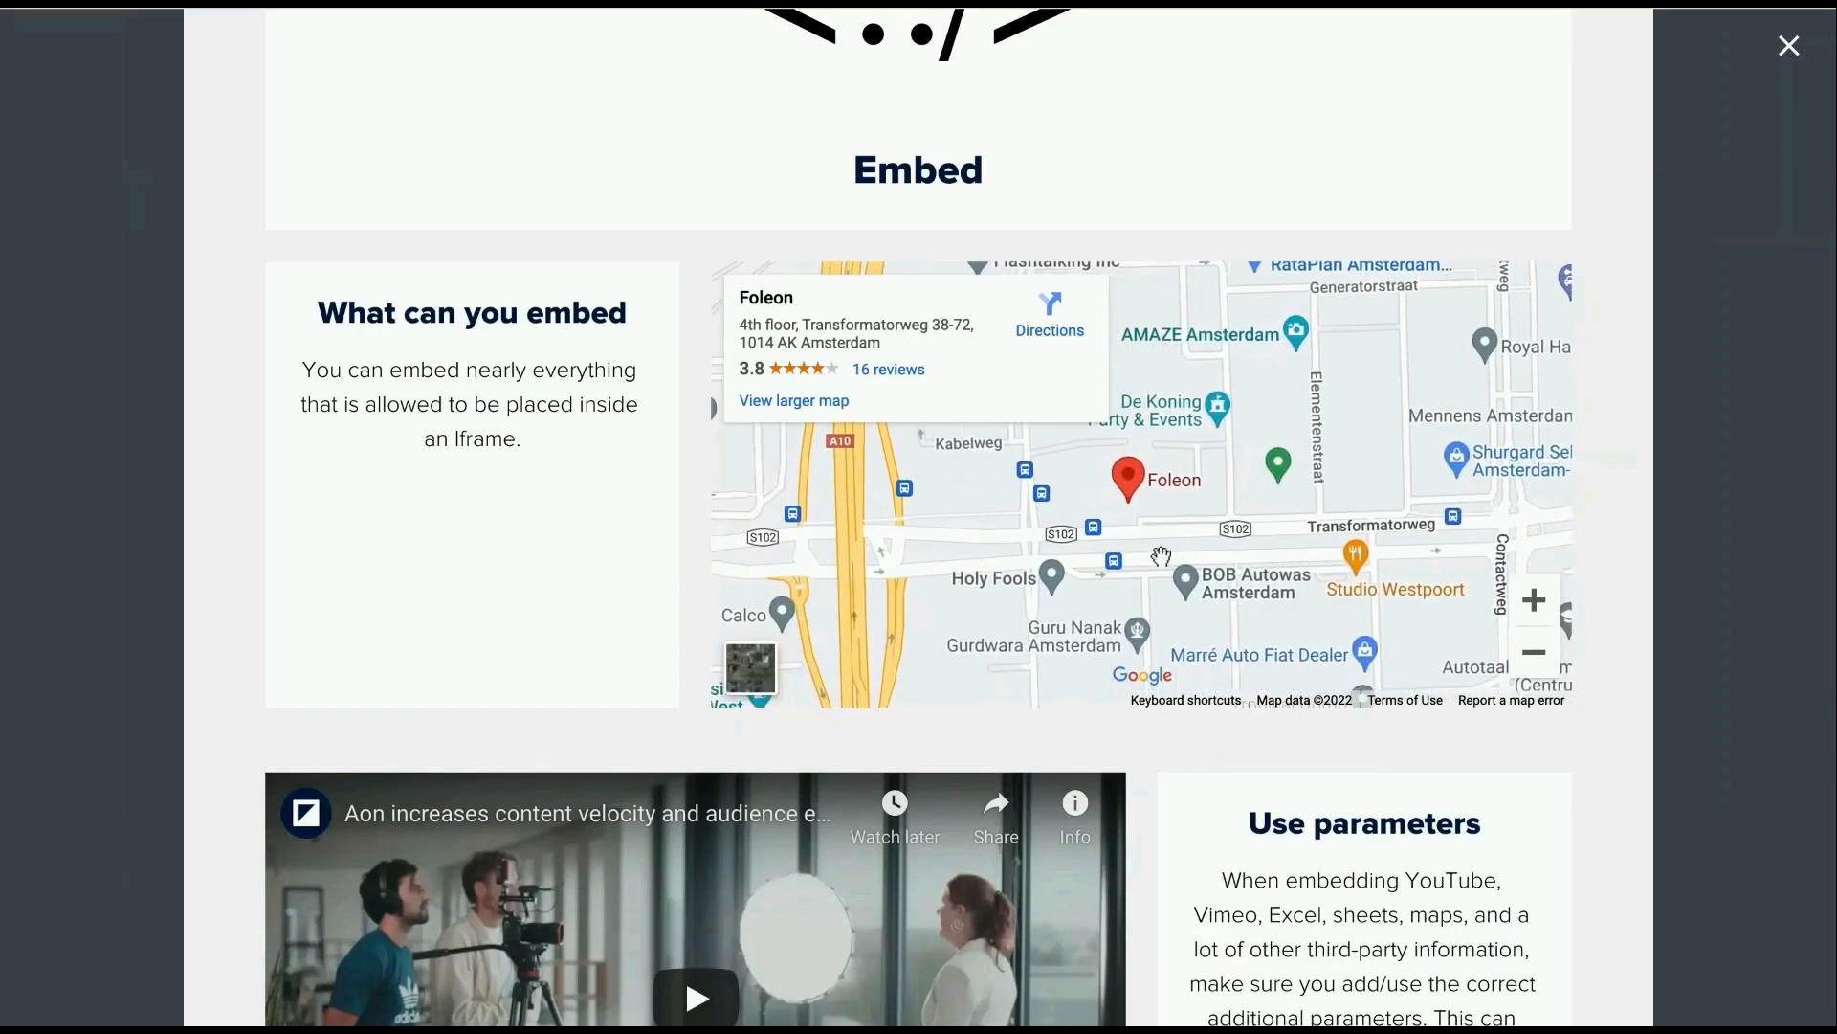
pyautogui.click(1535, 652)
pyautogui.click(1535, 655)
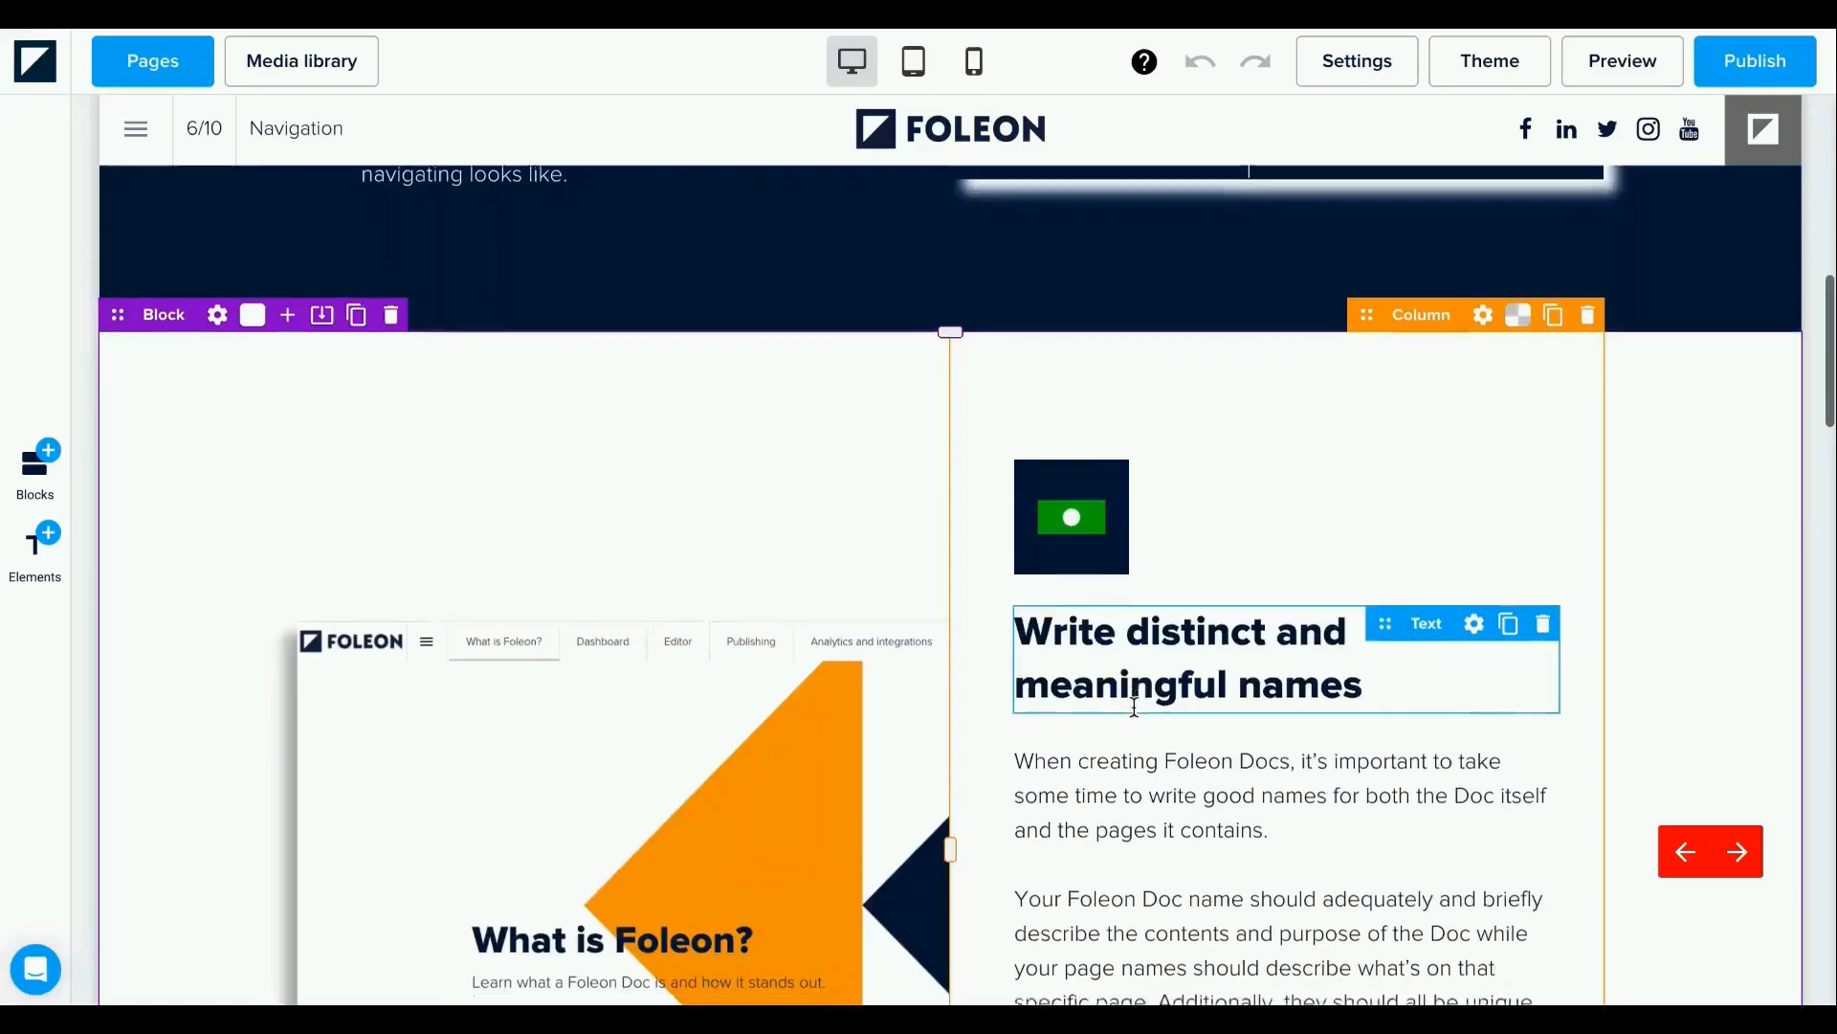
# Cut the standalone Google Maps embed URL below the iframe code in the "Foleon New York" text, and remove the leftover blank lines.
pyautogui.scroll(-10, 1134, 706)
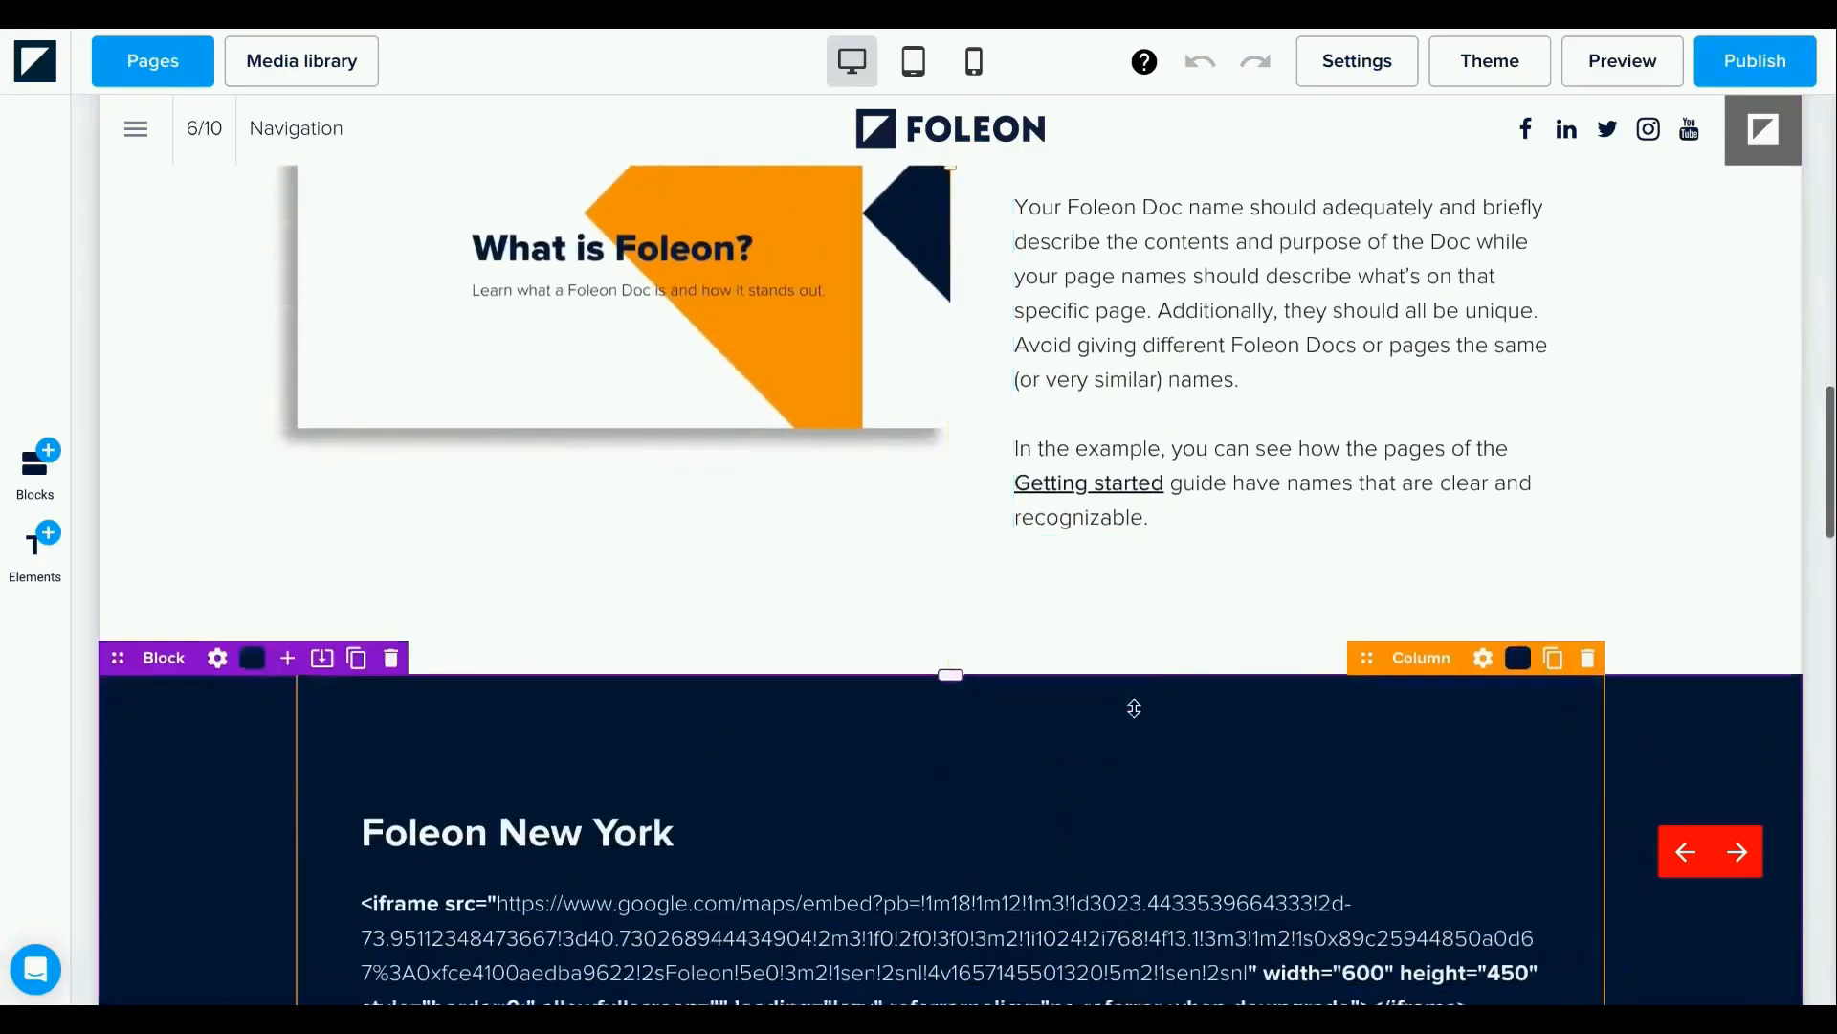
pyautogui.scroll(-2, 1134, 706)
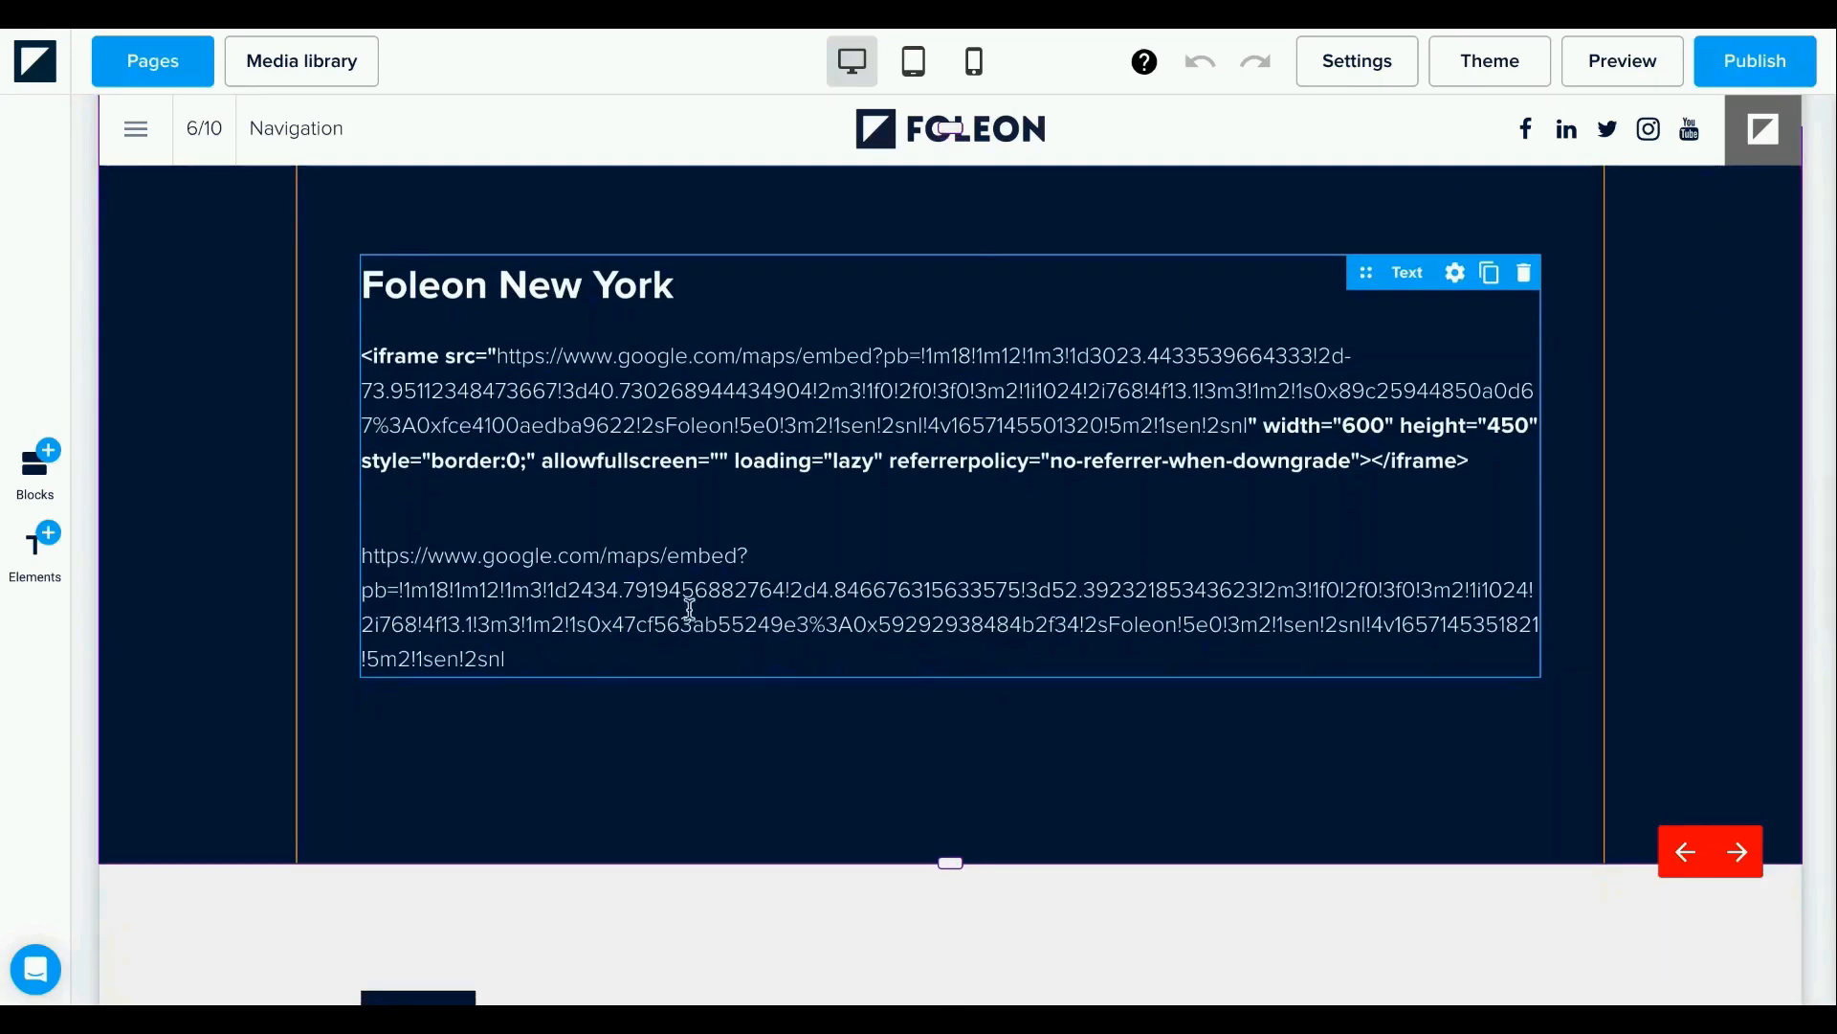
pyautogui.click(569, 490)
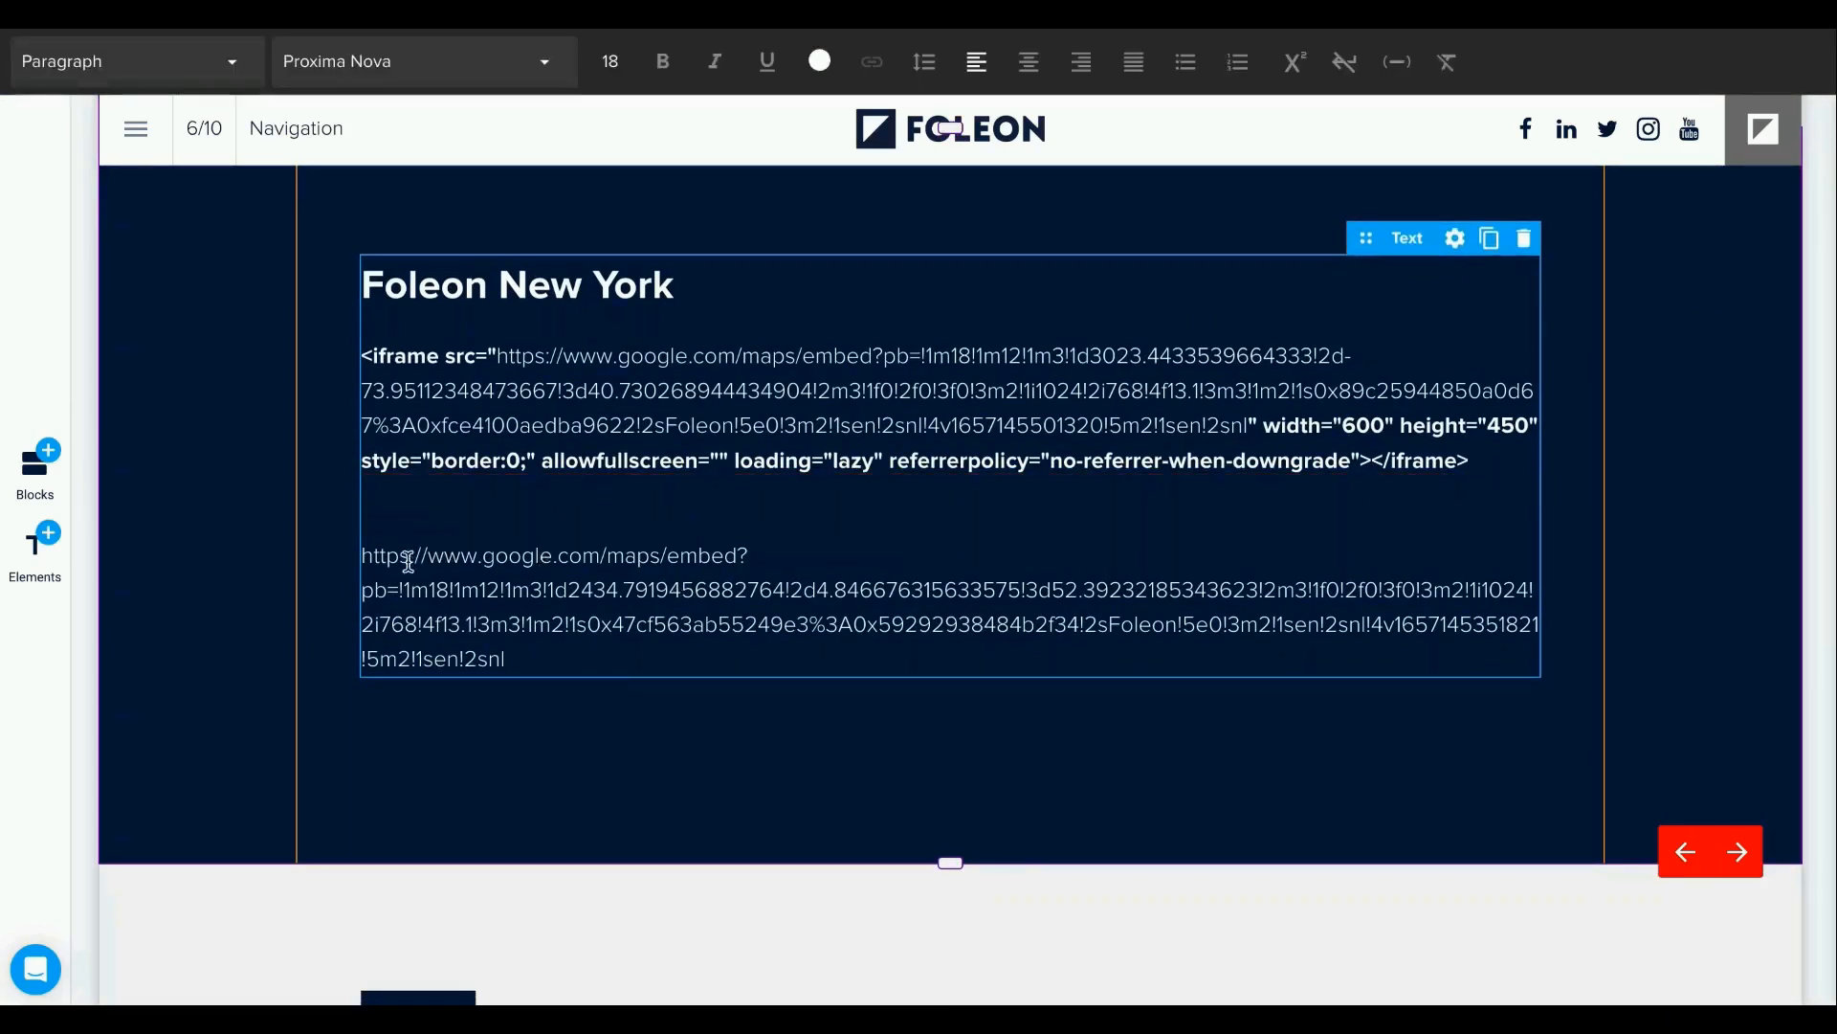
pyautogui.moveTo(397, 564); pyautogui.dragTo(523, 643)
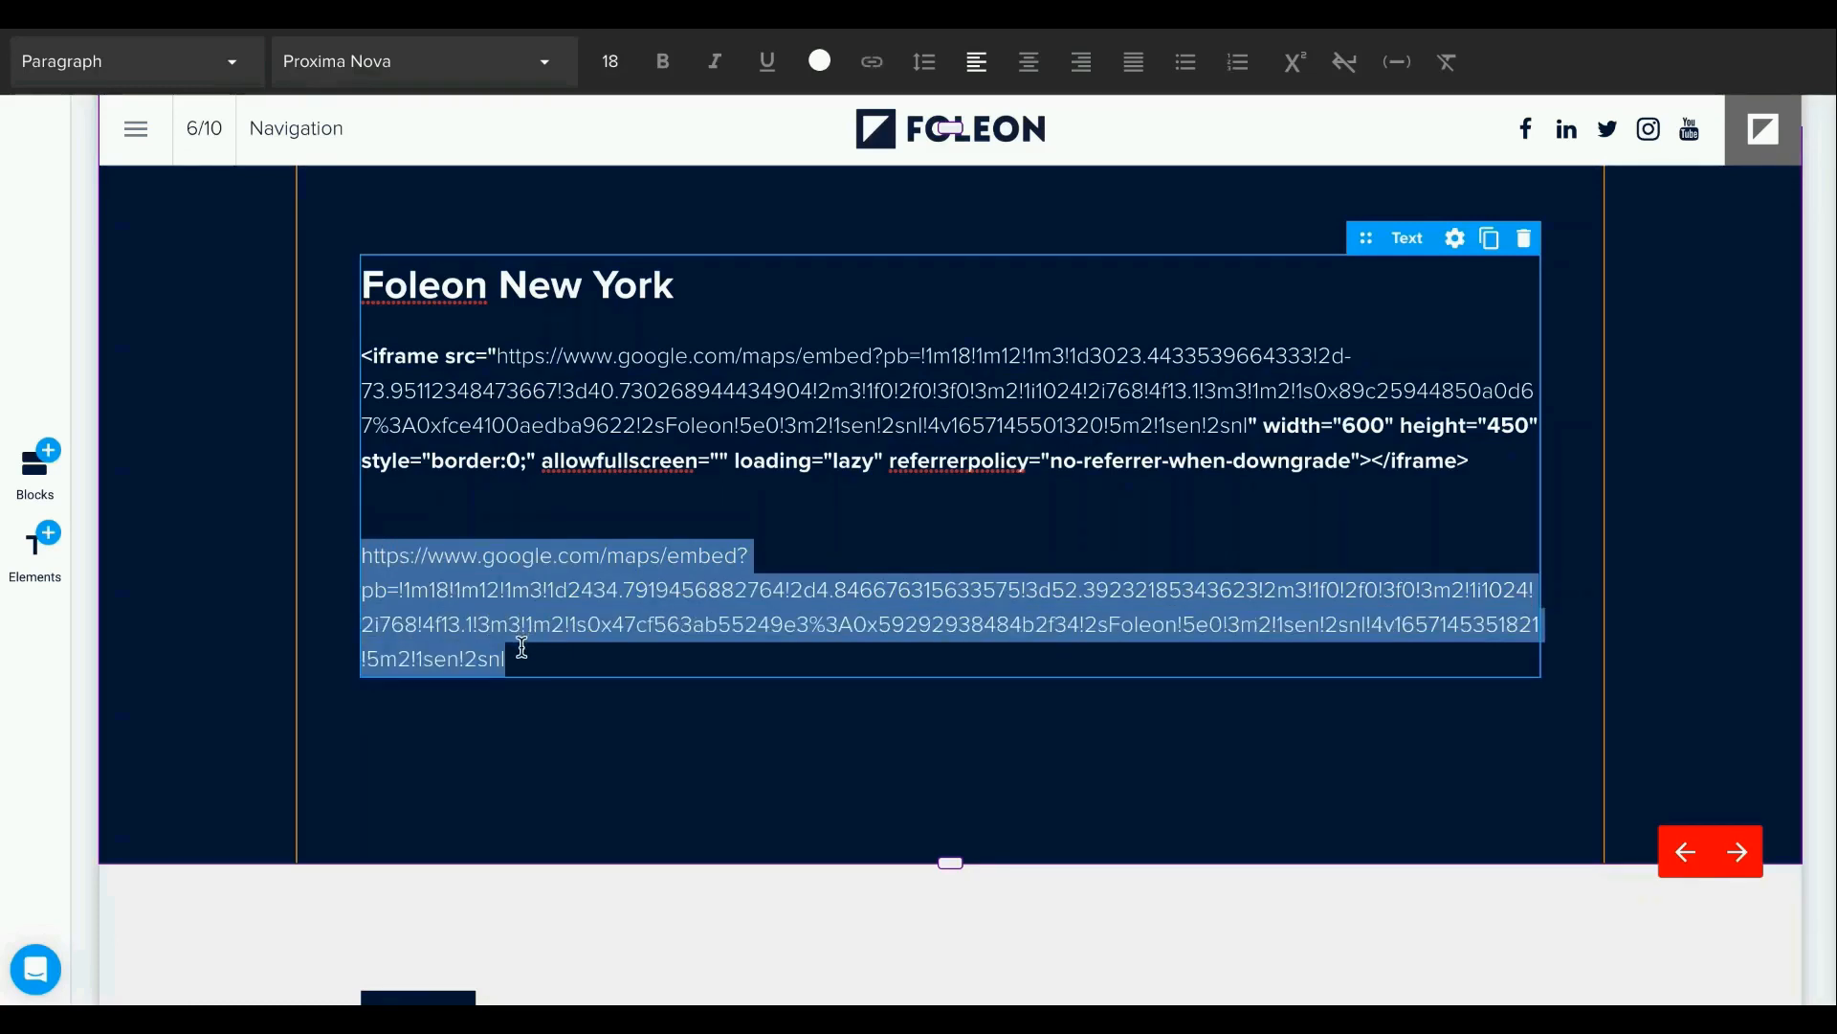
pyautogui.press('BackSpace')
pyautogui.press('BackSpace')
pyautogui.press('BackSpace')
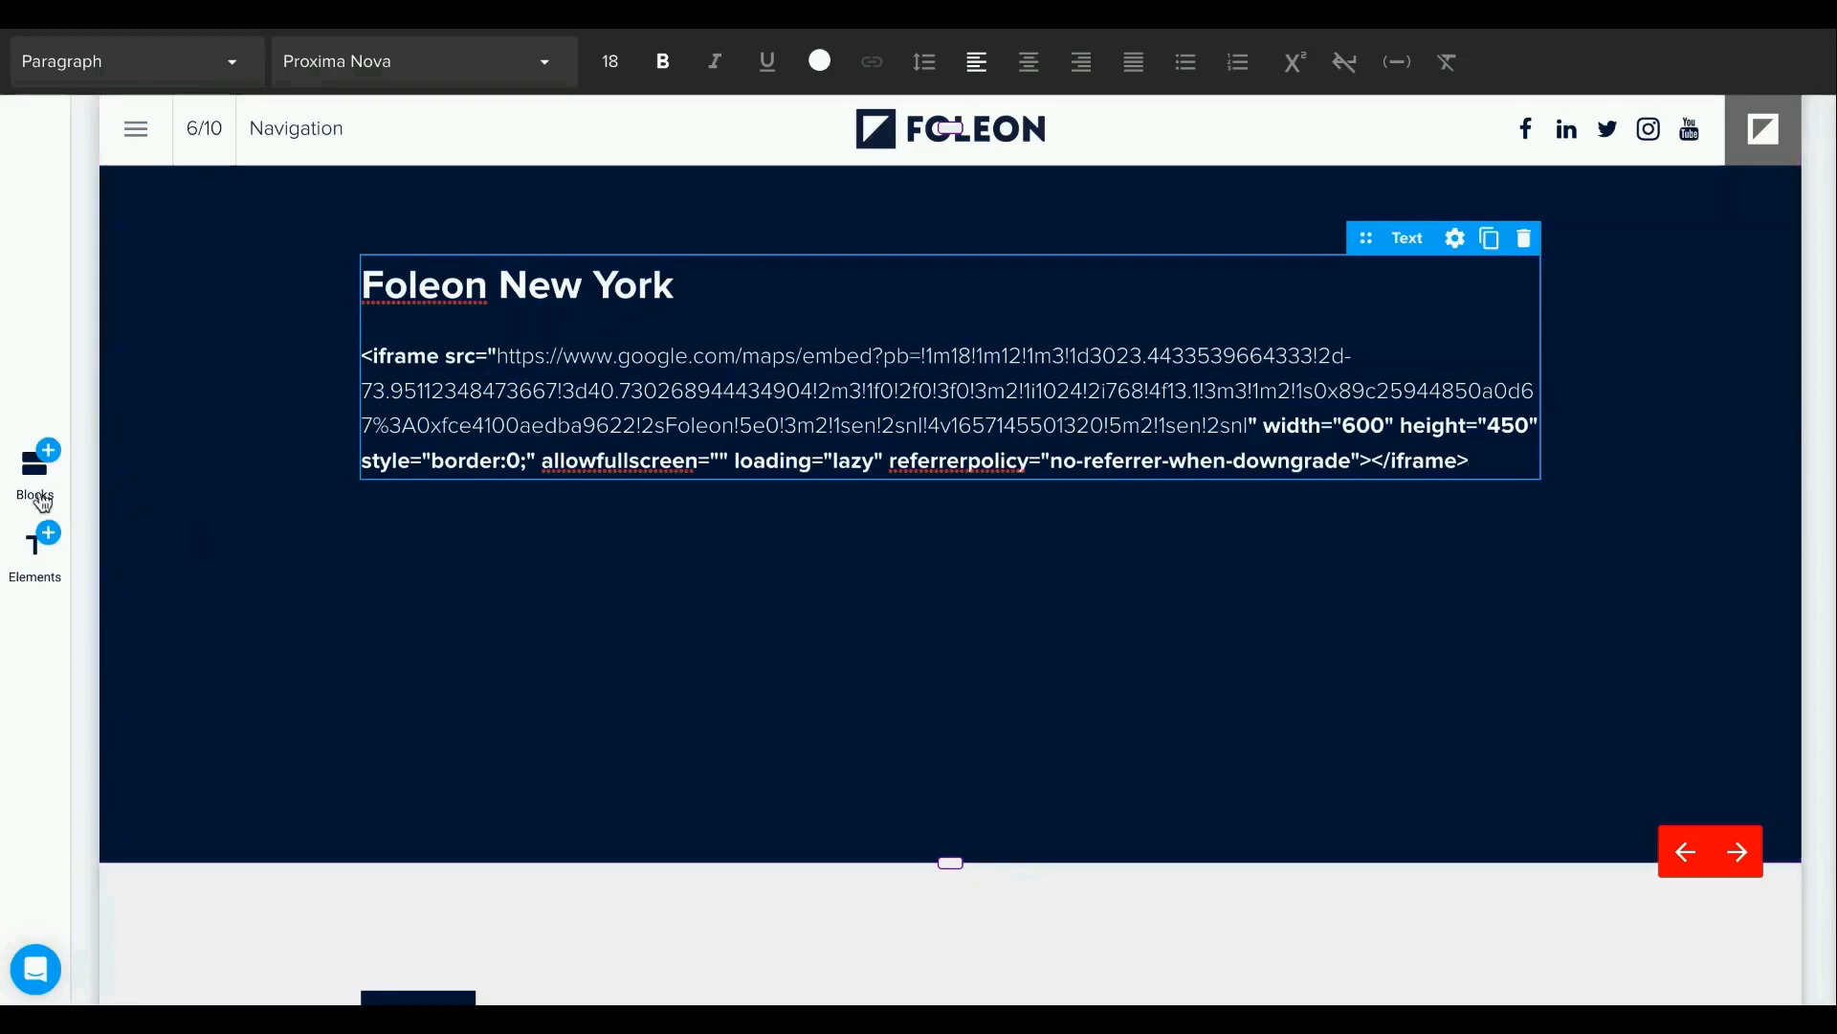
# Add an iframe embed element below the "Foleon New York" text, using the cut Google Maps embed URL as its source.
pyautogui.click(19, 570)
pyautogui.moveTo(193, 808); pyautogui.dragTo(518, 636)
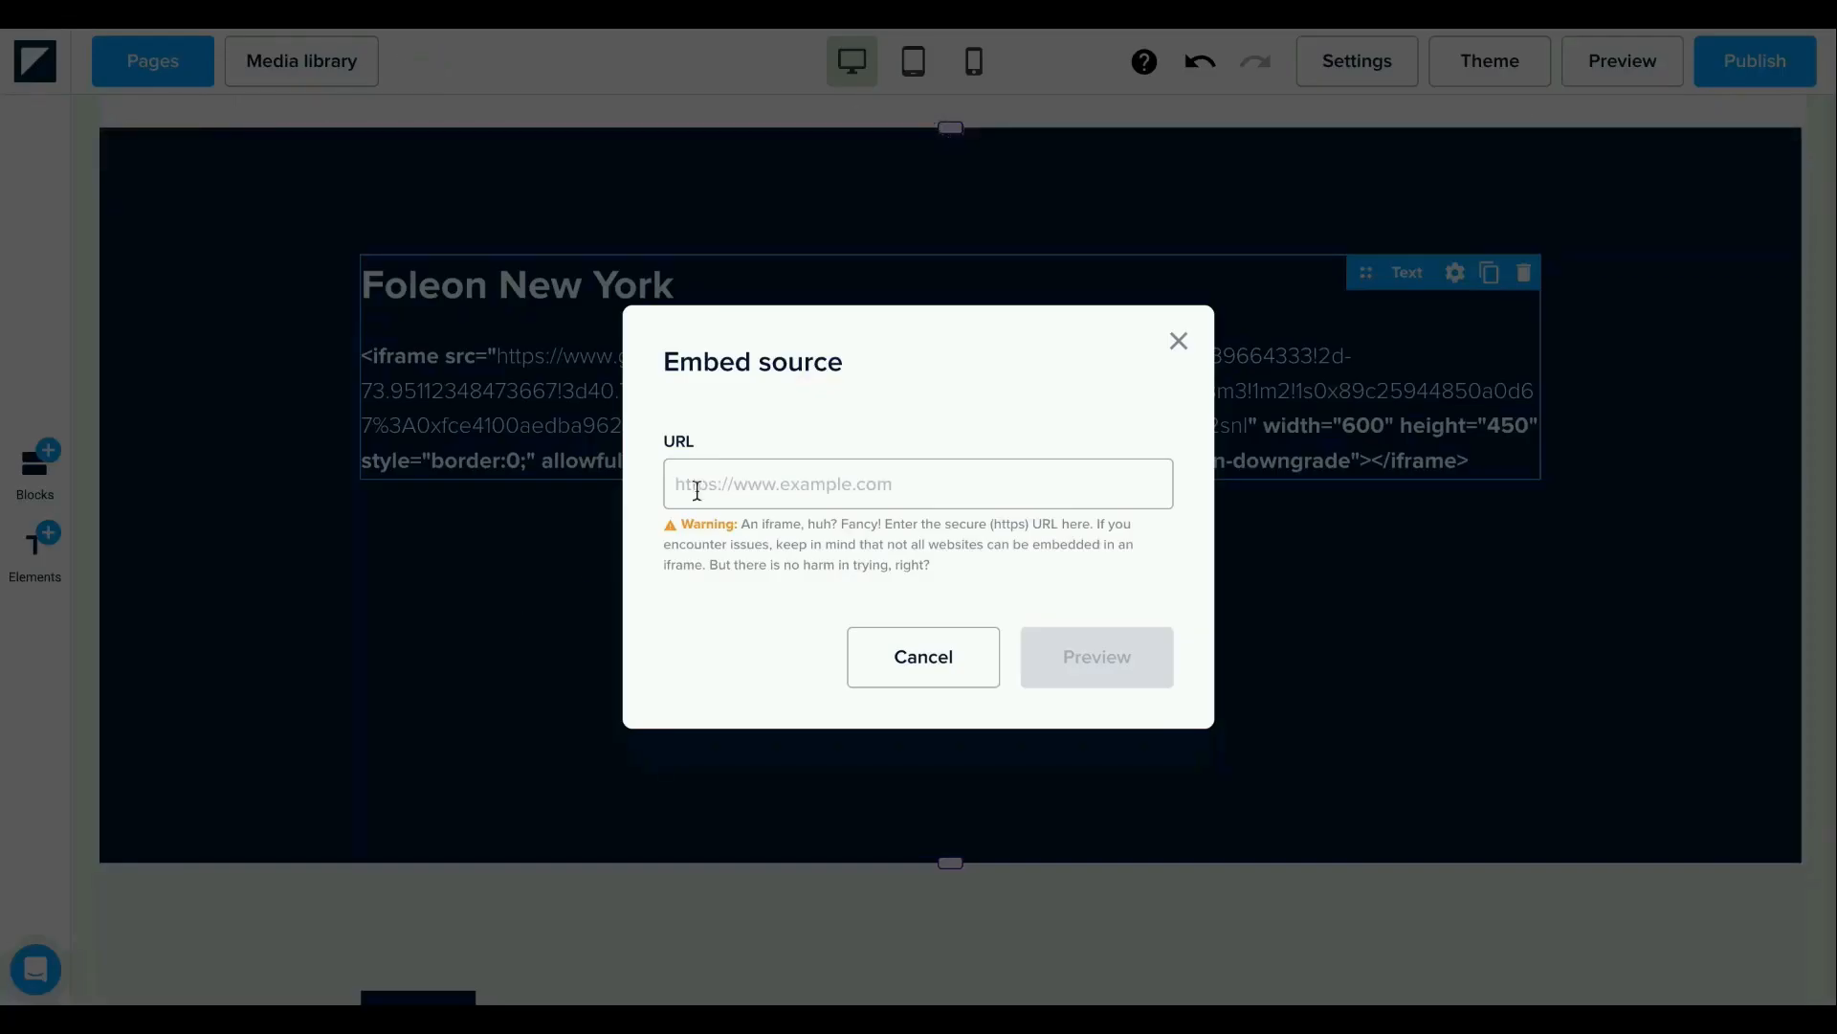
pyautogui.hotkey('ctrl', 'v')
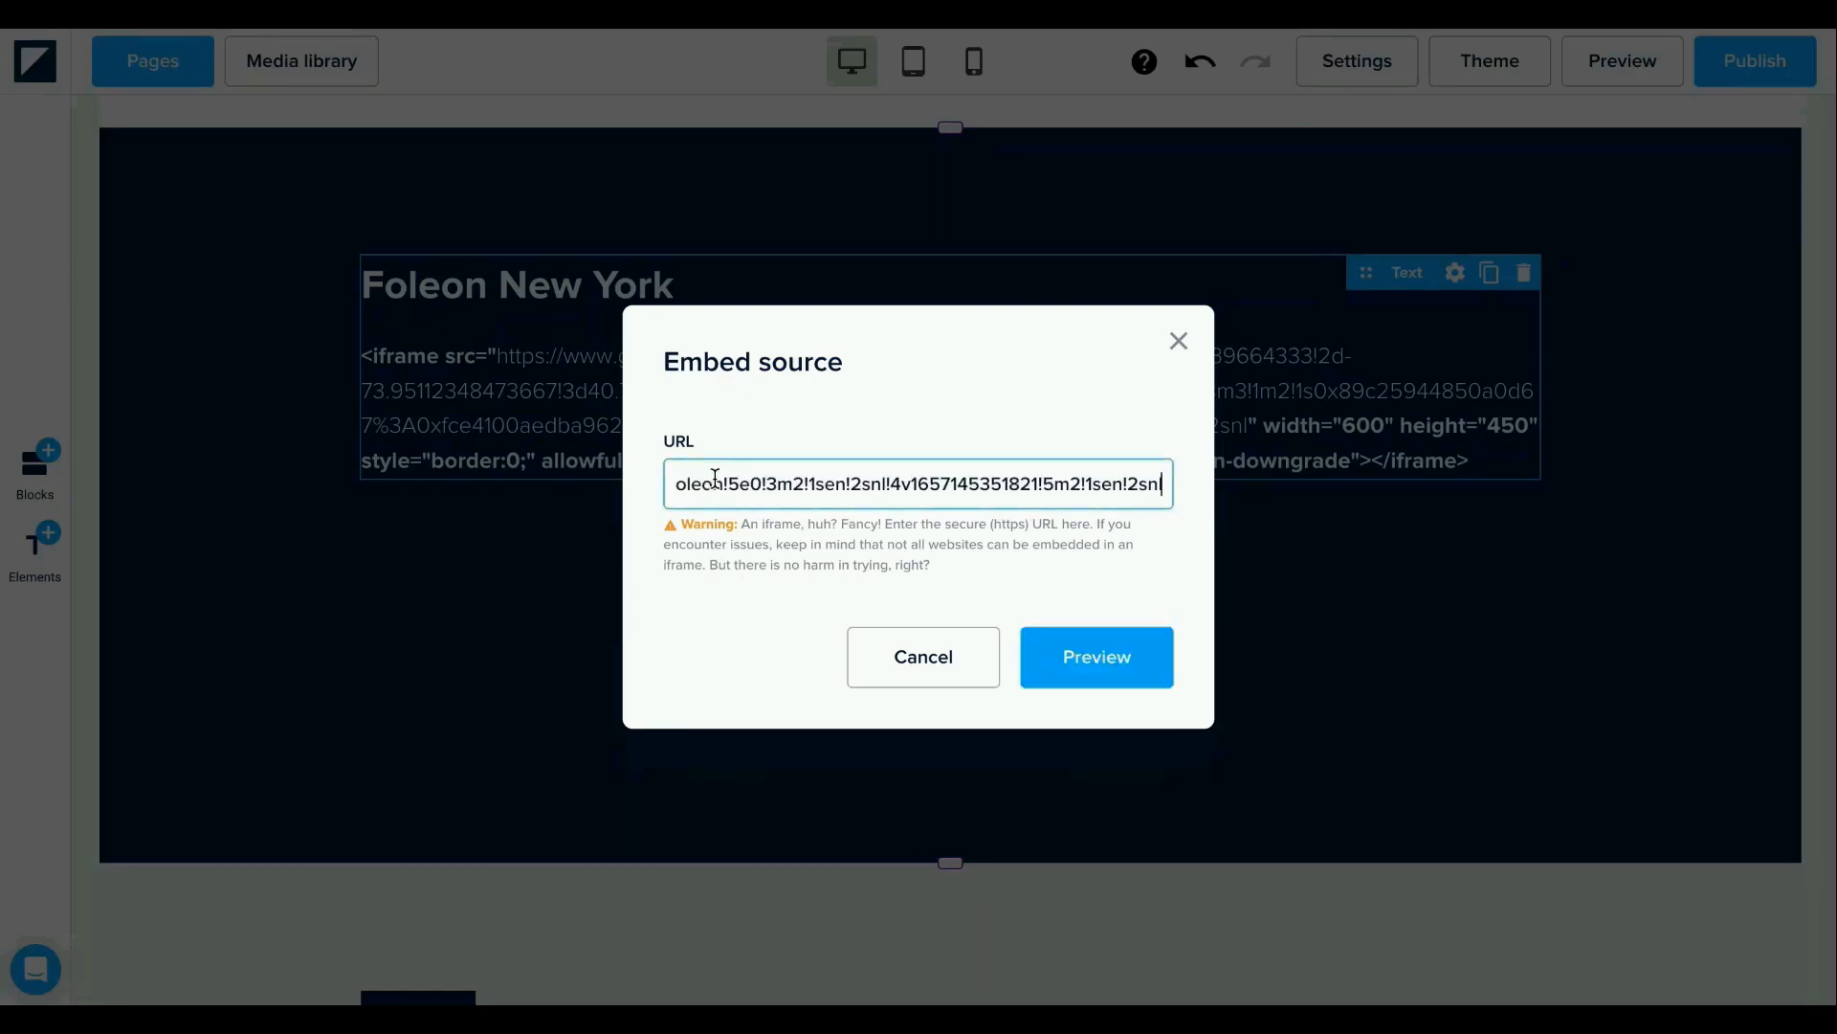
pyautogui.click(1054, 675)
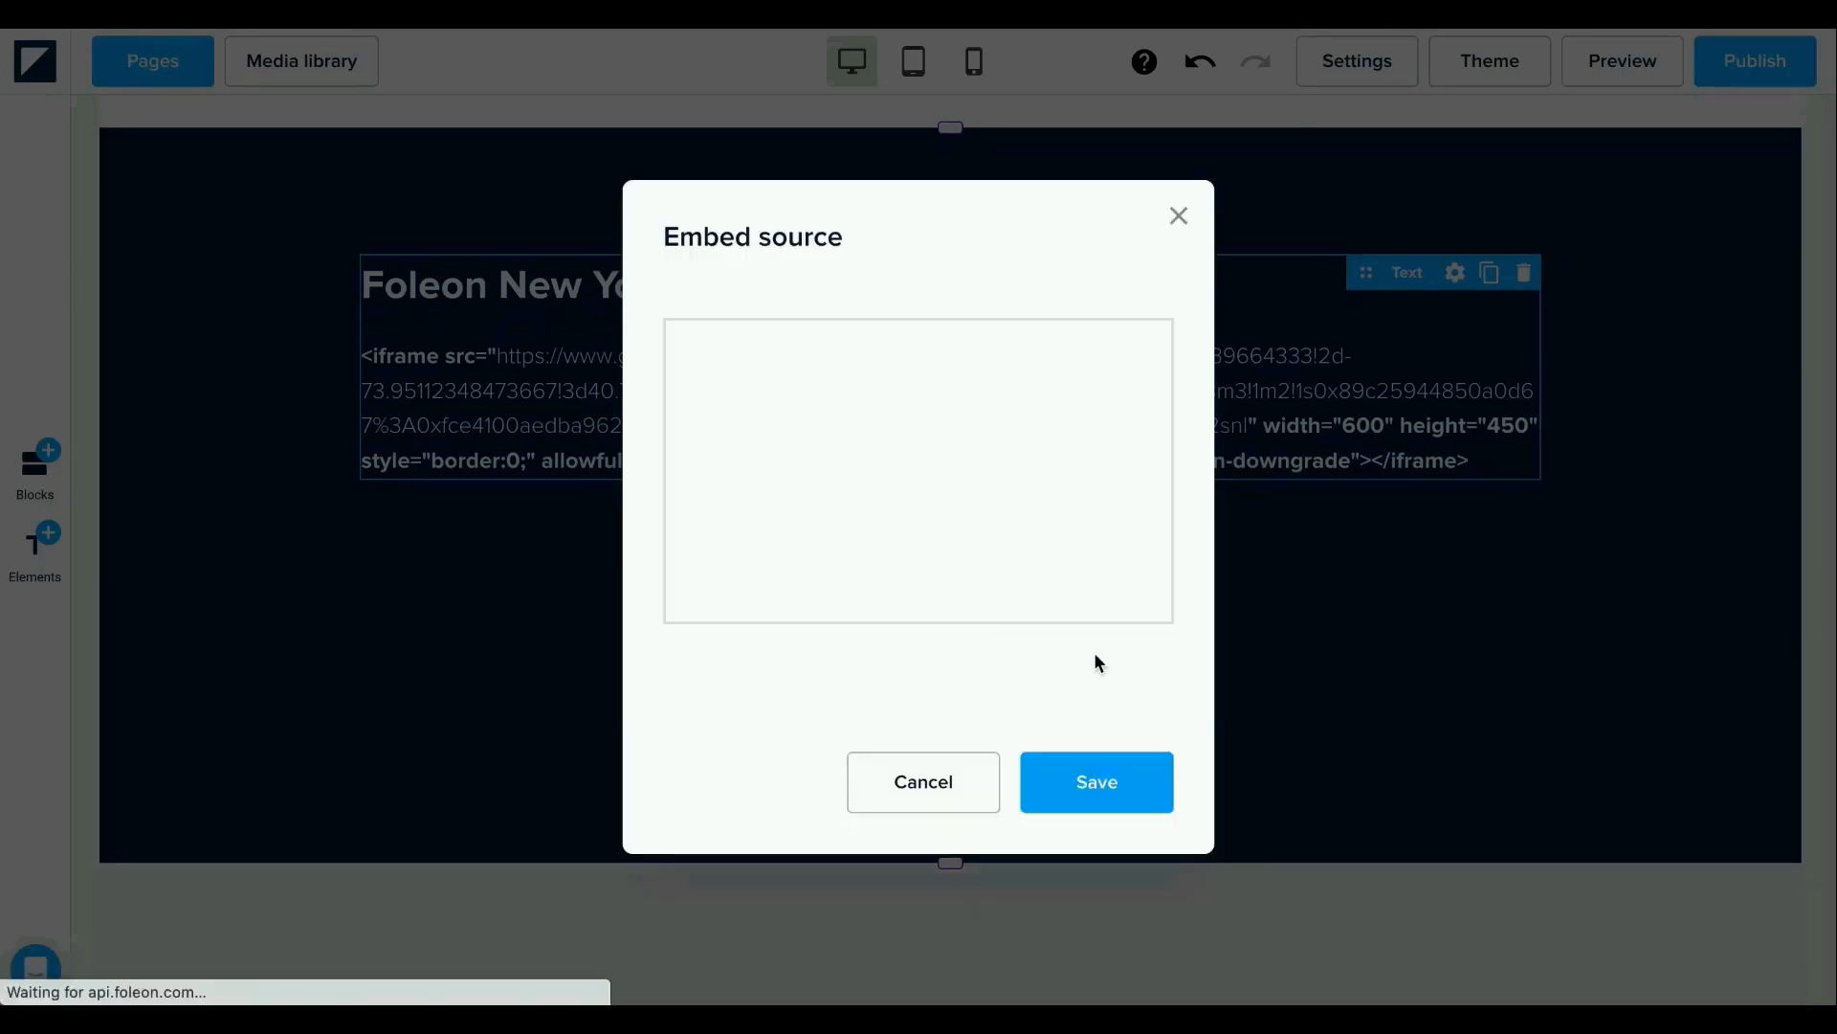
pyautogui.click(1099, 794)
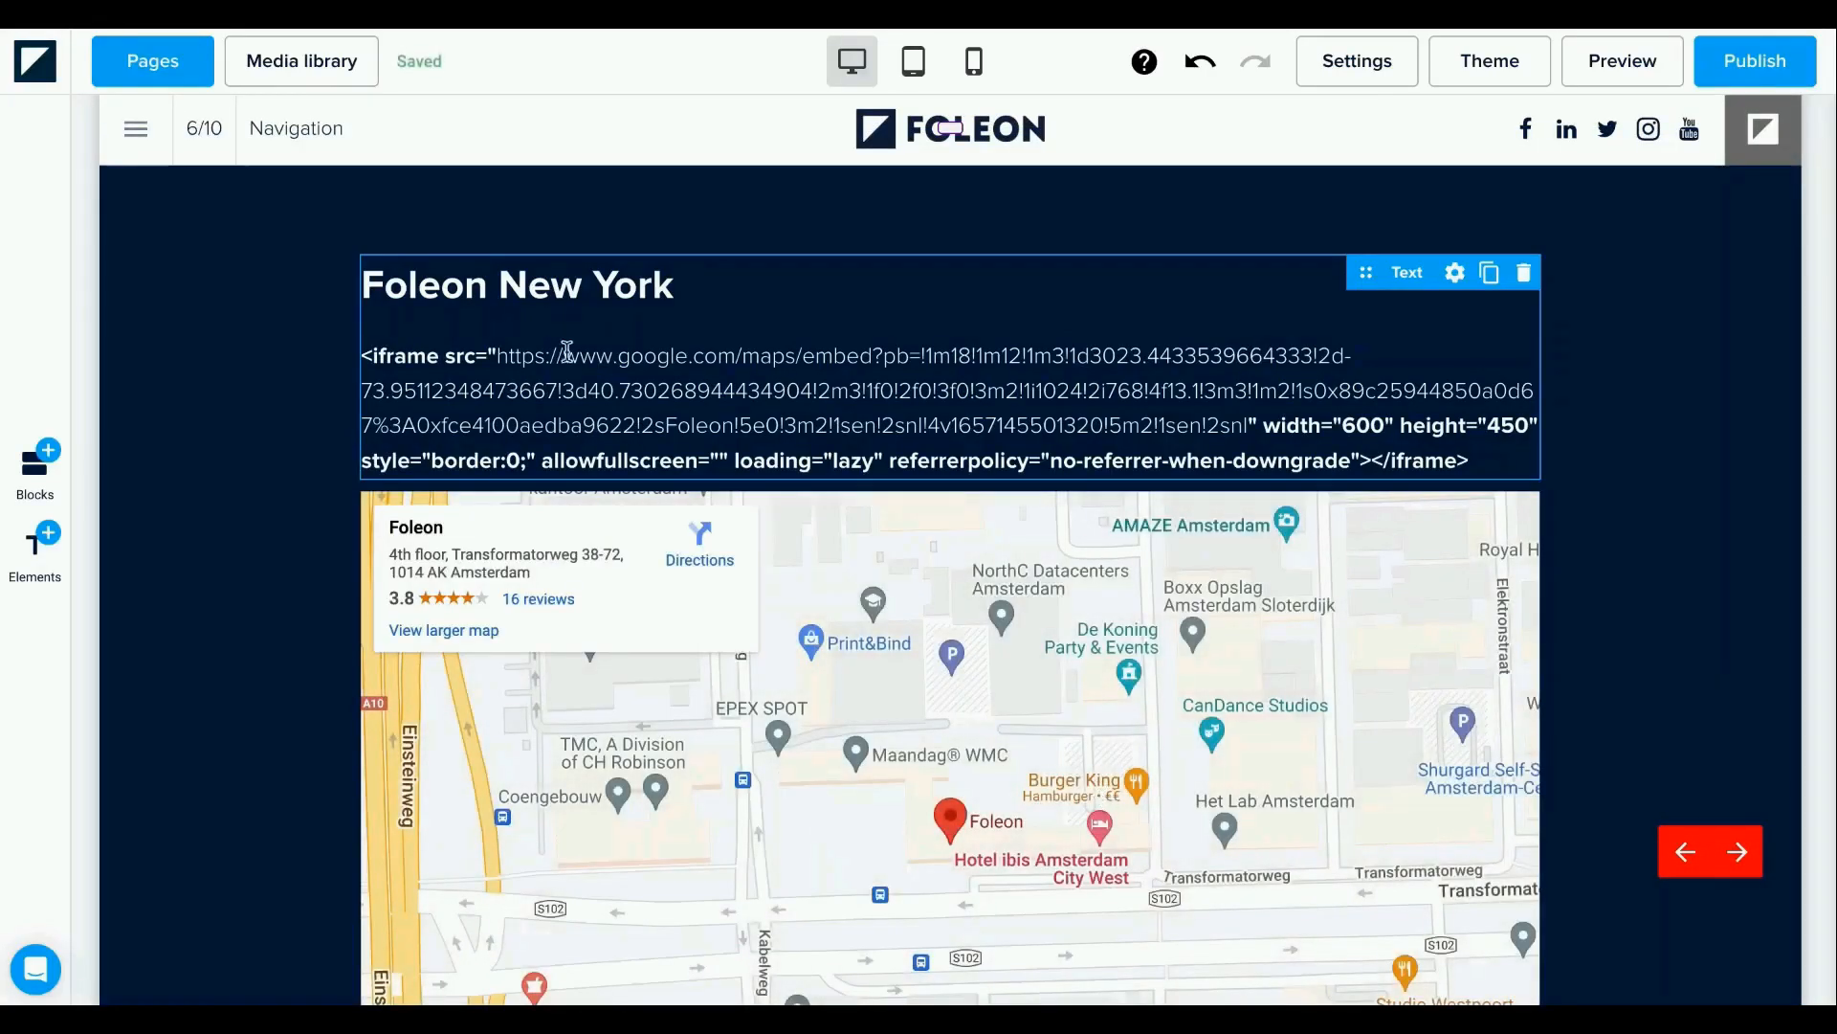
# Delete the whole iframe code paragraph under the "Foleon New York" heading.
pyautogui.click(497, 356)
pyautogui.click(373, 340)
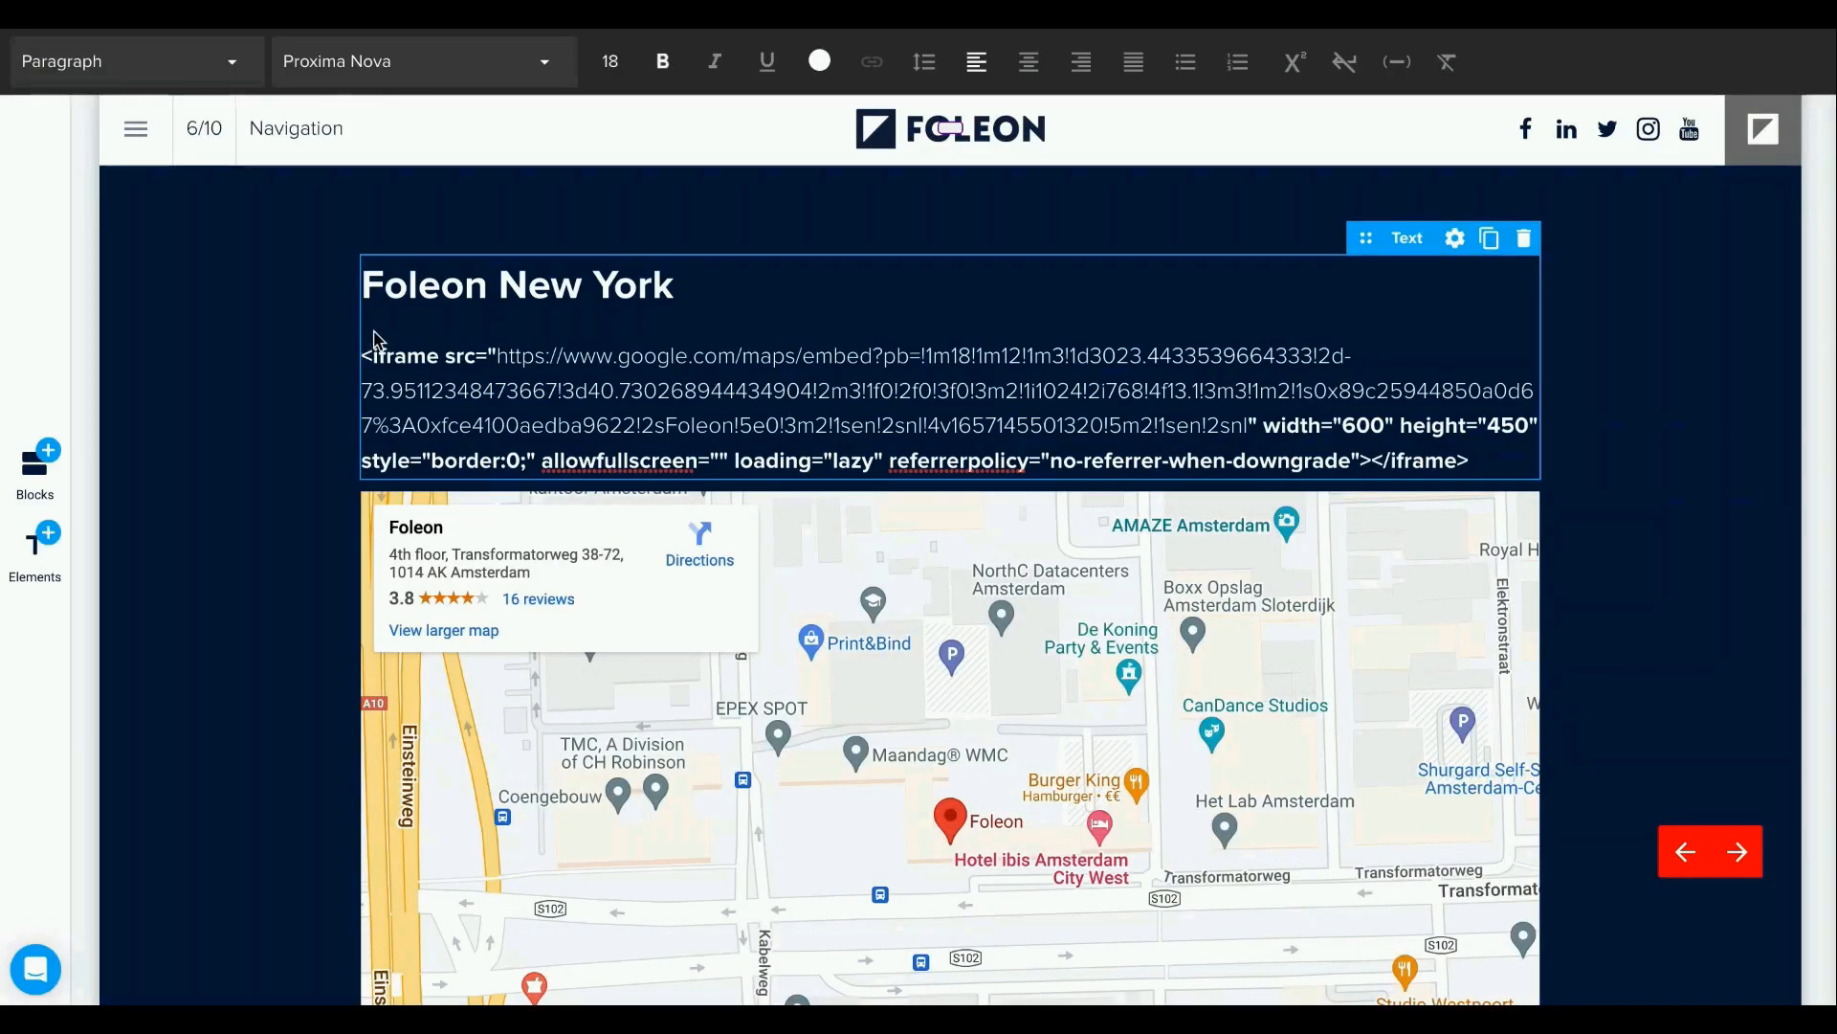
pyautogui.hotkey('shift', 'Down')
pyautogui.hotkey('shift', 'Down')
pyautogui.hotkey('shift', 'Down')
pyautogui.hotkey('shift', 'Down')
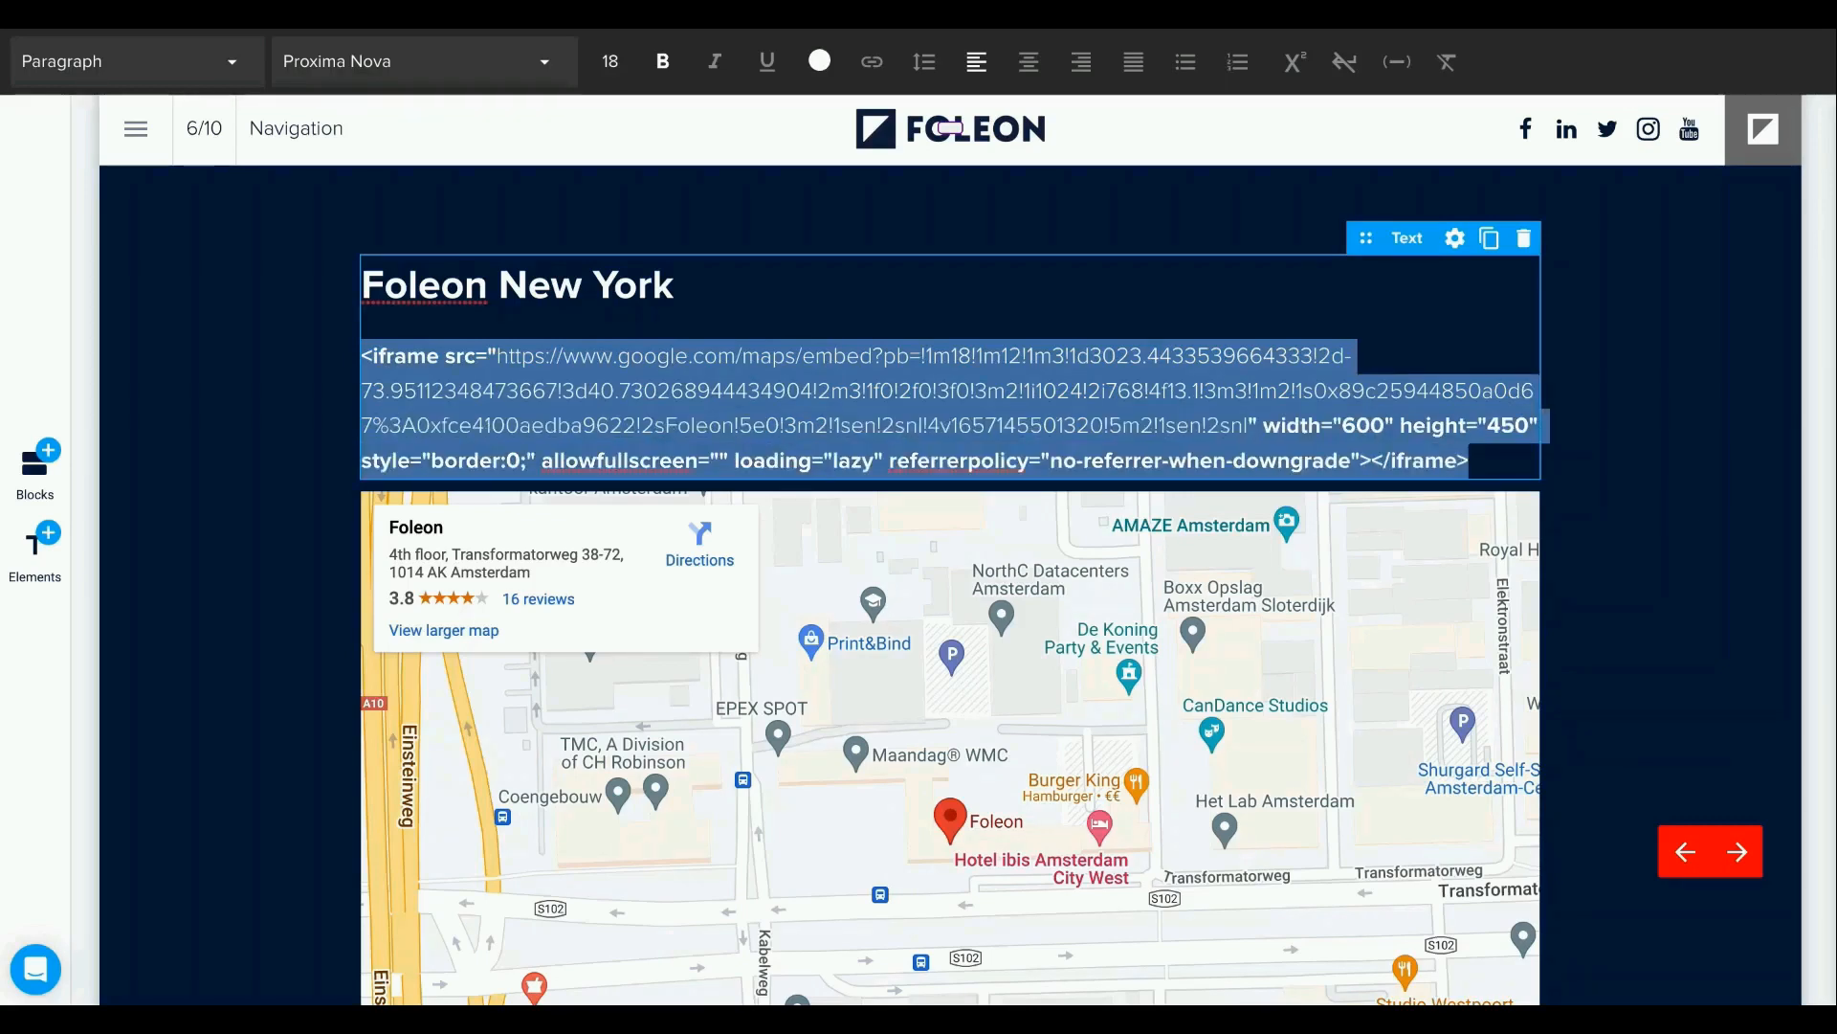
pyautogui.click(290, 371)
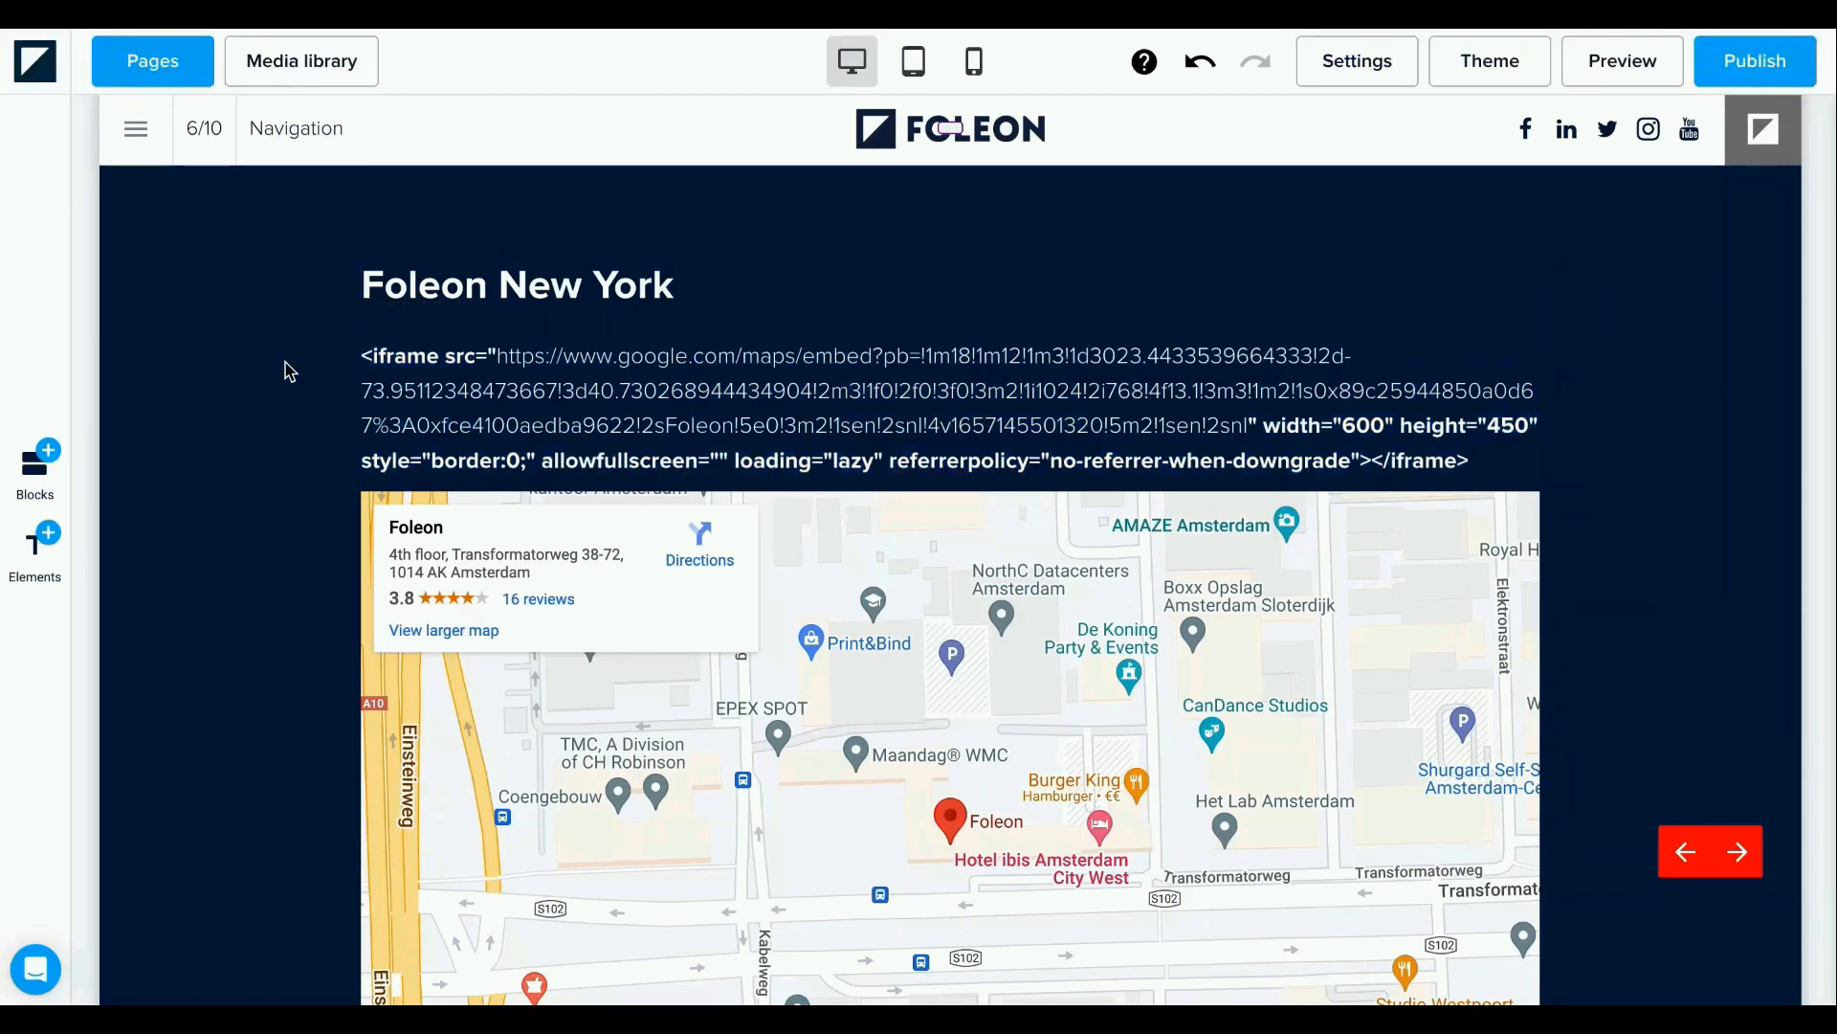
pyautogui.click(368, 356)
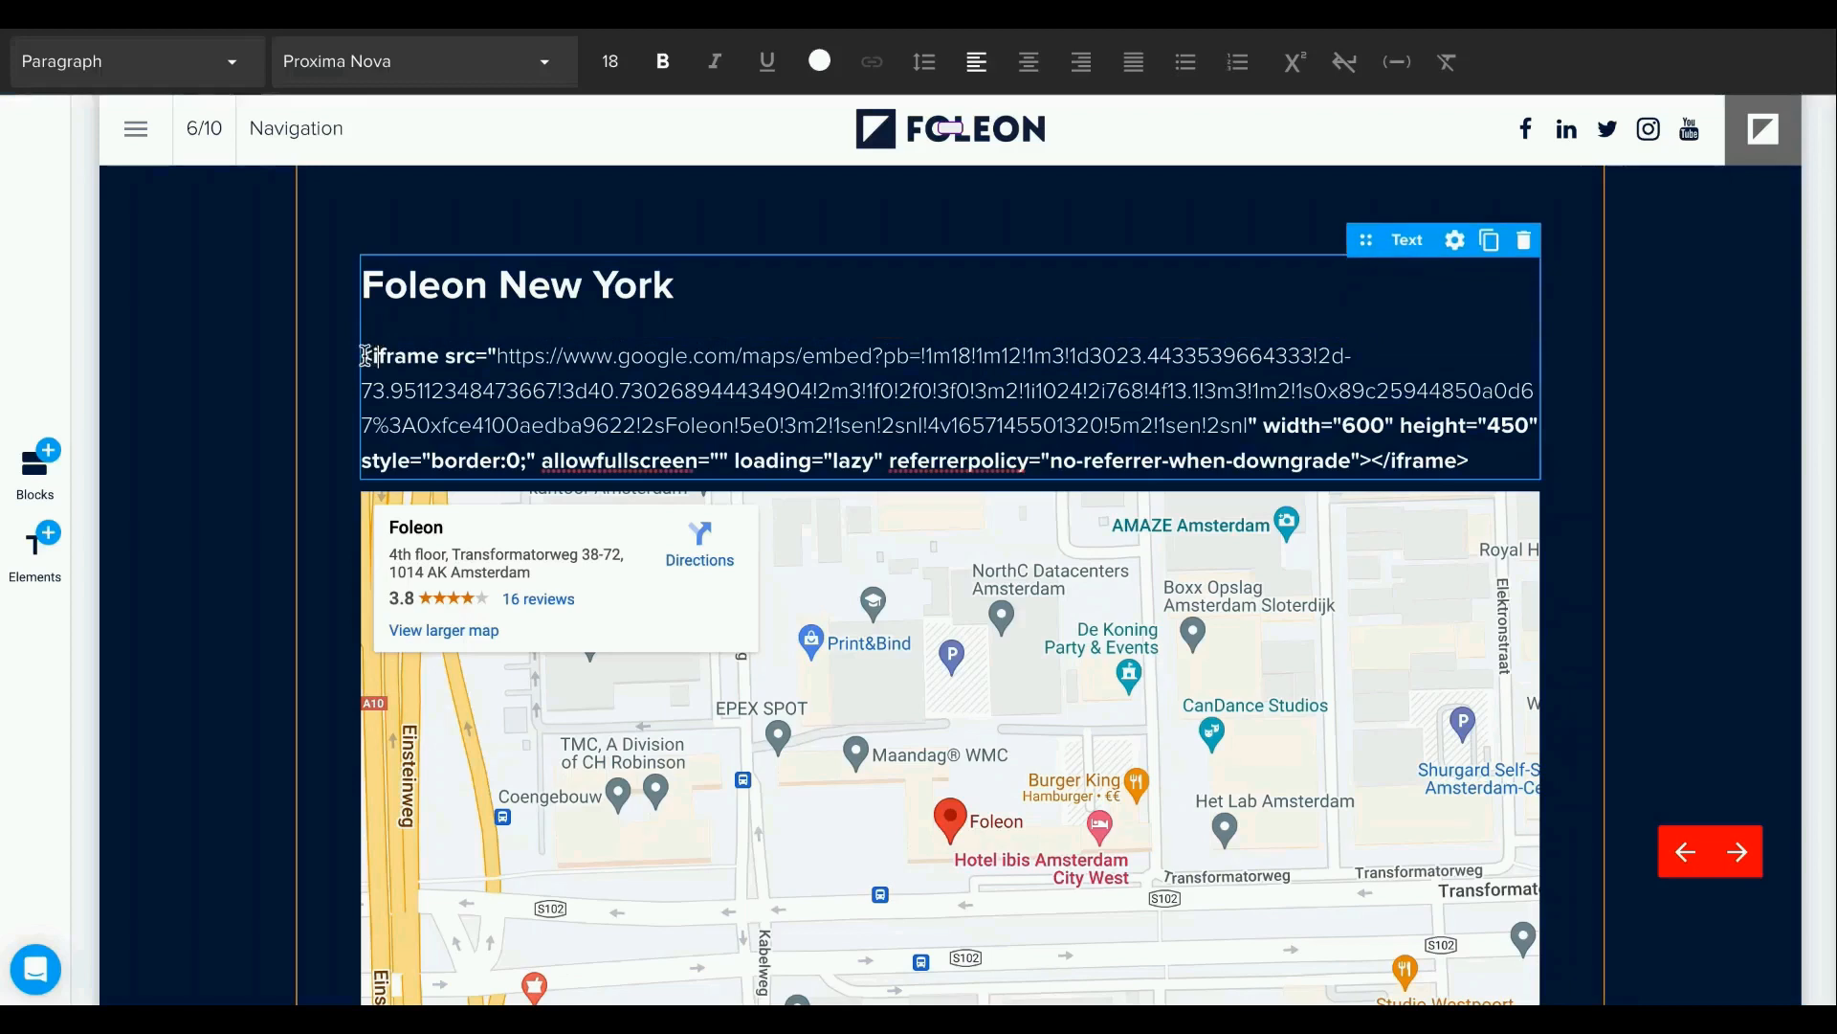
pyautogui.moveTo(368, 356); pyautogui.dragTo(1482, 457)
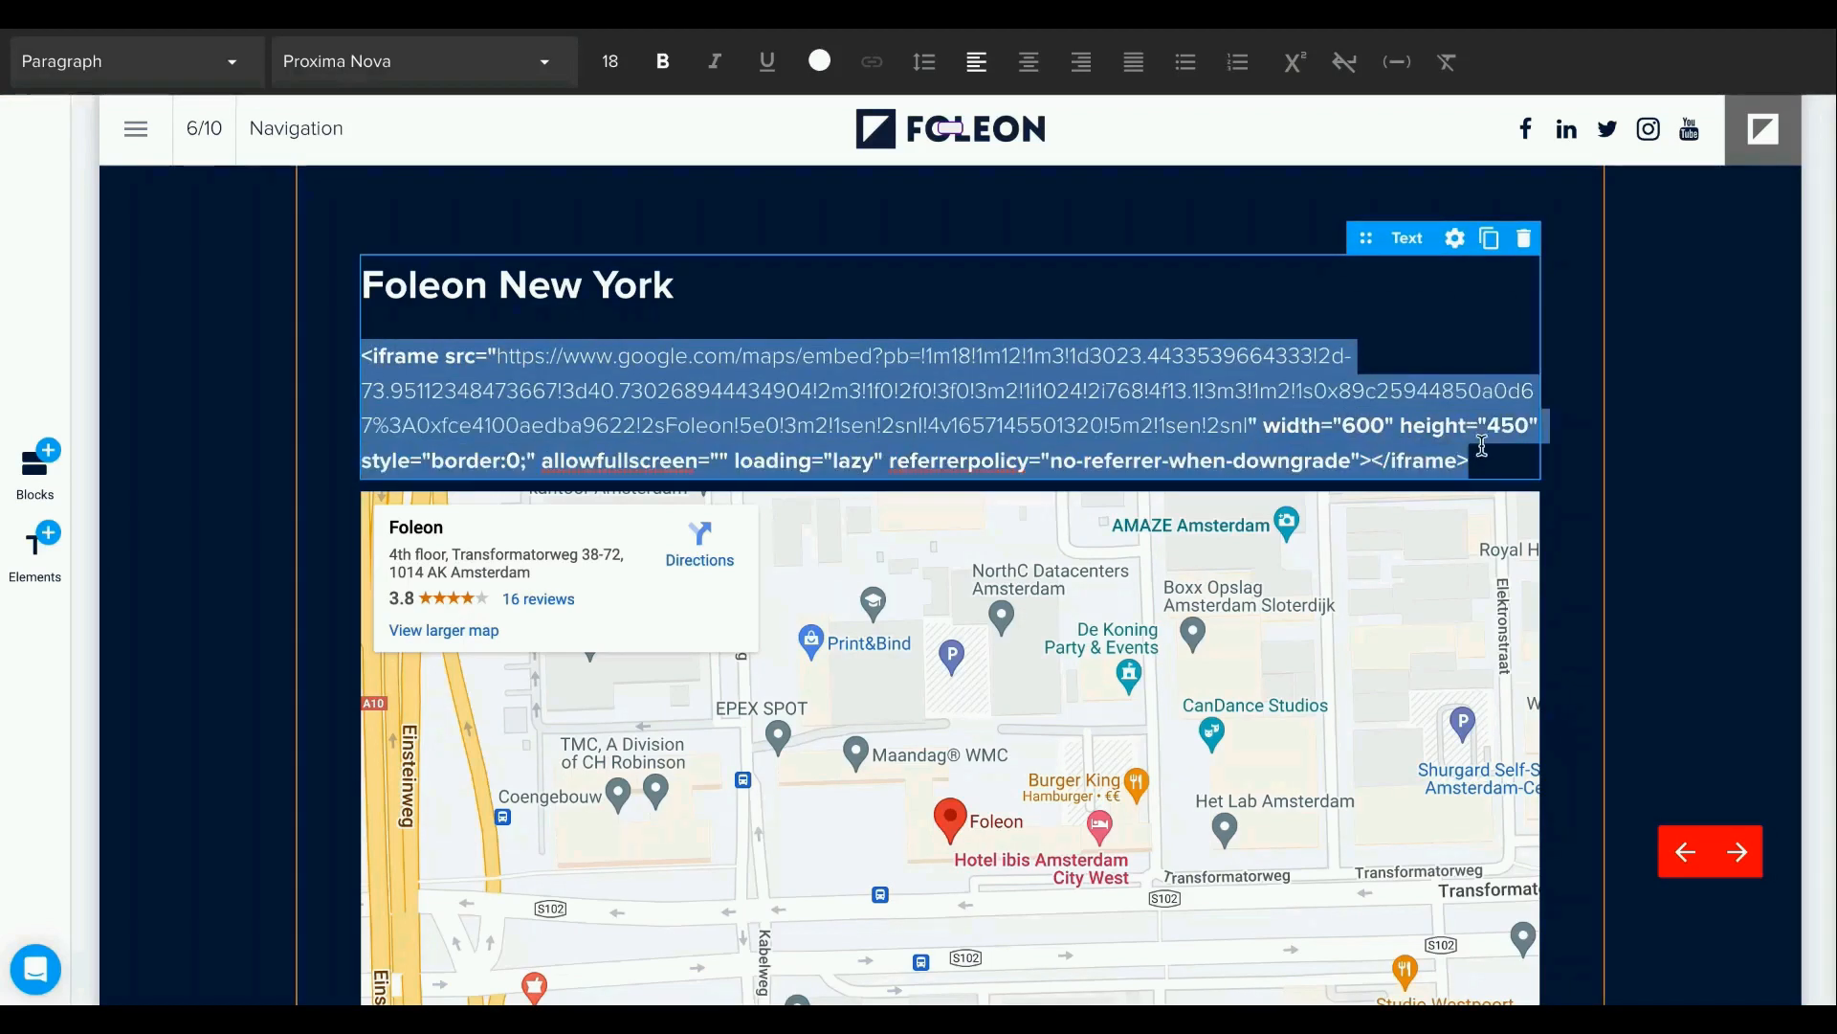
pyautogui.press('BackSpace')
pyautogui.press('BackSpace')
# Narrow the heading and map by increasing the column's right and left spacing to about 140 each.
pyautogui.moveTo(1579, 533); pyautogui.dragTo(1458, 535)
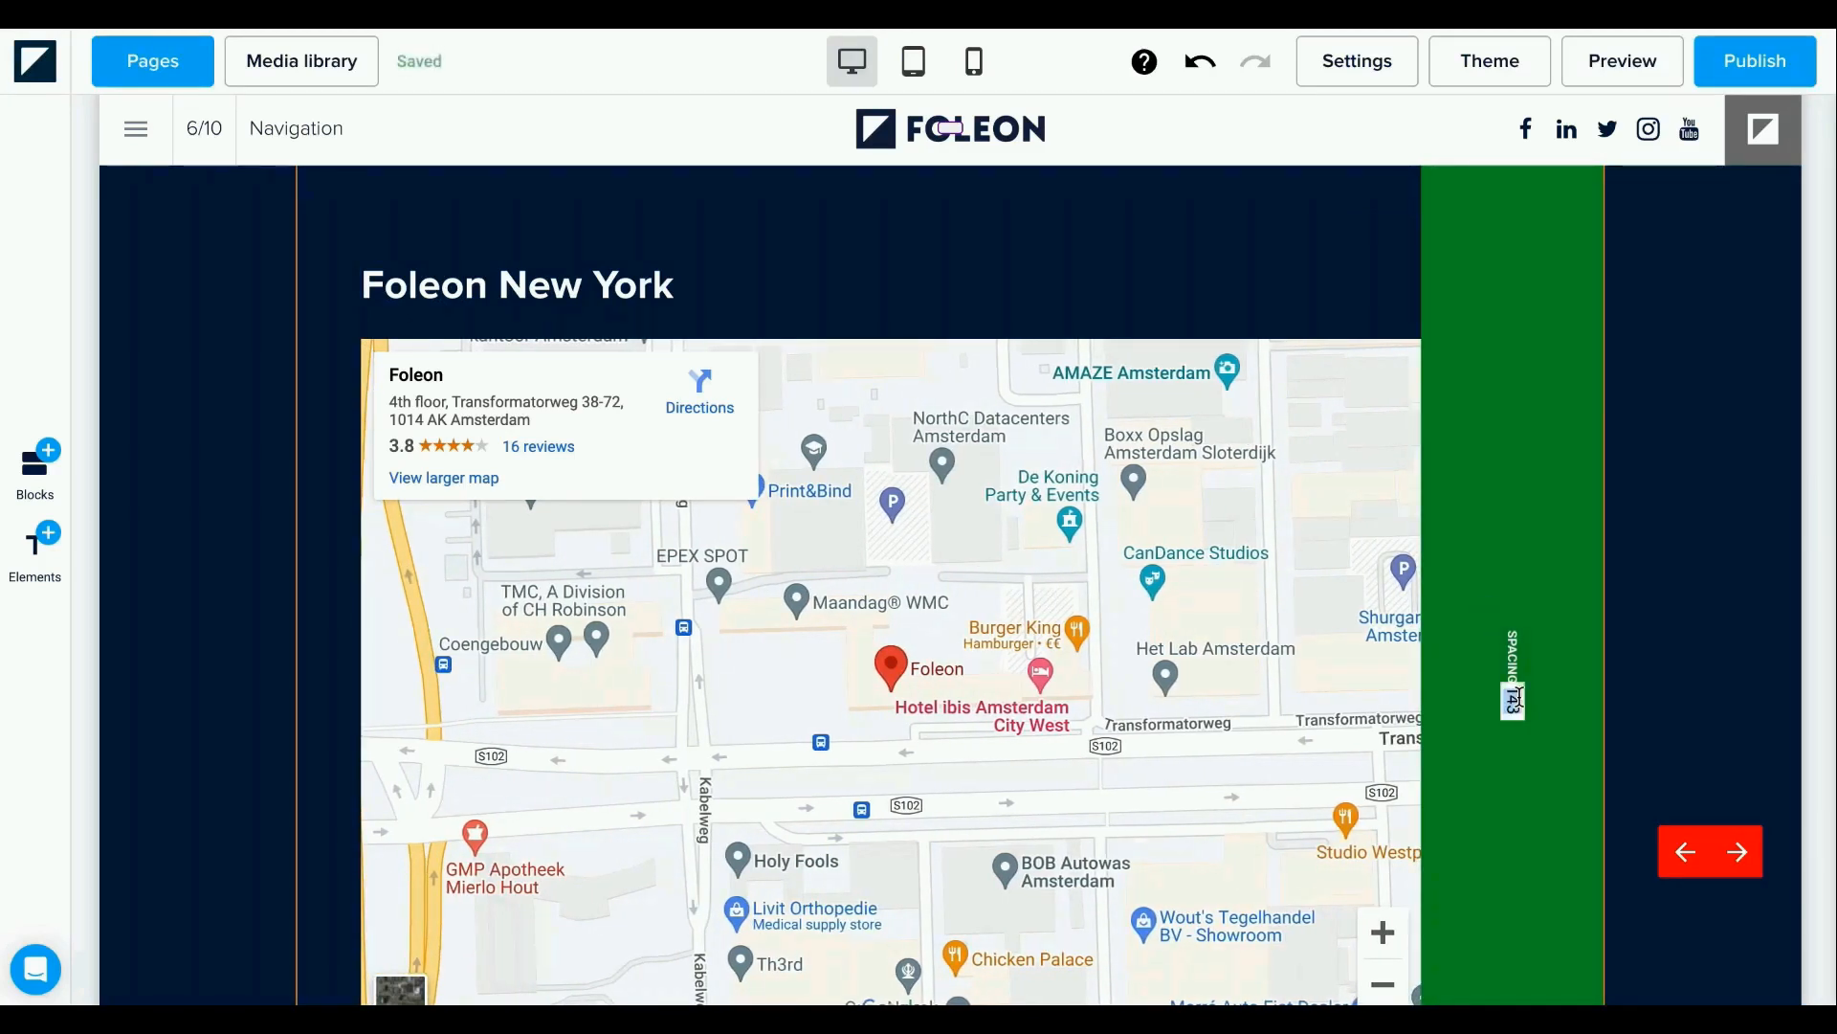
pyautogui.moveTo(333, 685)
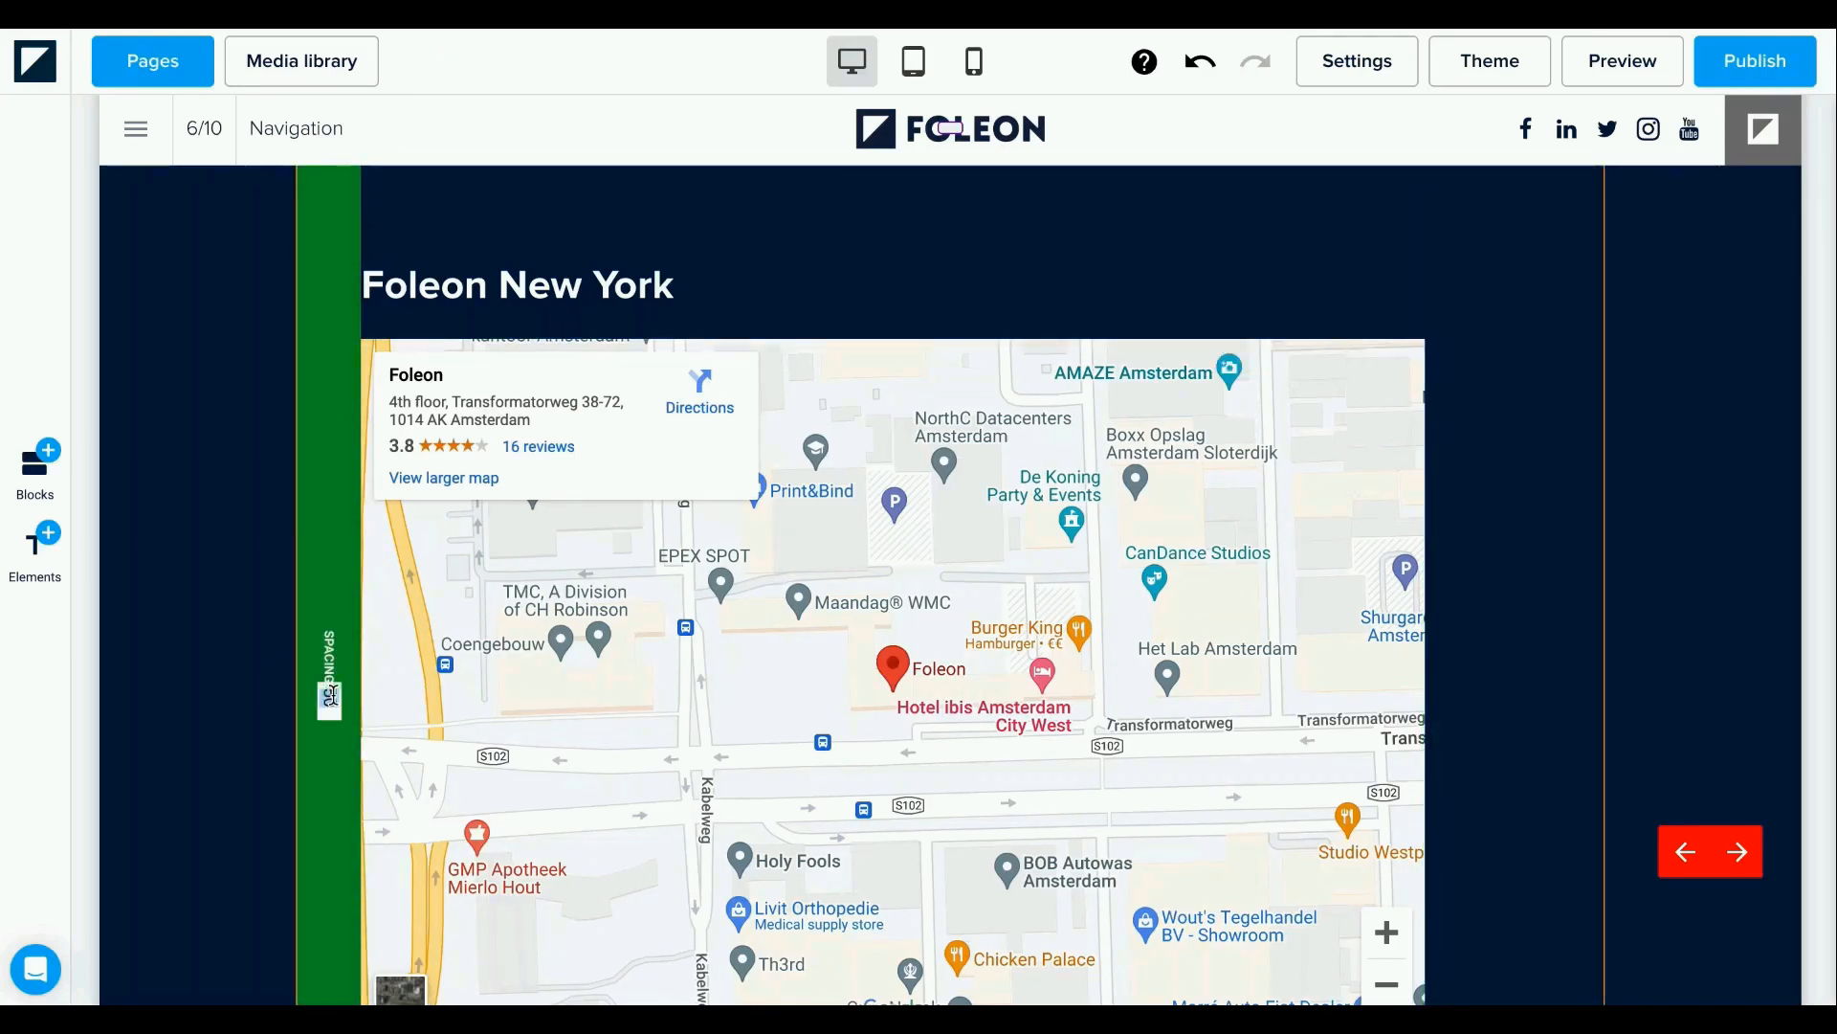
pyautogui.moveTo(329, 698); pyautogui.dragTo(444, 698)
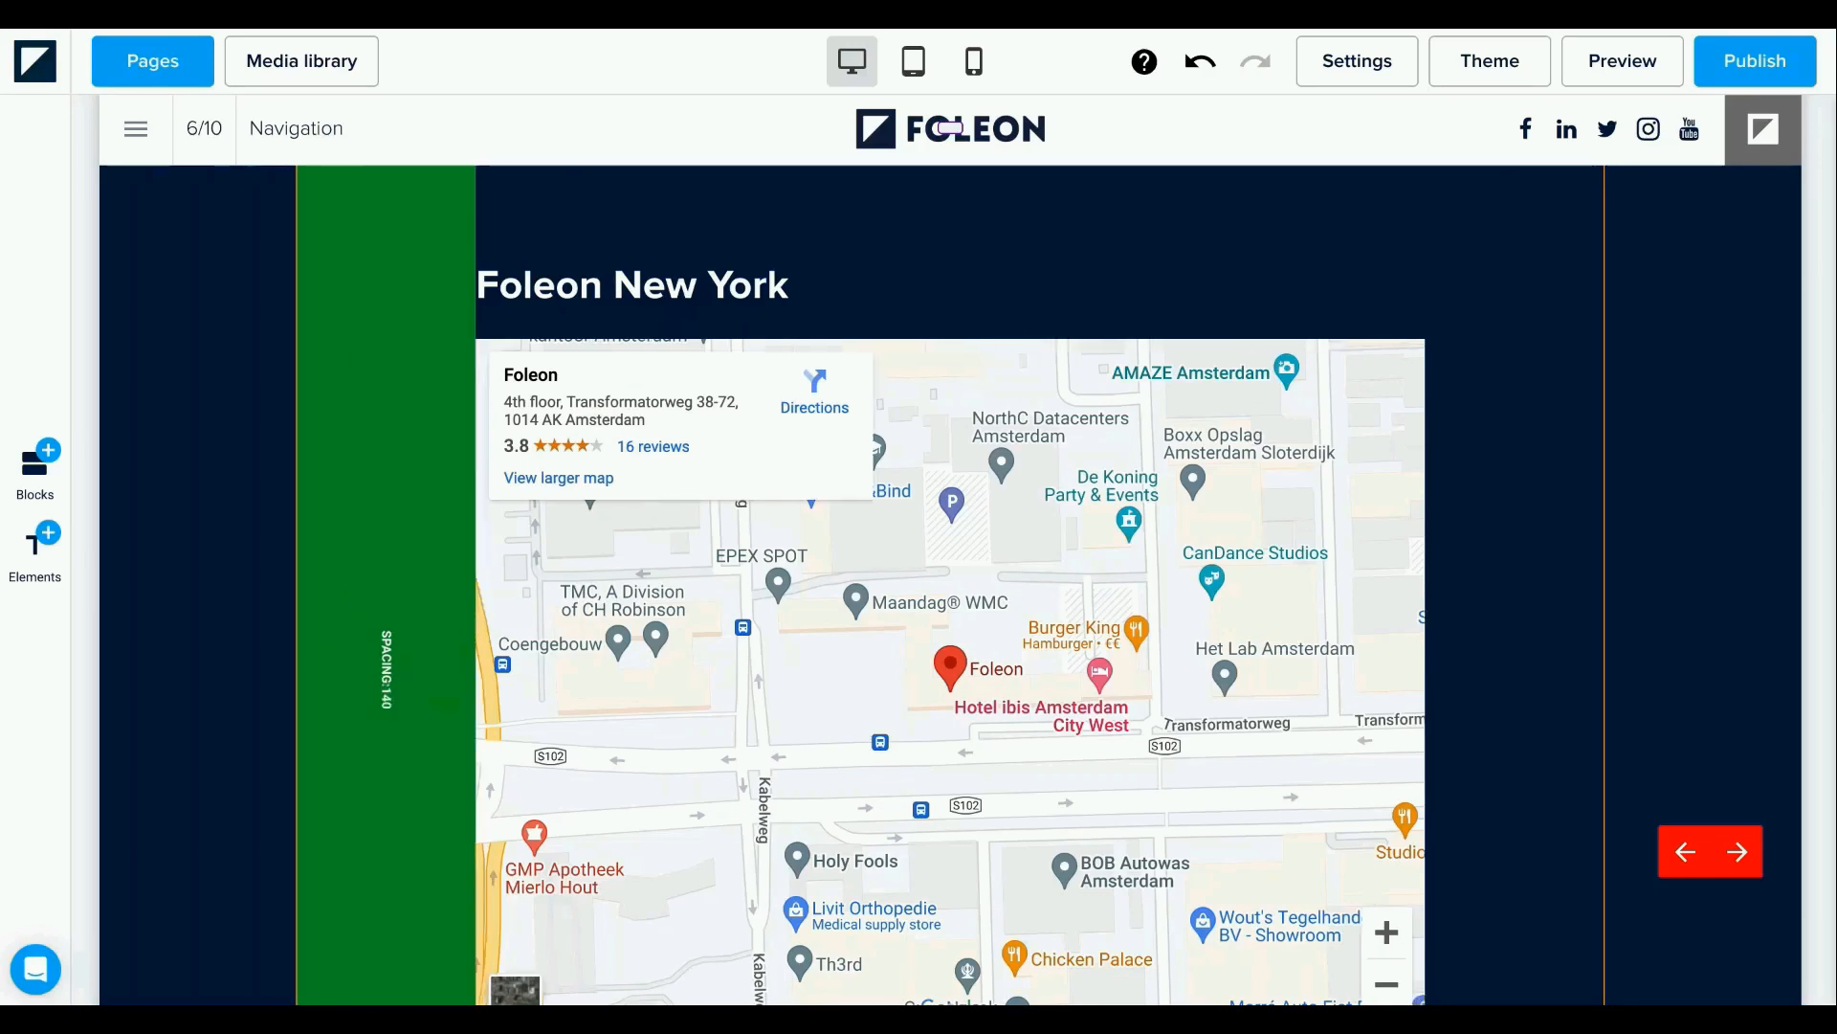
pyautogui.moveTo(1534, 345)
pyautogui.scroll(-5, 1535, 346)
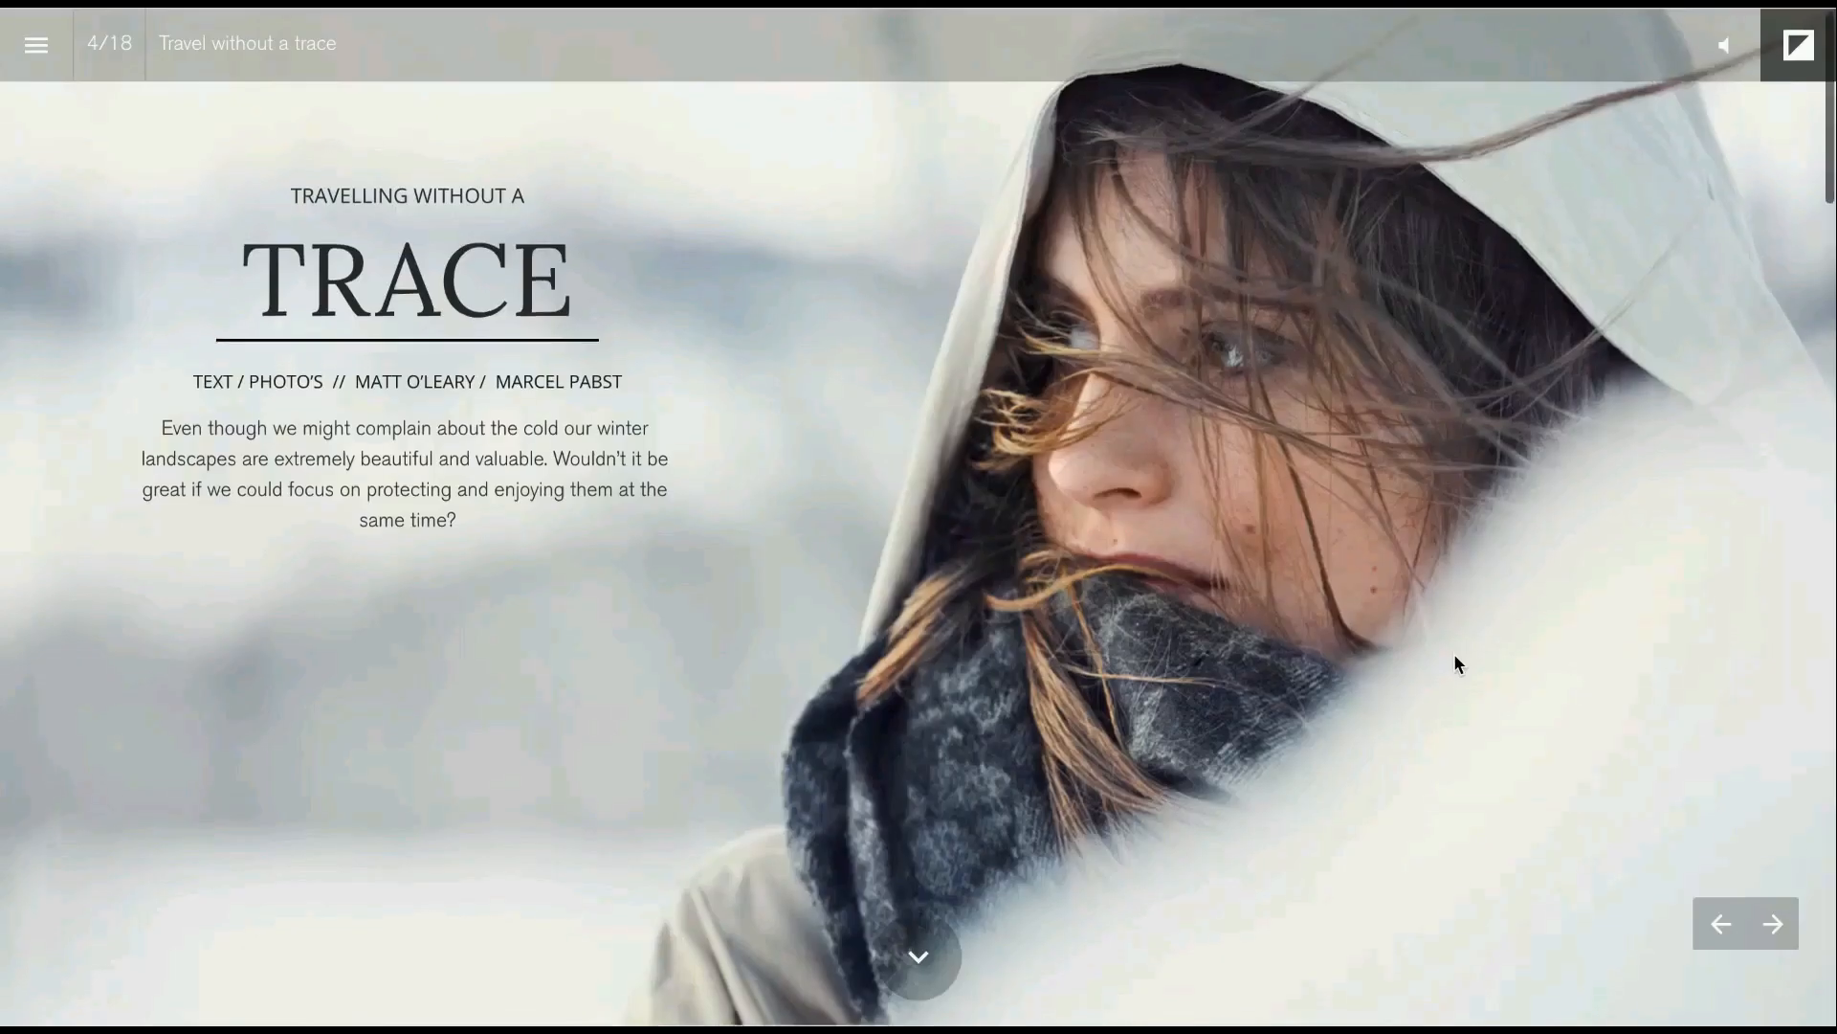
# Browse the "Travel without a trace" example page and examine how the full-width hikers background image behaves while scrolling.
pyautogui.scroll(-7, 1455, 654)
pyautogui.scroll(-15, 1454, 655)
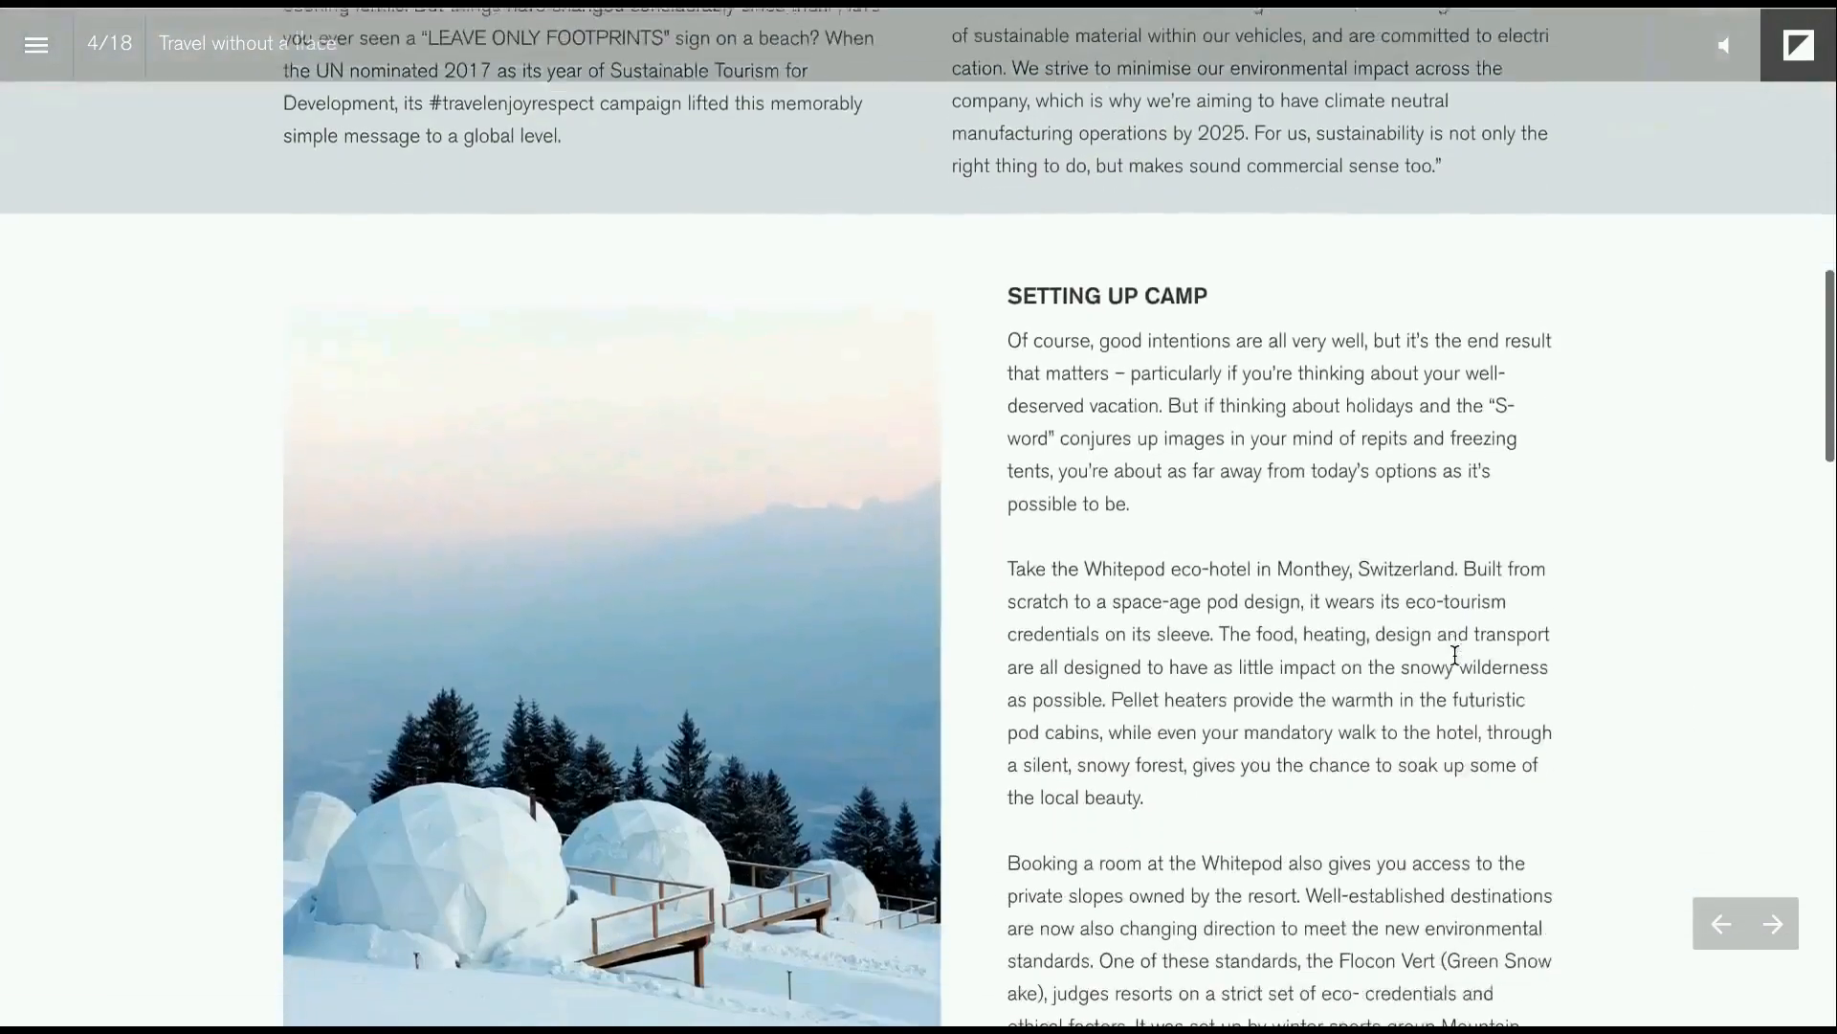
pyautogui.scroll(-15, 1455, 655)
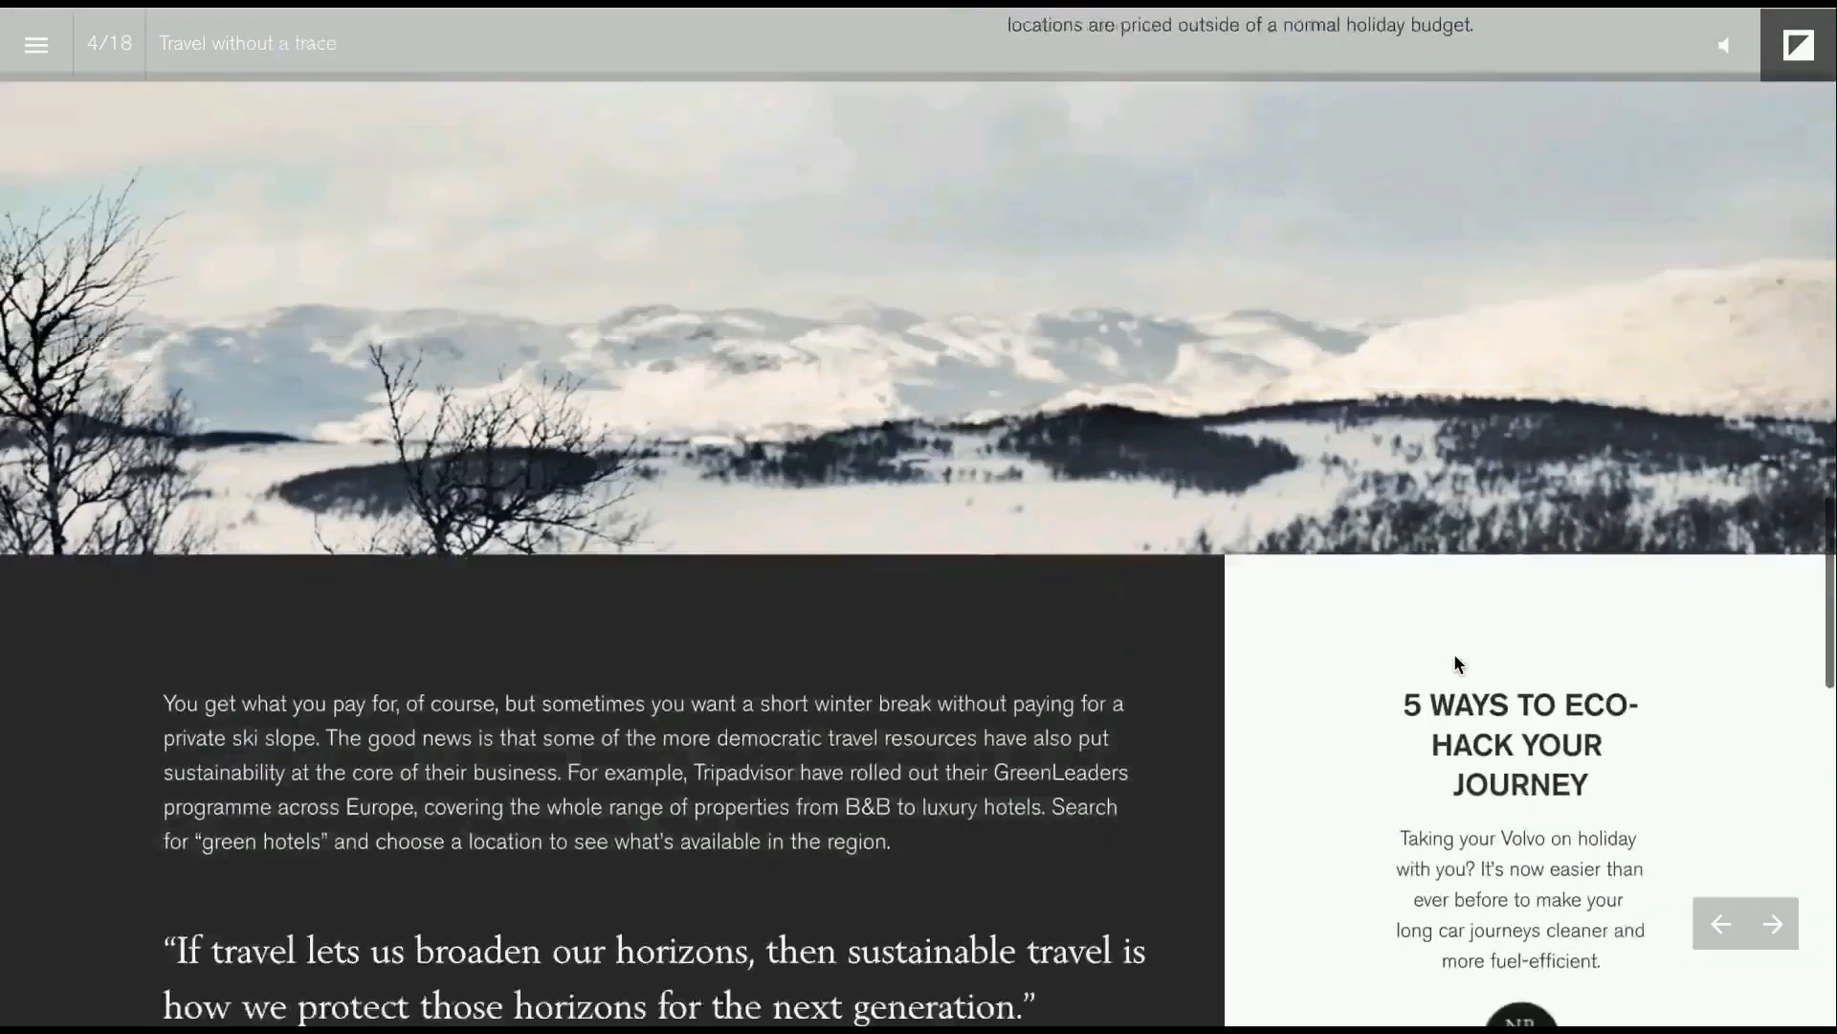
pyautogui.scroll(7, 1455, 655)
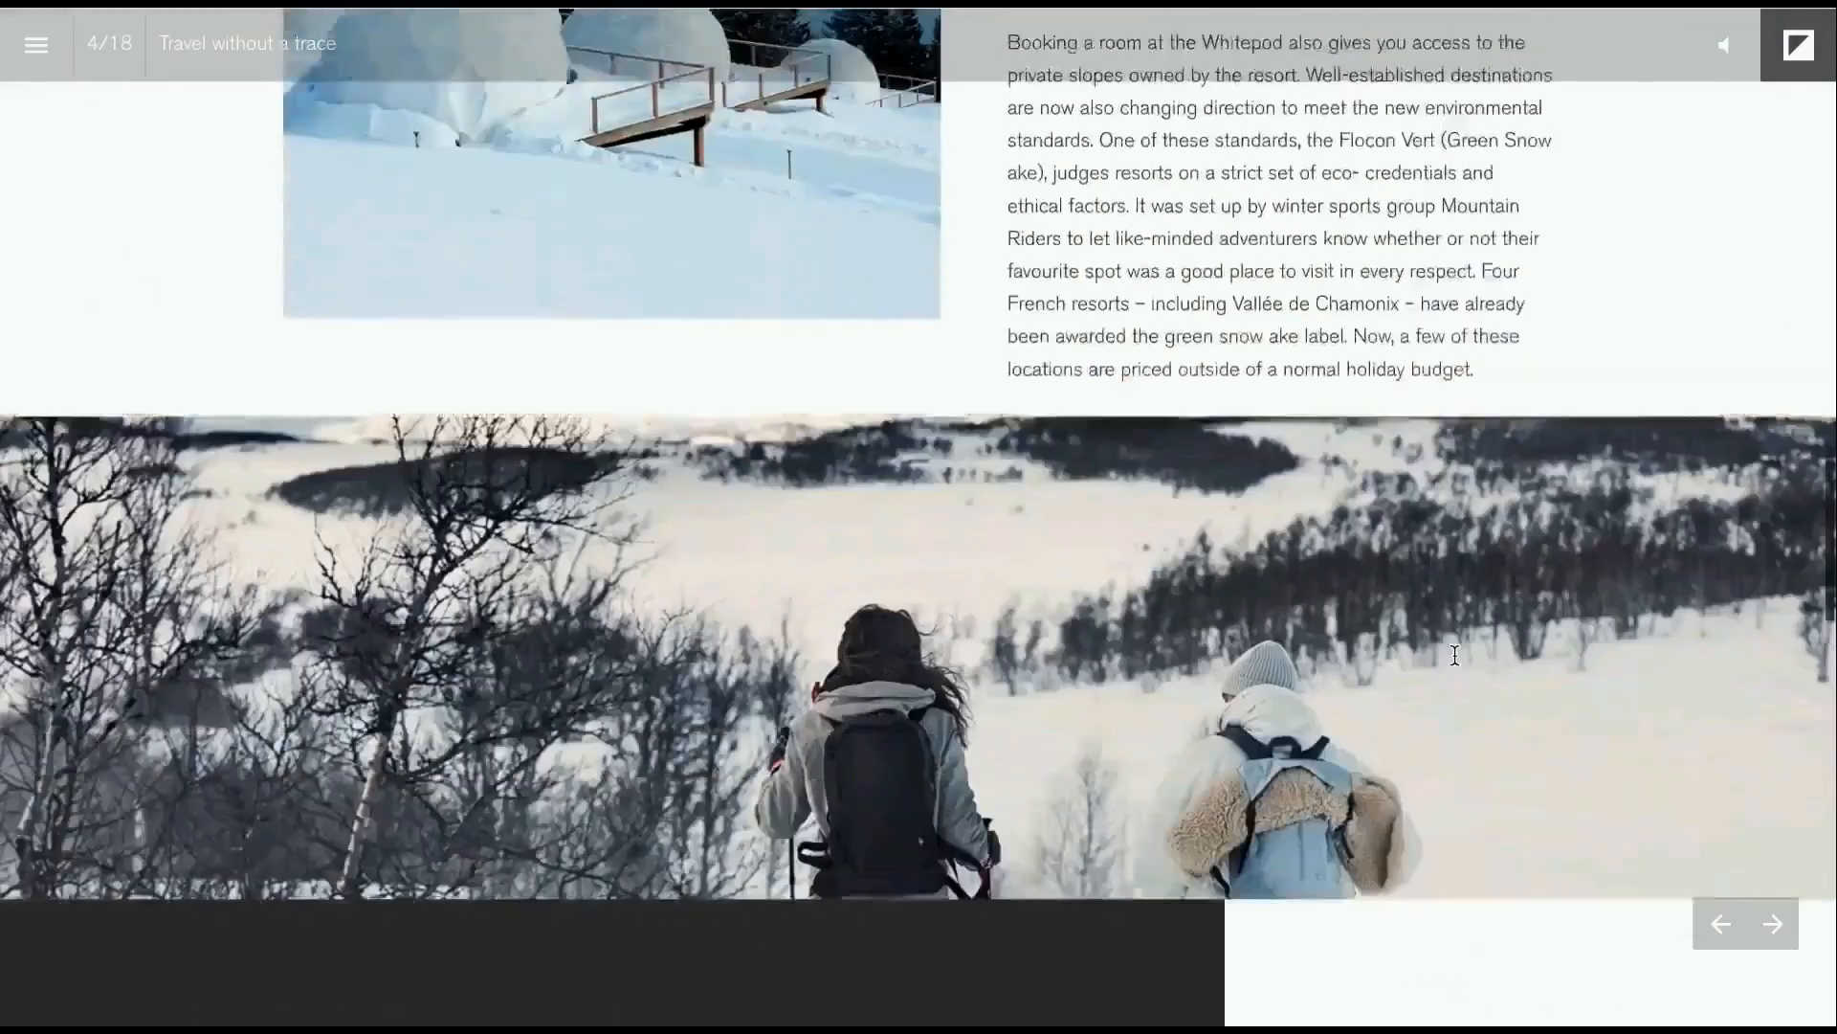
pyautogui.scroll(-1, 1454, 661)
pyautogui.scroll(5, 1454, 660)
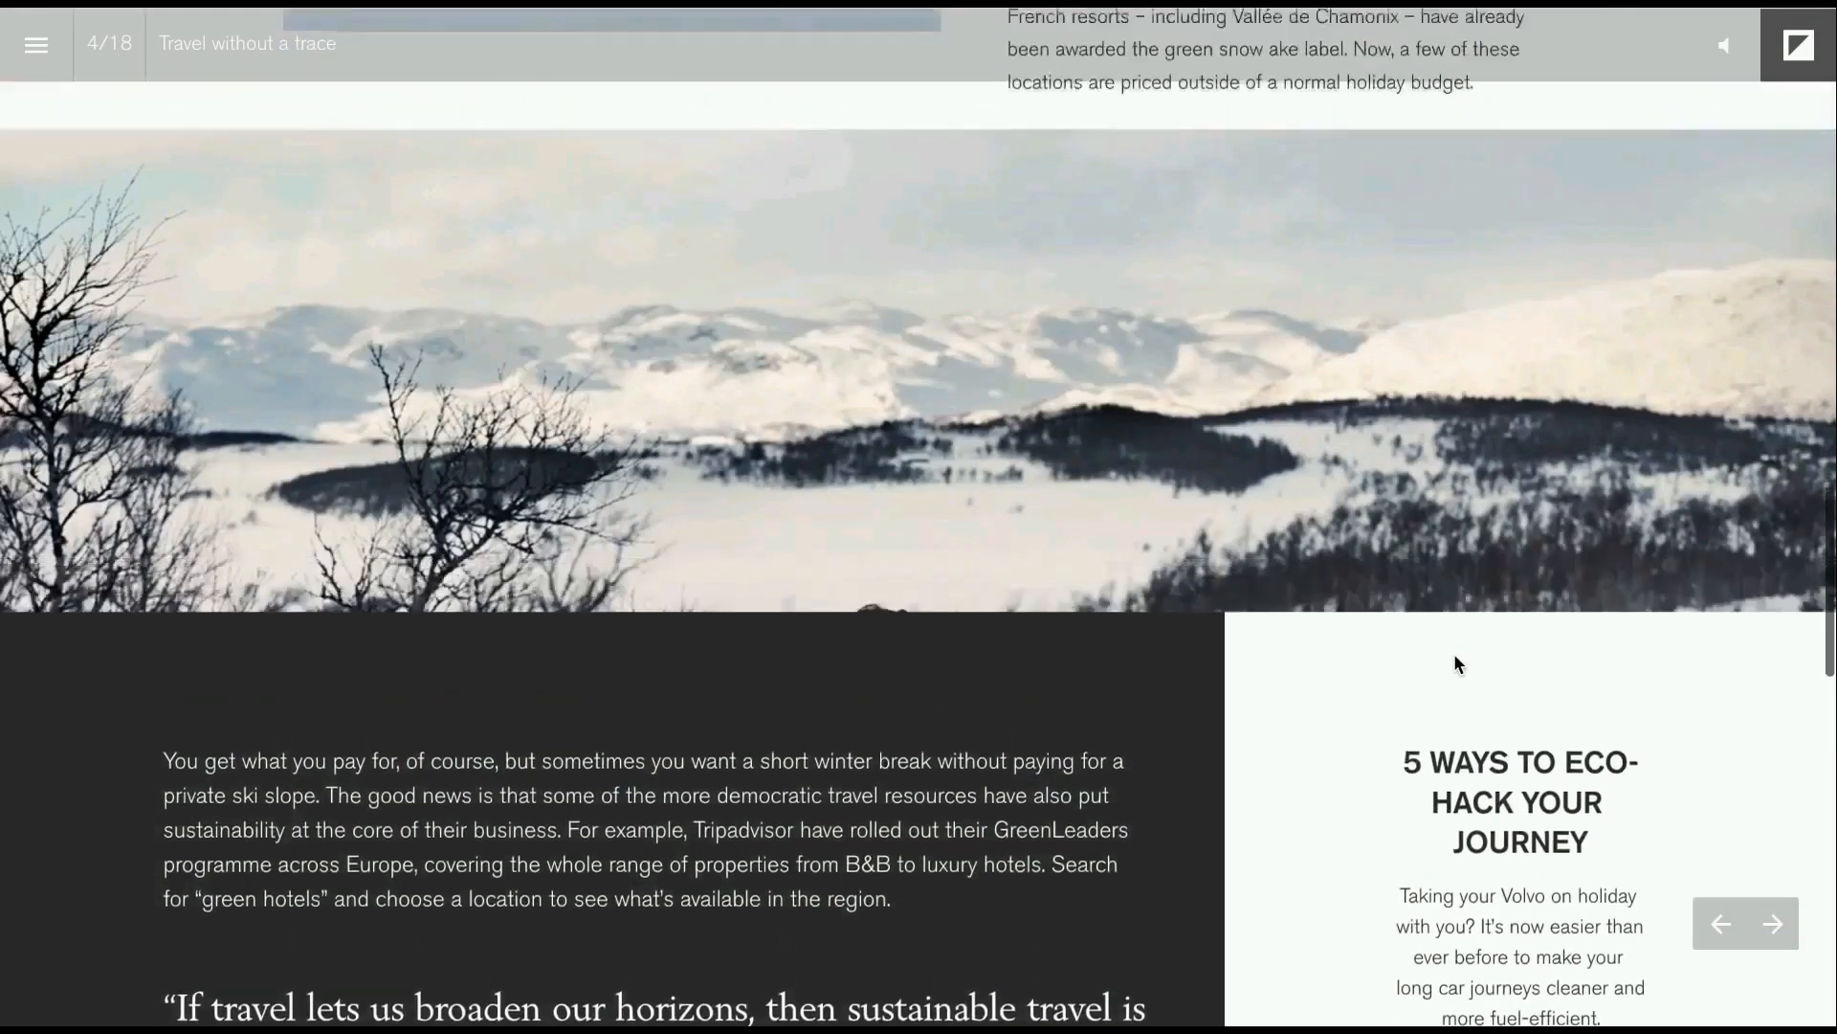
pyautogui.scroll(3, 1455, 660)
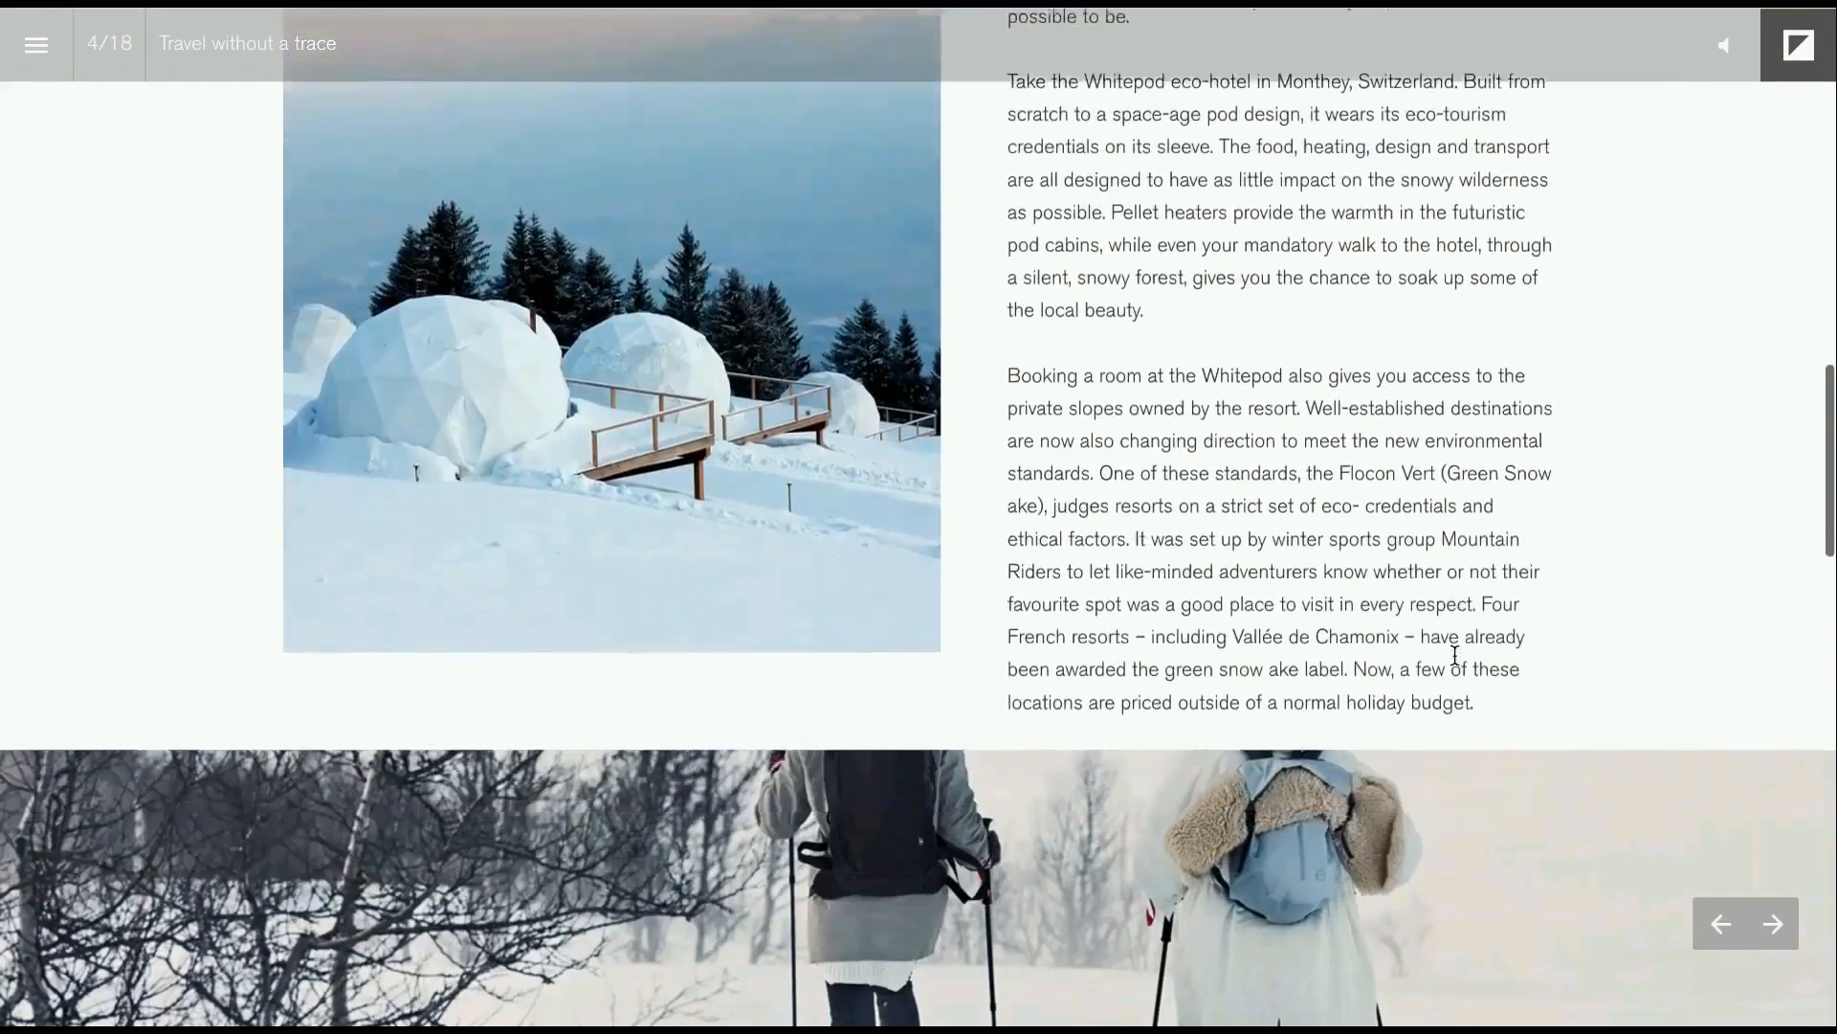
pyautogui.scroll(-5, 1455, 660)
pyautogui.scroll(-5, 1455, 653)
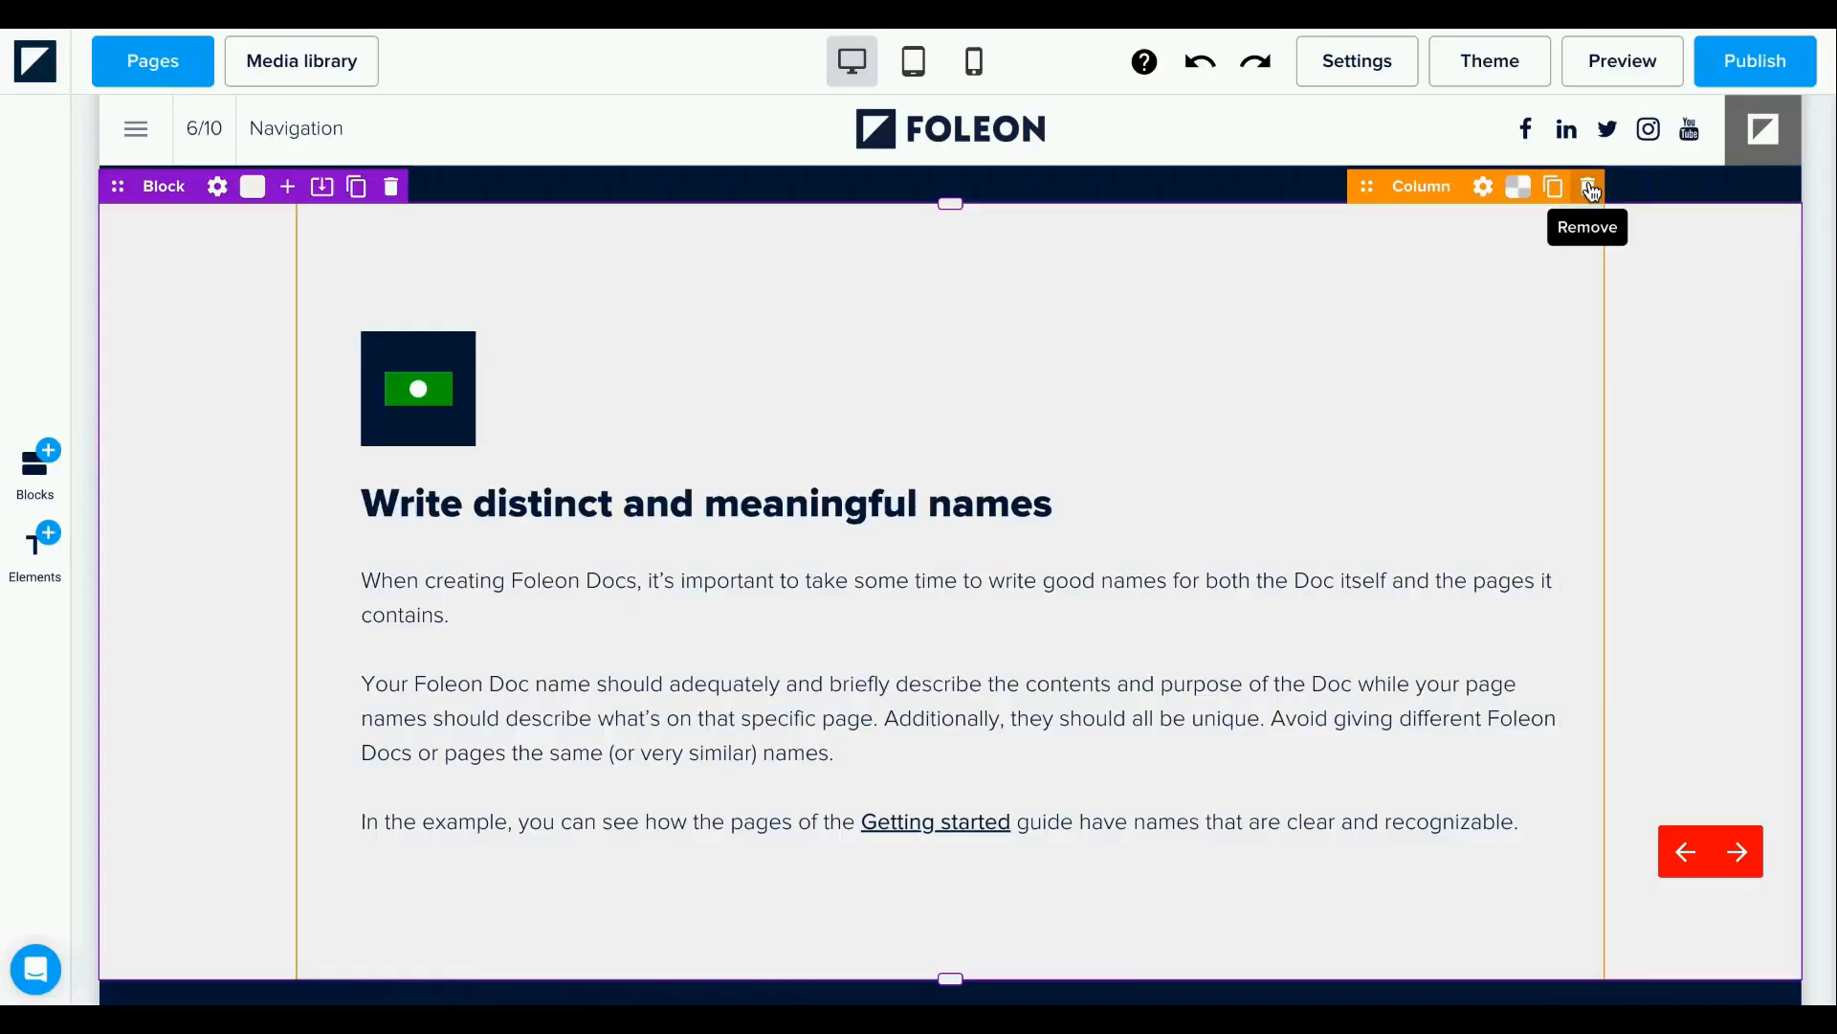
# Remove the column from the "Write distinct and meaningful names" block and set the block's background image to marketer_7.
pyautogui.click(1589, 184)
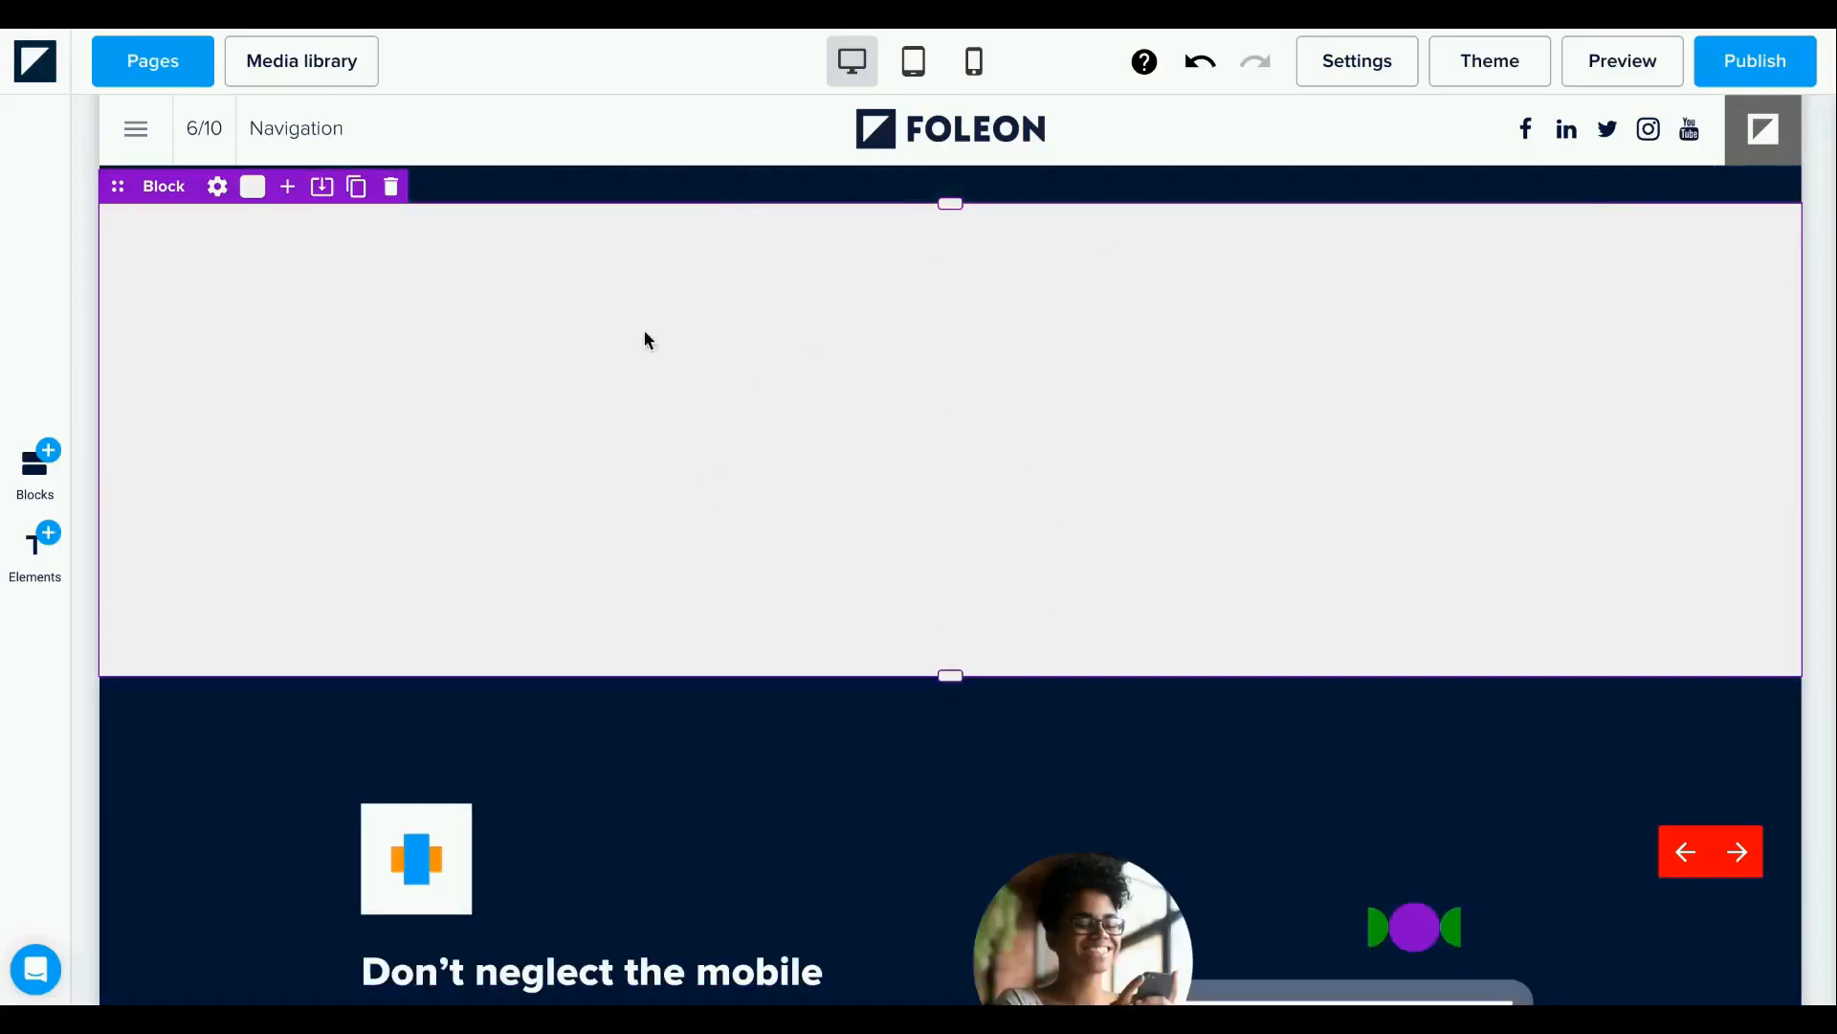
pyautogui.click(252, 187)
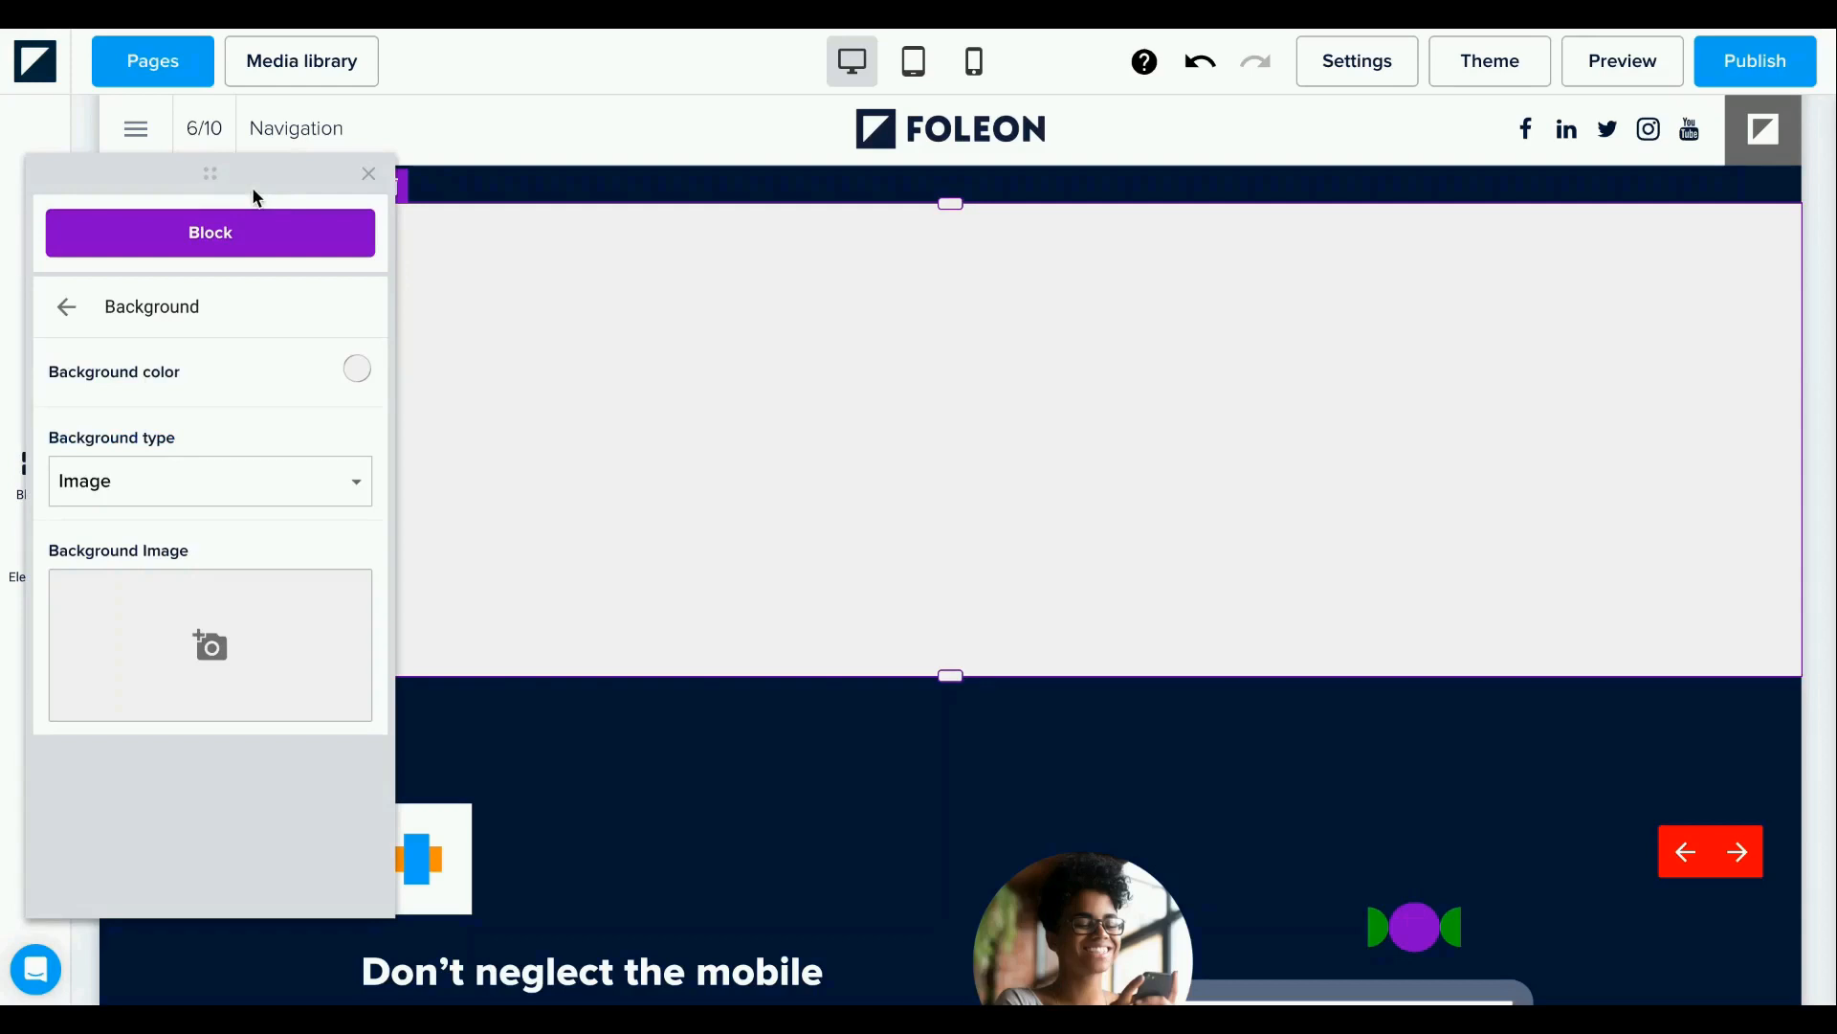
pyautogui.click(209, 651)
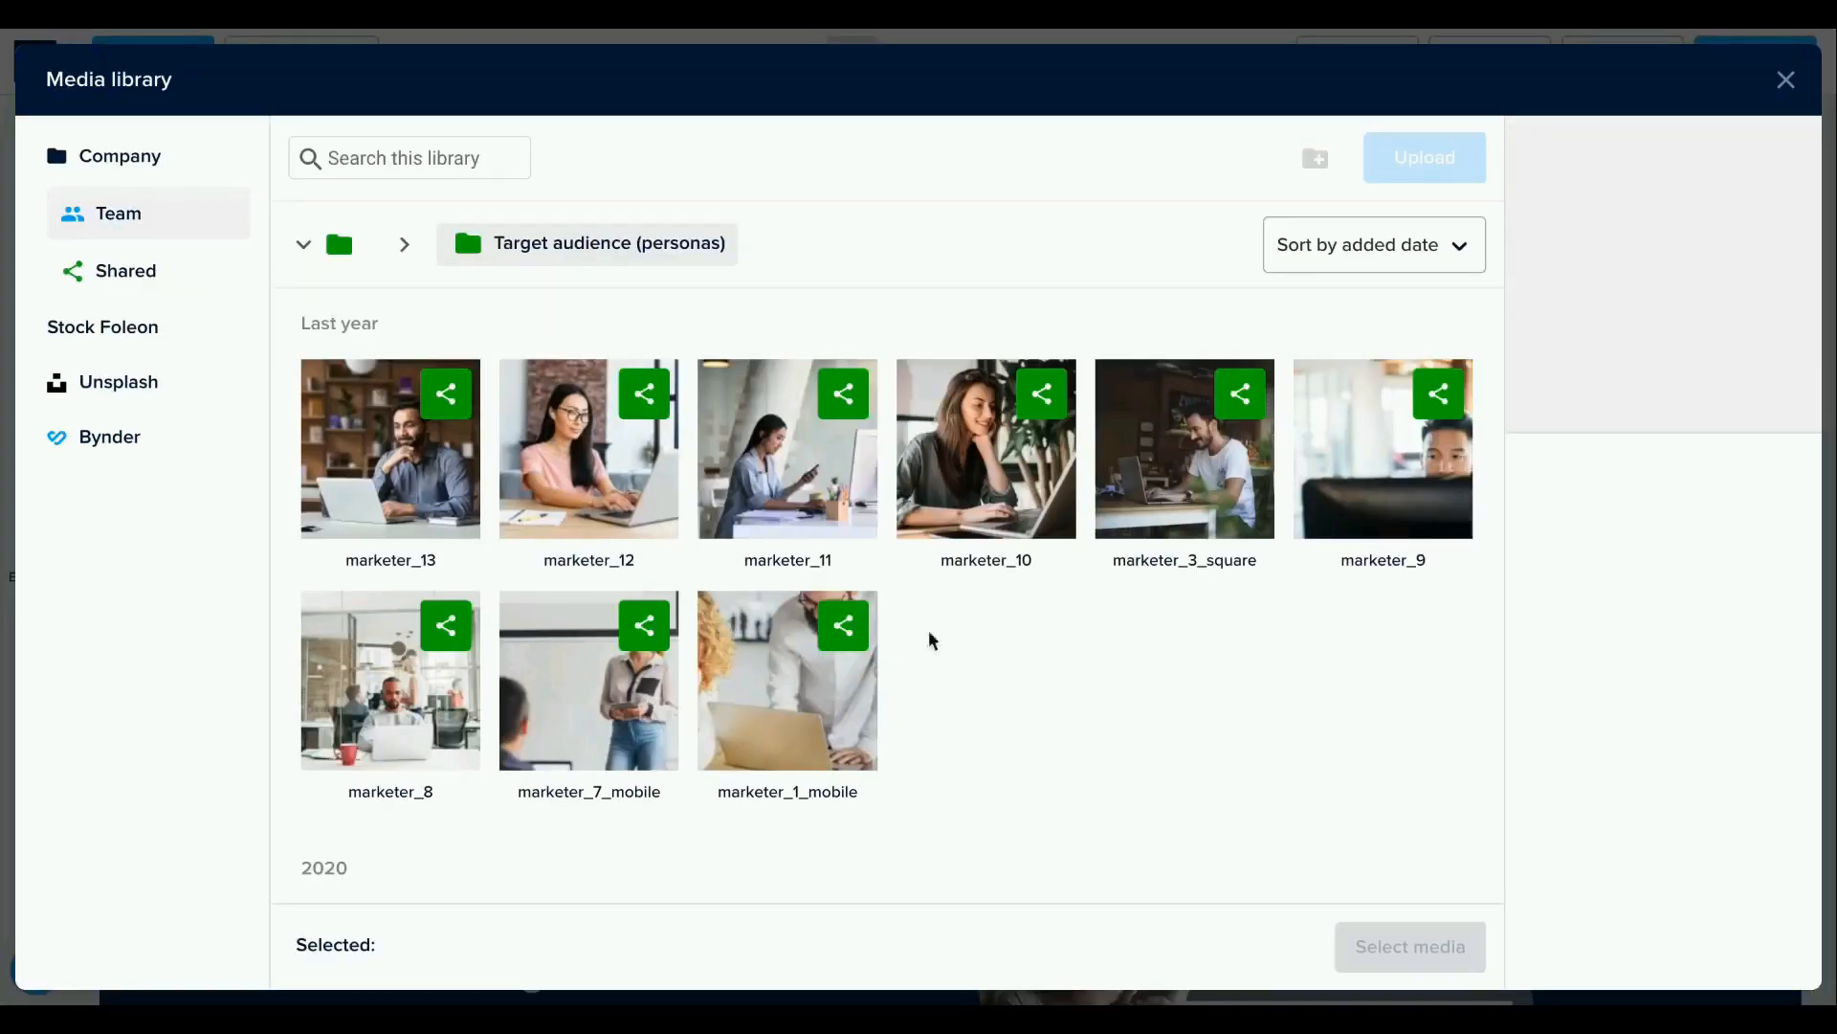
pyautogui.scroll(-5, 1088, 647)
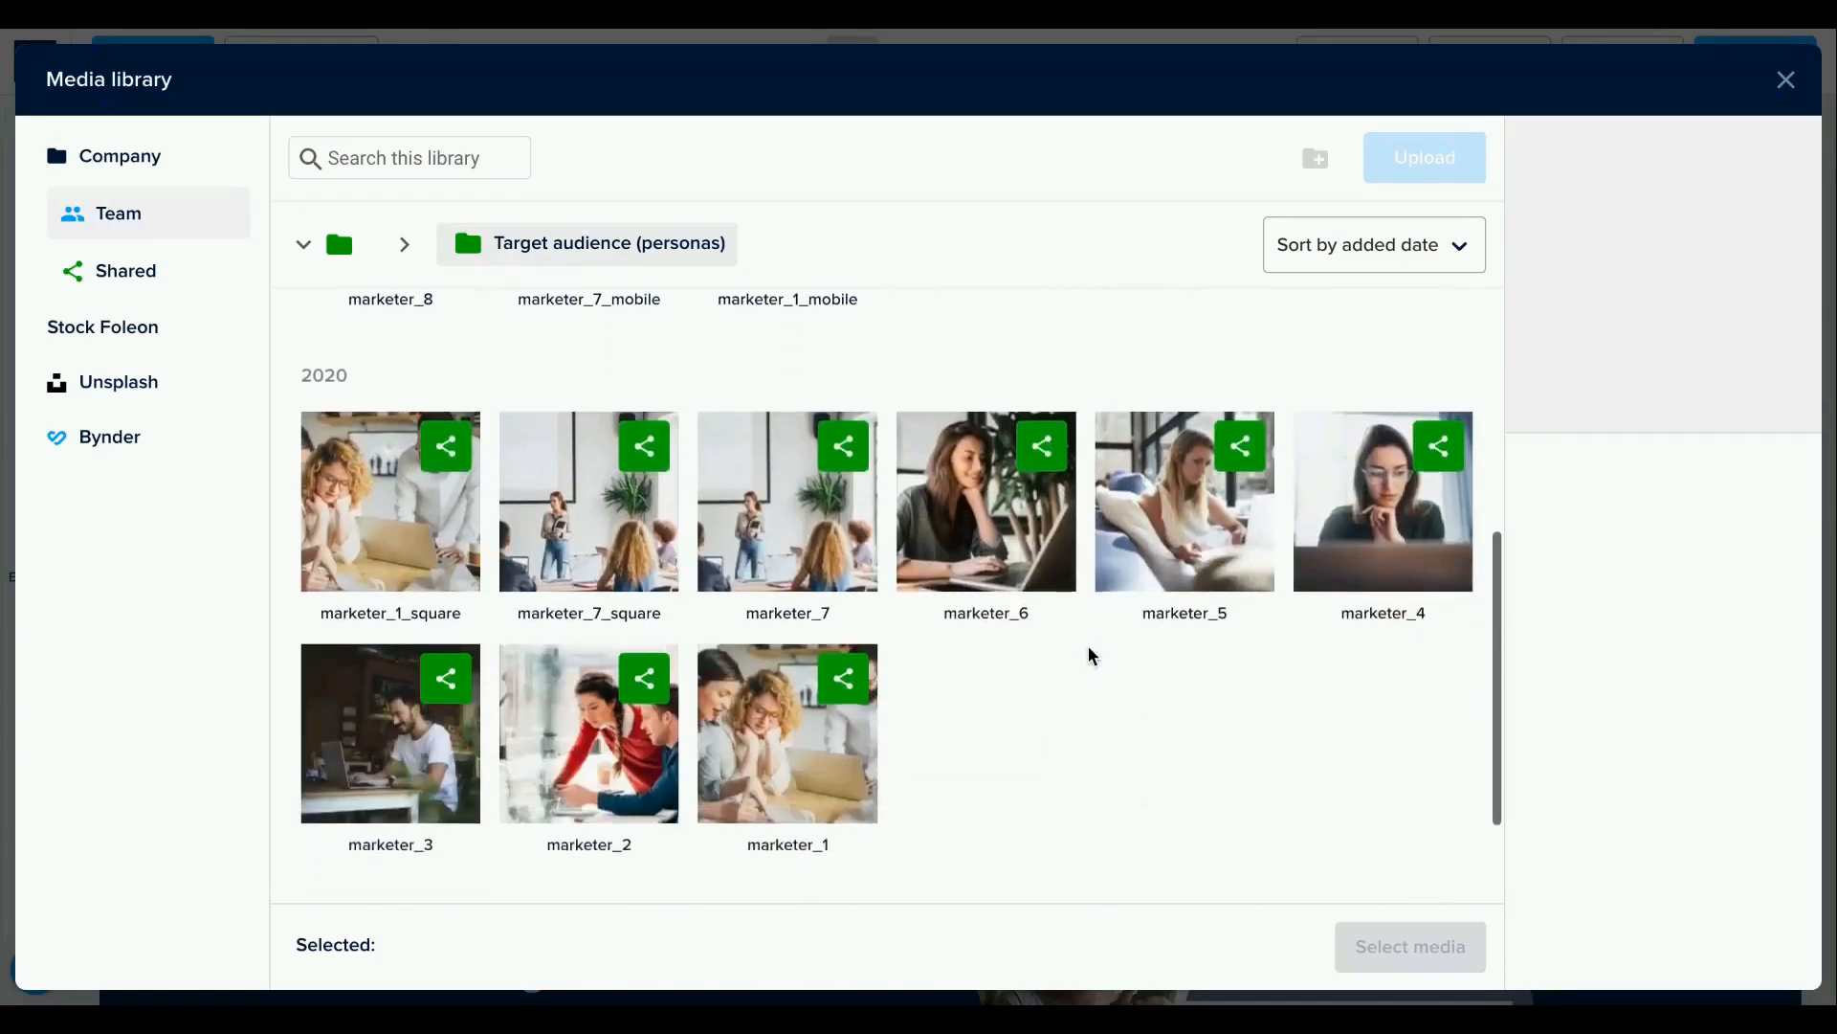
pyautogui.scroll(-1, 1088, 654)
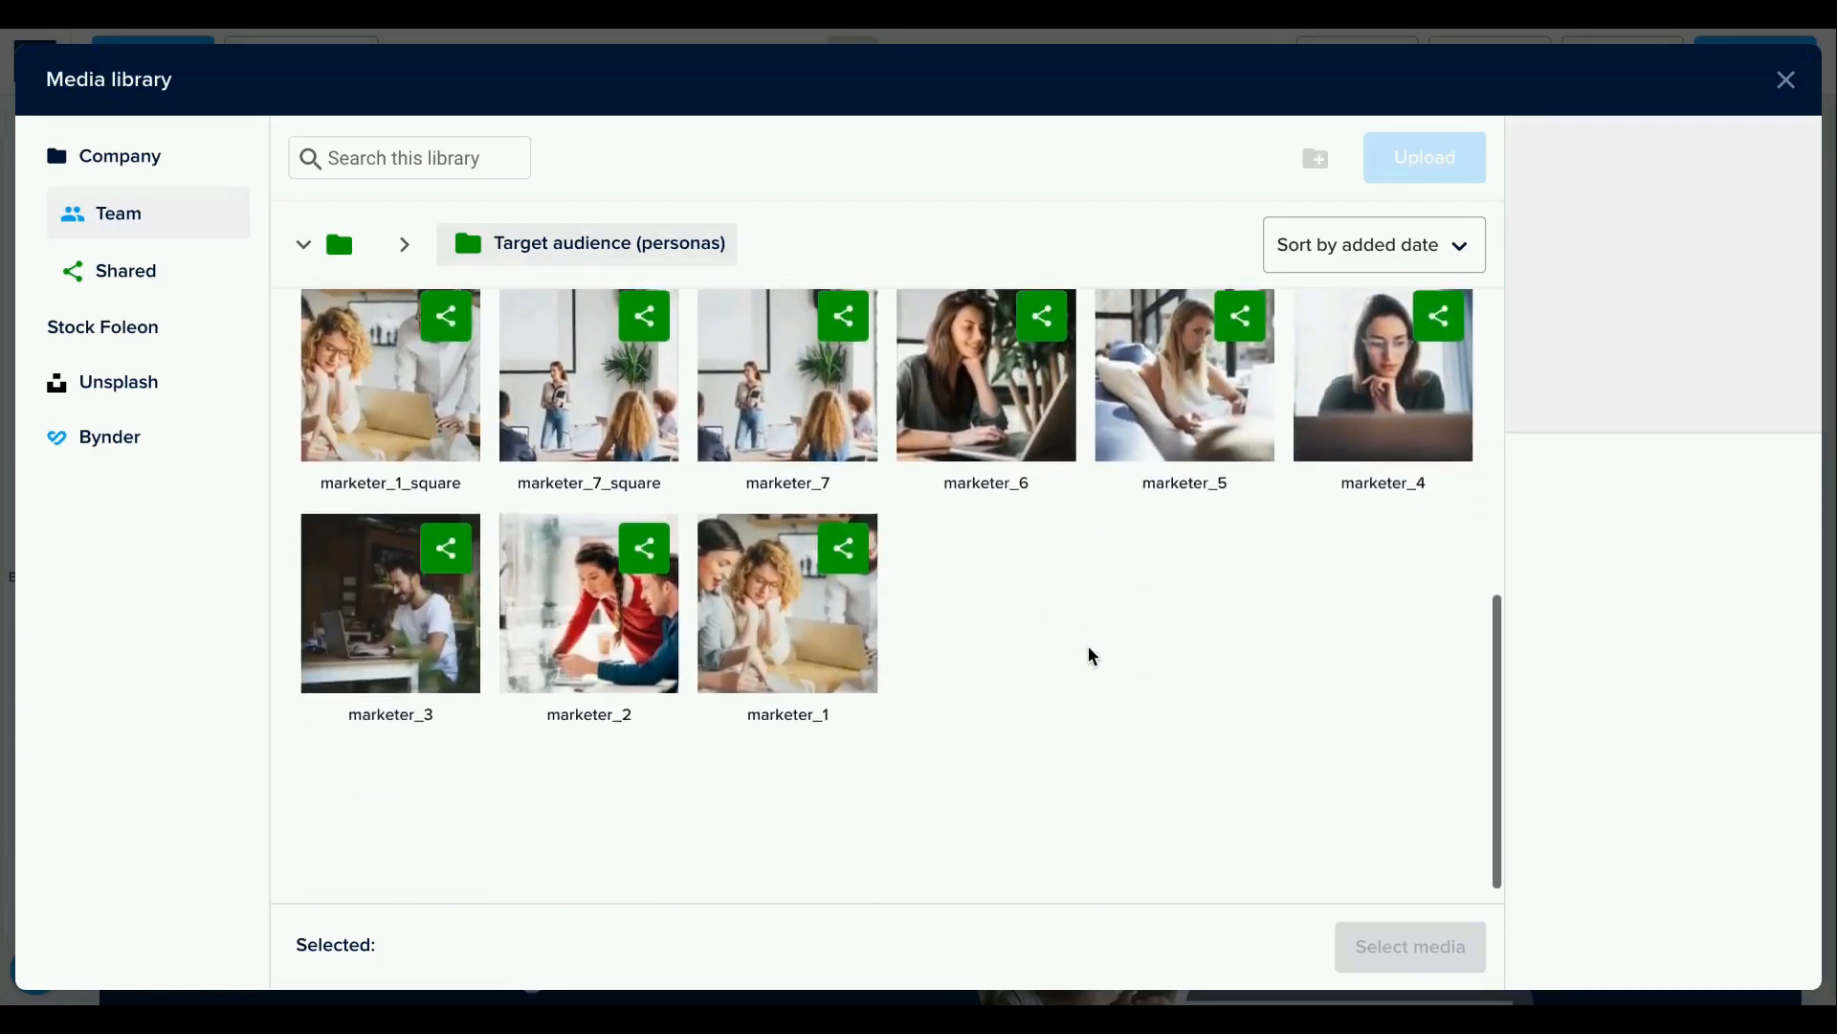
pyautogui.click(804, 431)
pyautogui.click(1356, 957)
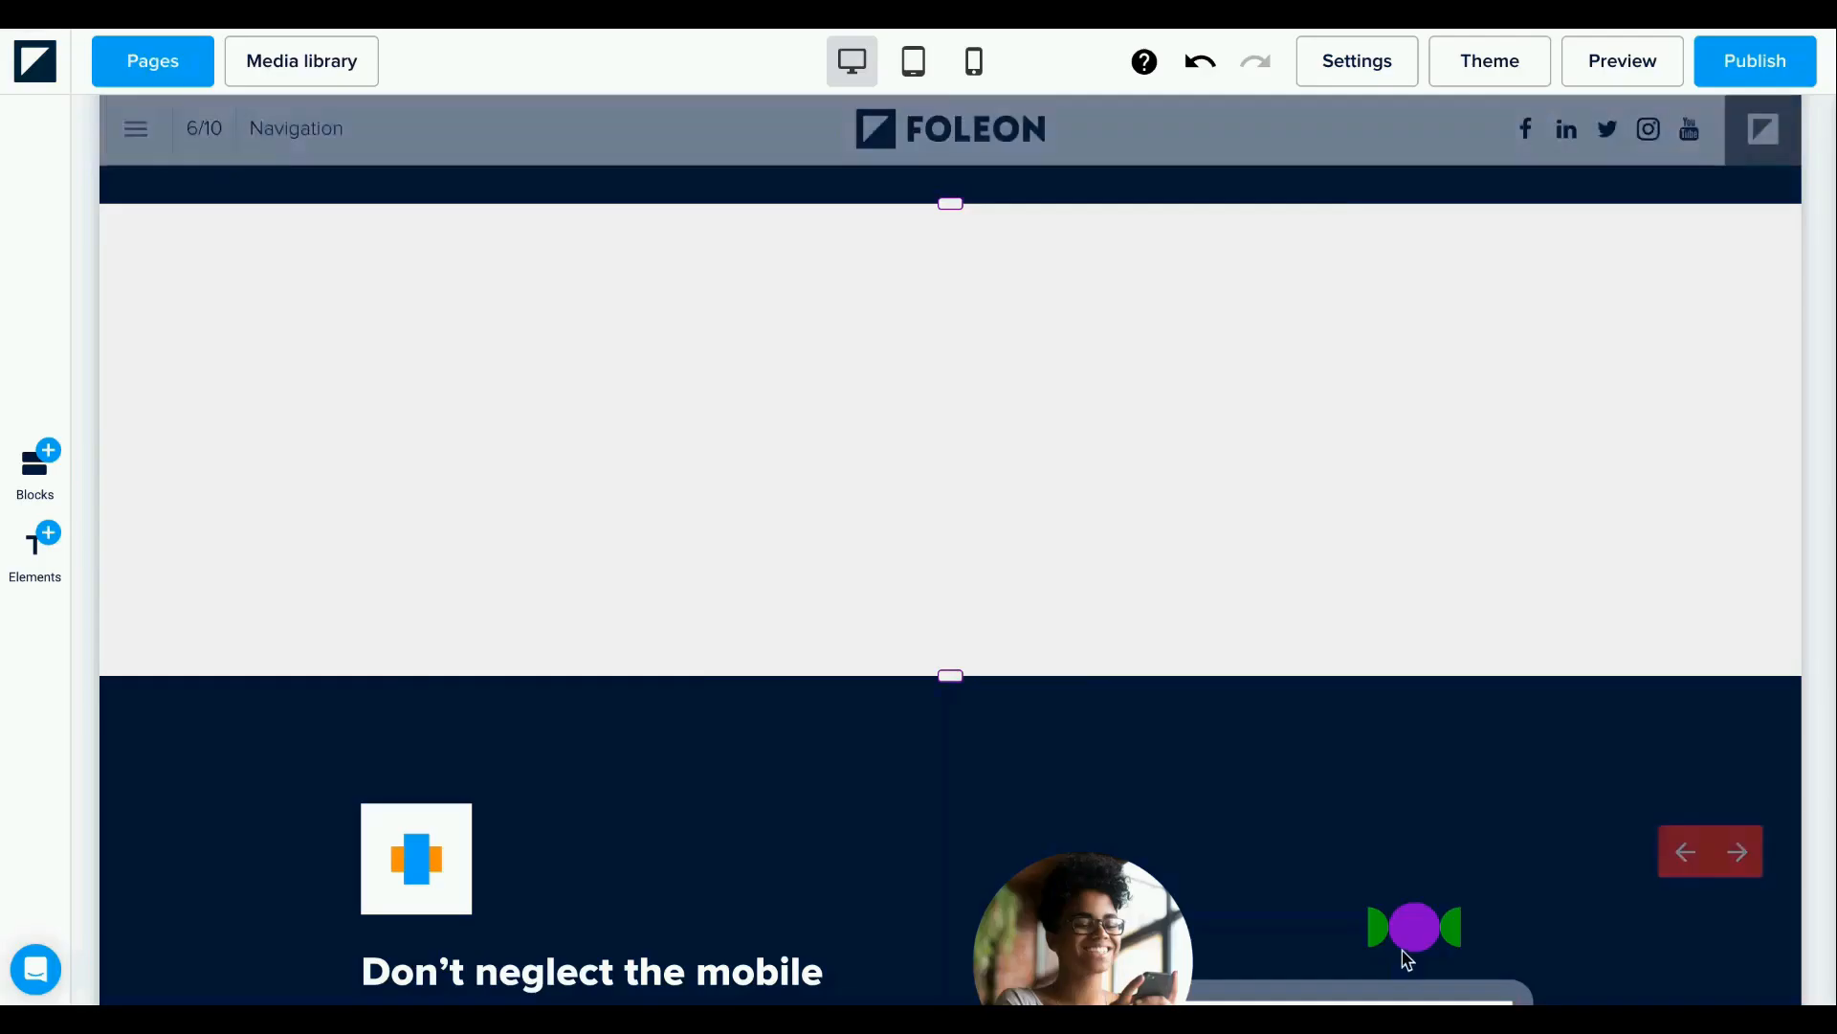
pyautogui.scroll(1, 1030, 620)
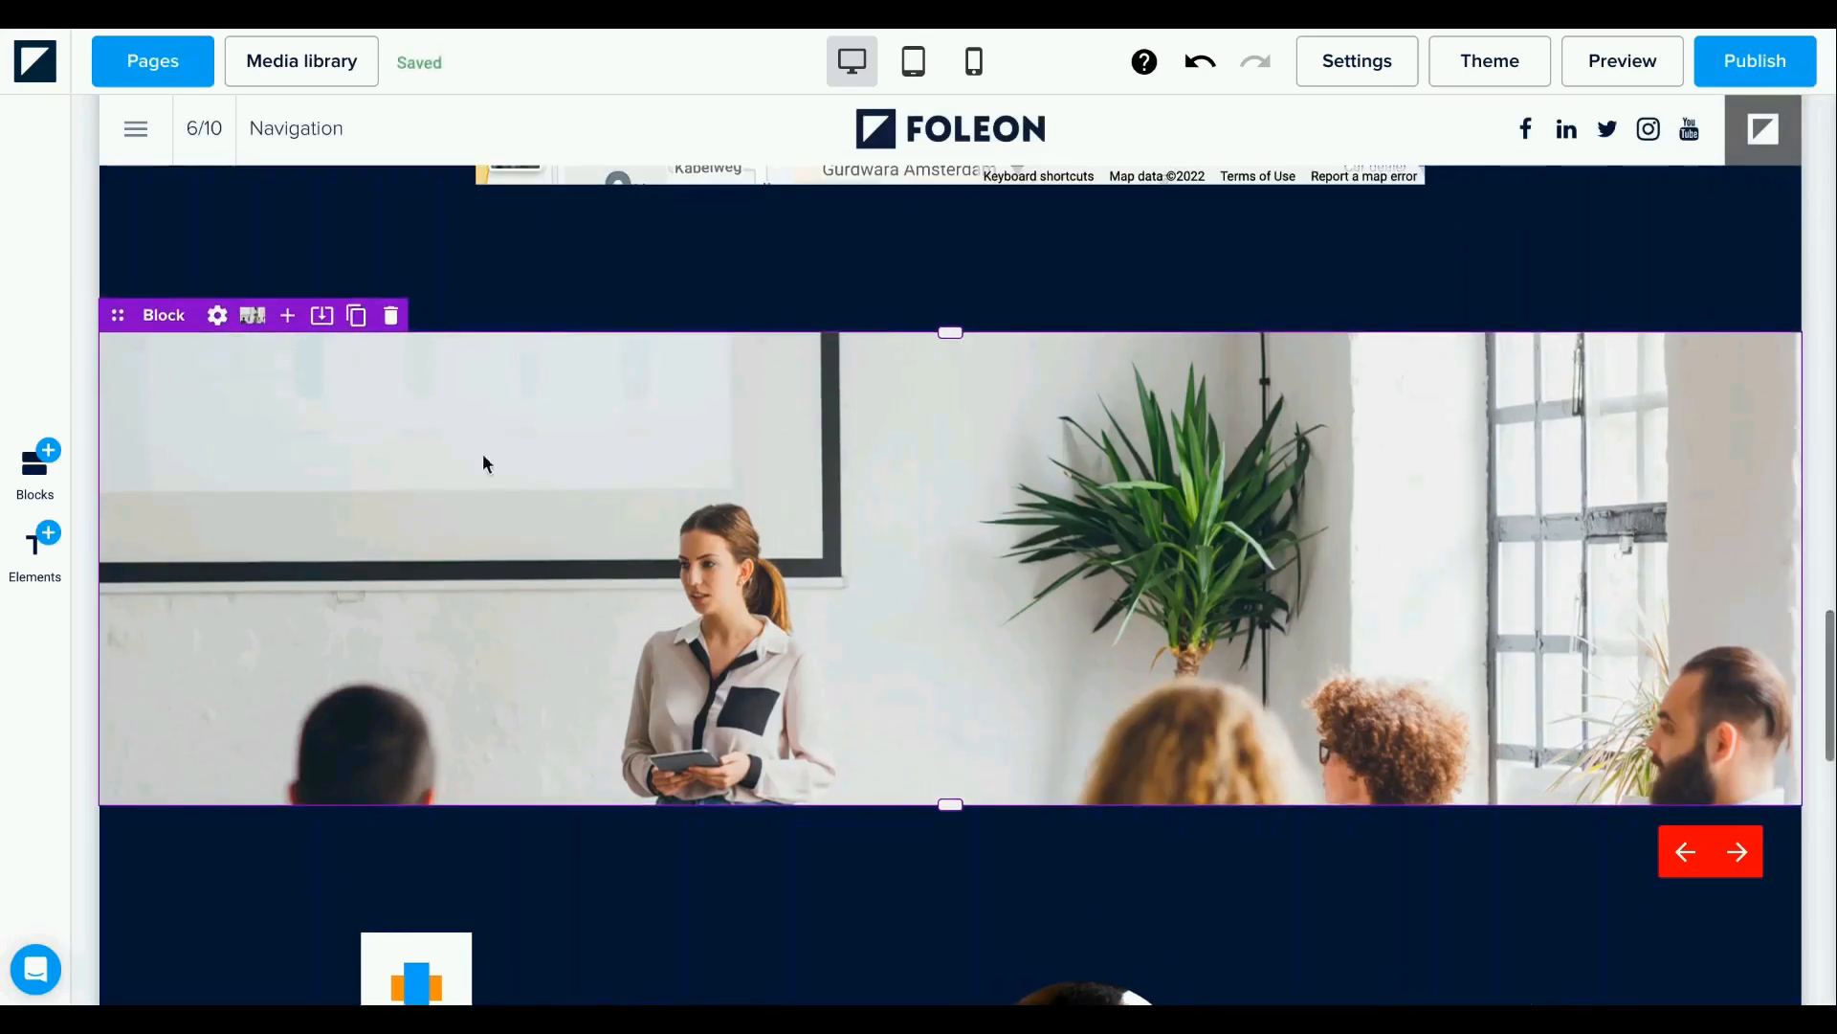
# Set the image block's background scroll speed to No scroll and check the effect on the page.
pyautogui.click(217, 317)
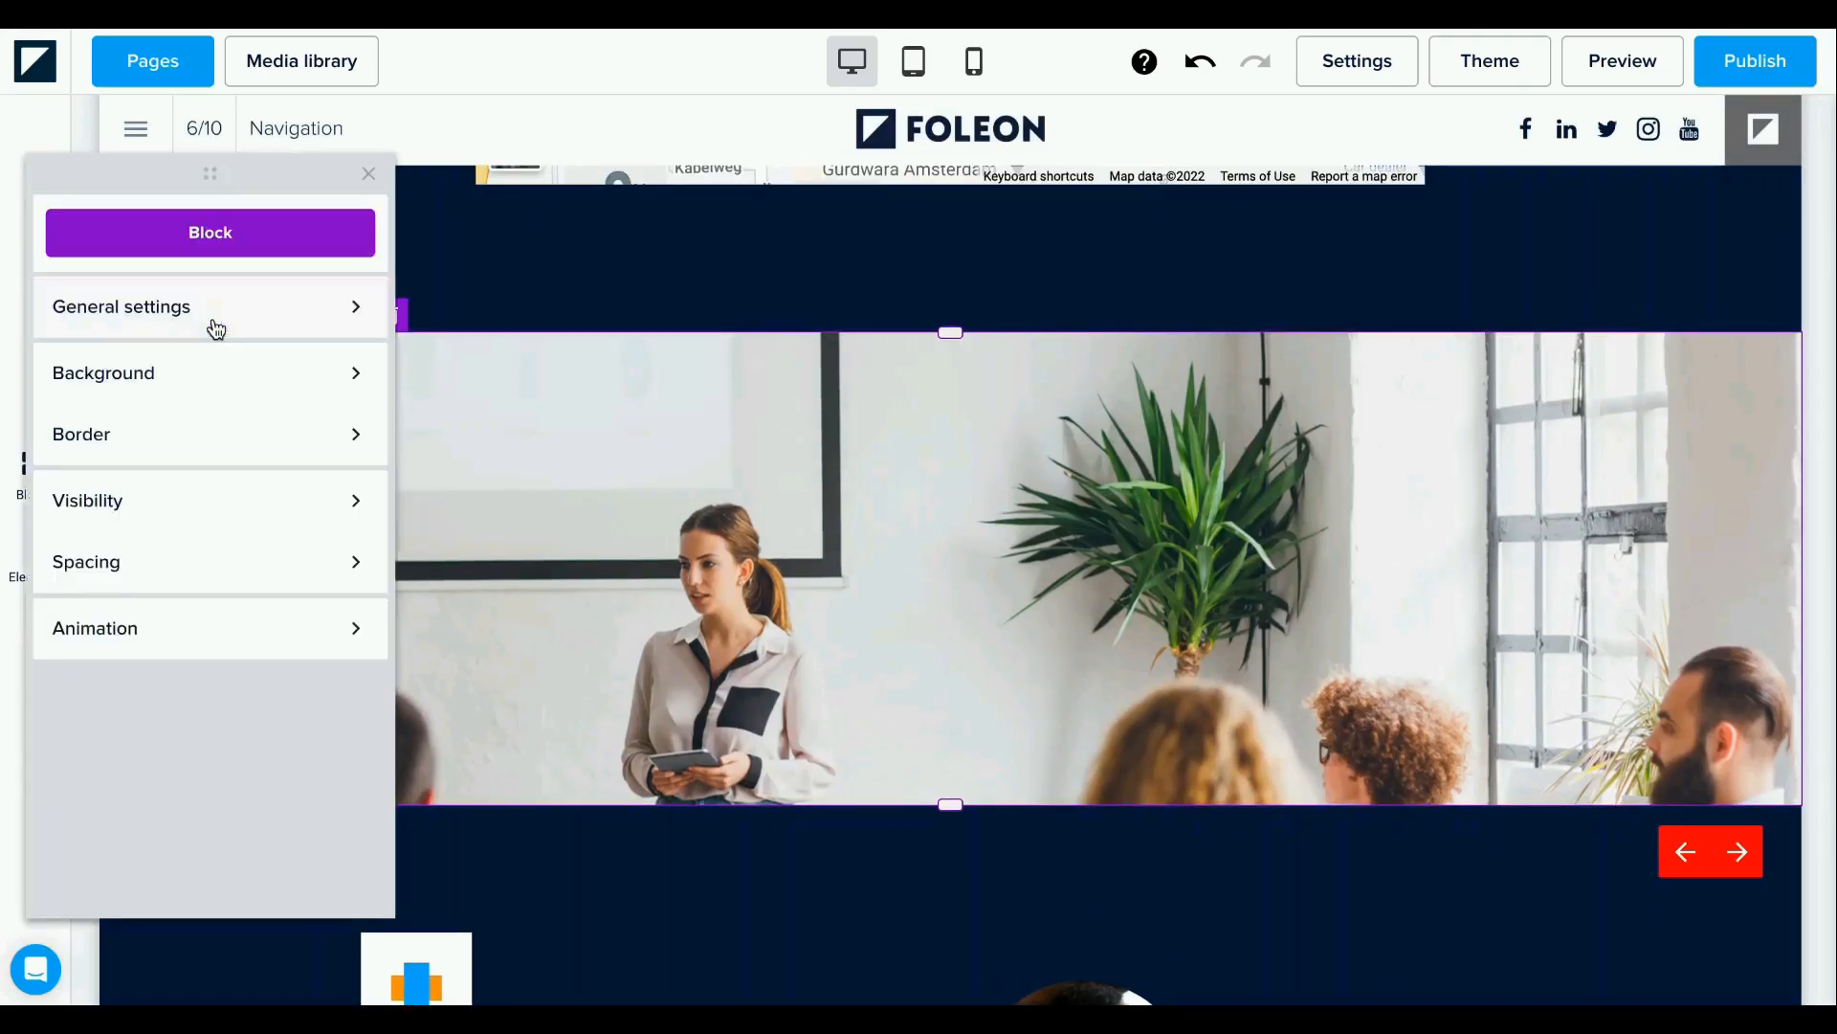
pyautogui.click(212, 375)
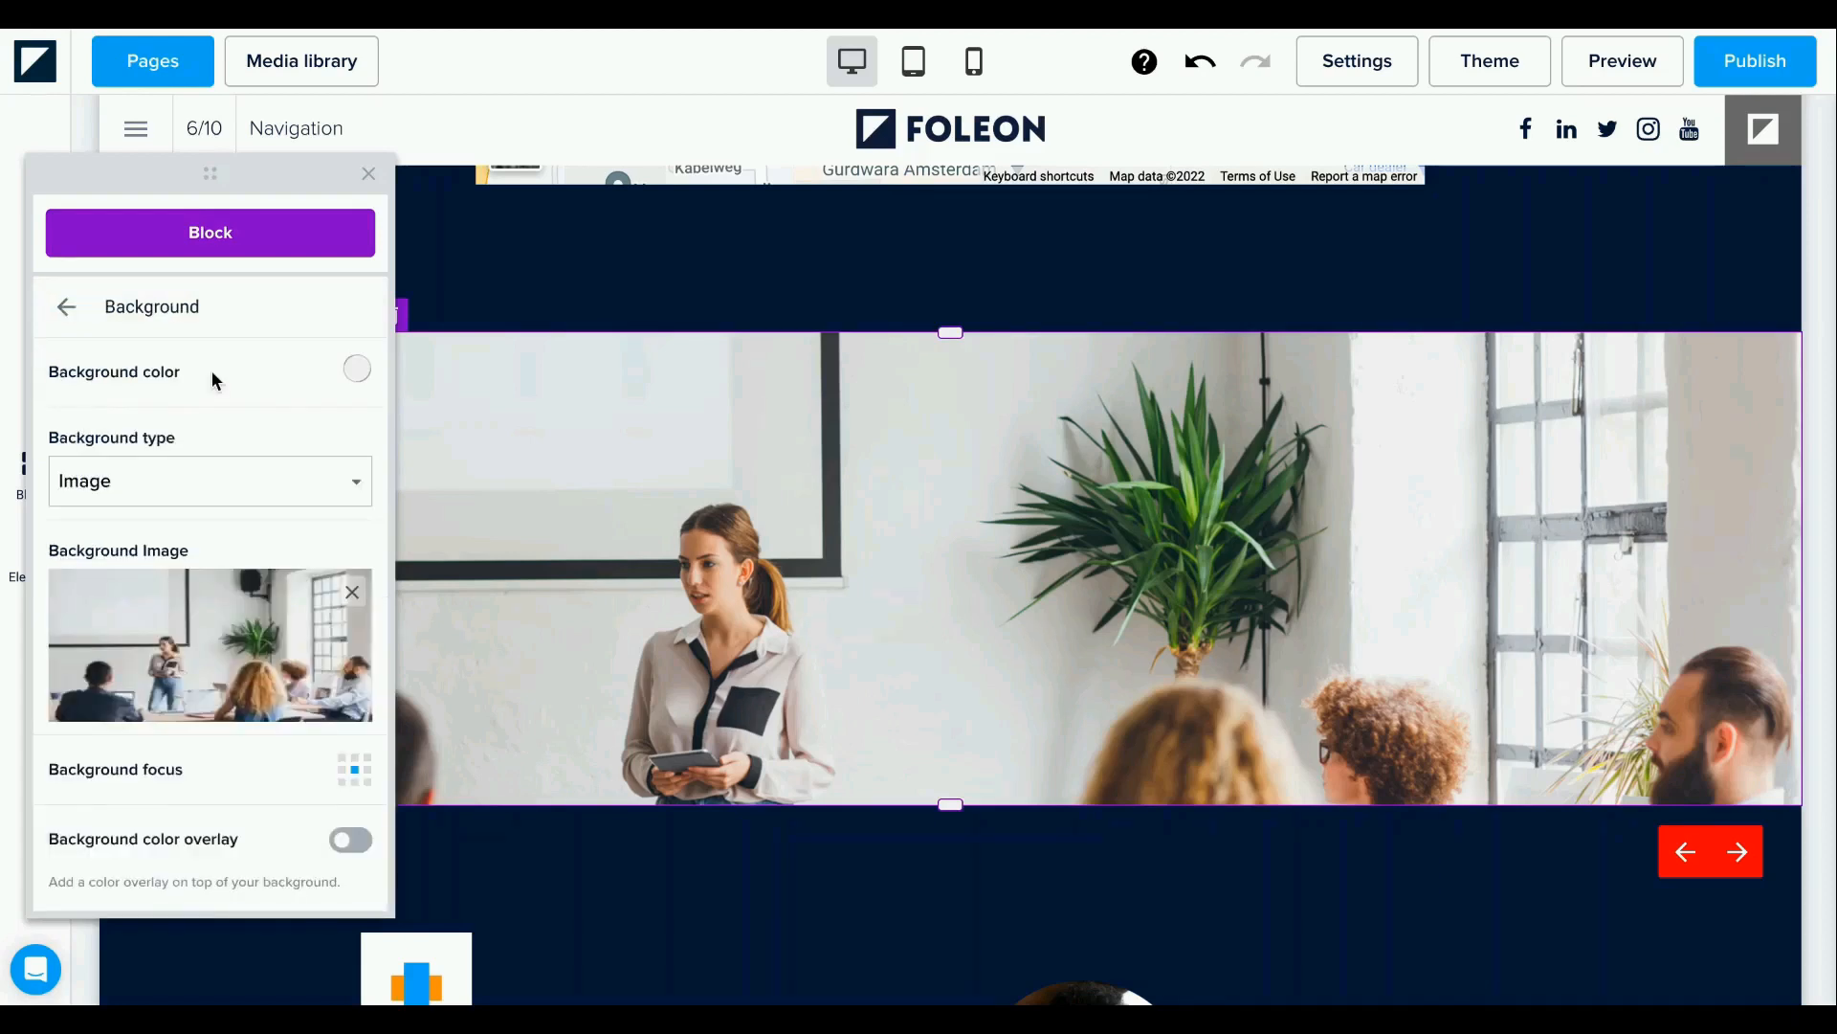
pyautogui.scroll(-2, 210, 371)
pyautogui.click(291, 821)
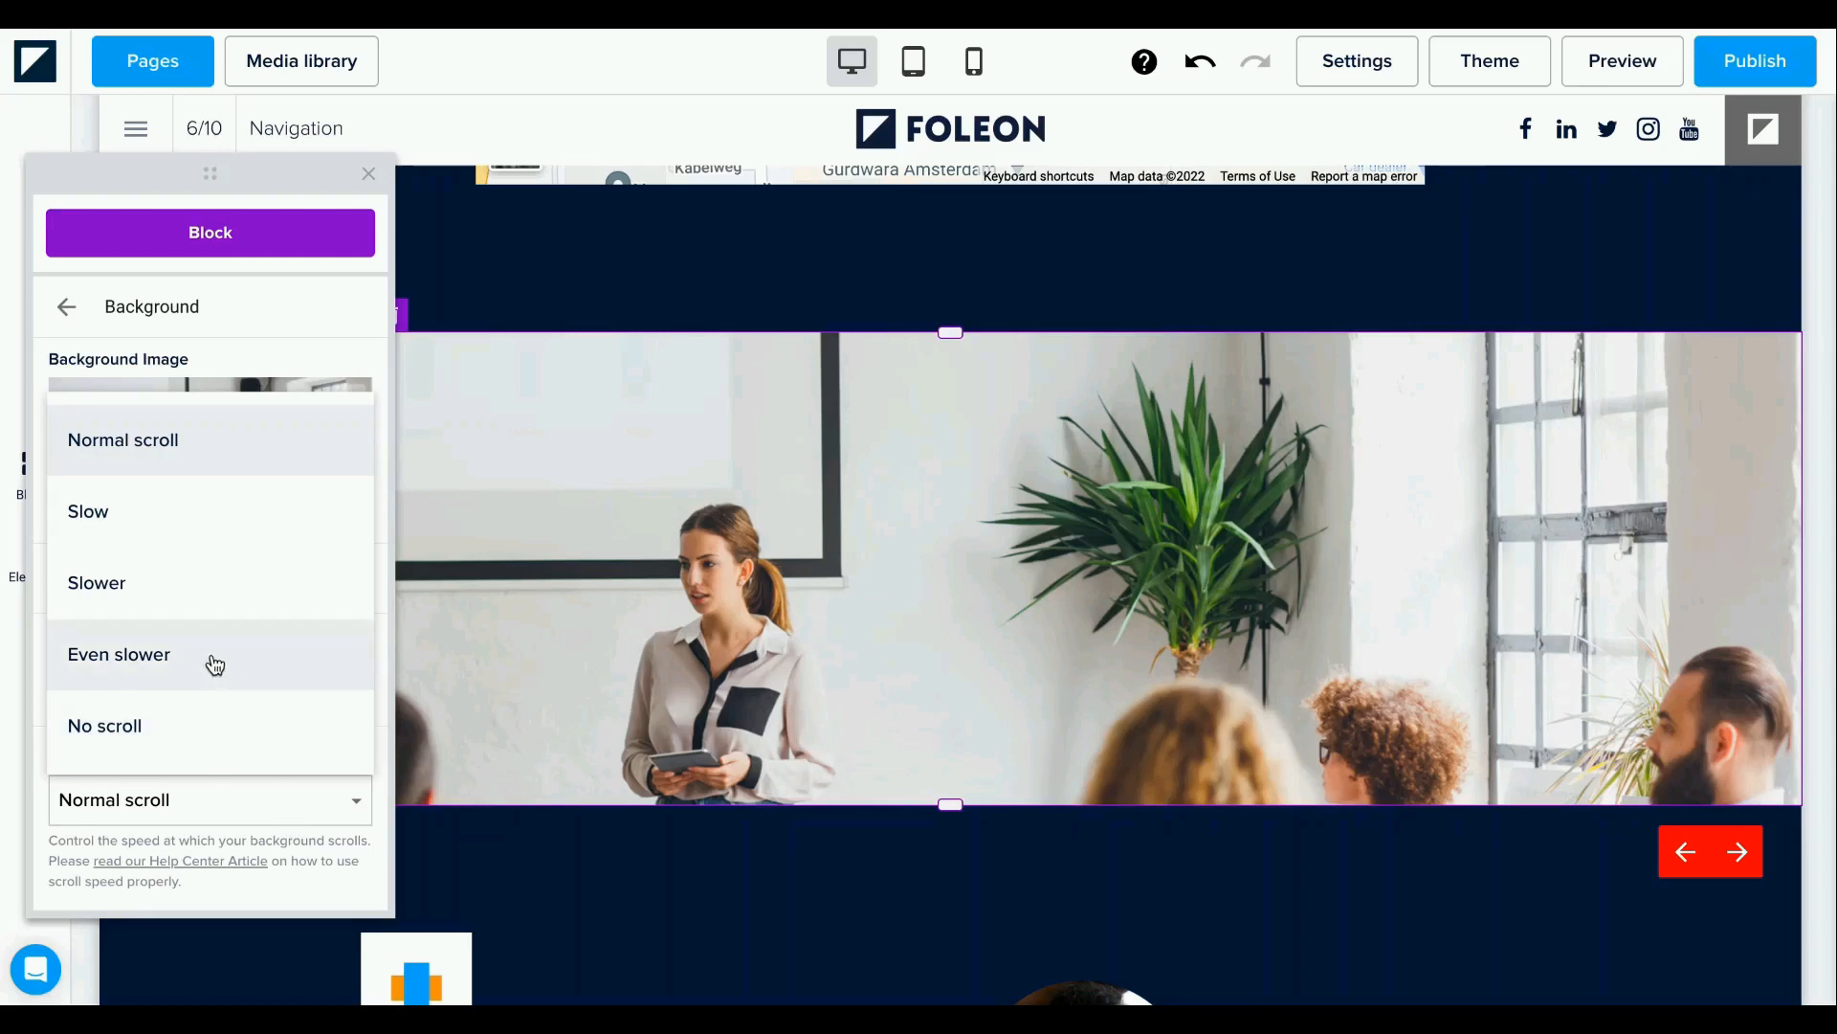
pyautogui.click(169, 725)
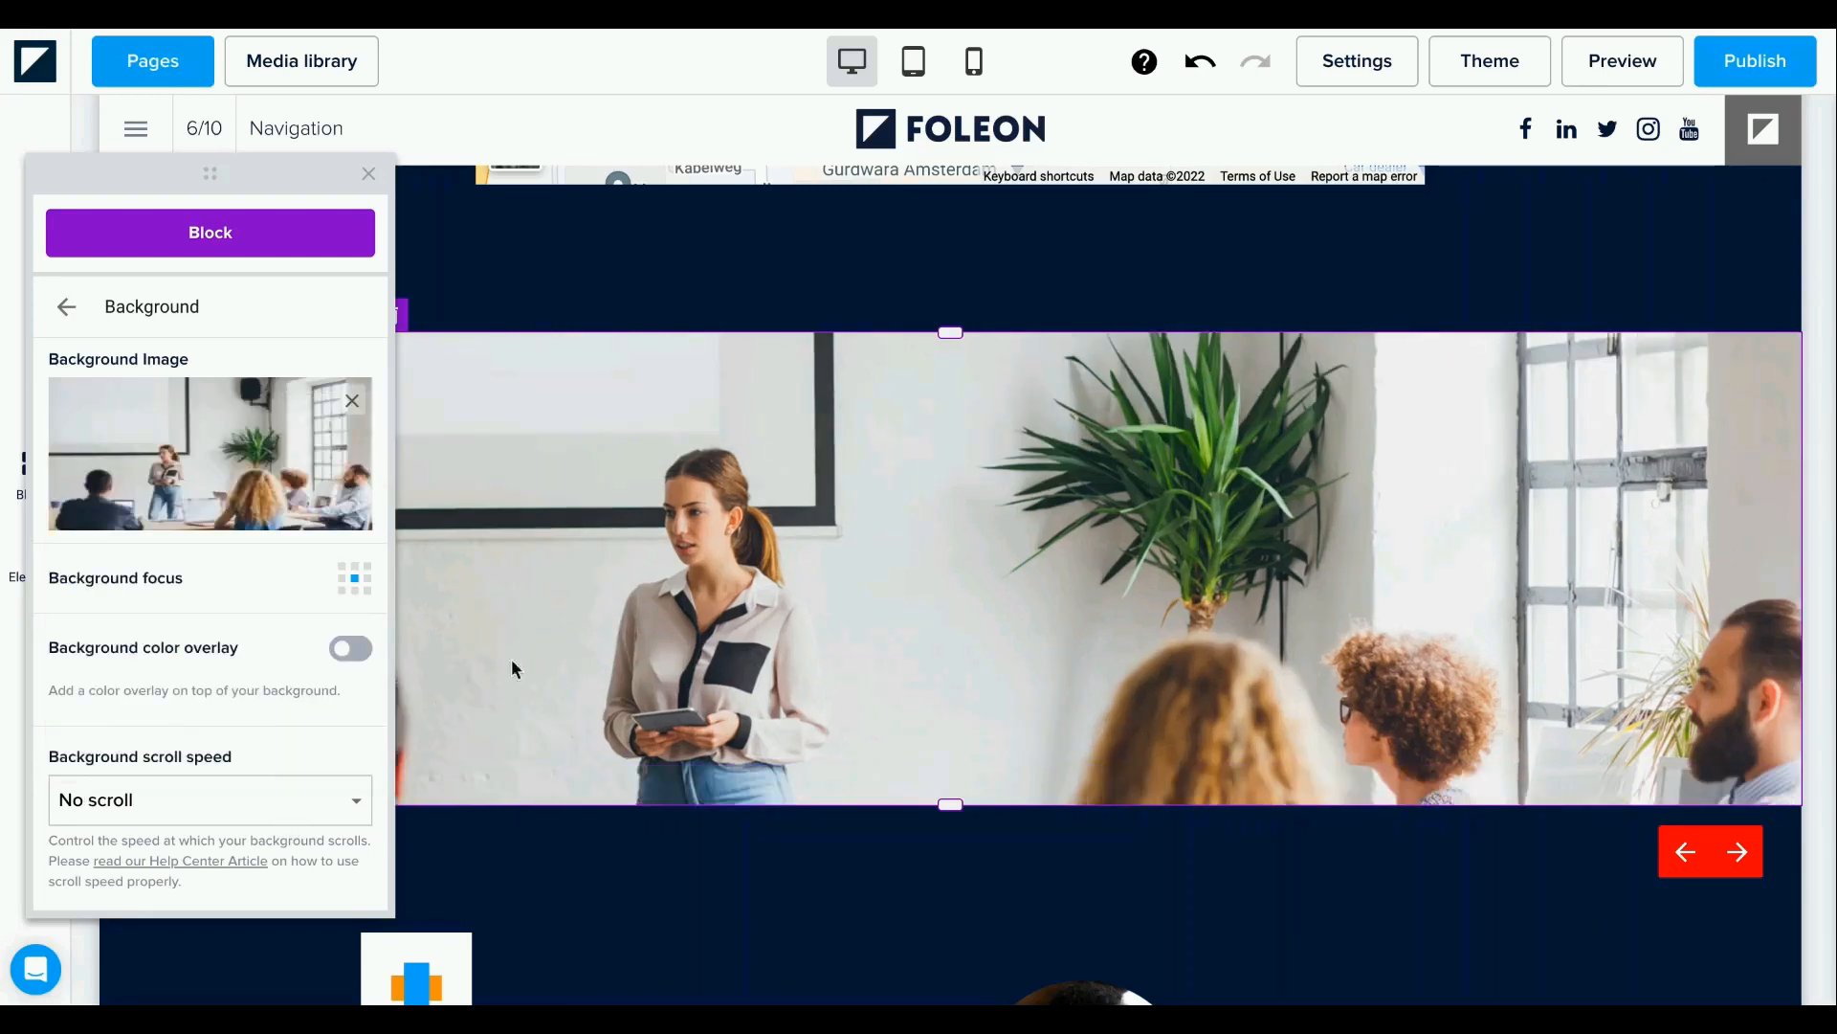
pyautogui.scroll(5, 653, 651)
pyautogui.scroll(-5, 656, 660)
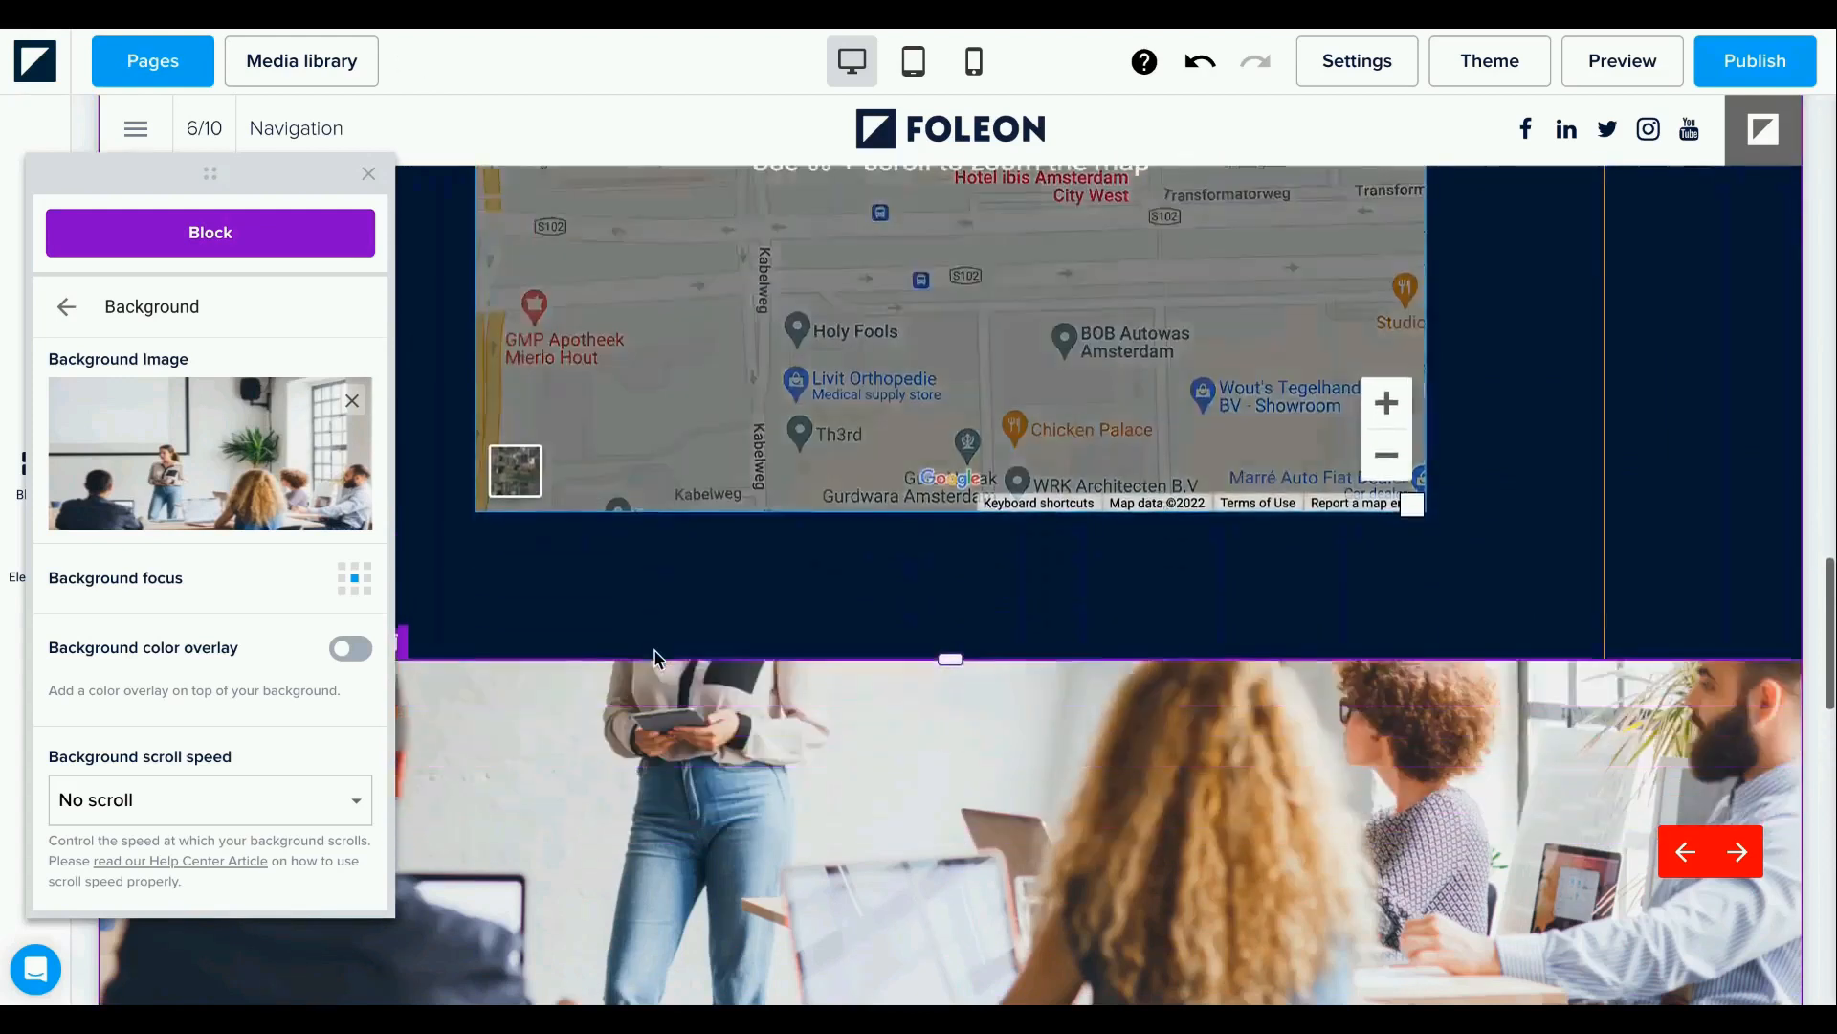
pyautogui.scroll(1, 655, 651)
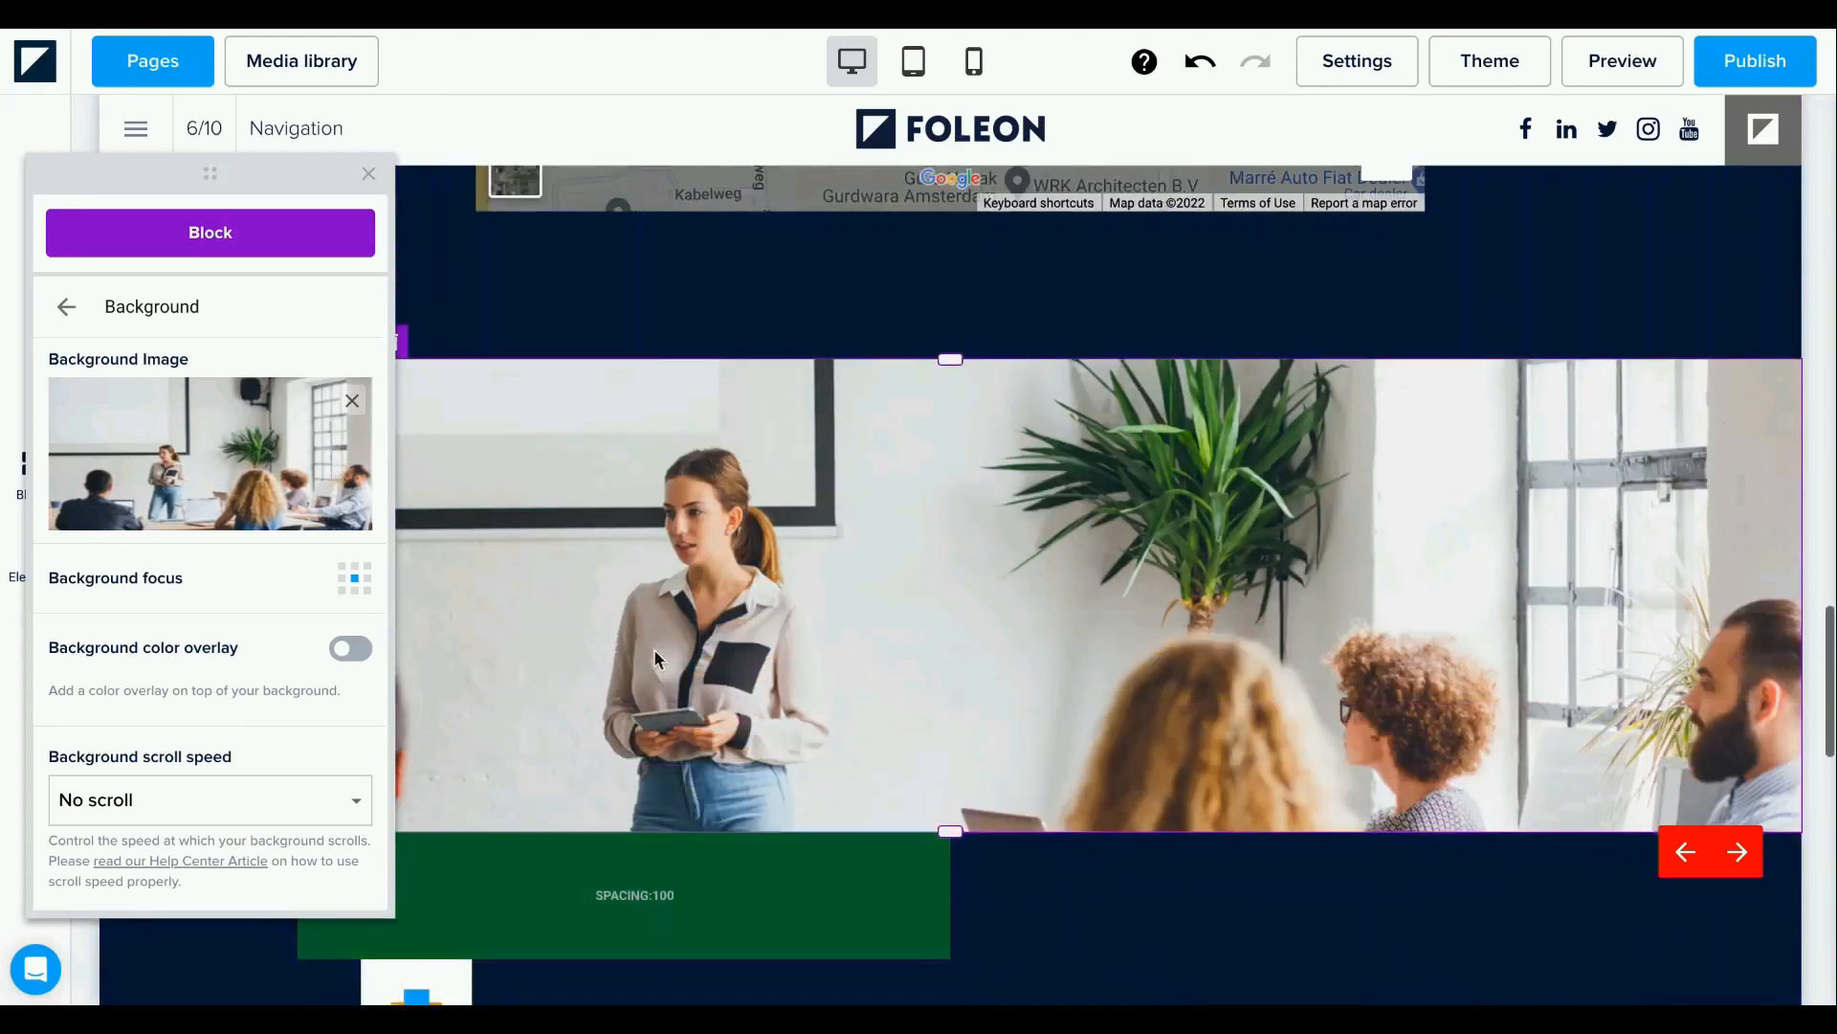
# Change the image block's background scroll speed to Even slower and check the effect on the page.
pyautogui.click(345, 807)
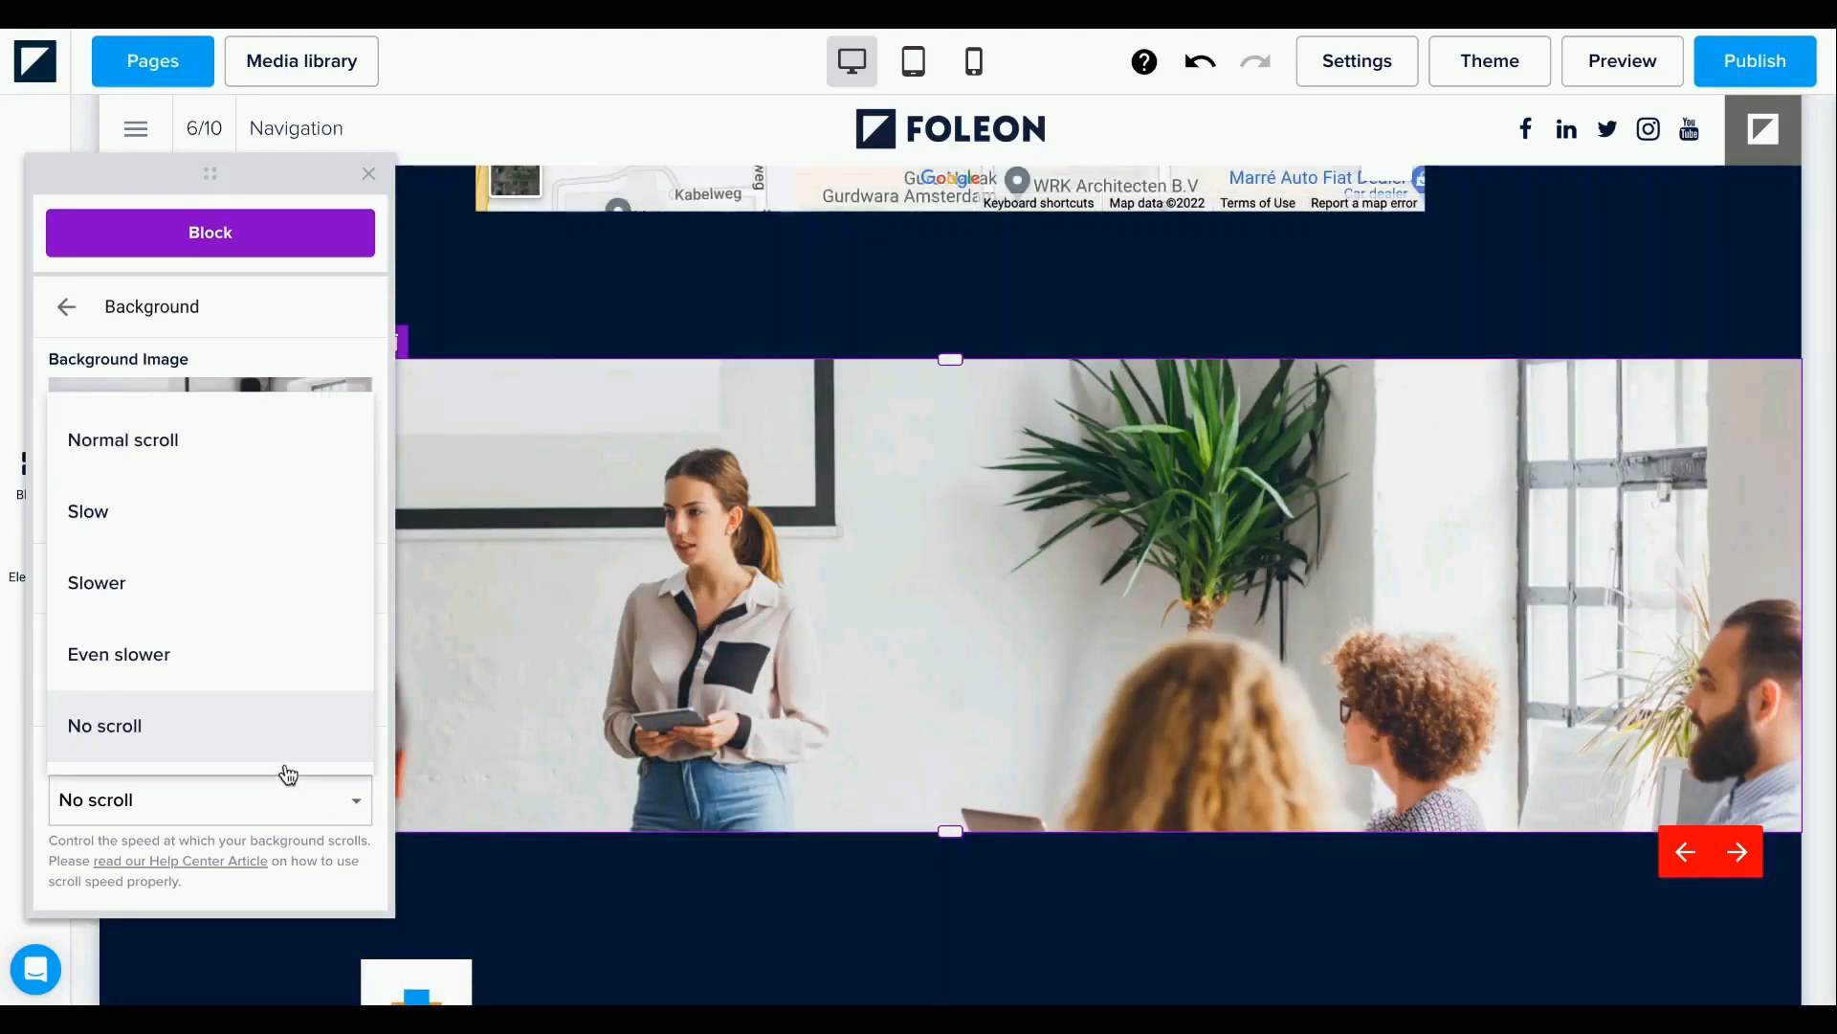
pyautogui.click(257, 668)
pyautogui.scroll(4, 641, 640)
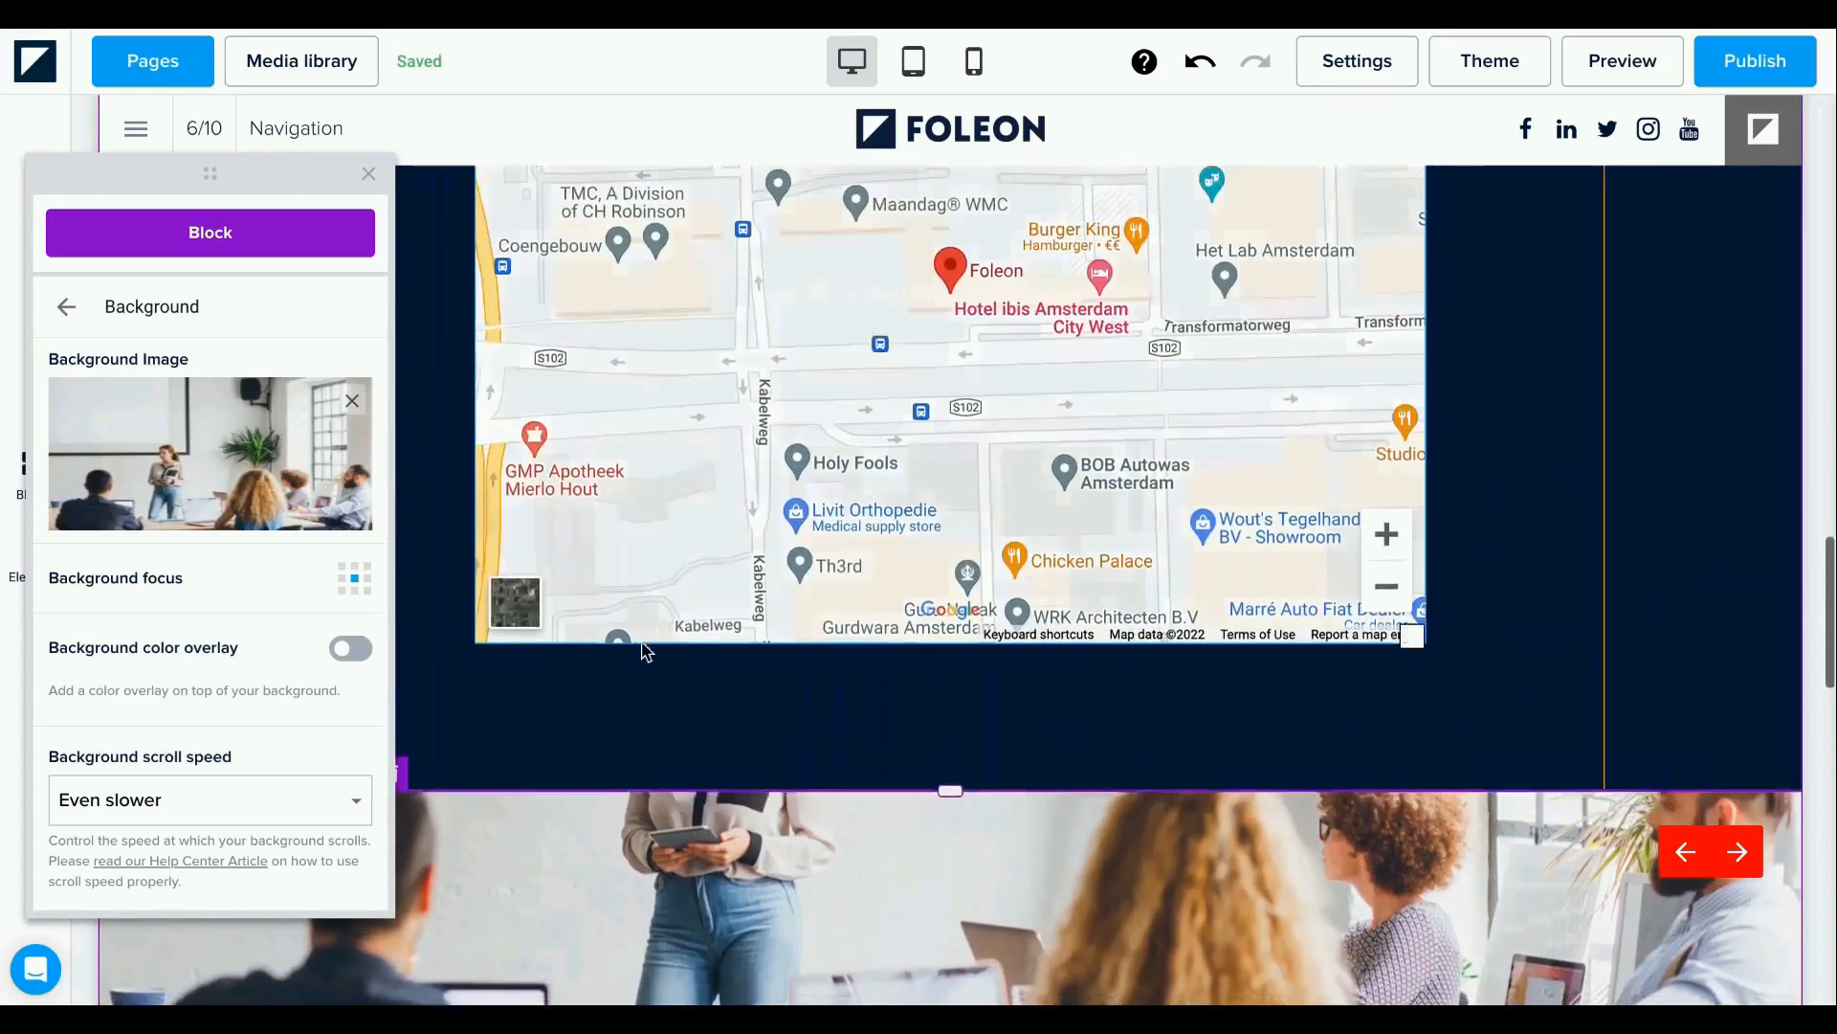
pyautogui.scroll(-7, 641, 641)
pyautogui.scroll(3, 643, 644)
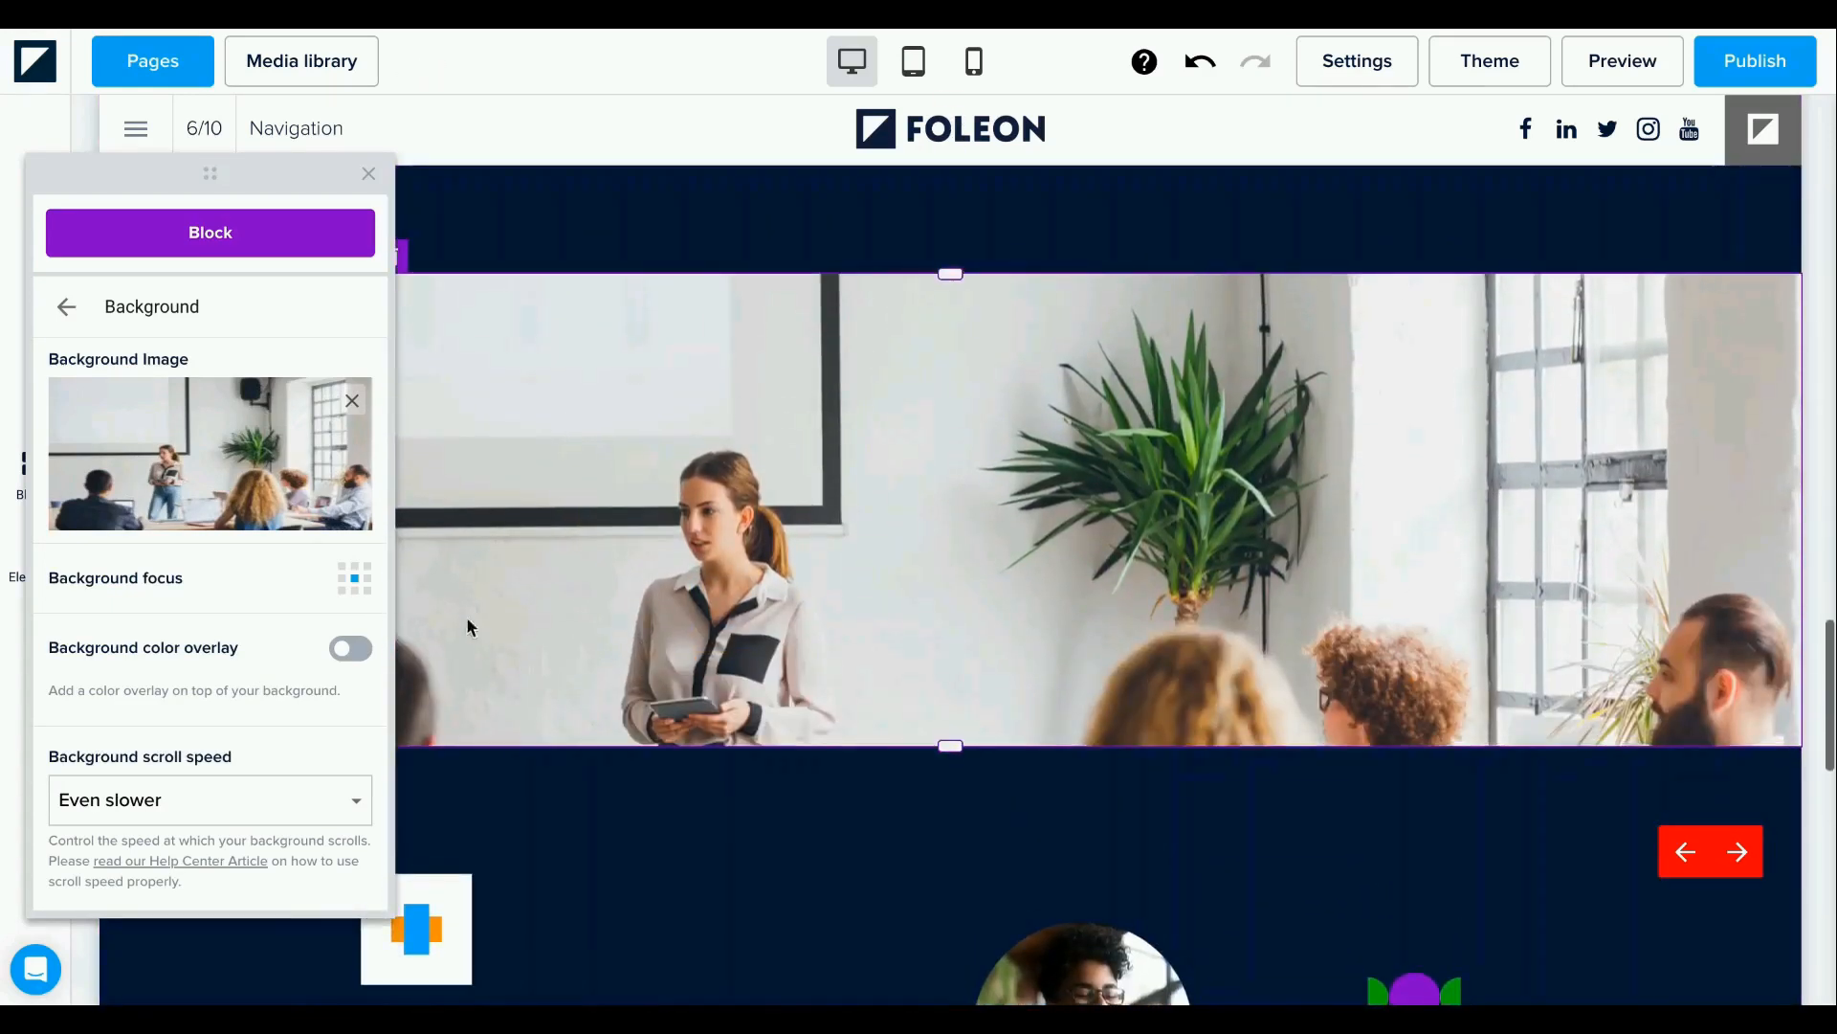
# Set the meeting-room image block's background scroll speed to Slower and check the effect on the page.
pyautogui.click(322, 804)
pyautogui.click(270, 601)
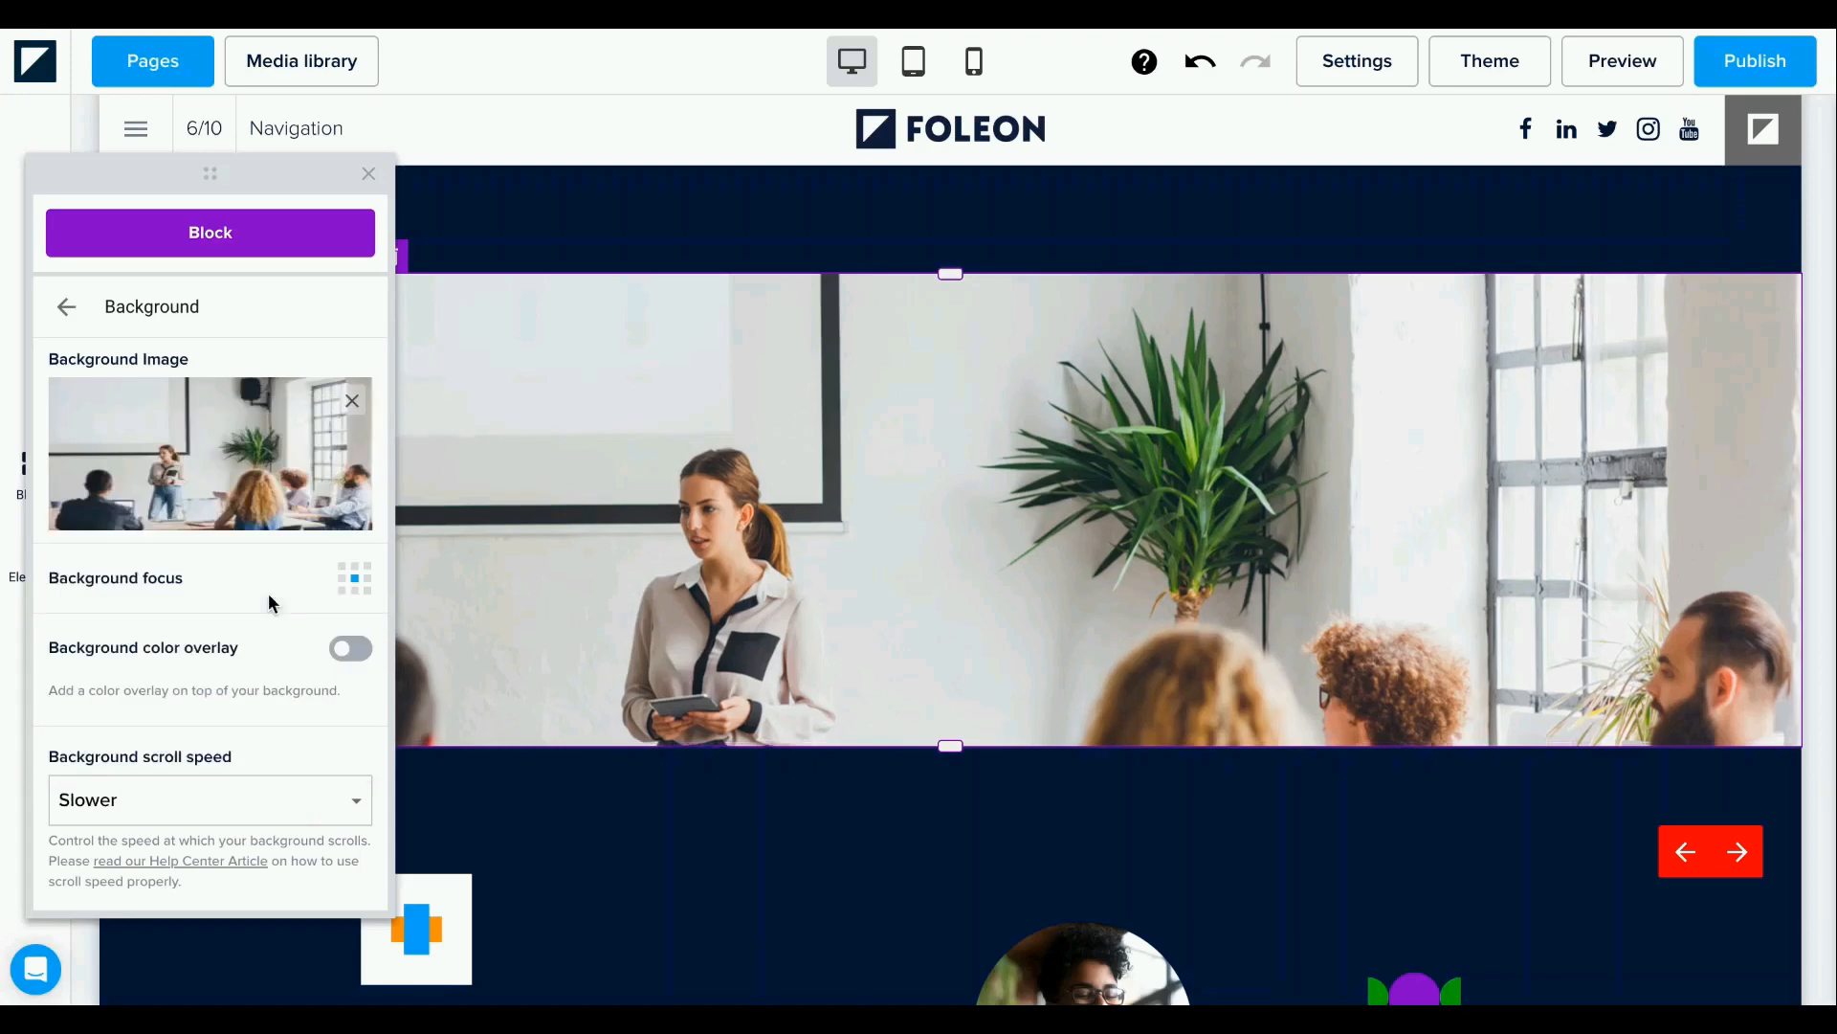
pyautogui.scroll(4, 542, 578)
pyautogui.scroll(-5, 542, 578)
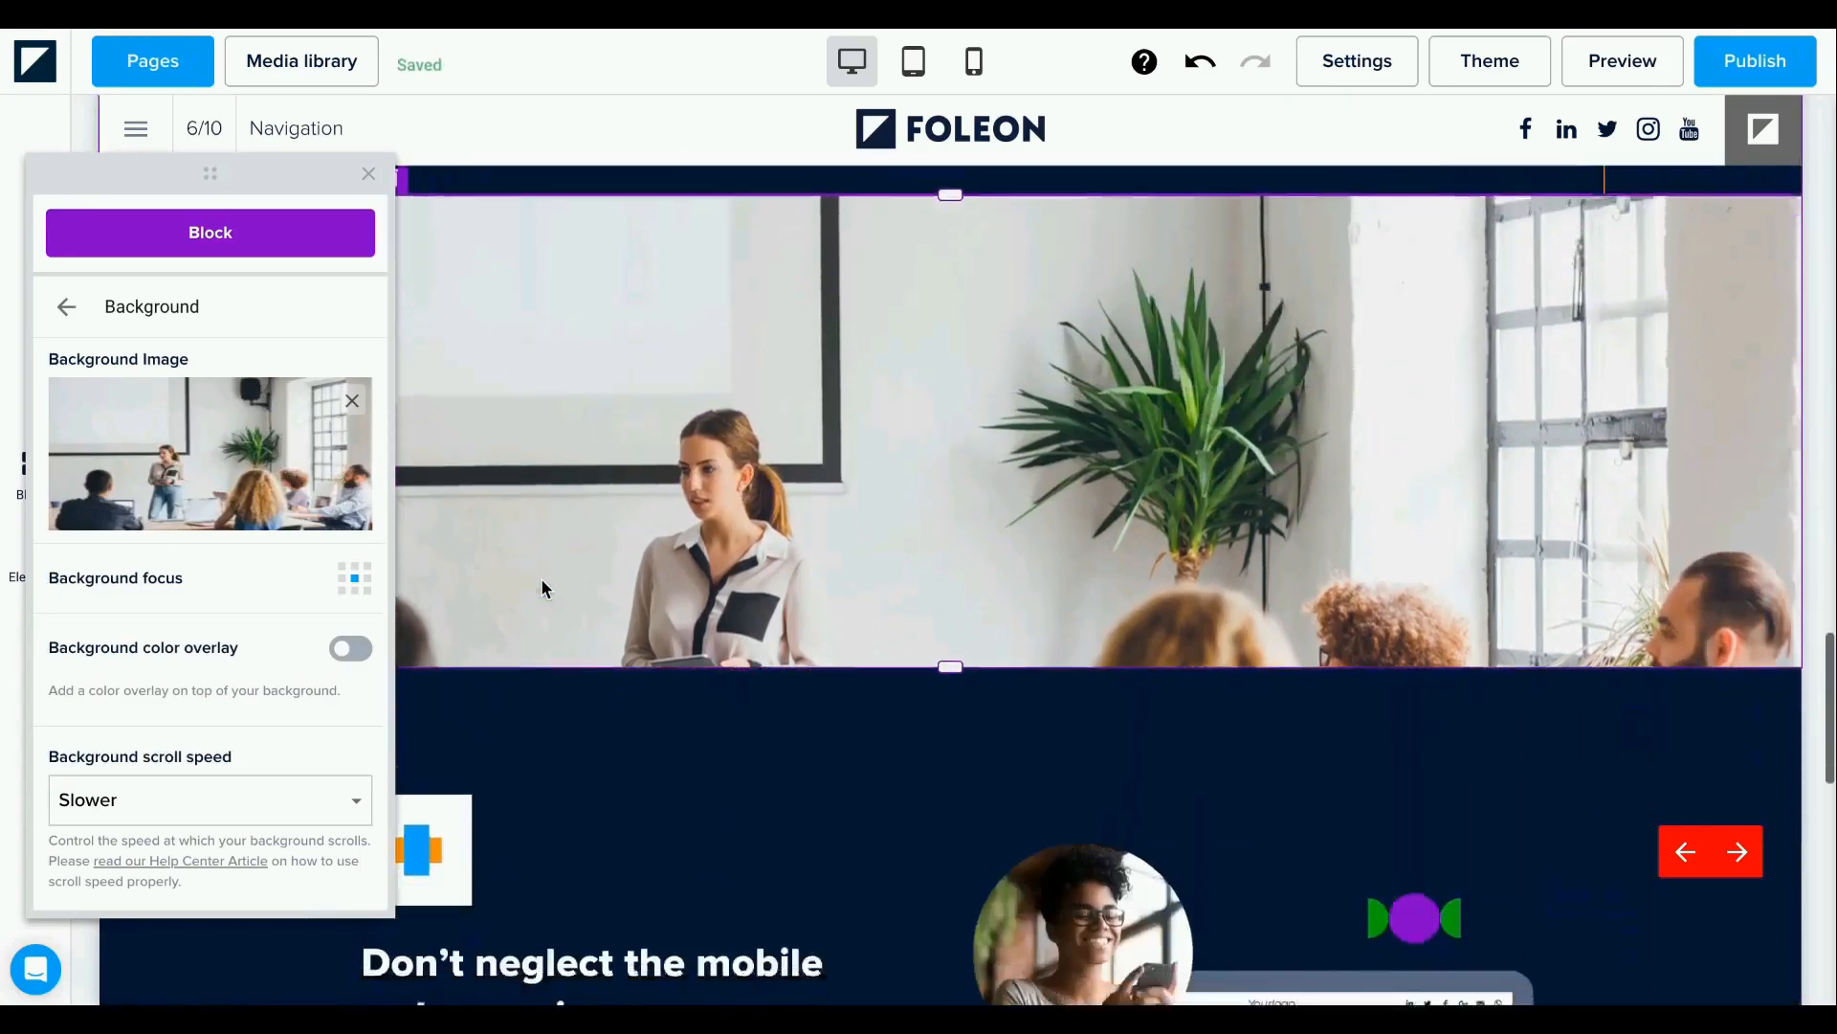
# Set the image block's background scroll speed to Slow, check the effect on the page, and close the block settings.
pyautogui.click(342, 805)
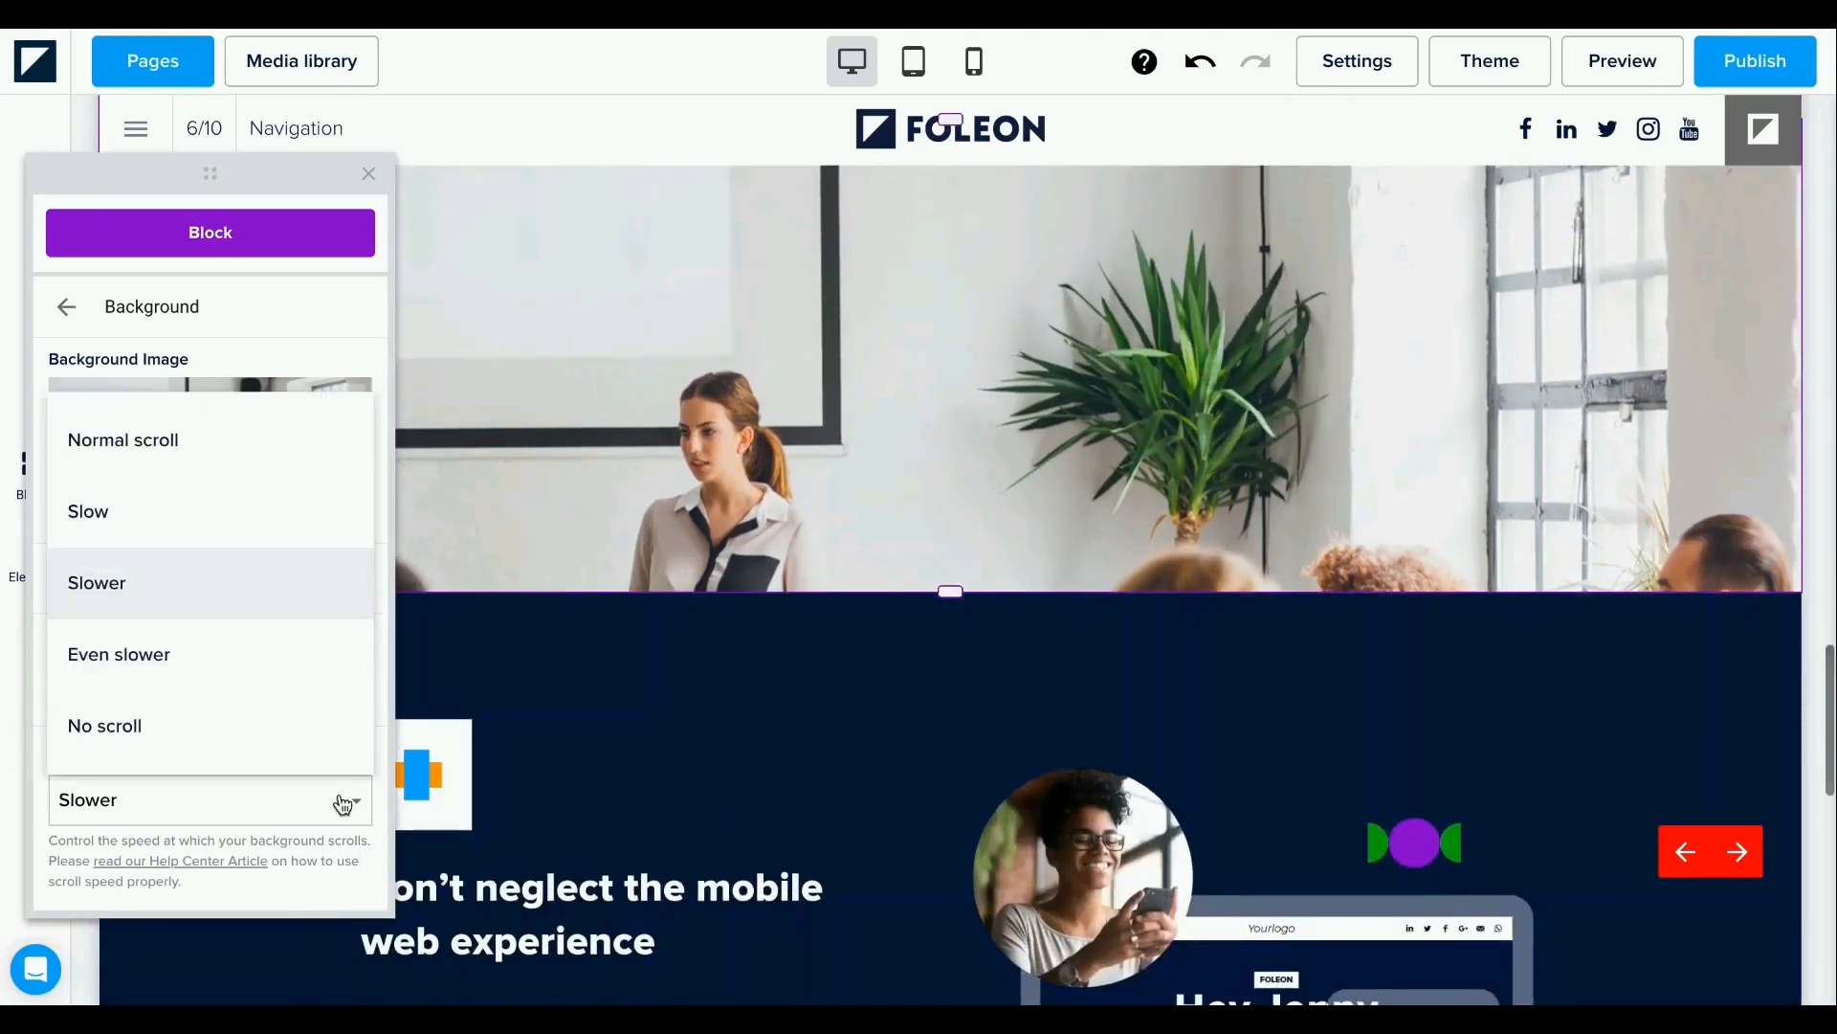
pyautogui.click(275, 522)
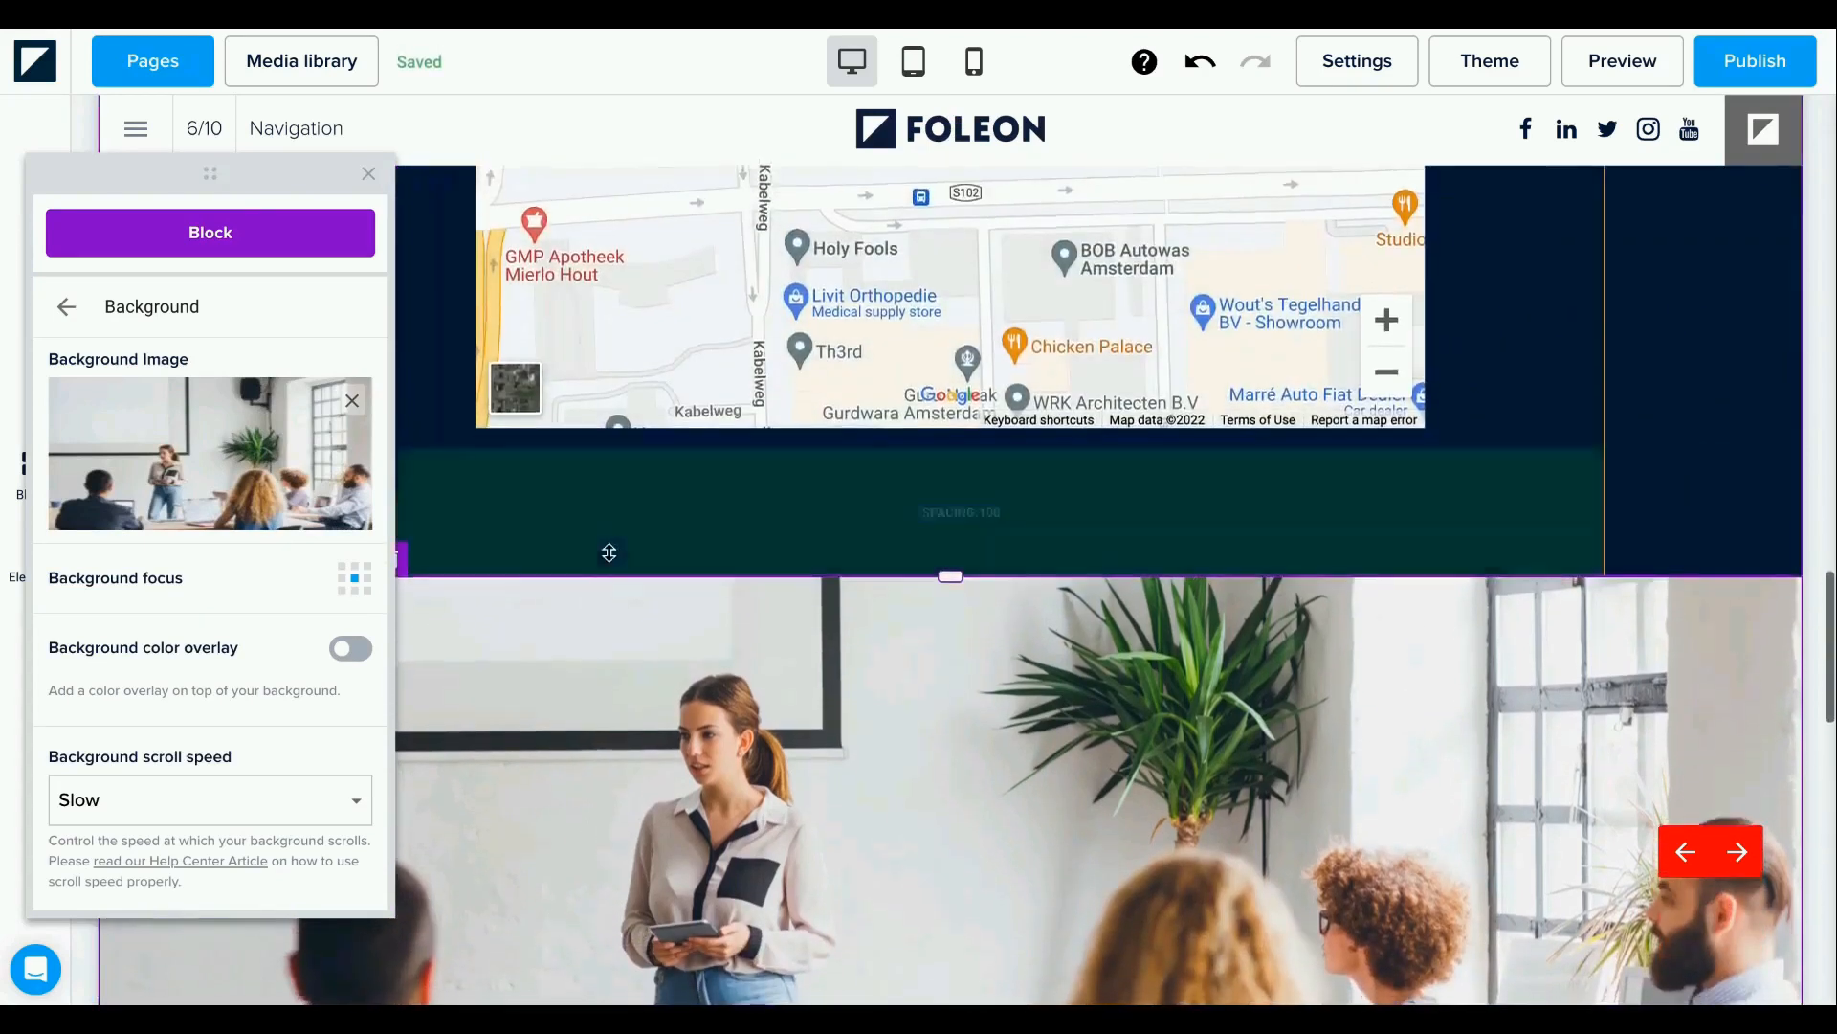
pyautogui.scroll(-4, 609, 558)
pyautogui.scroll(2, 609, 559)
pyautogui.scroll(1, 609, 559)
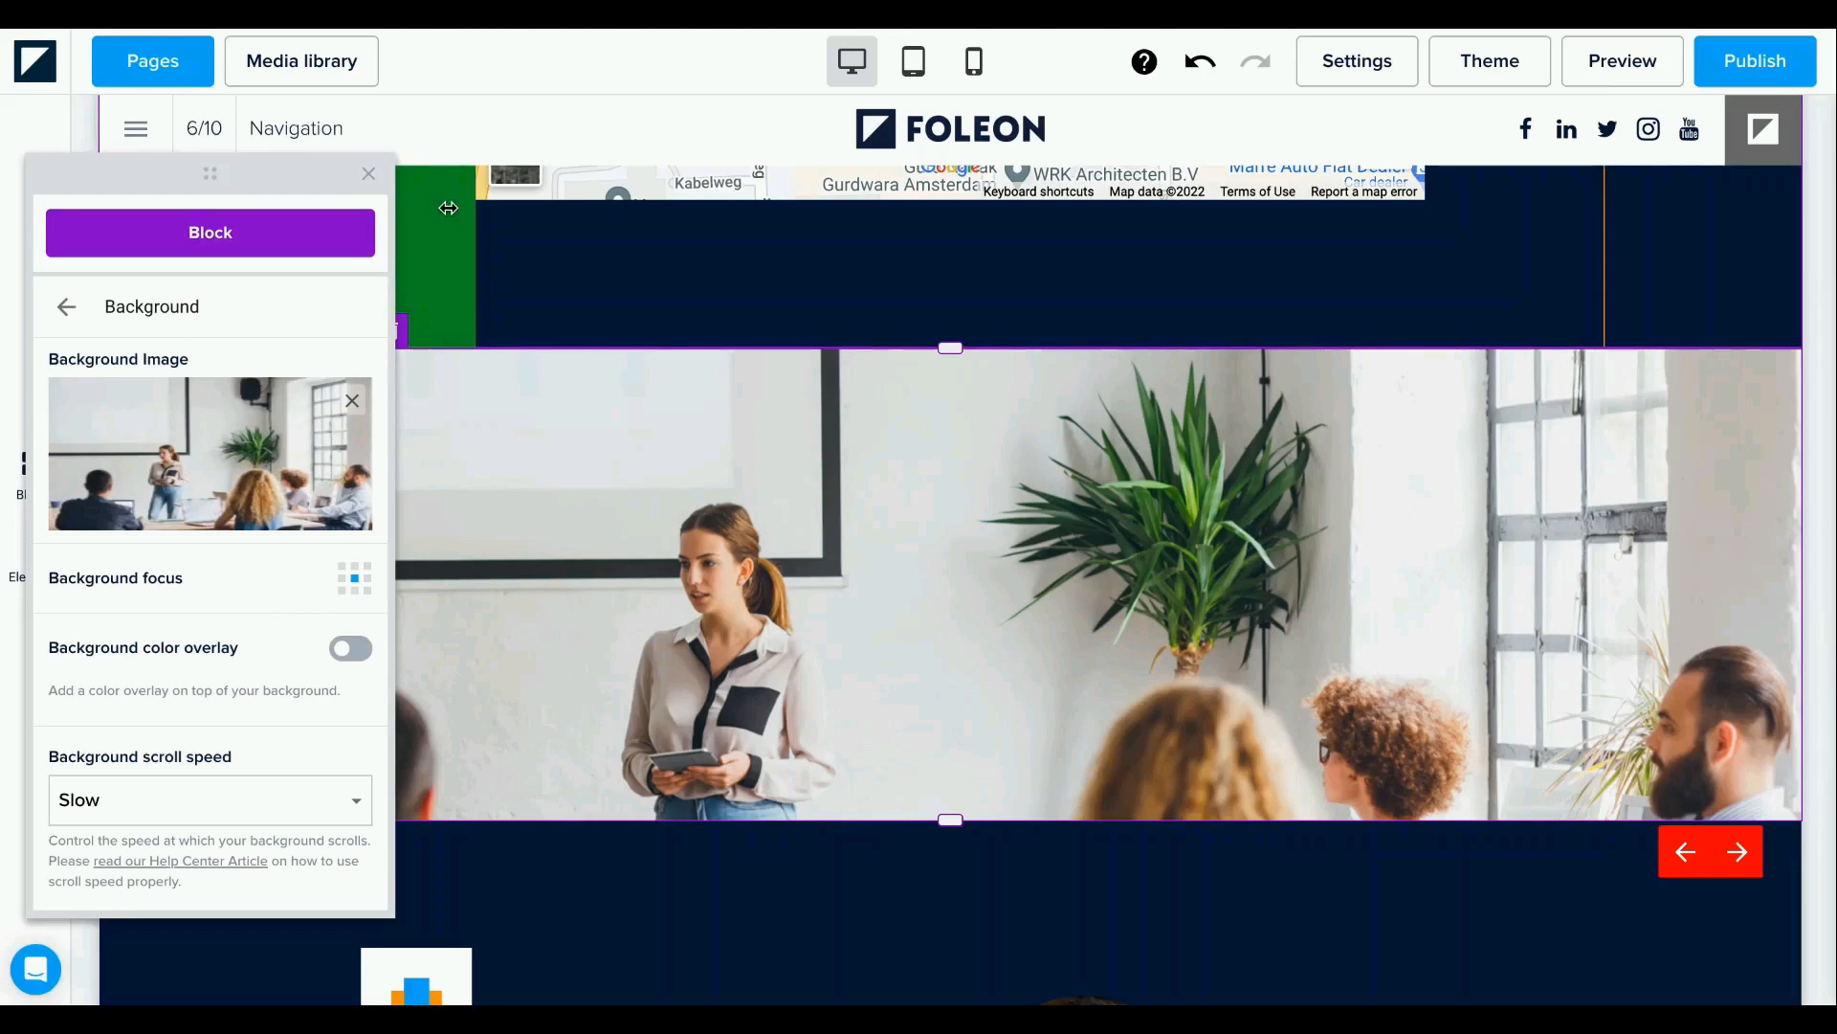
pyautogui.click(368, 179)
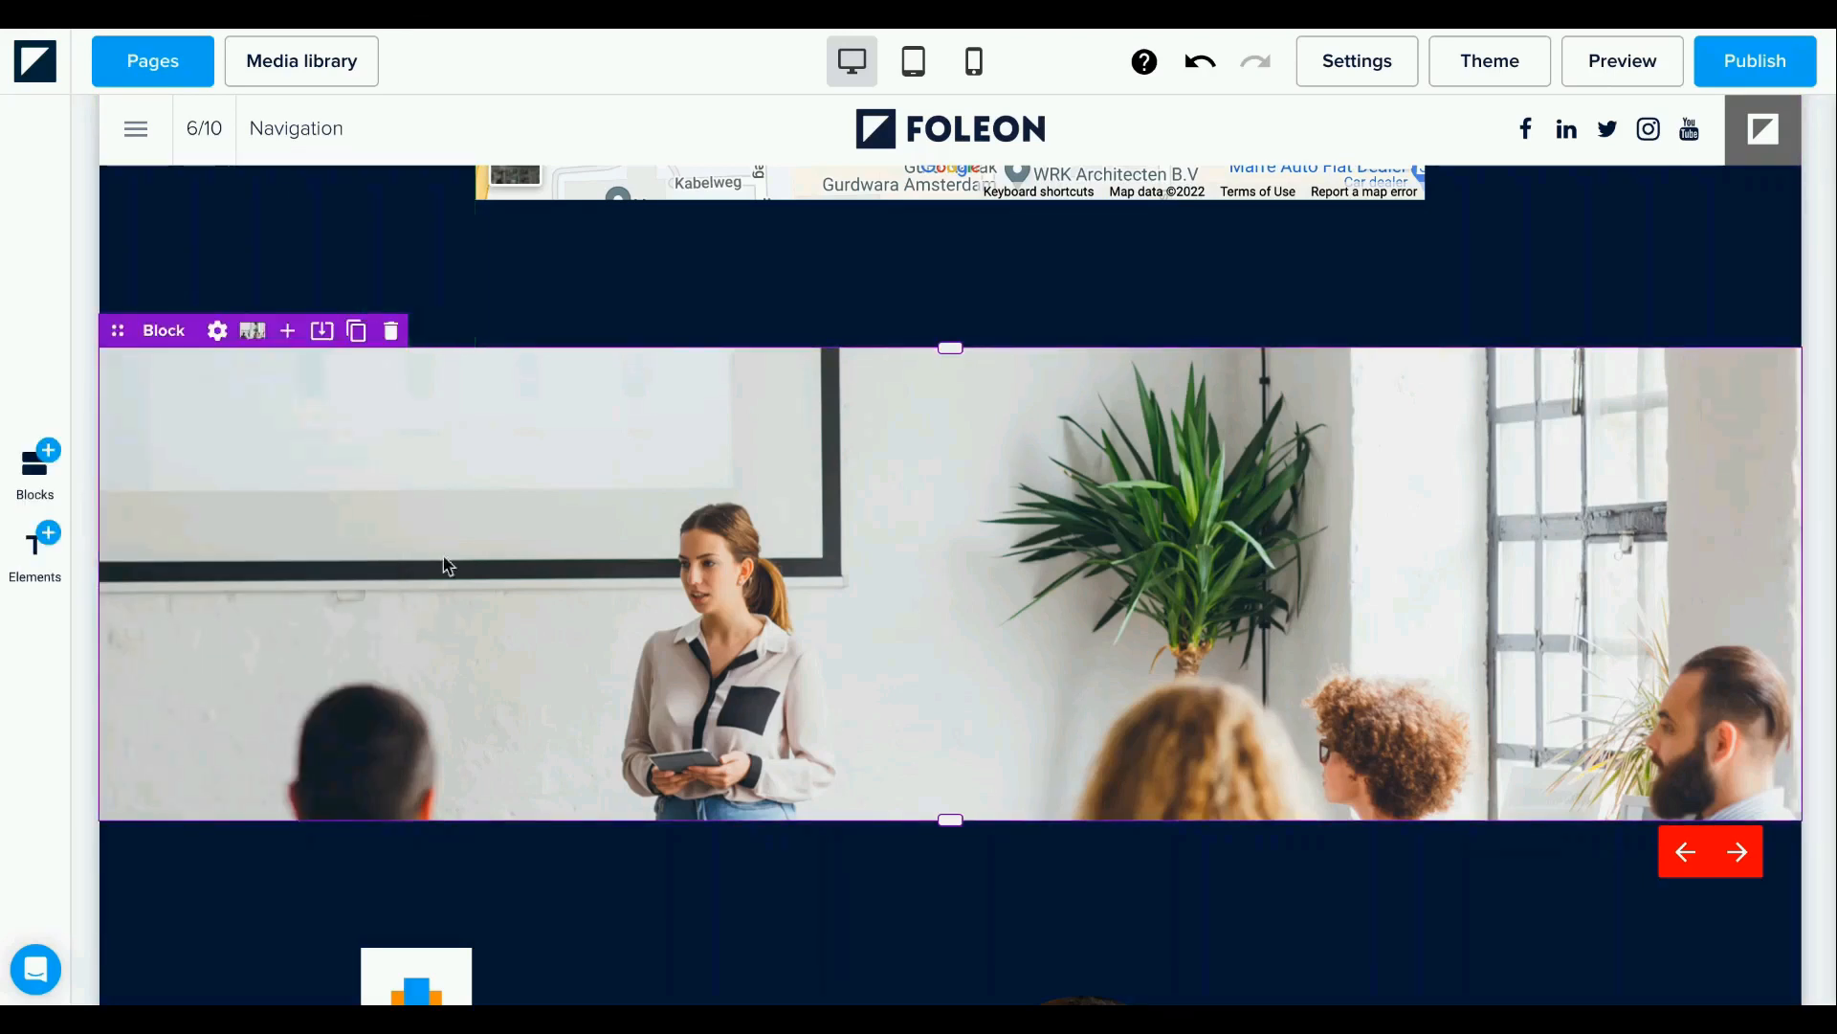
# Browse the Nucleus "What's going on out there?" and Knight Frank "UK Waterfront Insight" example pages, examining their progress bars and circular charts.
pyautogui.scroll(-5, 469, 574)
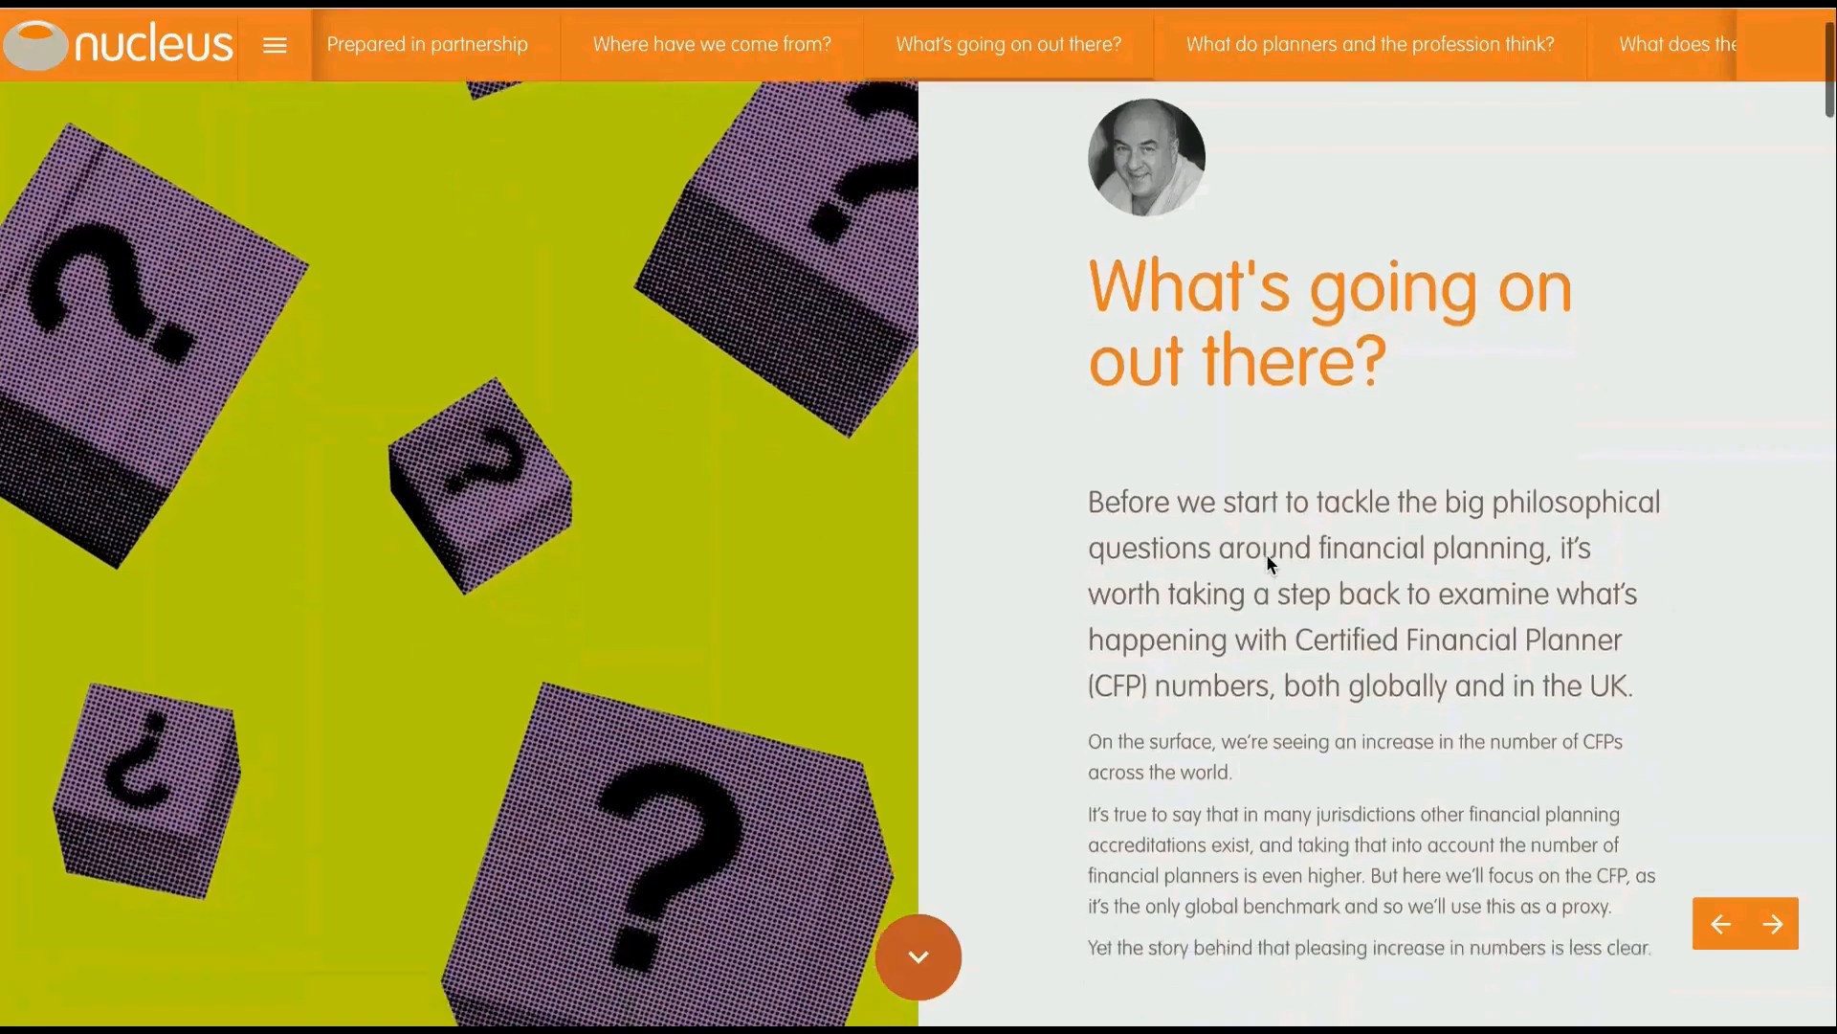
pyautogui.scroll(-8, 1268, 563)
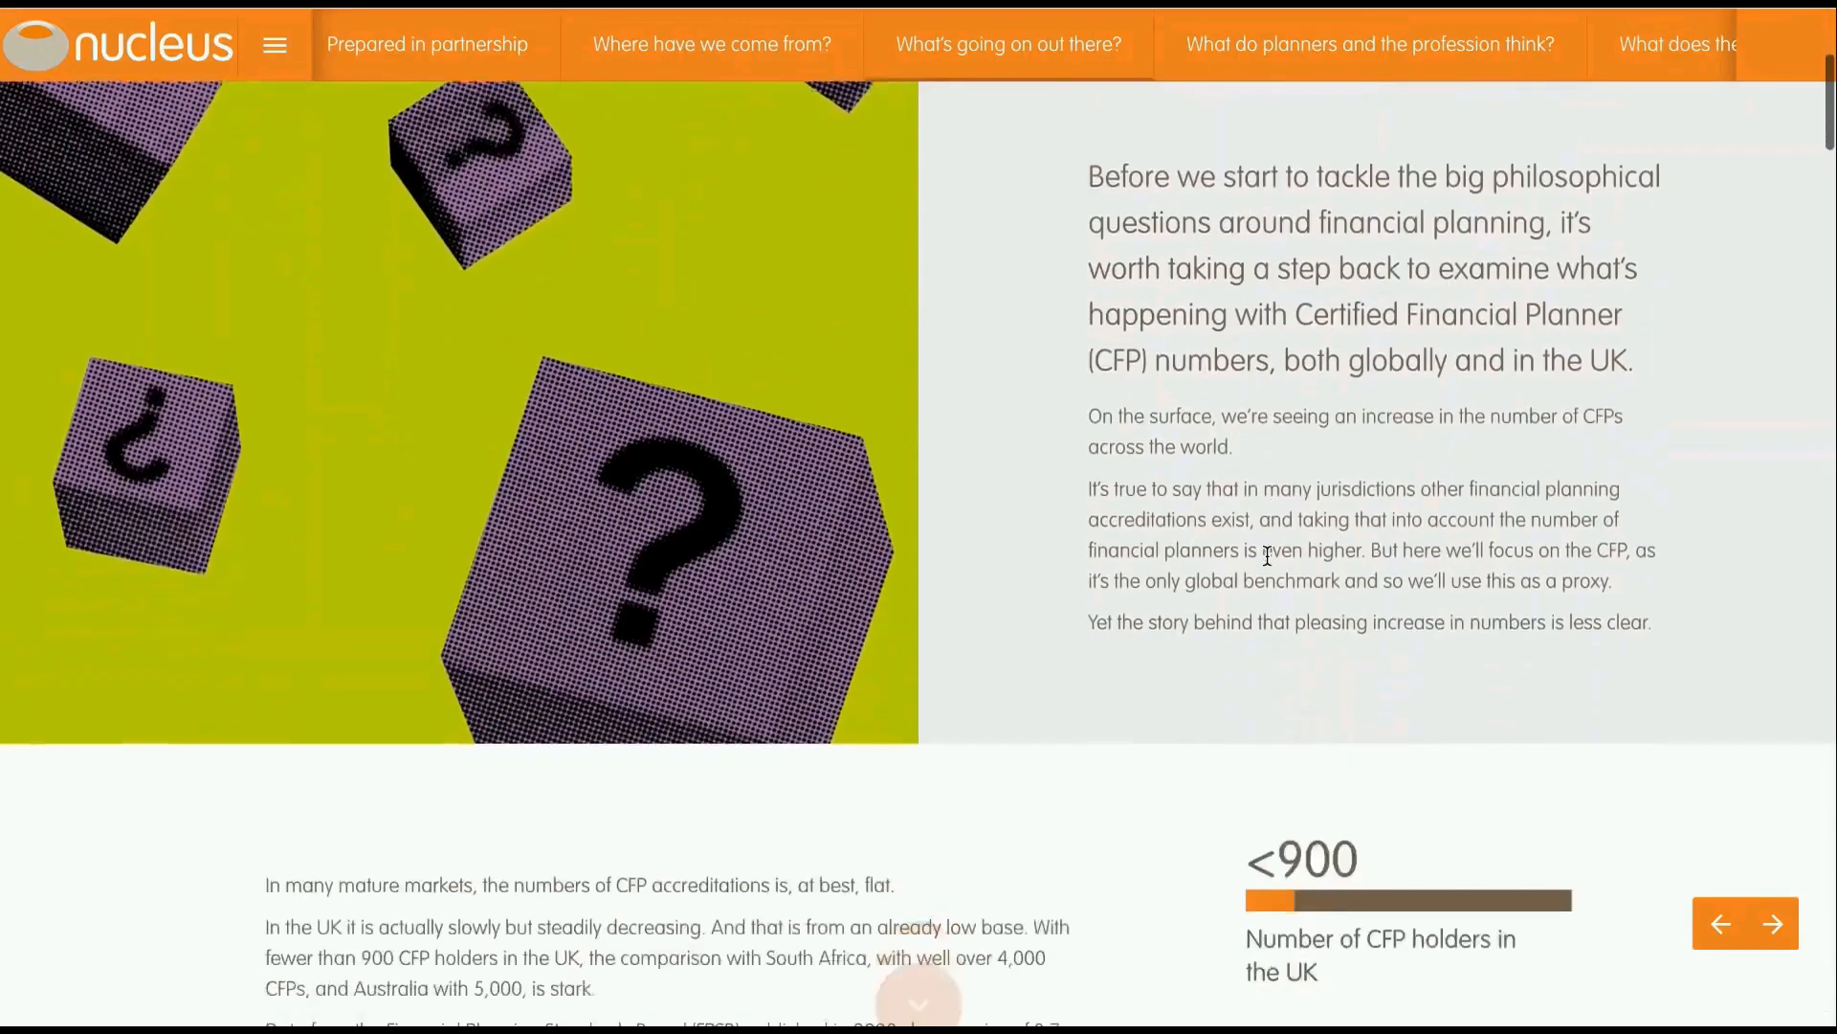
pyautogui.scroll(-1, 1268, 560)
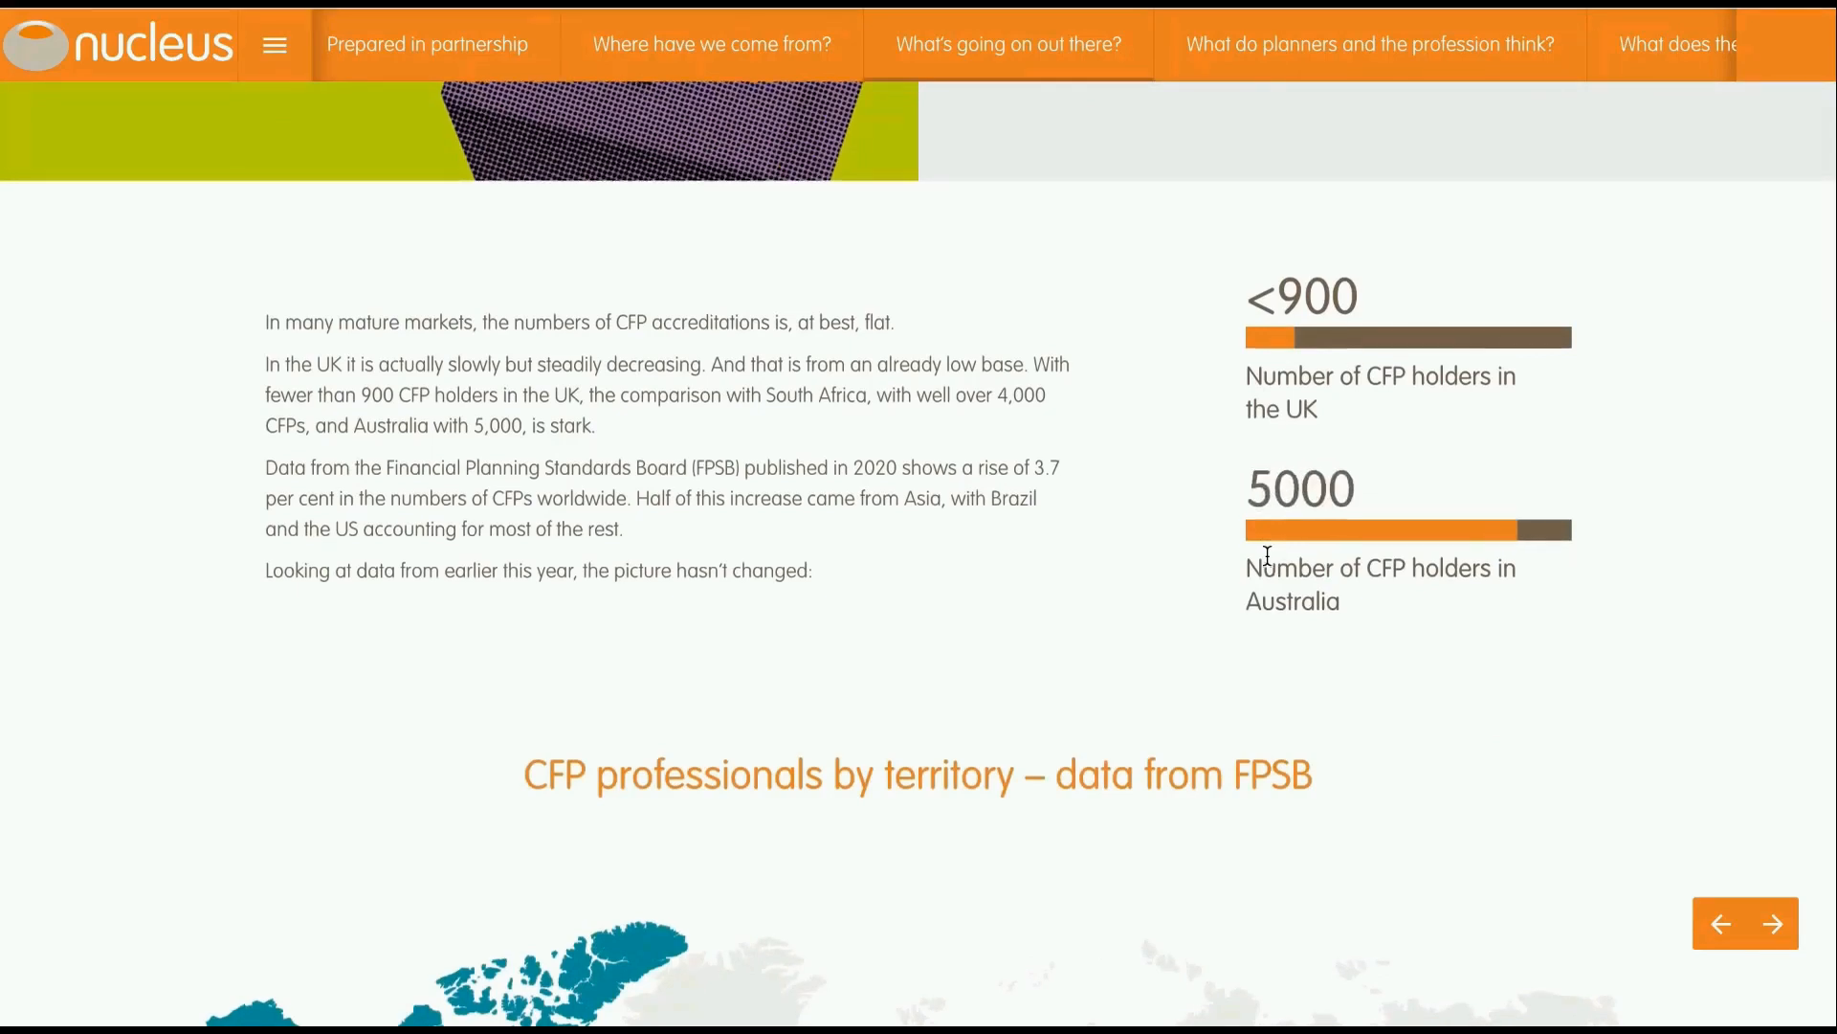
pyautogui.scroll(1, 1269, 559)
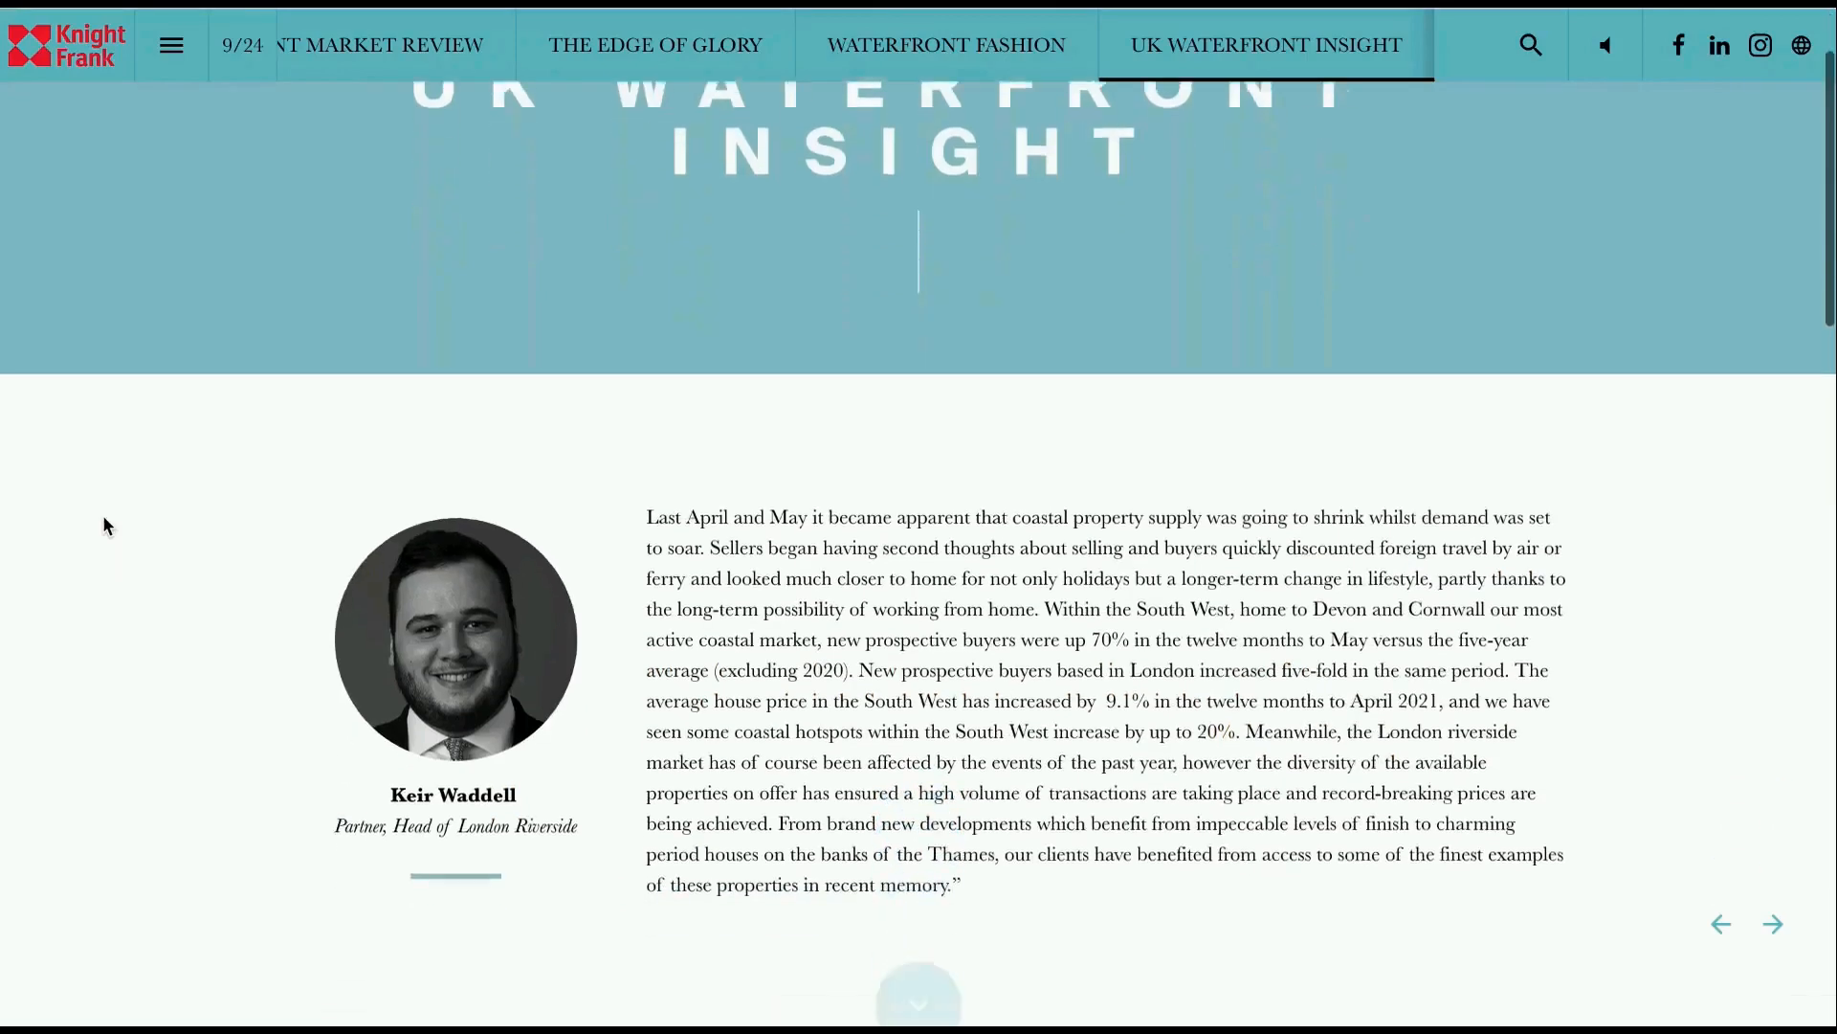
pyautogui.scroll(-5, 104, 525)
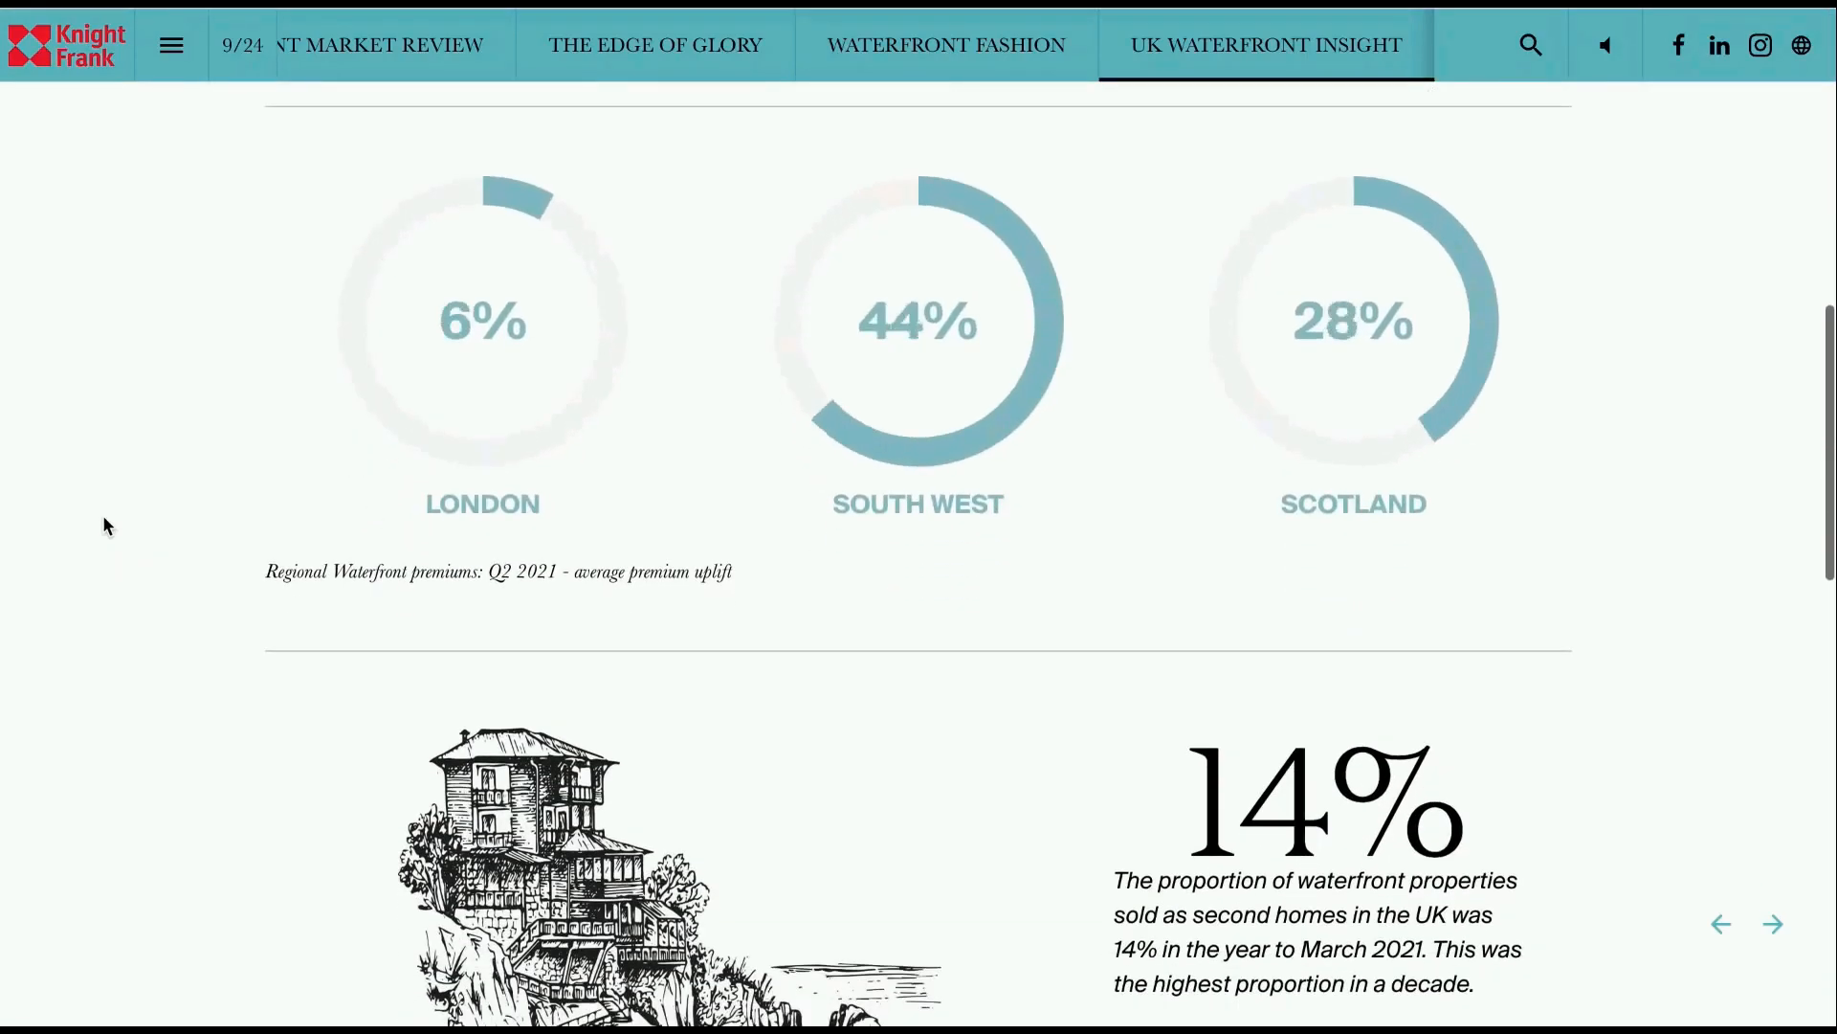
pyautogui.scroll(-3, 105, 524)
pyautogui.scroll(-5, 105, 524)
pyautogui.scroll(-2, 105, 524)
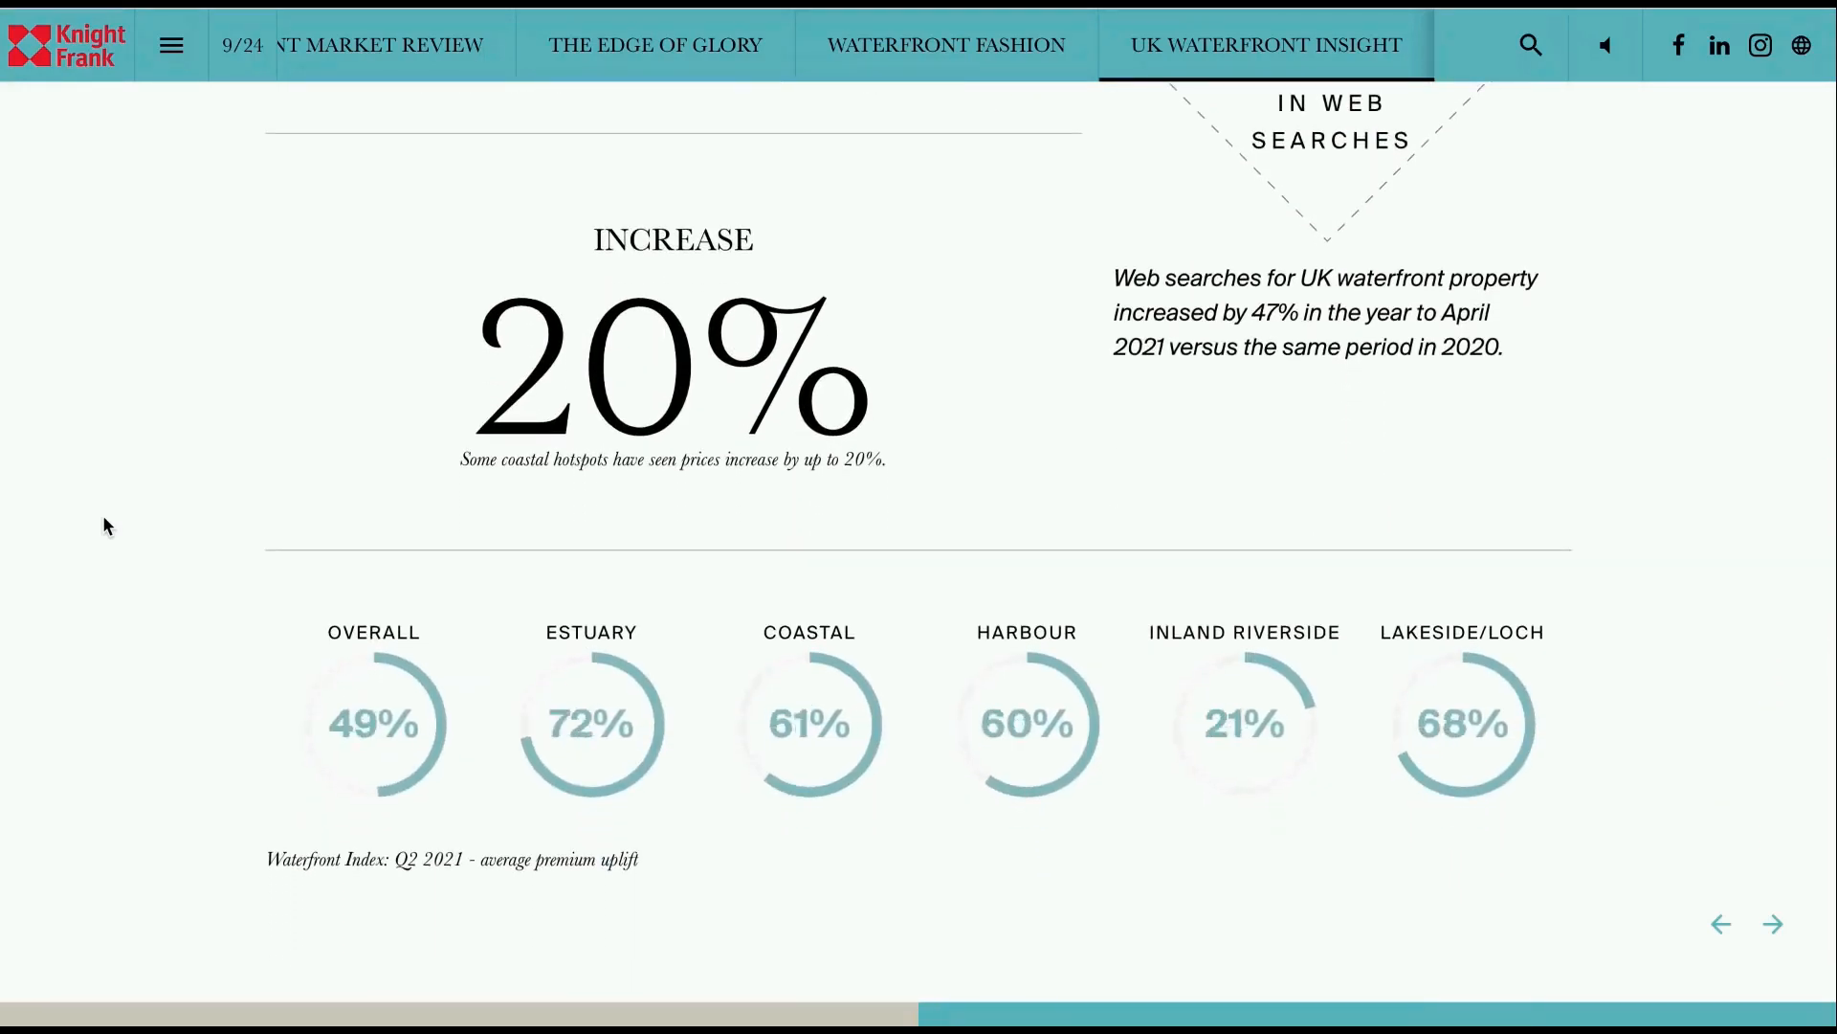
pyautogui.scroll(-2, 105, 525)
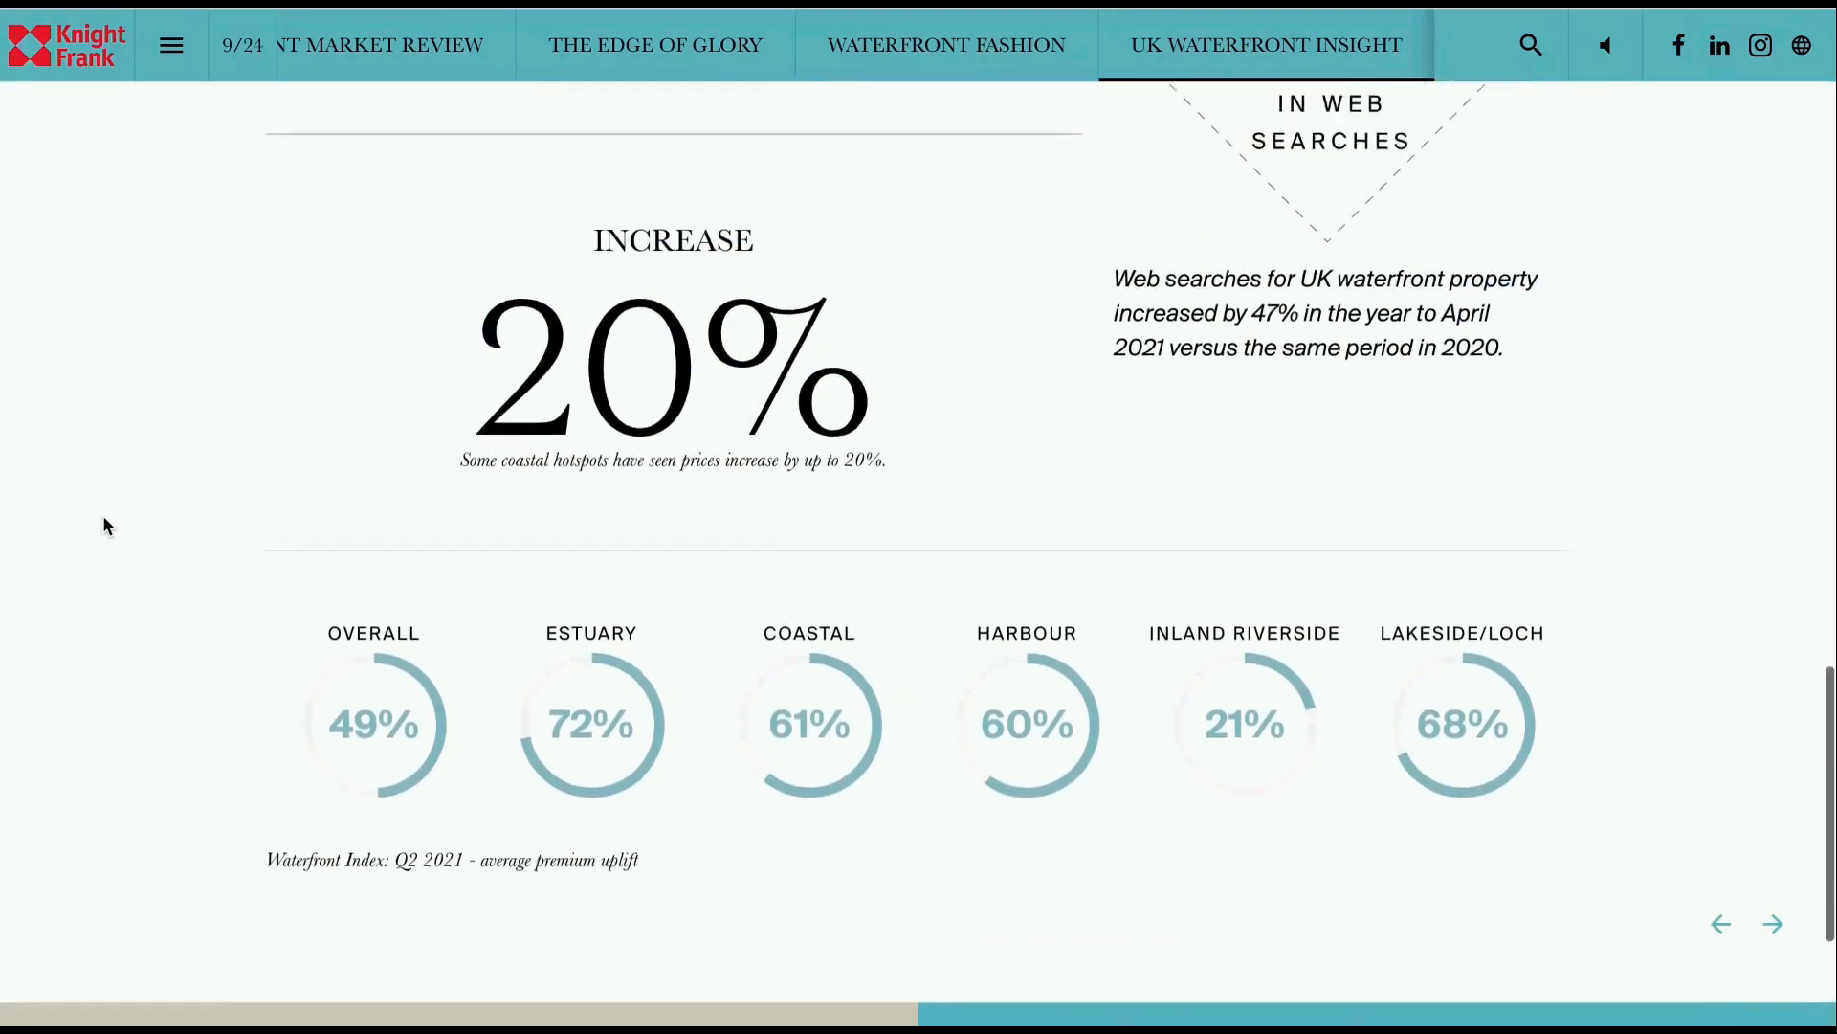
pyautogui.scroll(10, 106, 525)
pyautogui.scroll(3, 105, 525)
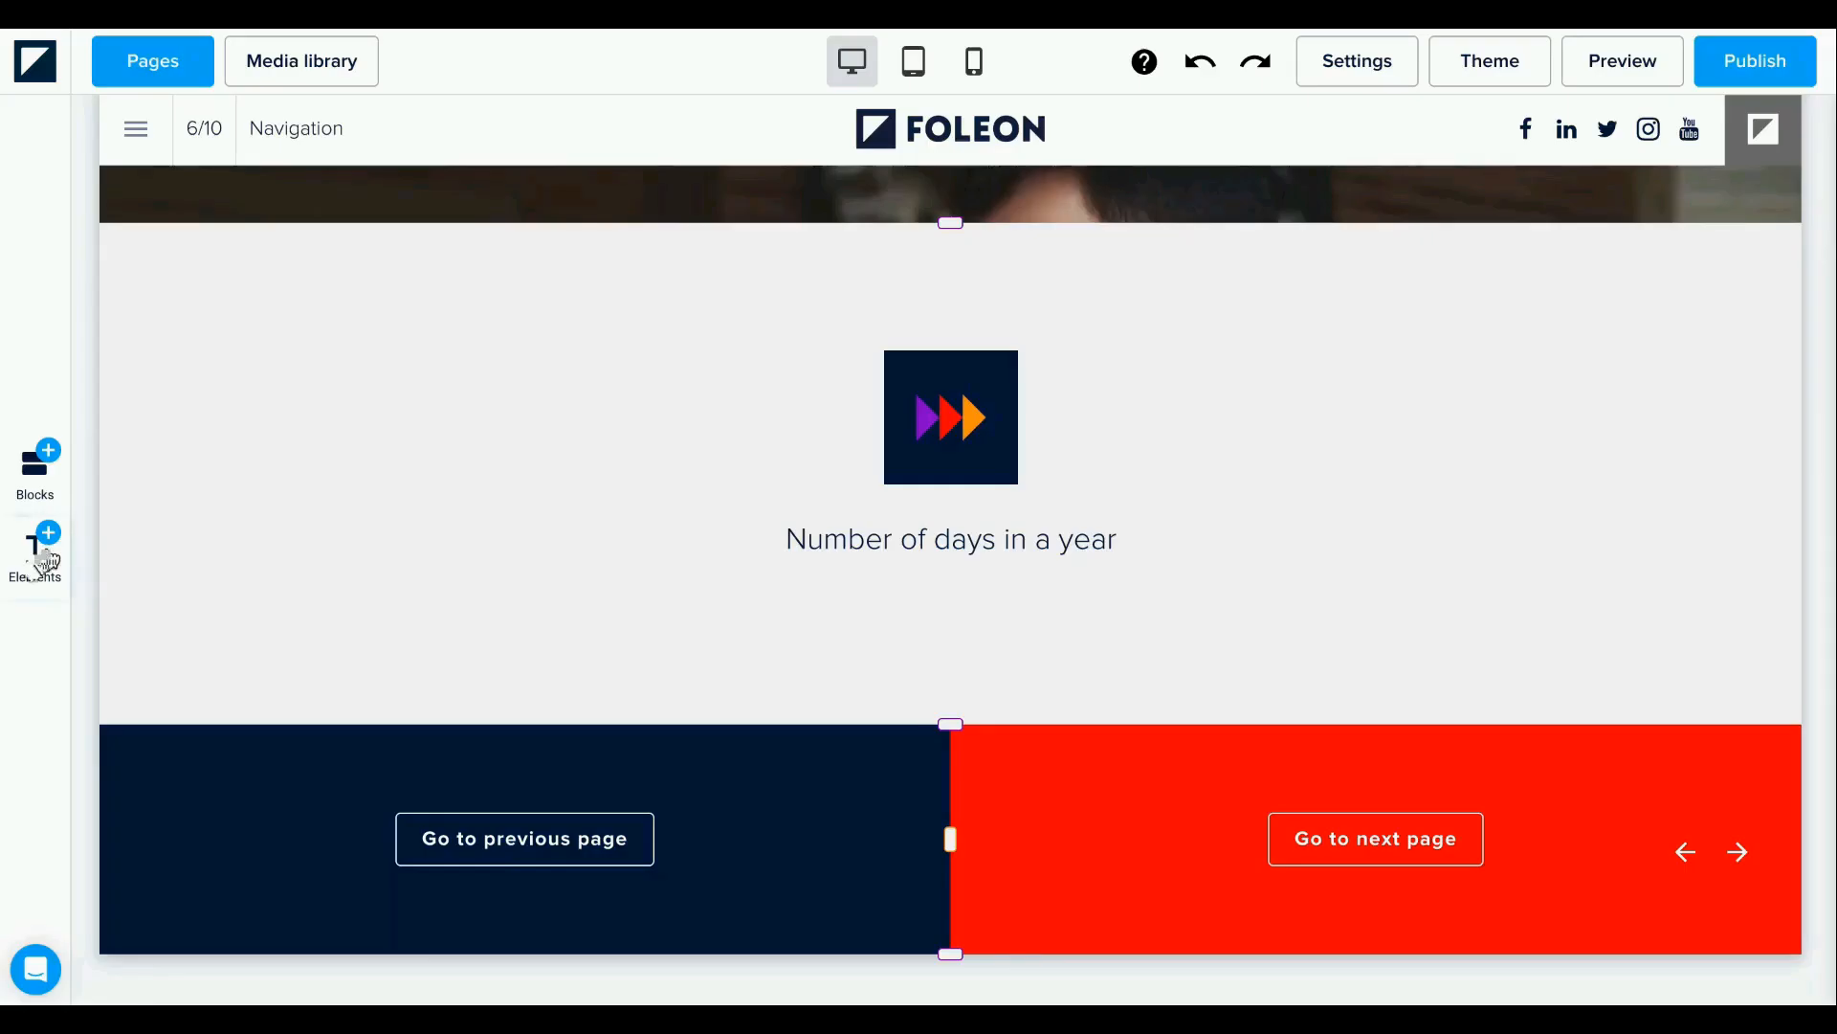
# Add a horizontal progress bar element beneath the "Number of days in a year" text.
pyautogui.click(45, 560)
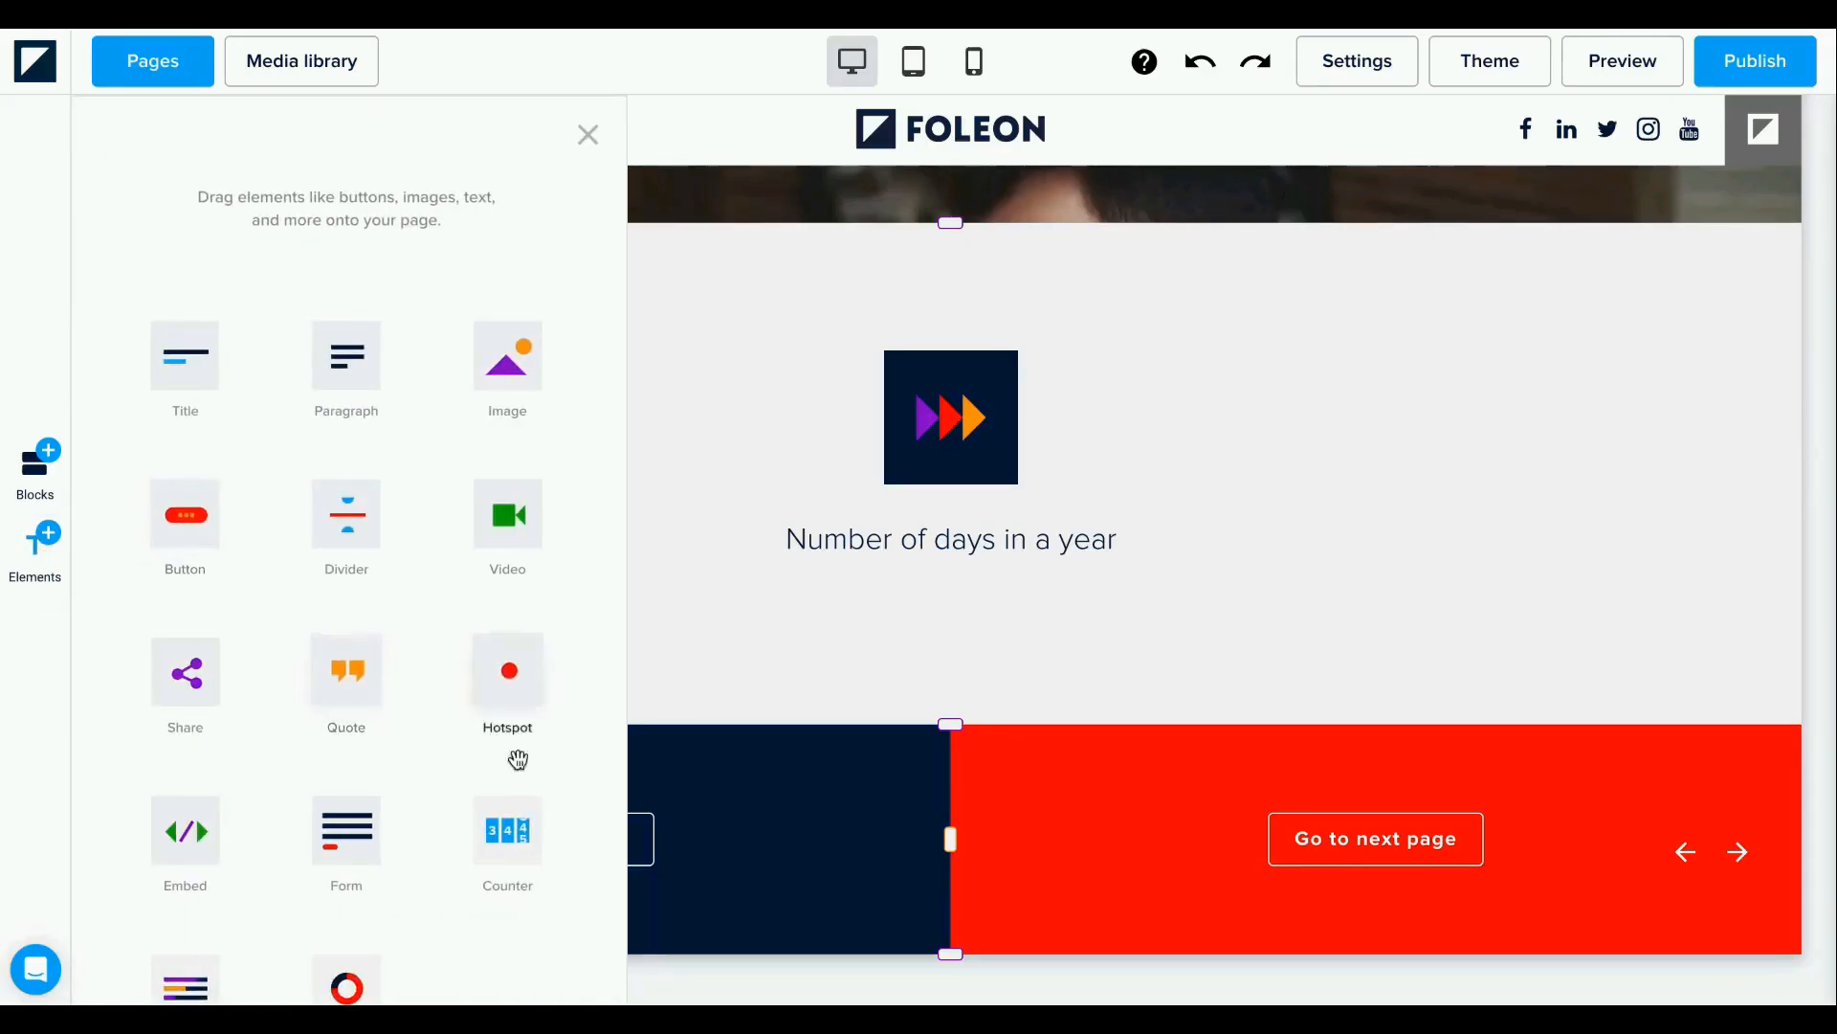
pyautogui.scroll(-2, 201, 790)
pyautogui.moveTo(191, 796); pyautogui.dragTo(904, 634)
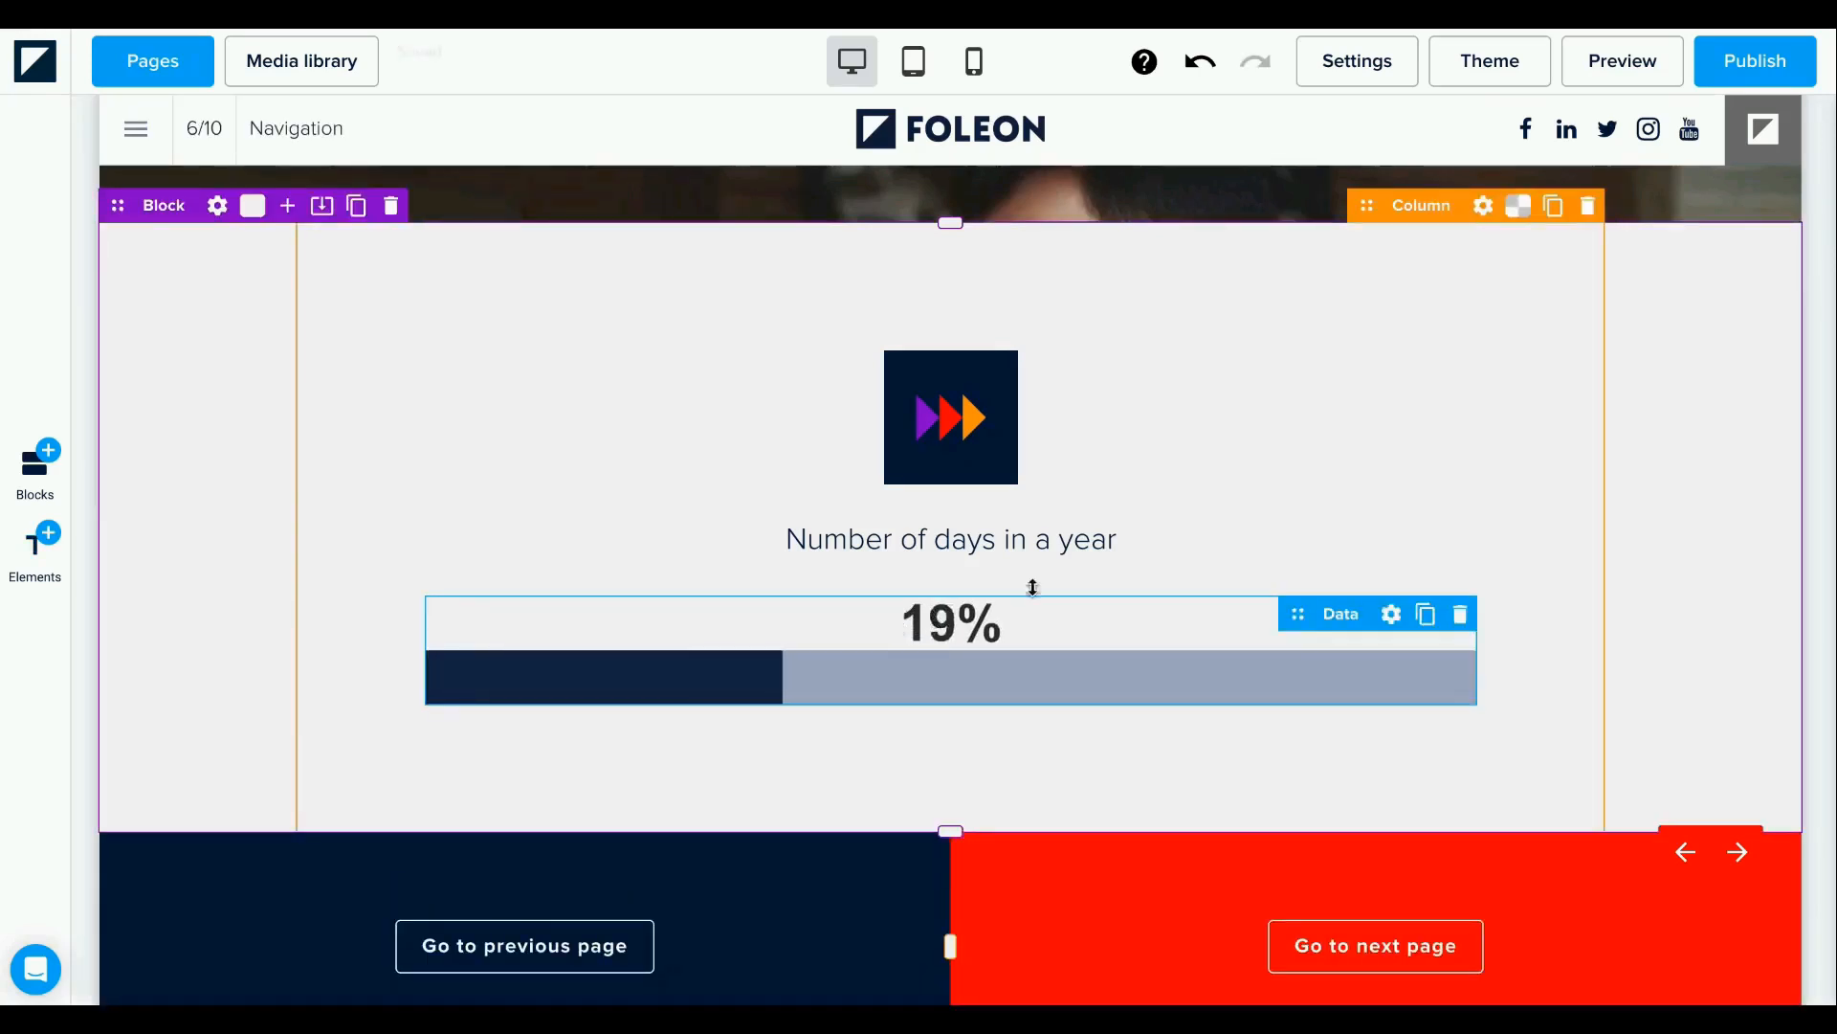
# Duplicate the "Number of days in a year" column, remove the copy's progress bar, and duplicate that column to make three.
pyautogui.click(1554, 205)
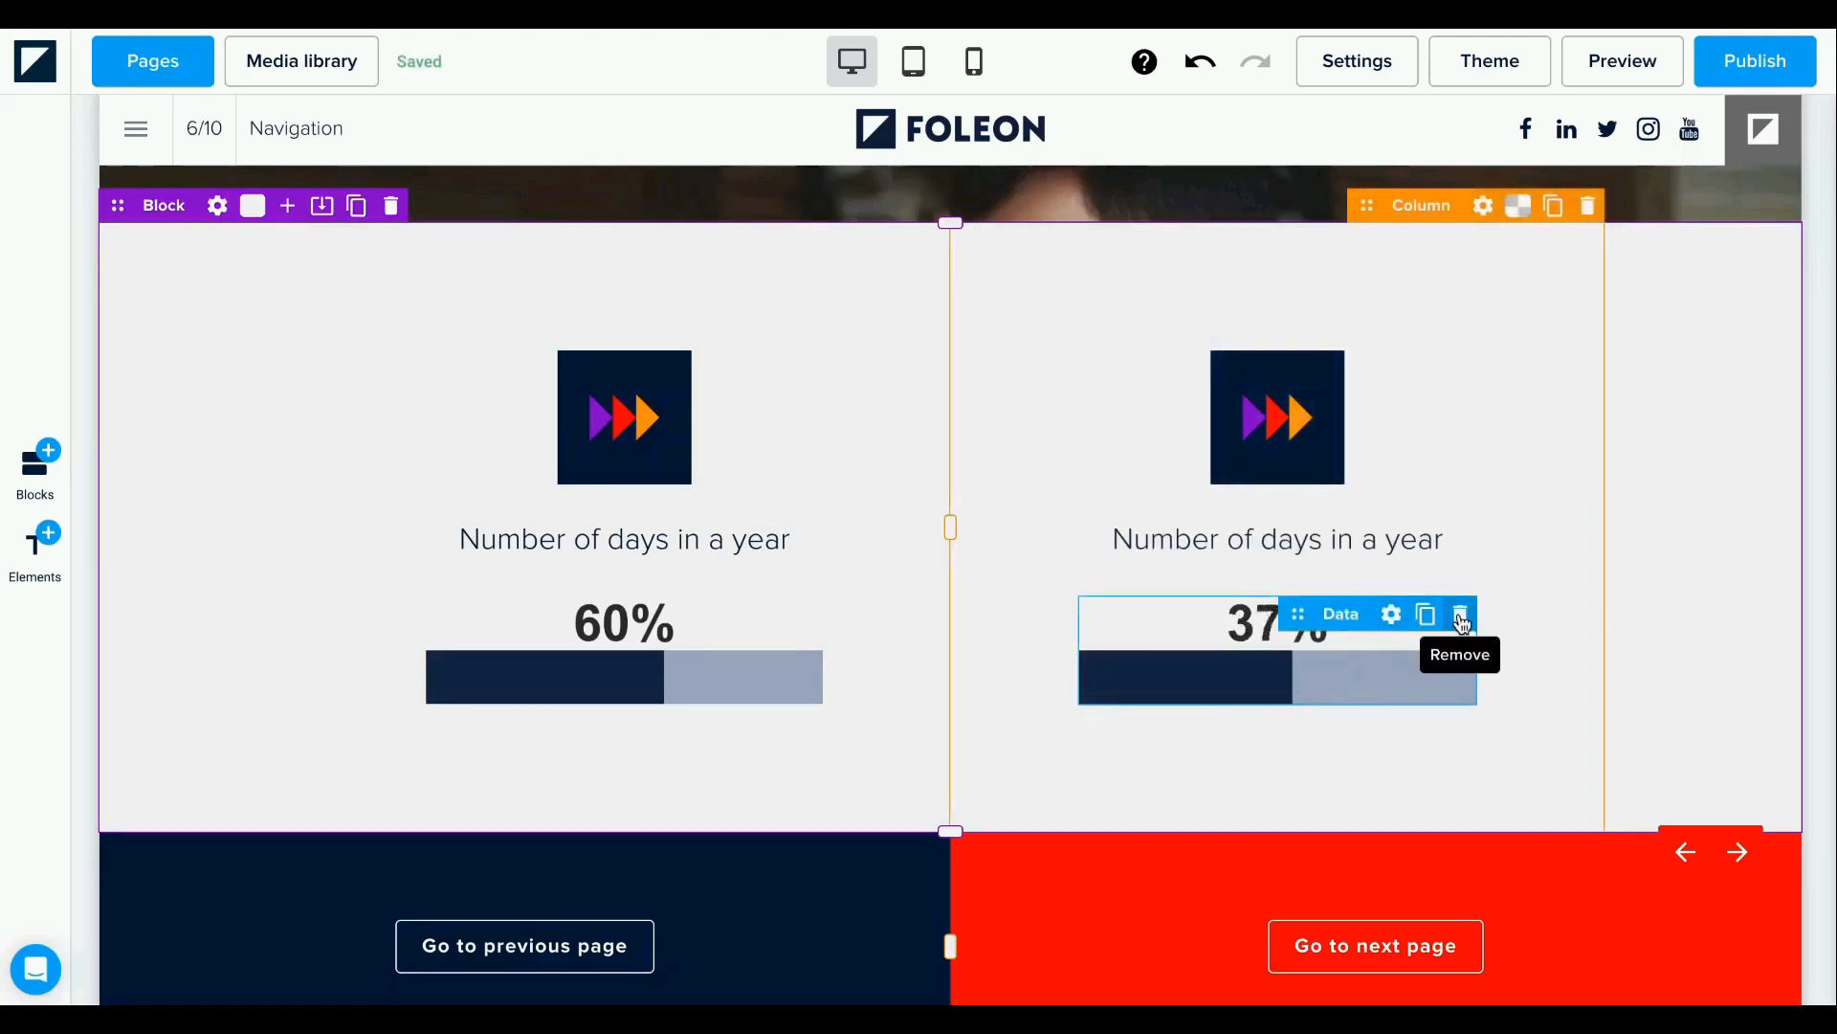
pyautogui.click(1460, 614)
pyautogui.click(1552, 208)
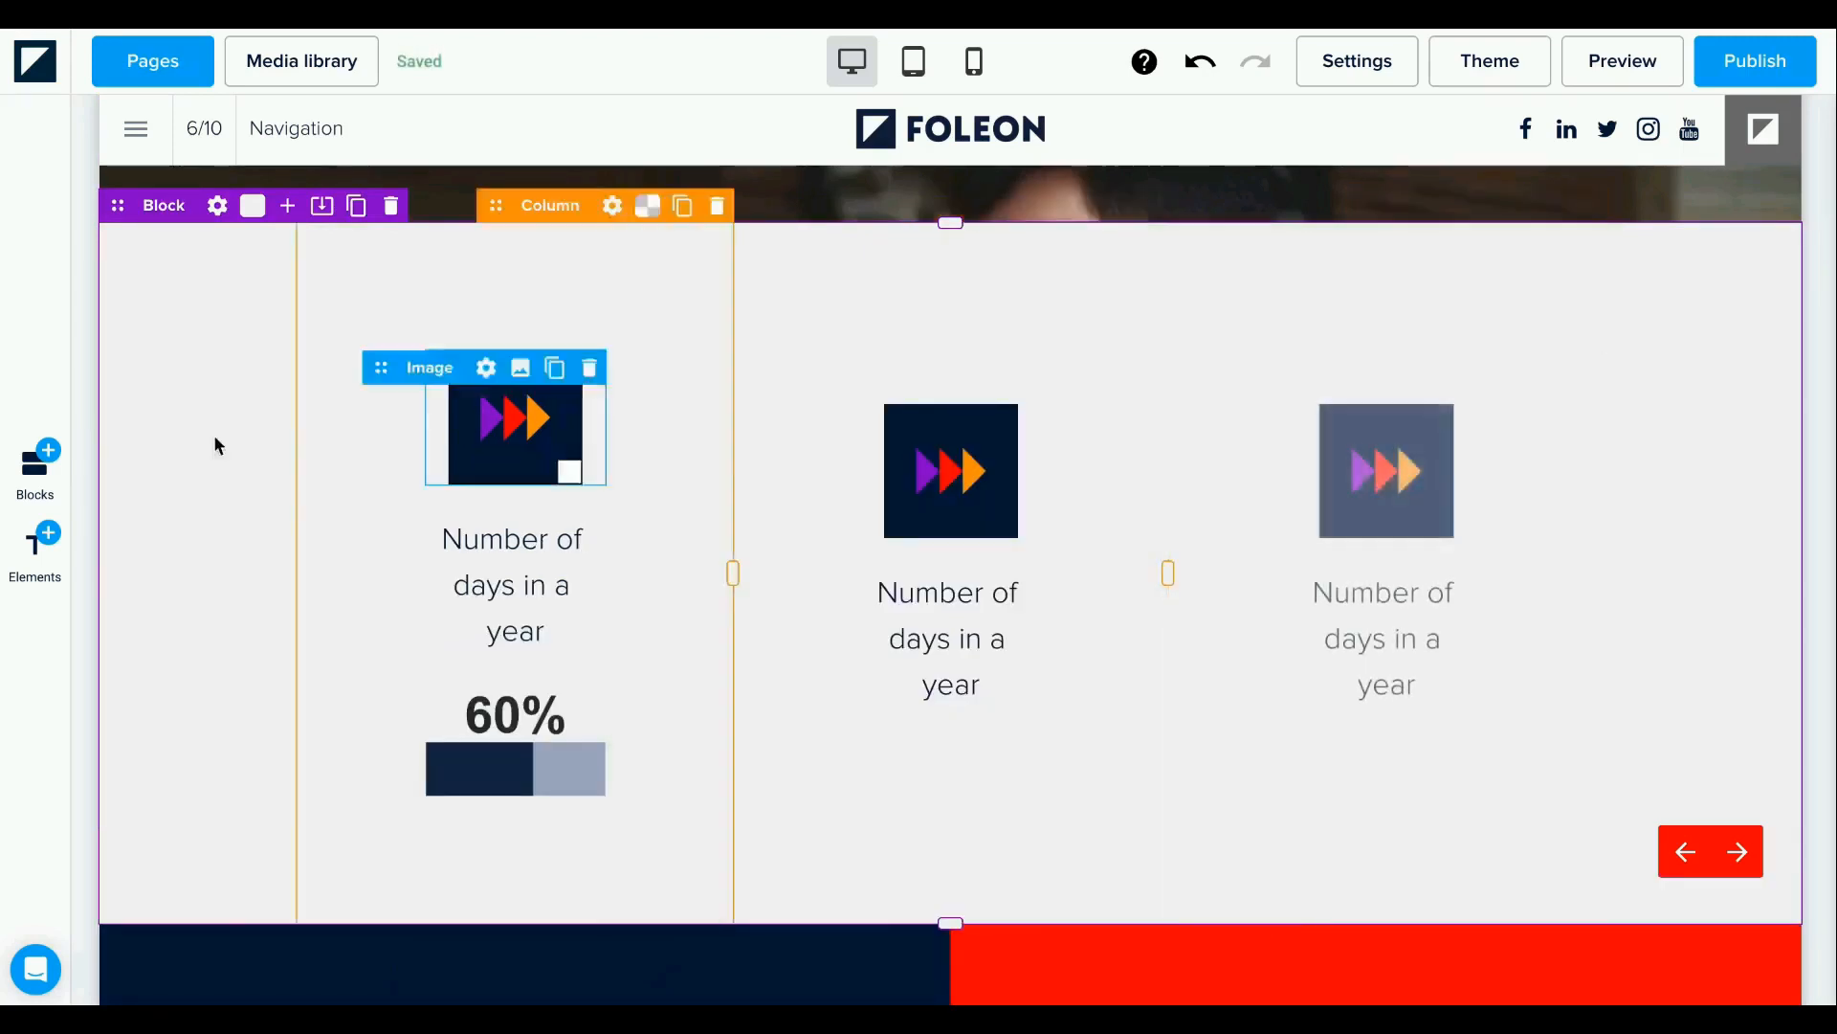
# Add a Counter element below the text in the middle column and a circular chart in the third column.
pyautogui.click(32, 572)
pyautogui.moveTo(512, 646); pyautogui.dragTo(906, 721)
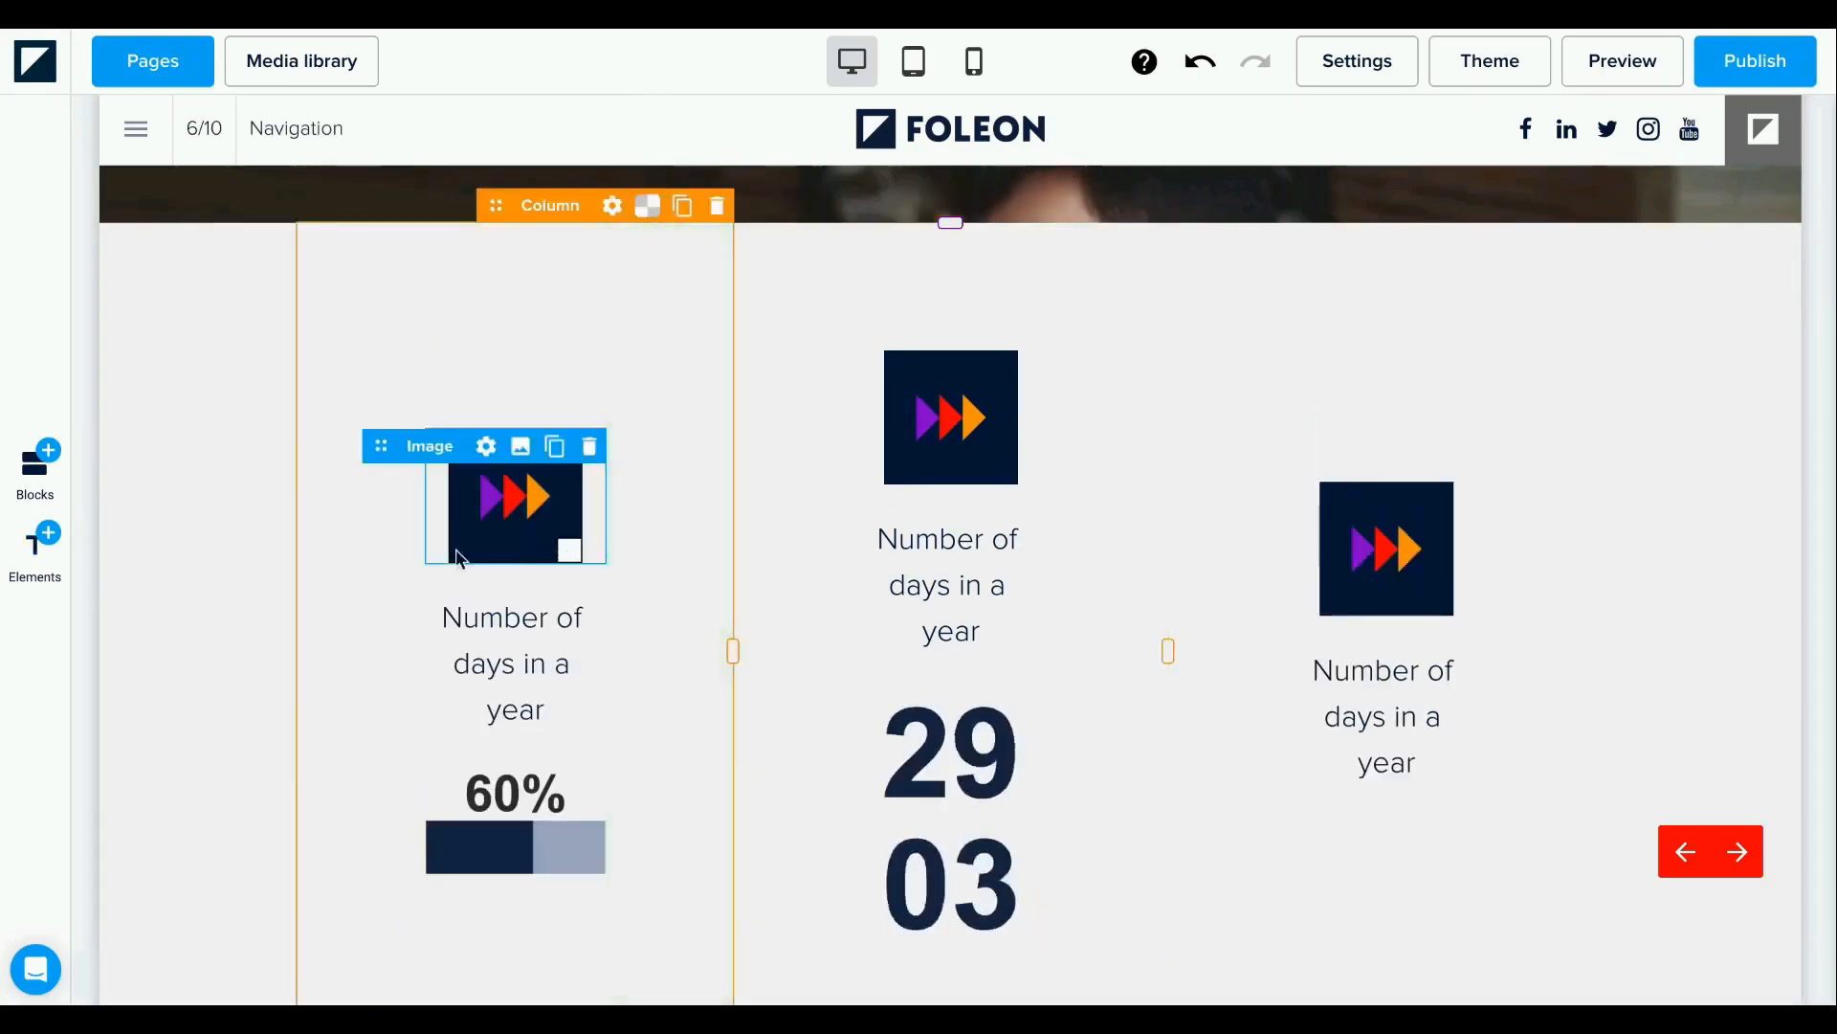
pyautogui.click(42, 580)
pyautogui.moveTo(340, 794); pyautogui.dragTo(1378, 813)
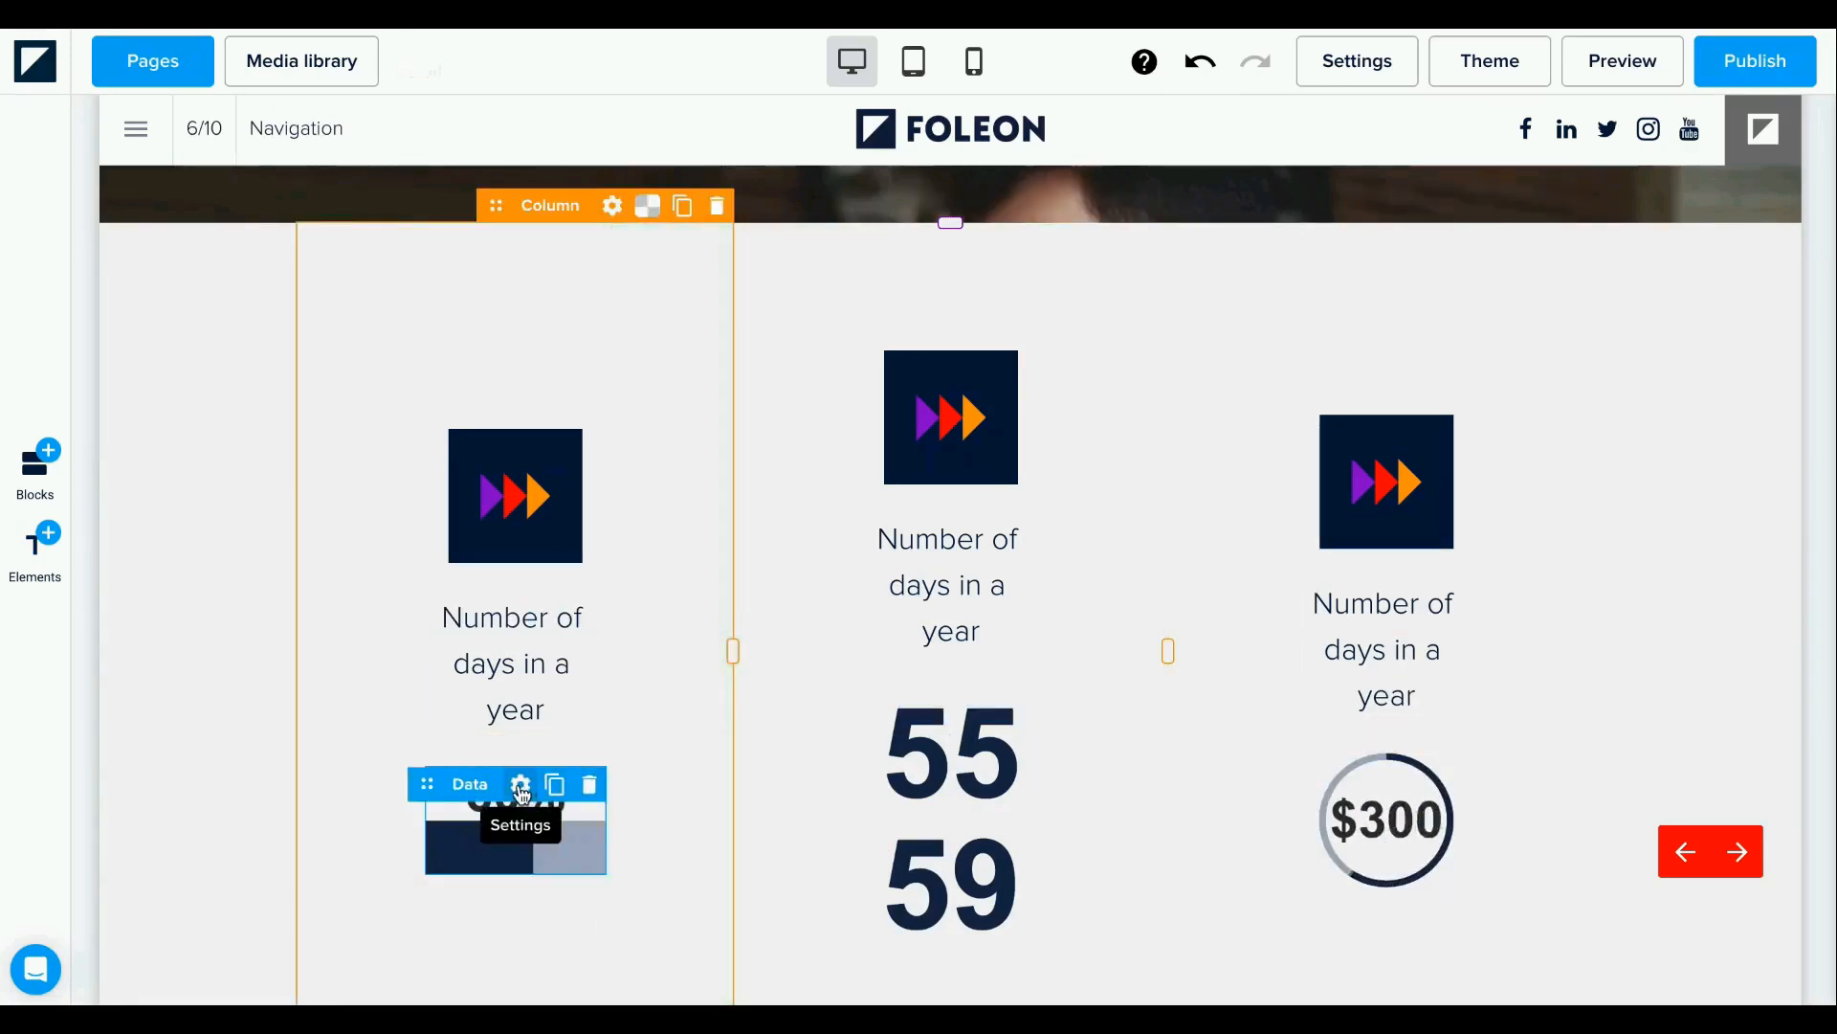
# Set the first column's progress bar to a max value of 365 and a shown value of 185.
pyautogui.click(520, 777)
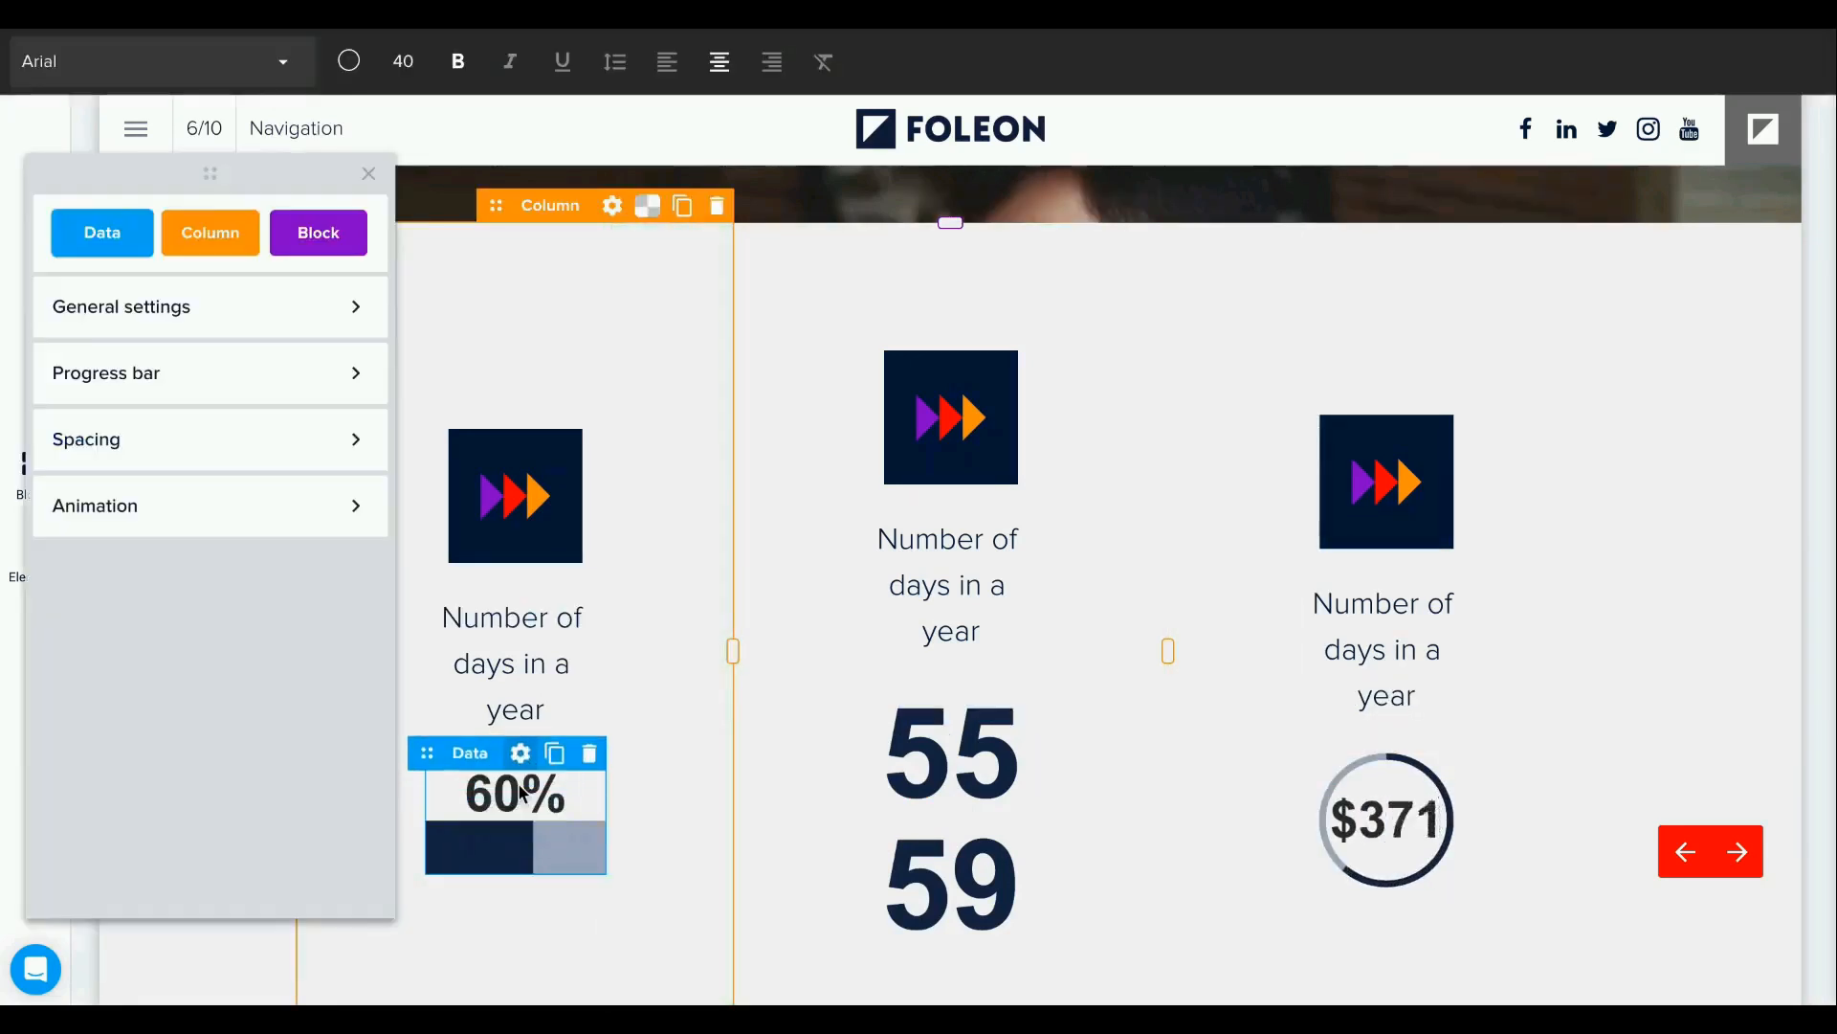
pyautogui.click(349, 315)
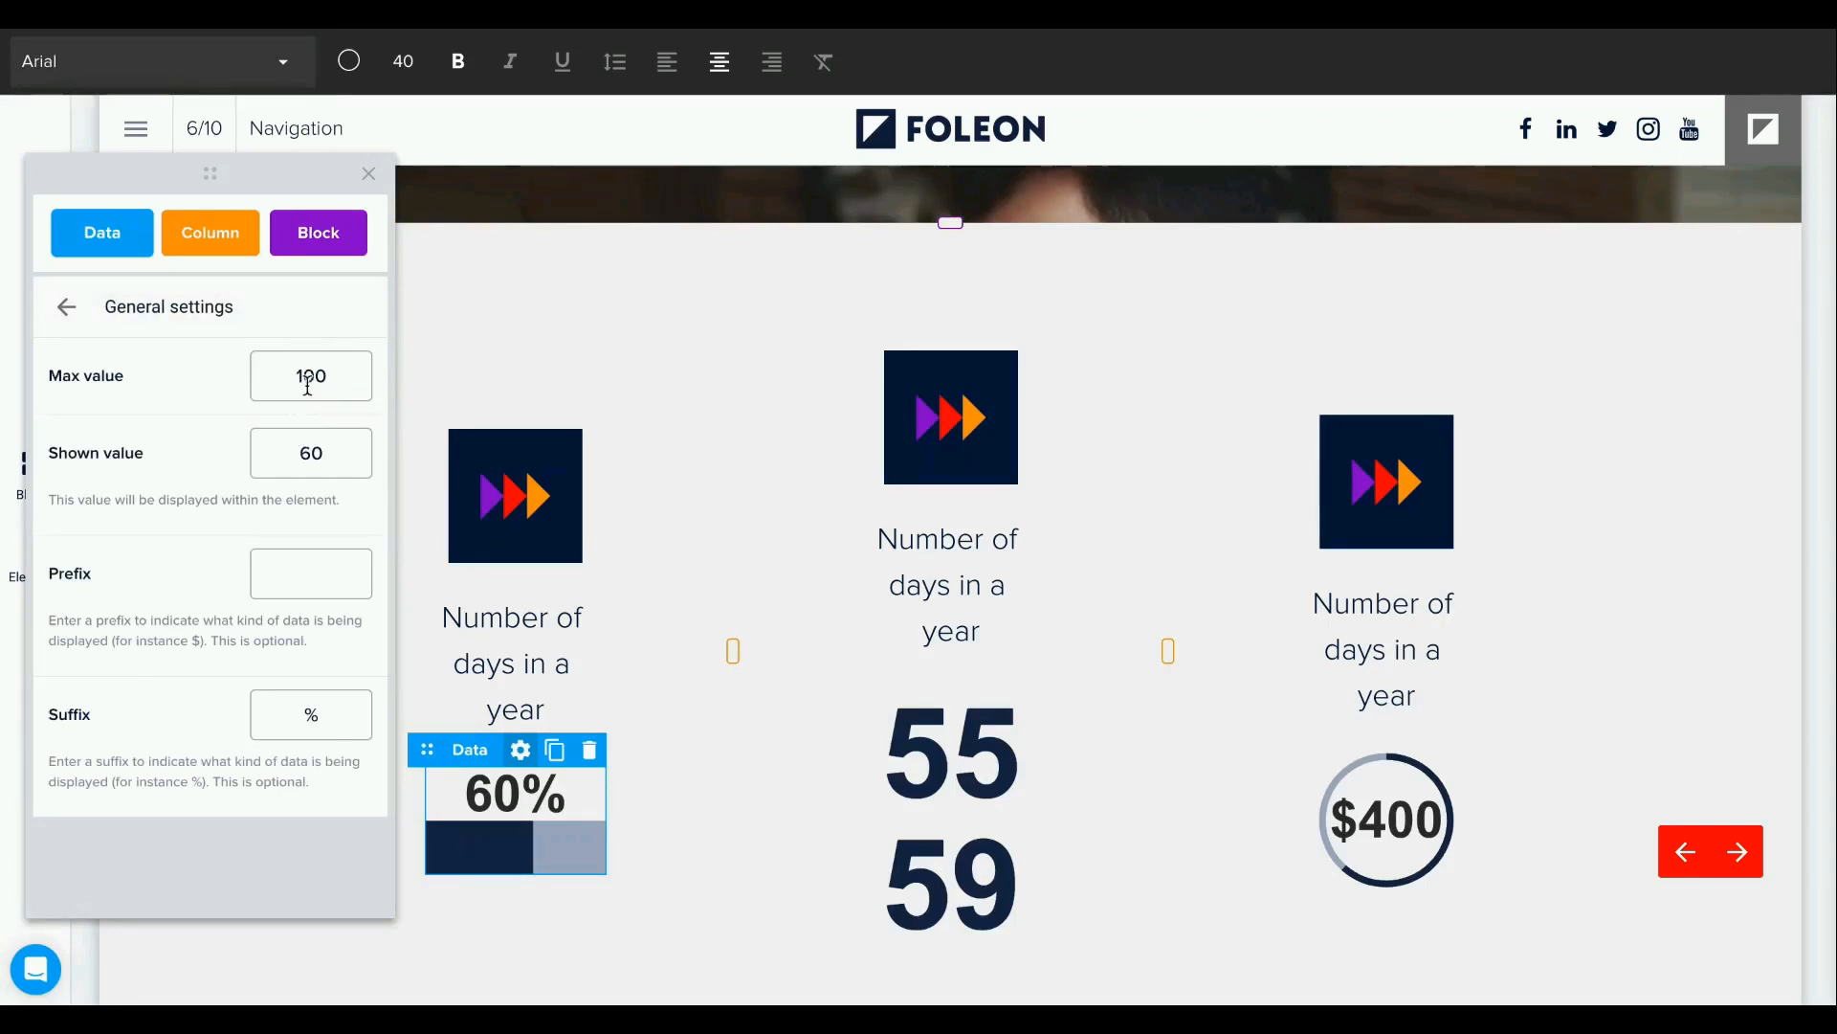
pyautogui.write('365')
pyautogui.press('Tab')
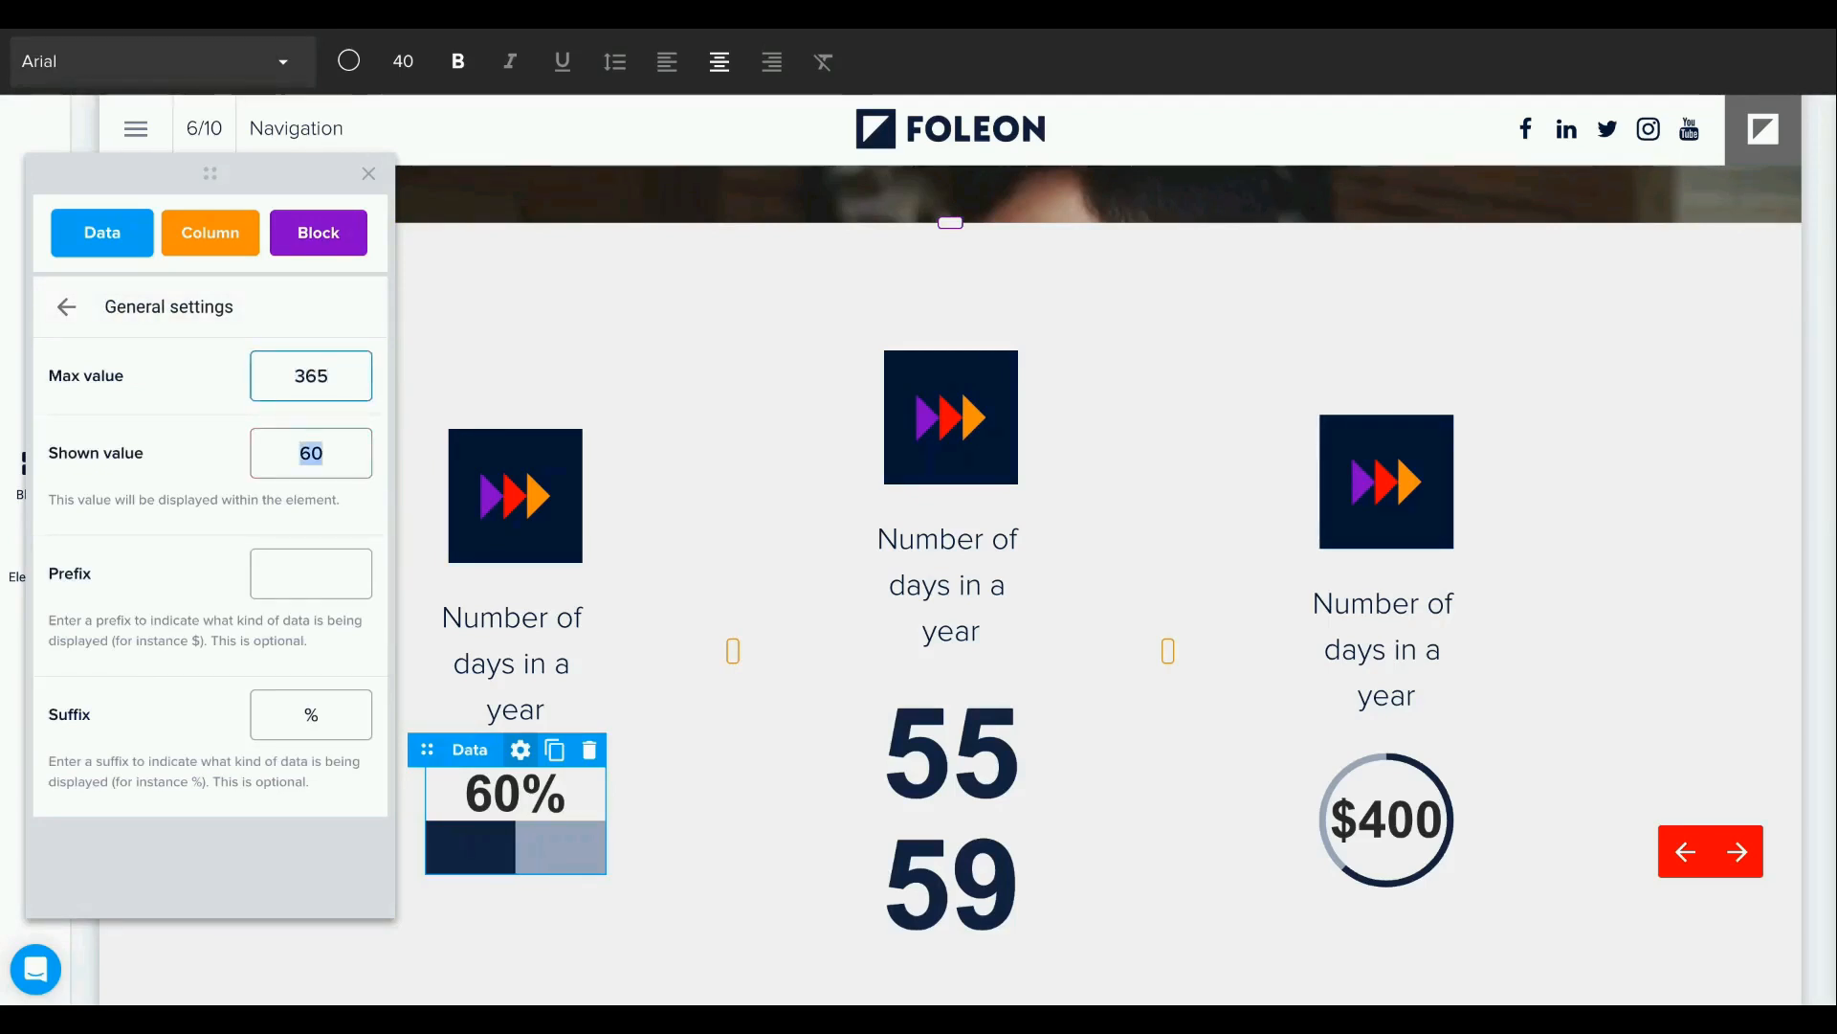
pyautogui.write('185')
pyautogui.press('Tab')
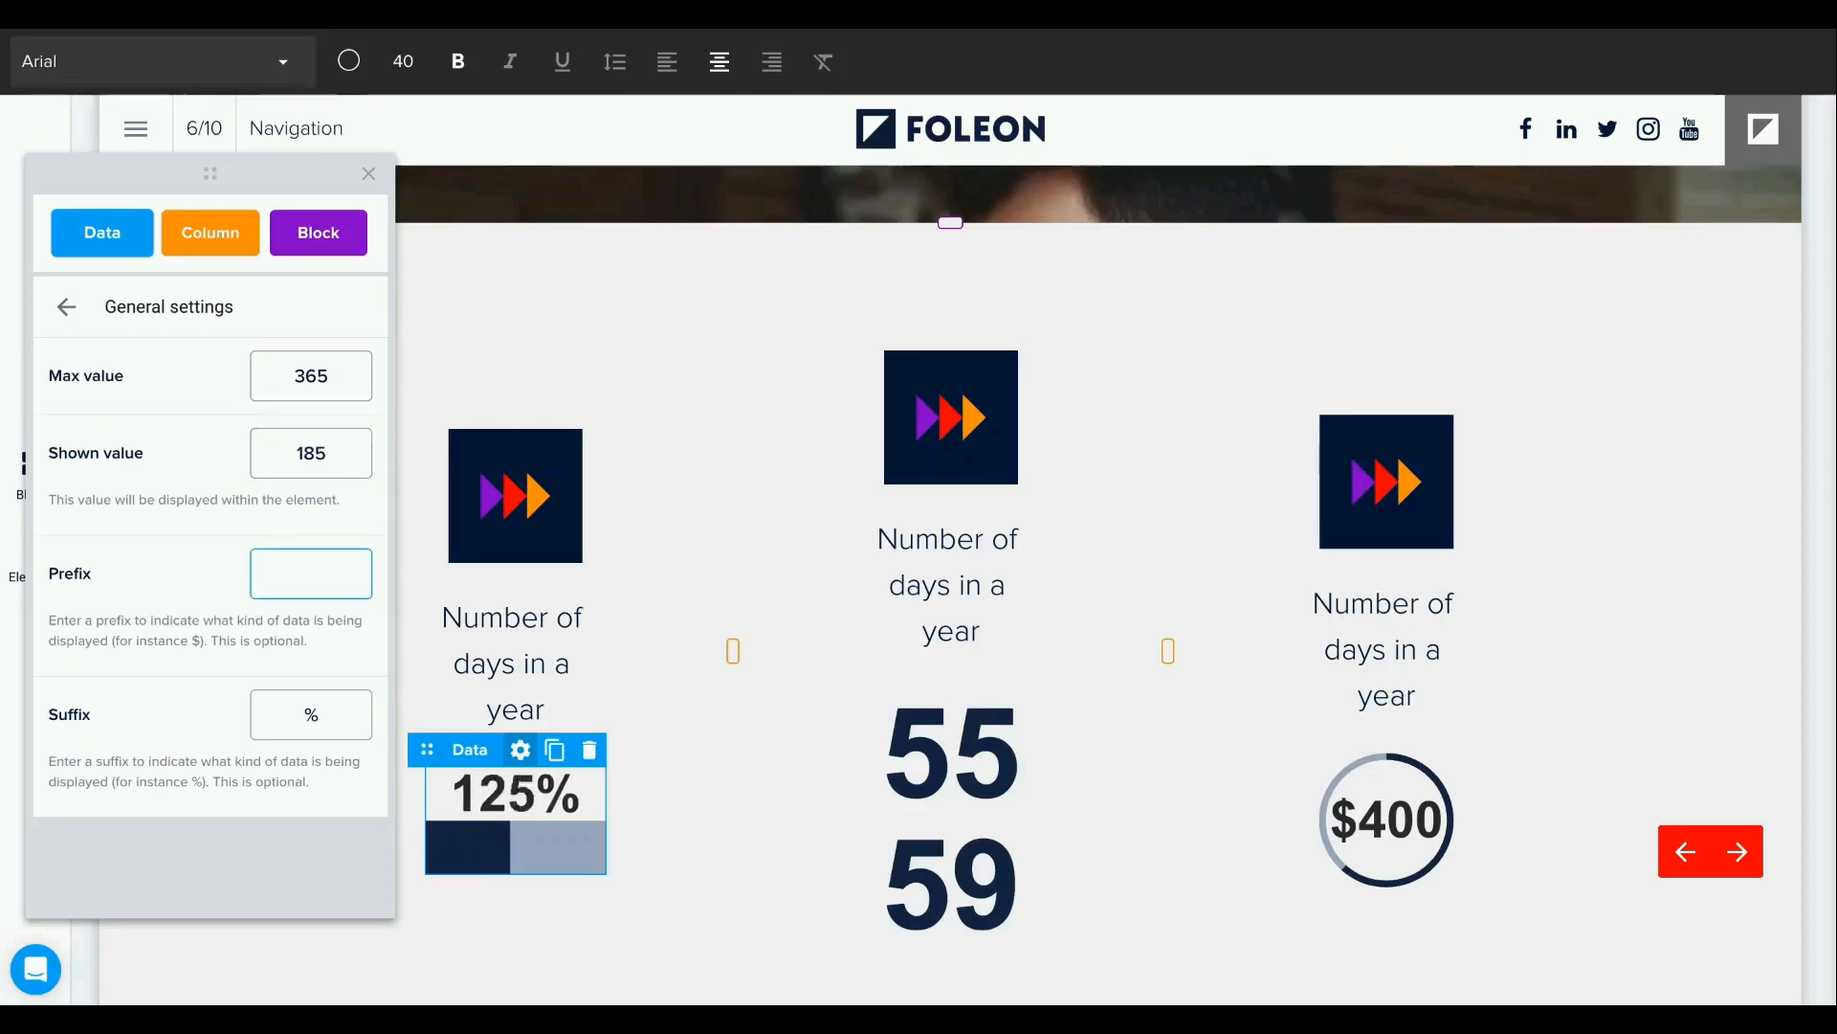
# Try a $ prefix on the progress bar's value, and clear both the prefix and the suffix.
pyautogui.write('$')
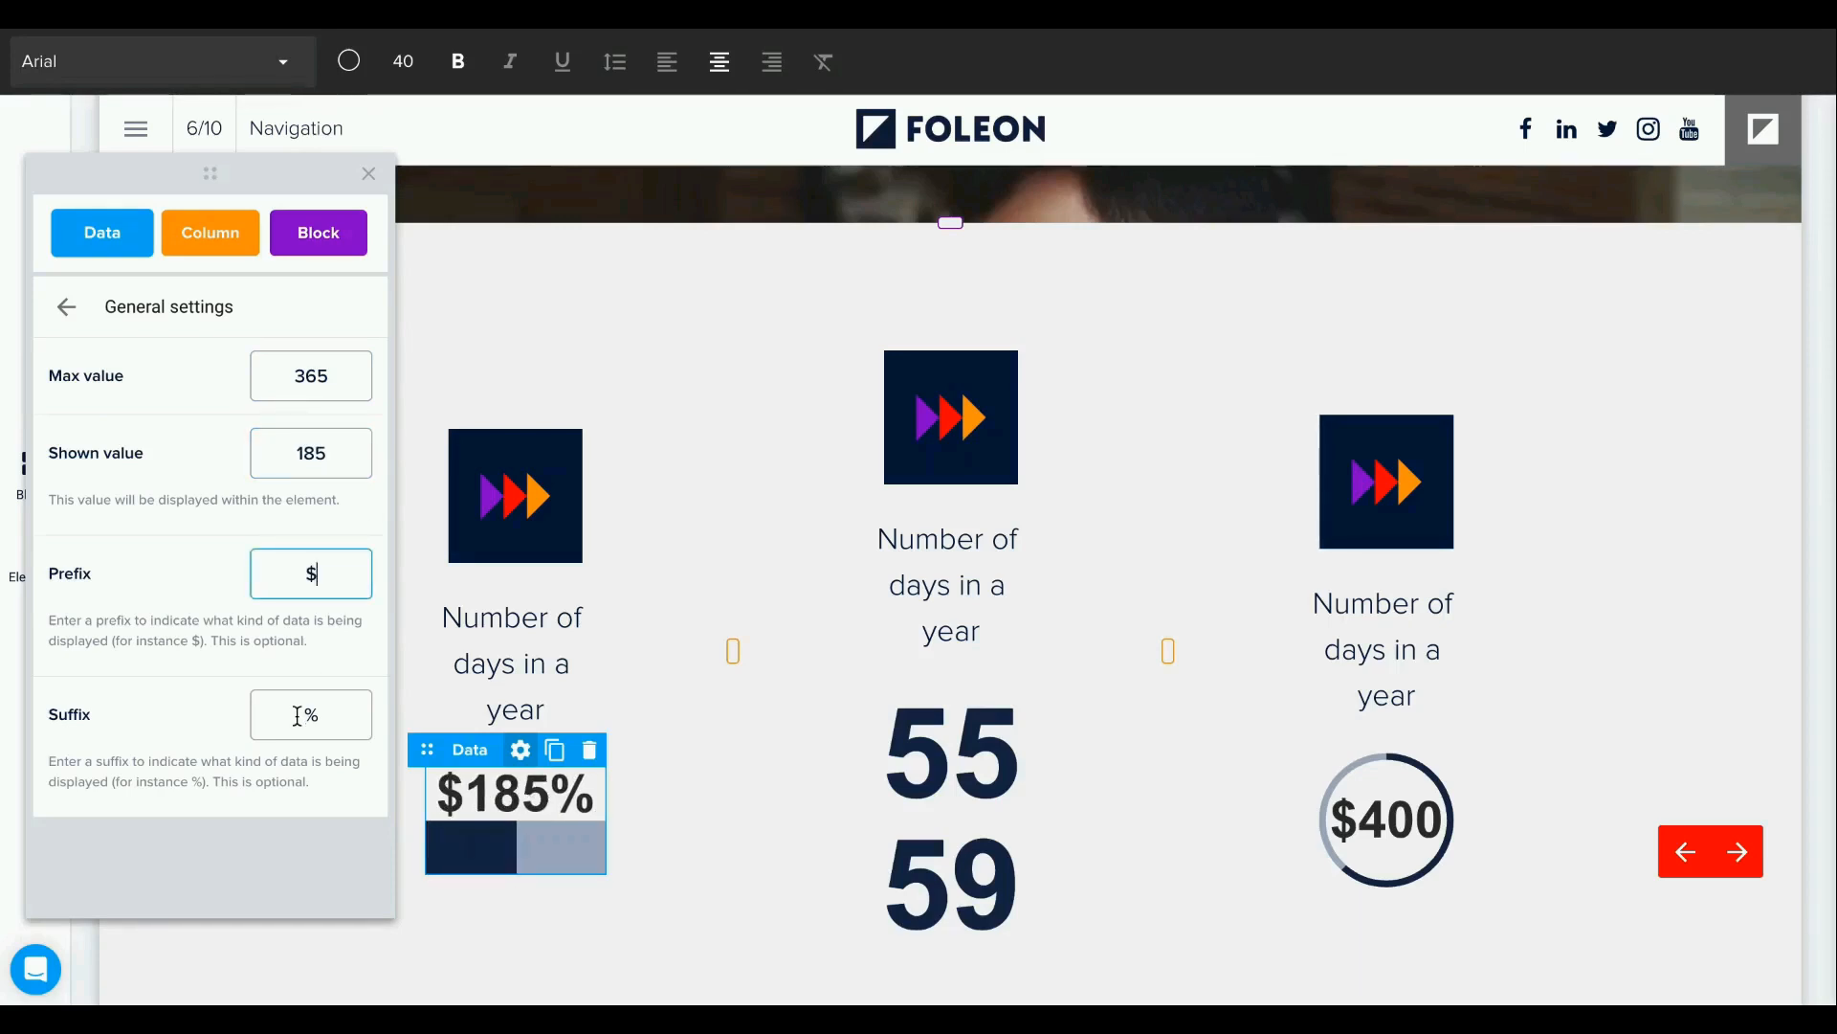
pyautogui.press('BackSpace')
pyautogui.click(325, 567)
pyautogui.press('BackSpace')
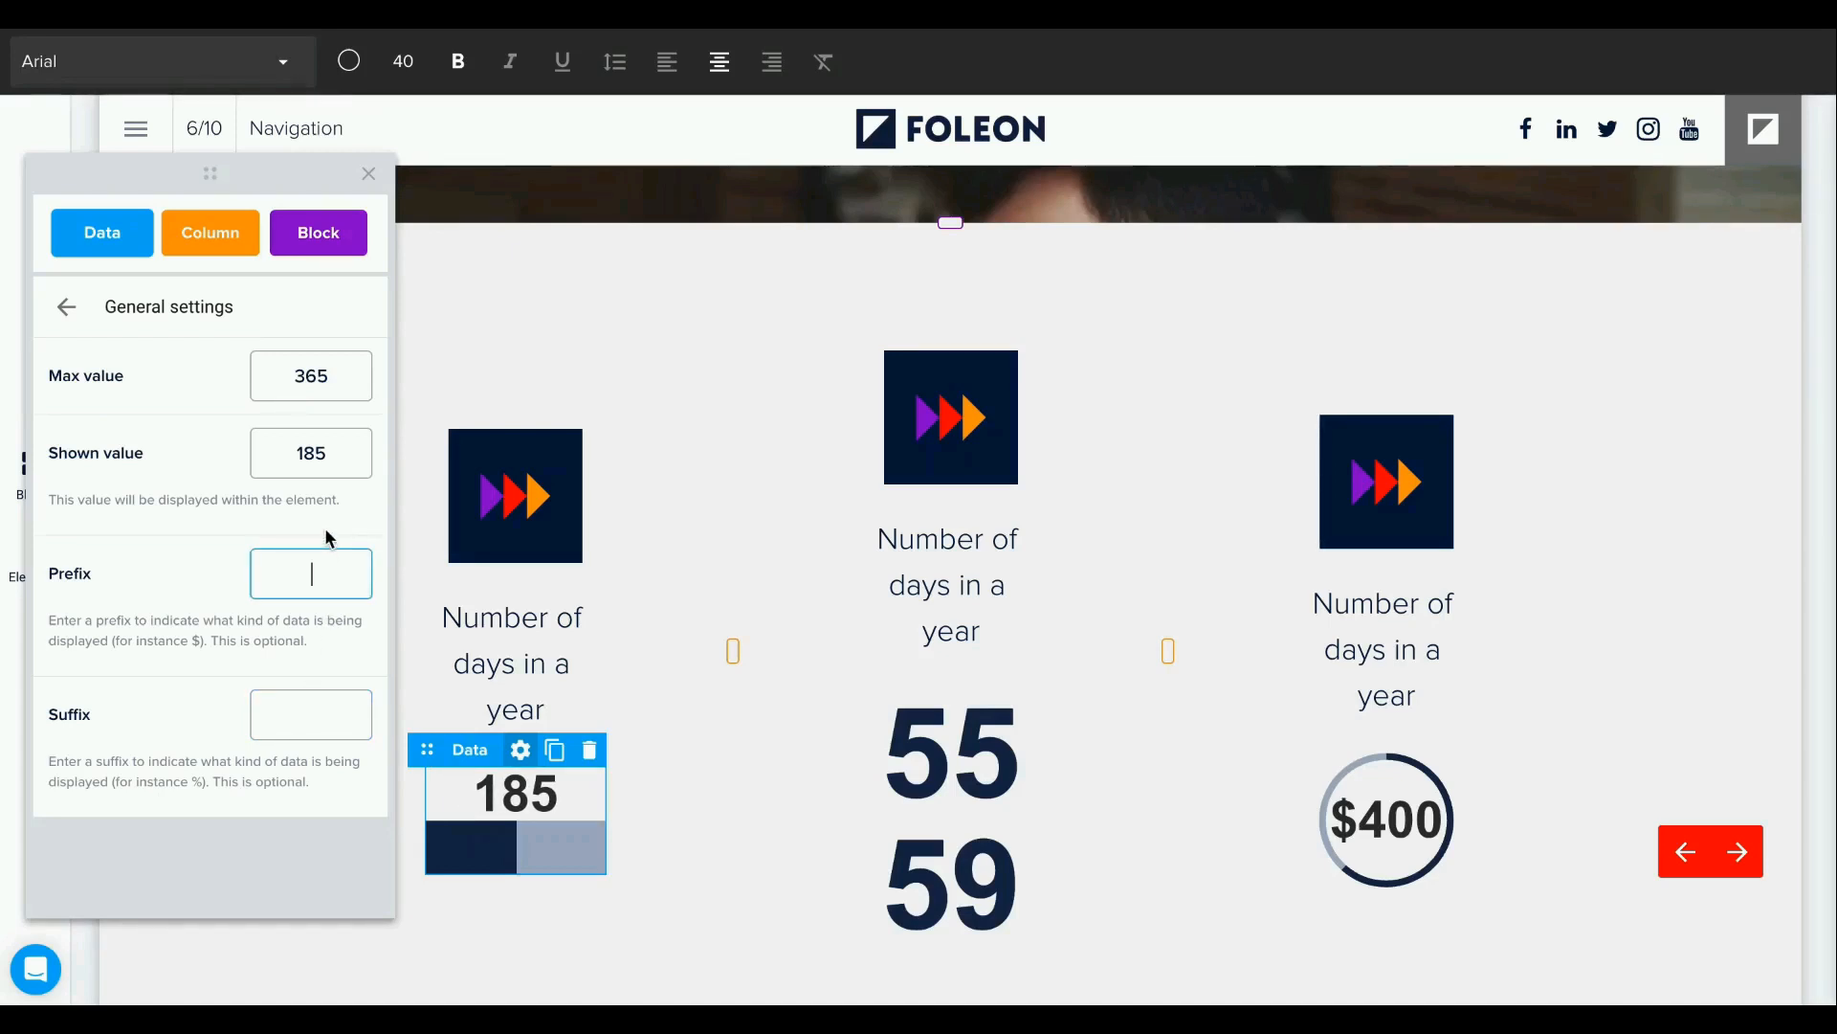
# Move the data element's settings window higher and open its Progress bar settings.
pyautogui.click(67, 306)
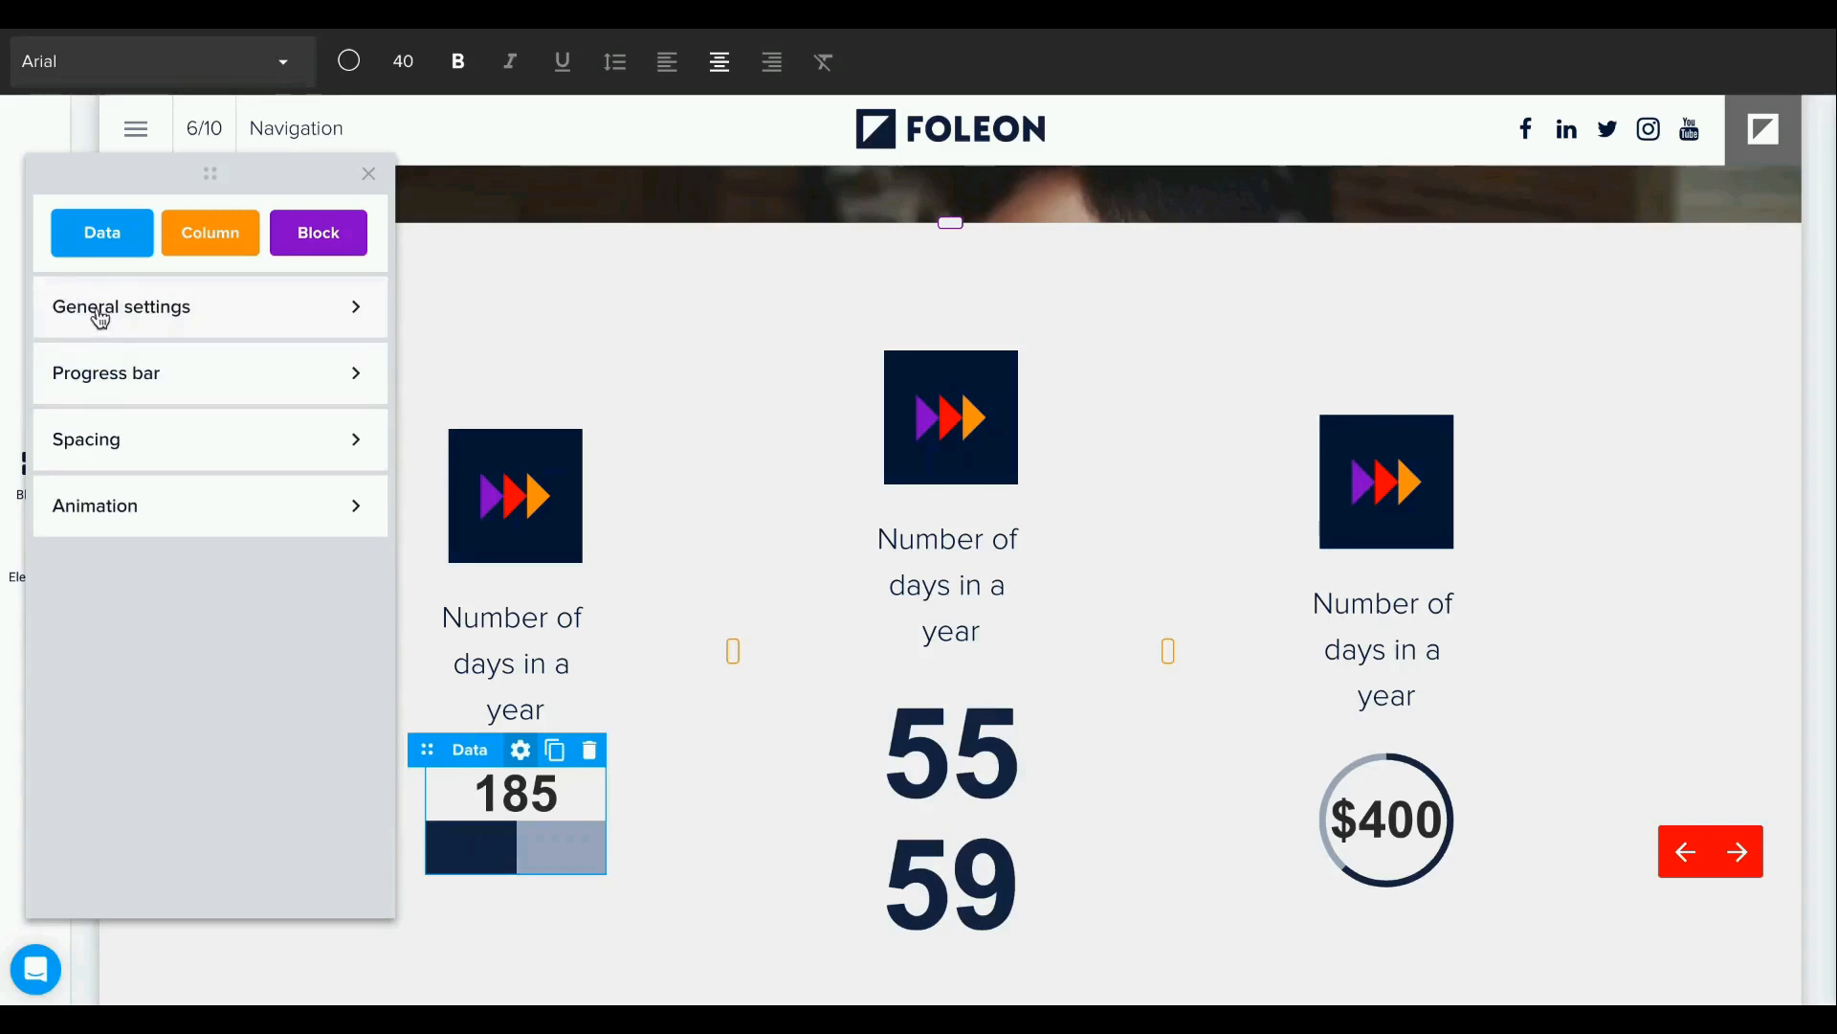
pyautogui.moveTo(205, 188); pyautogui.dragTo(213, 64)
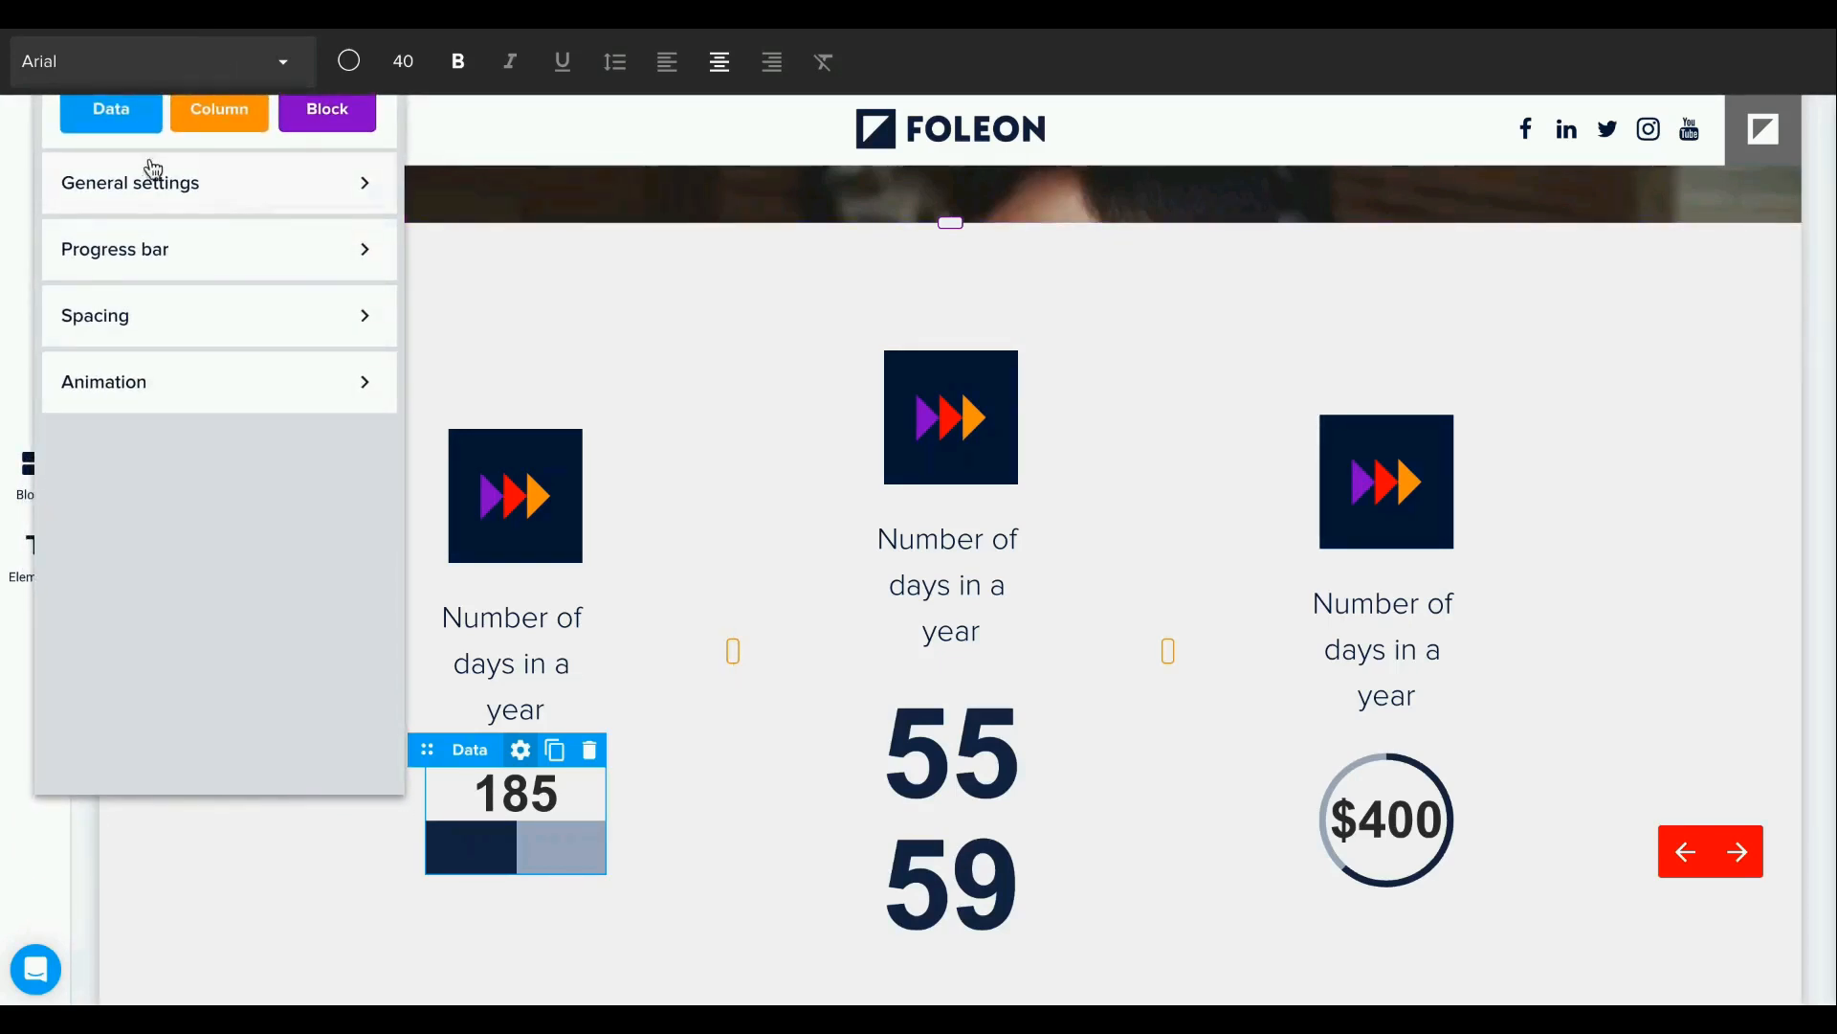
pyautogui.click(182, 185)
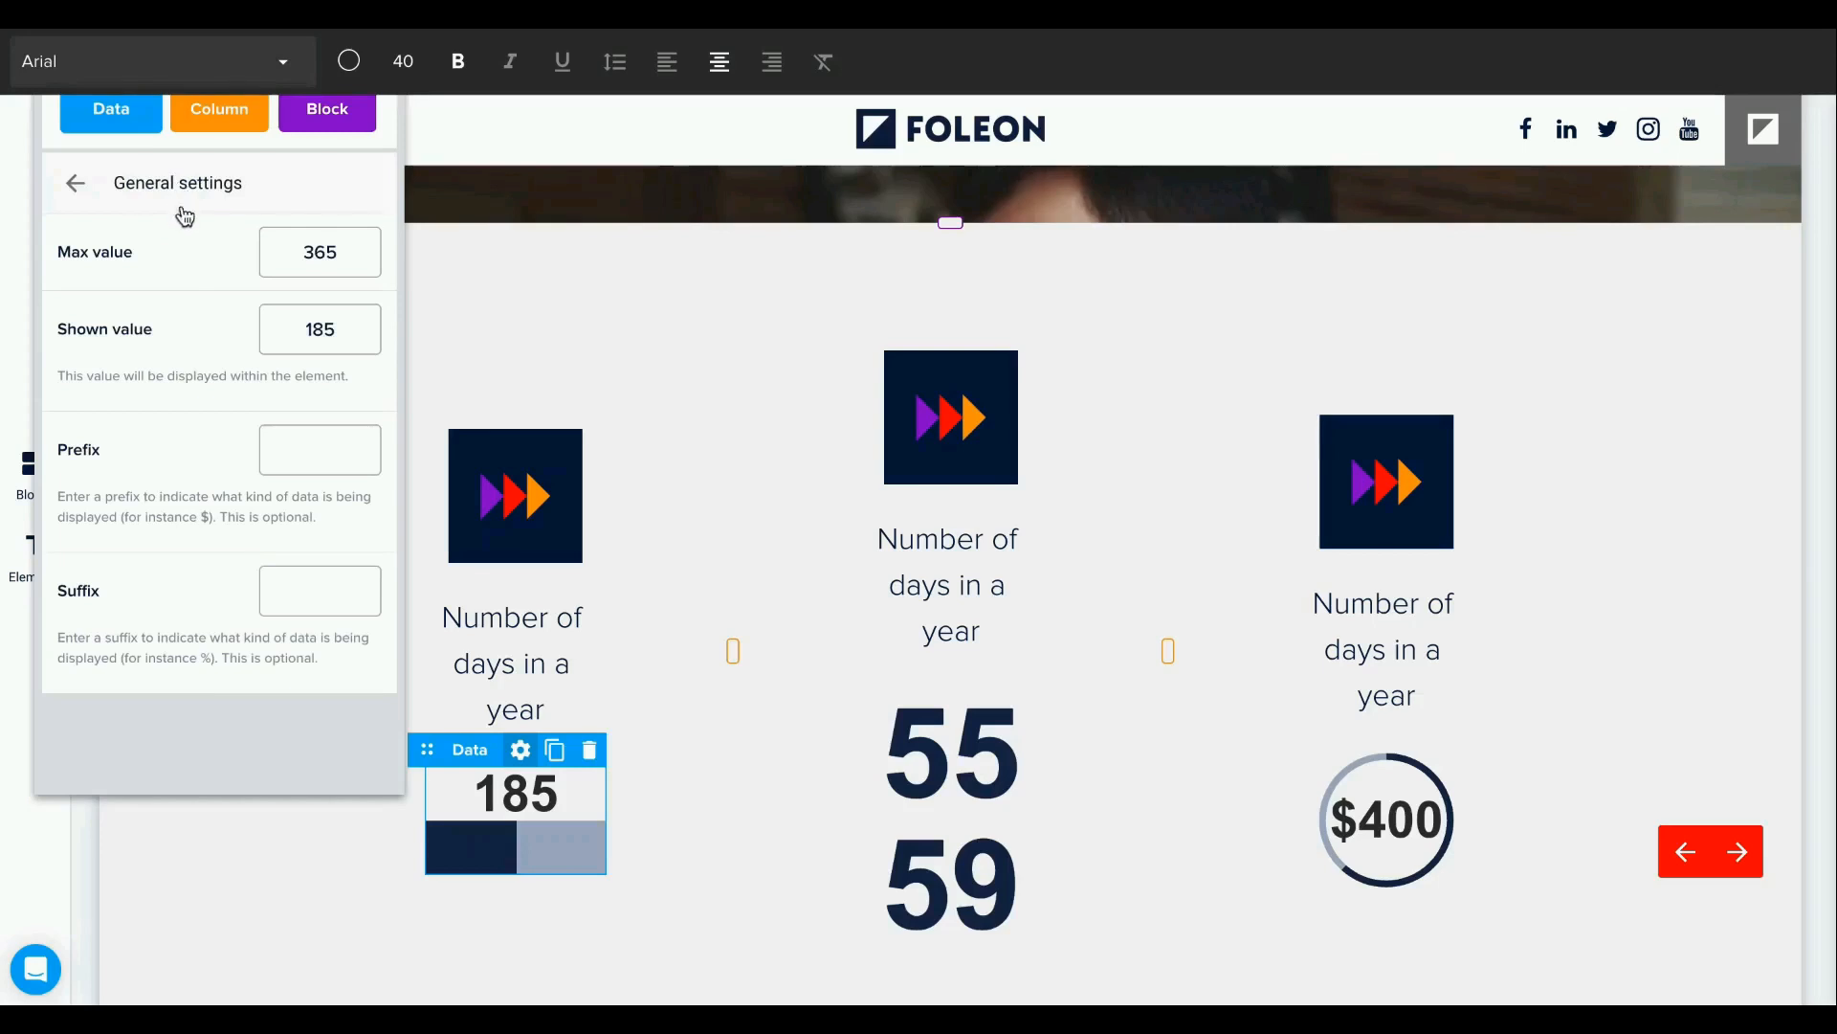
pyautogui.click(76, 189)
pyautogui.click(142, 250)
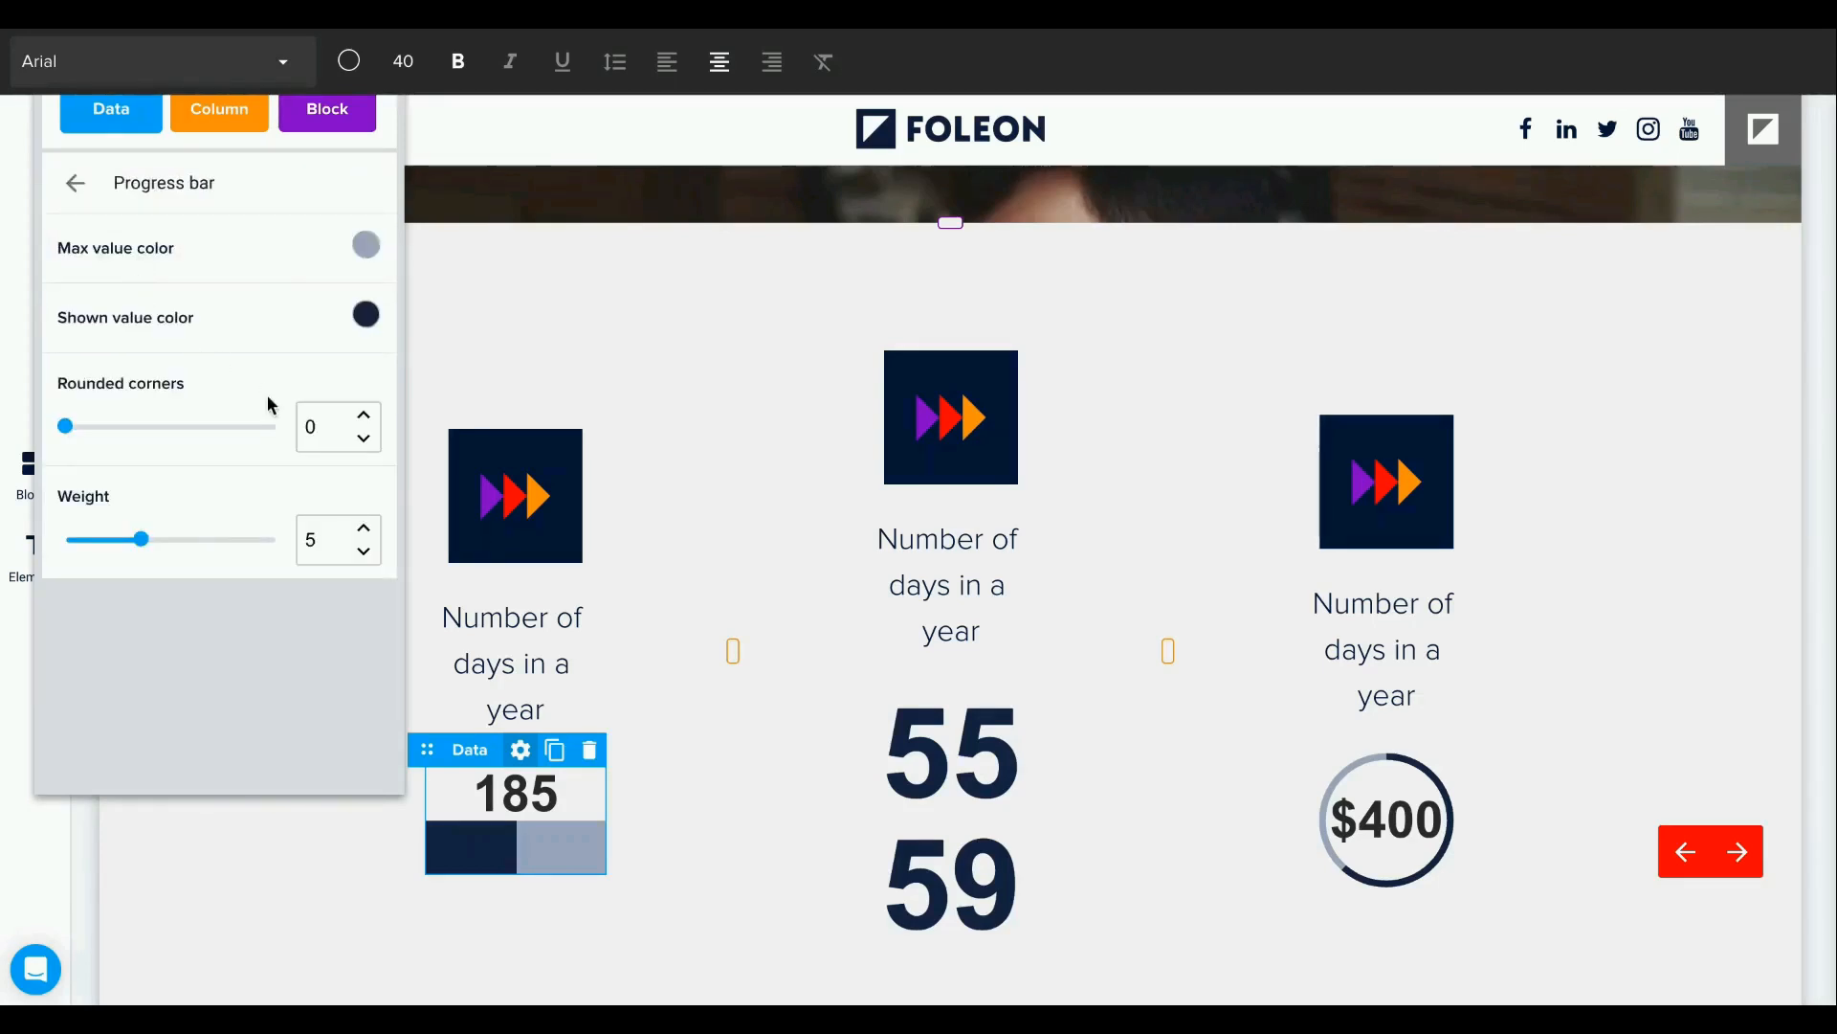
# Try rounded corners of 20 on the progress bar and reset them to 0.
pyautogui.moveTo(326, 431); pyautogui.dragTo(289, 429)
pyautogui.write('20')
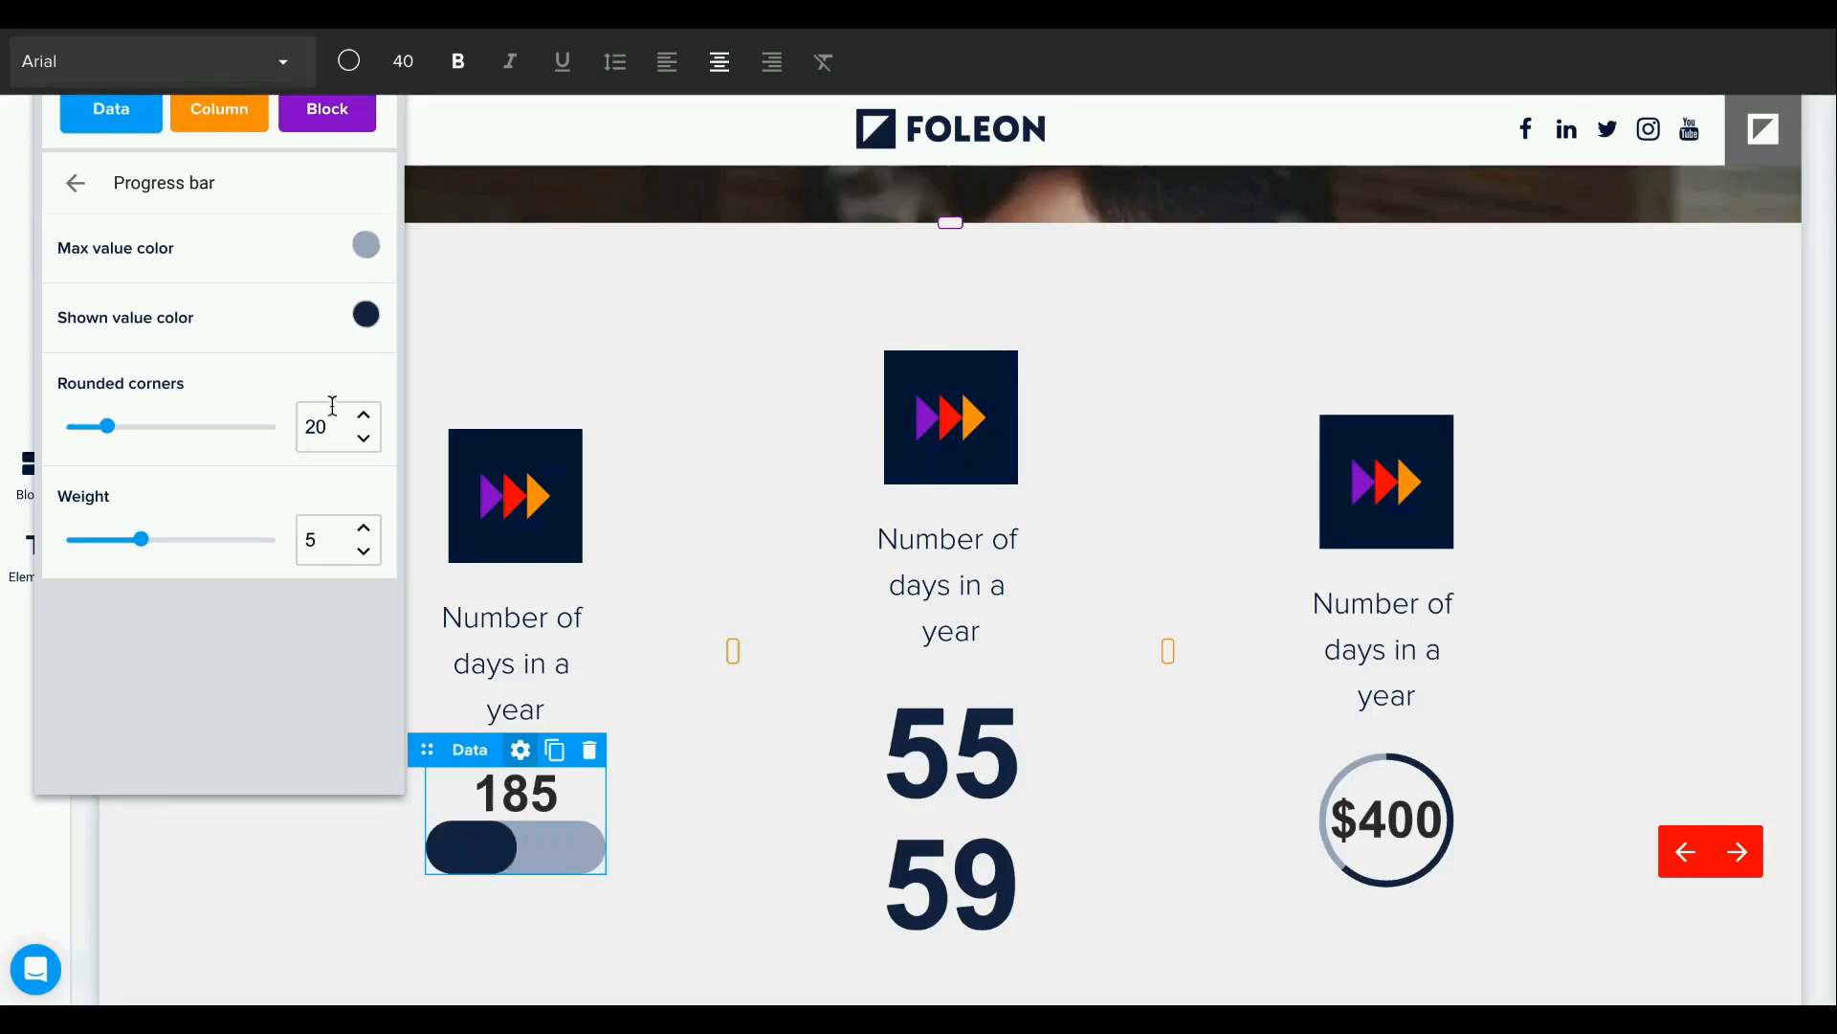
pyautogui.moveTo(328, 430); pyautogui.dragTo(302, 430)
pyautogui.write('0')
pyautogui.press('Tab')
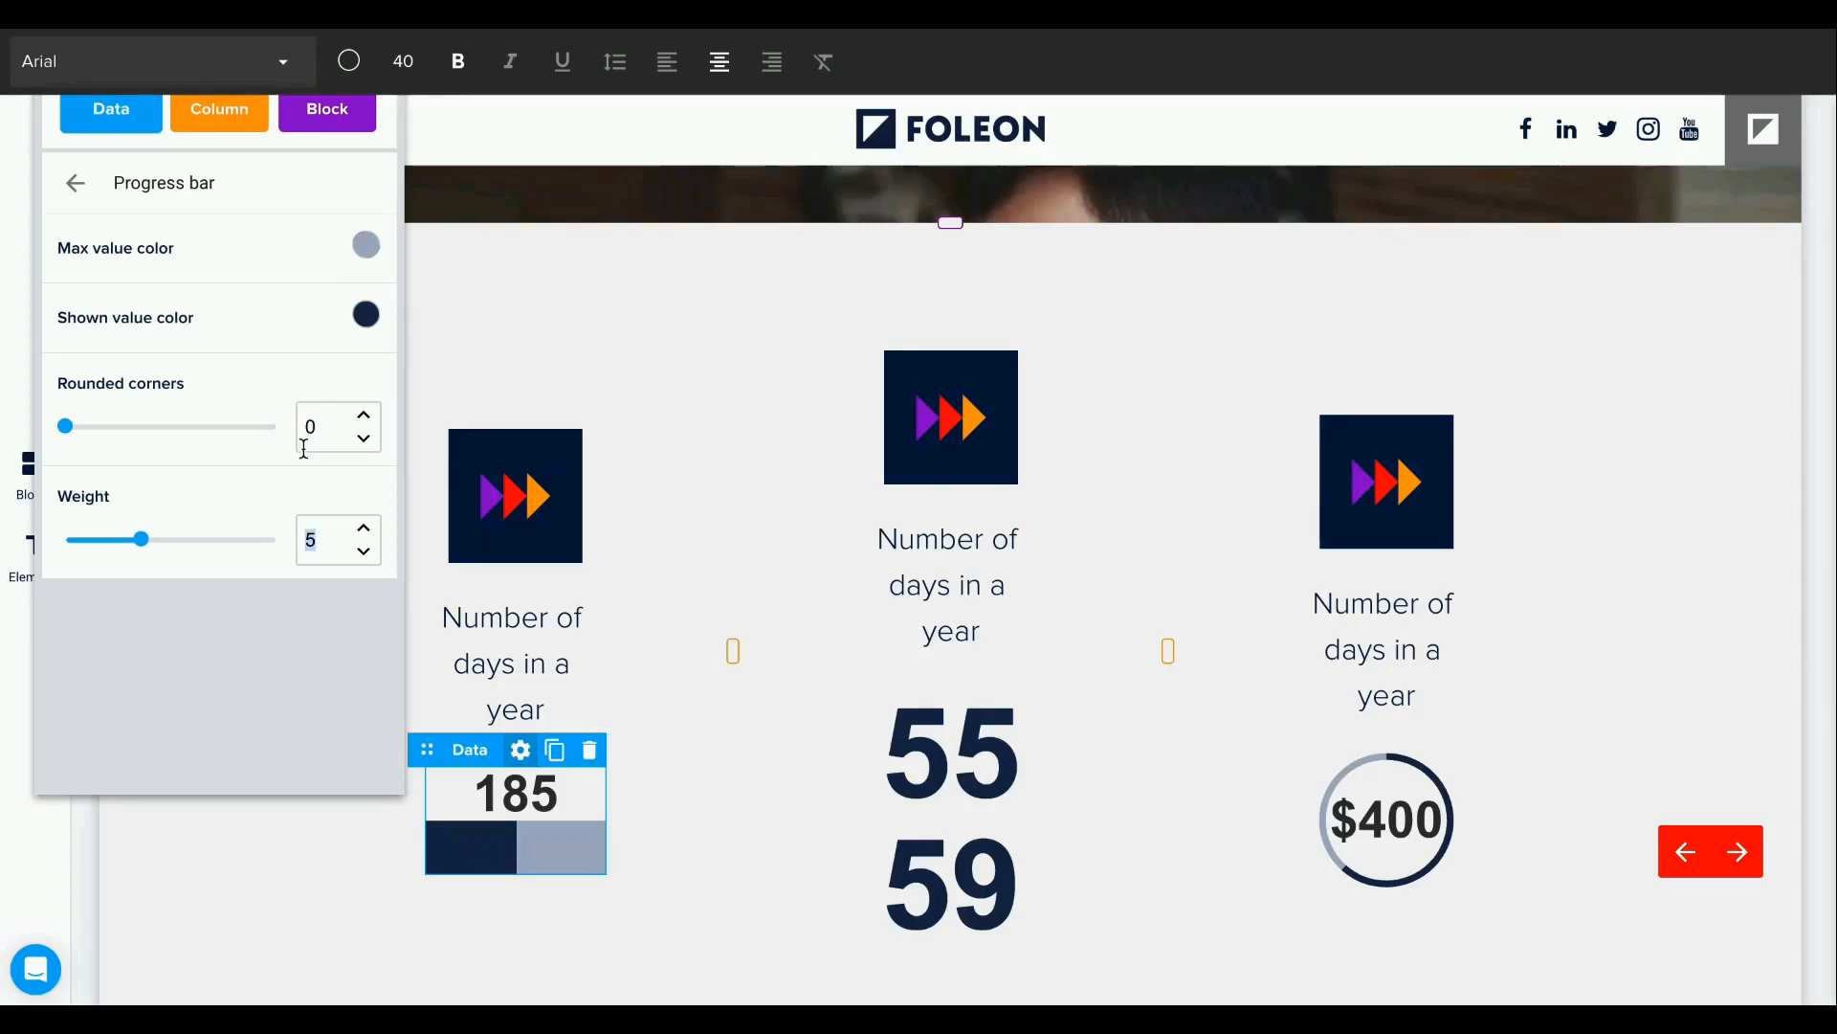
# Try a weight of 10 on the progress bar, set the weight to 1, and return to the element's settings list.
pyautogui.write('10')
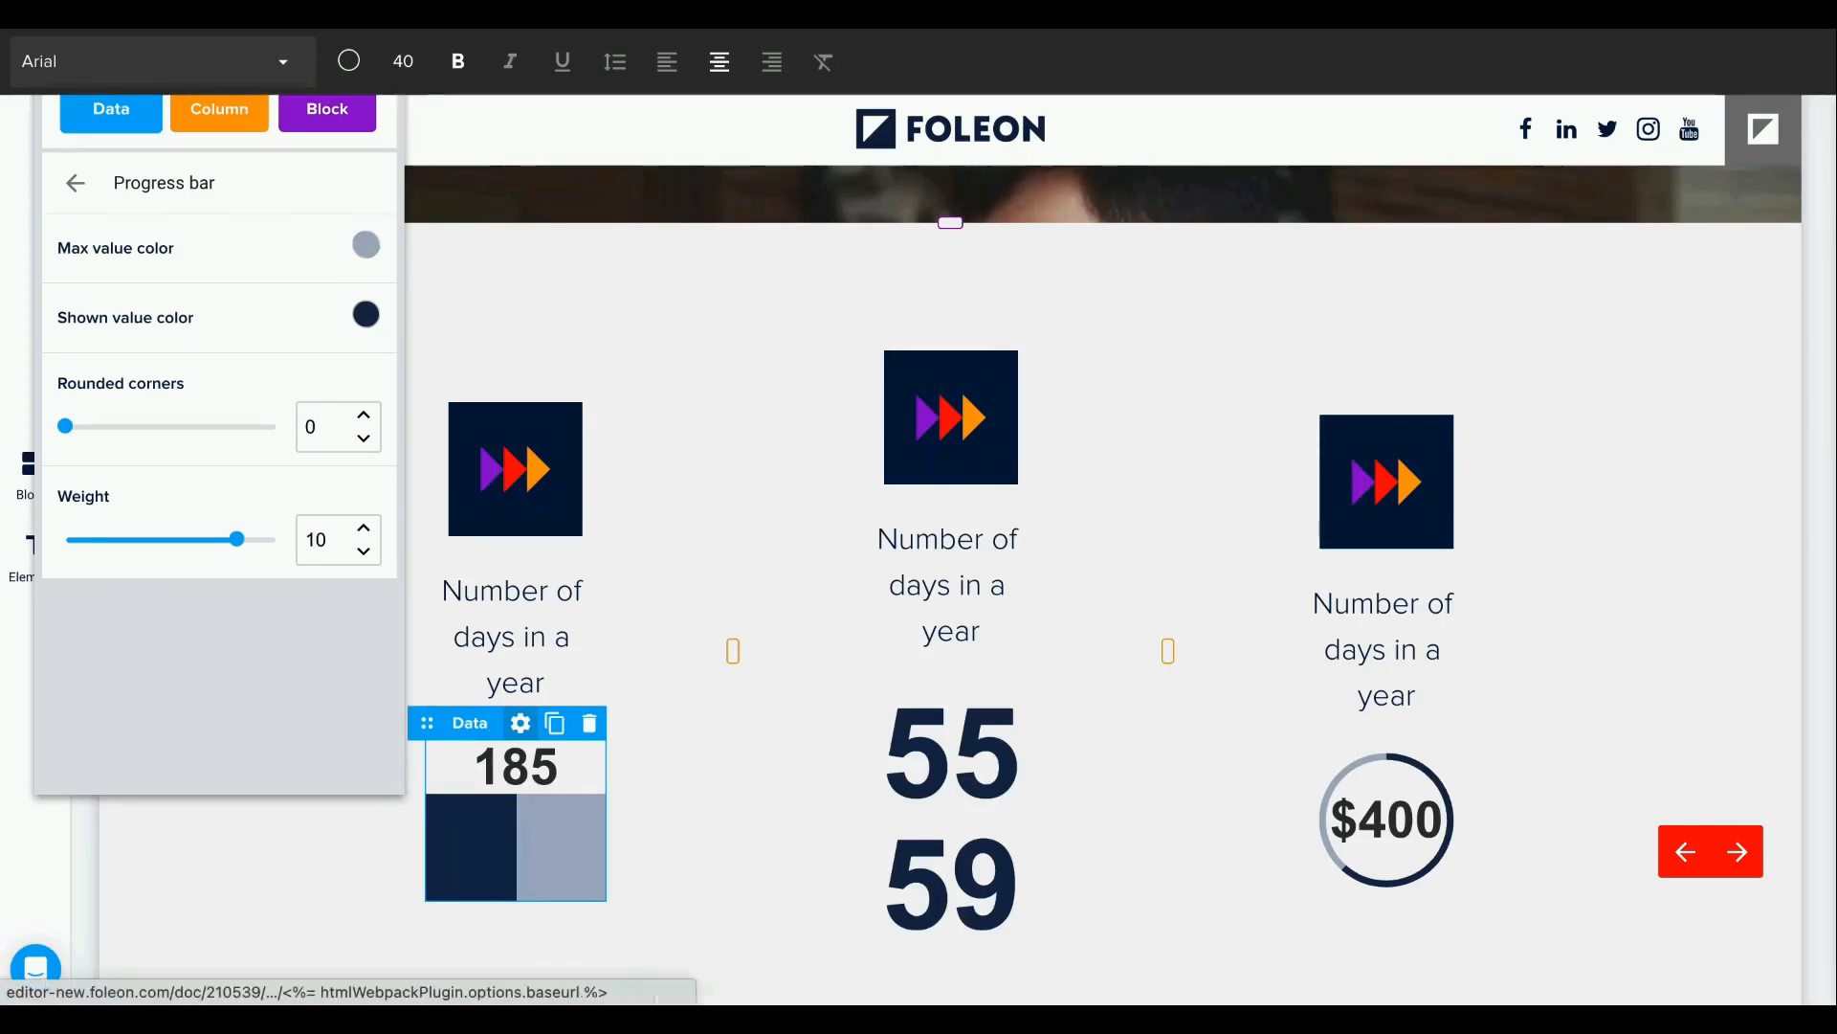
pyautogui.press('BackSpace')
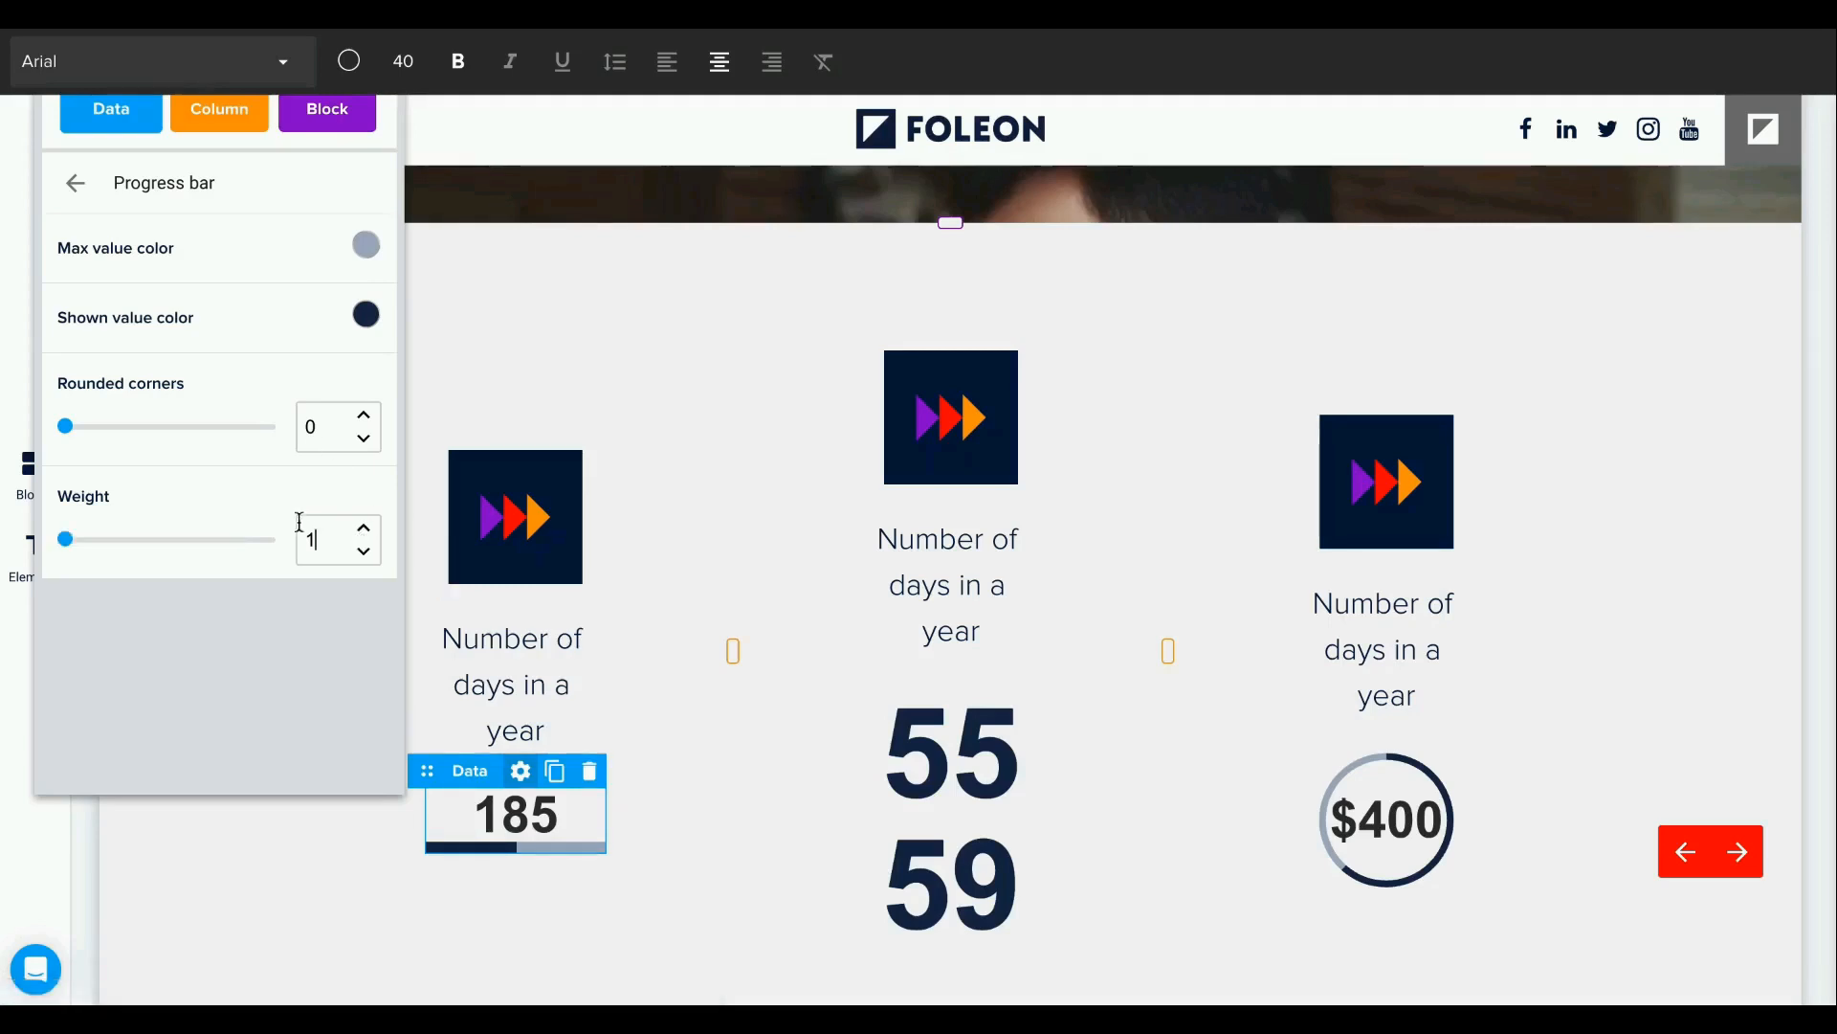
pyautogui.click(79, 186)
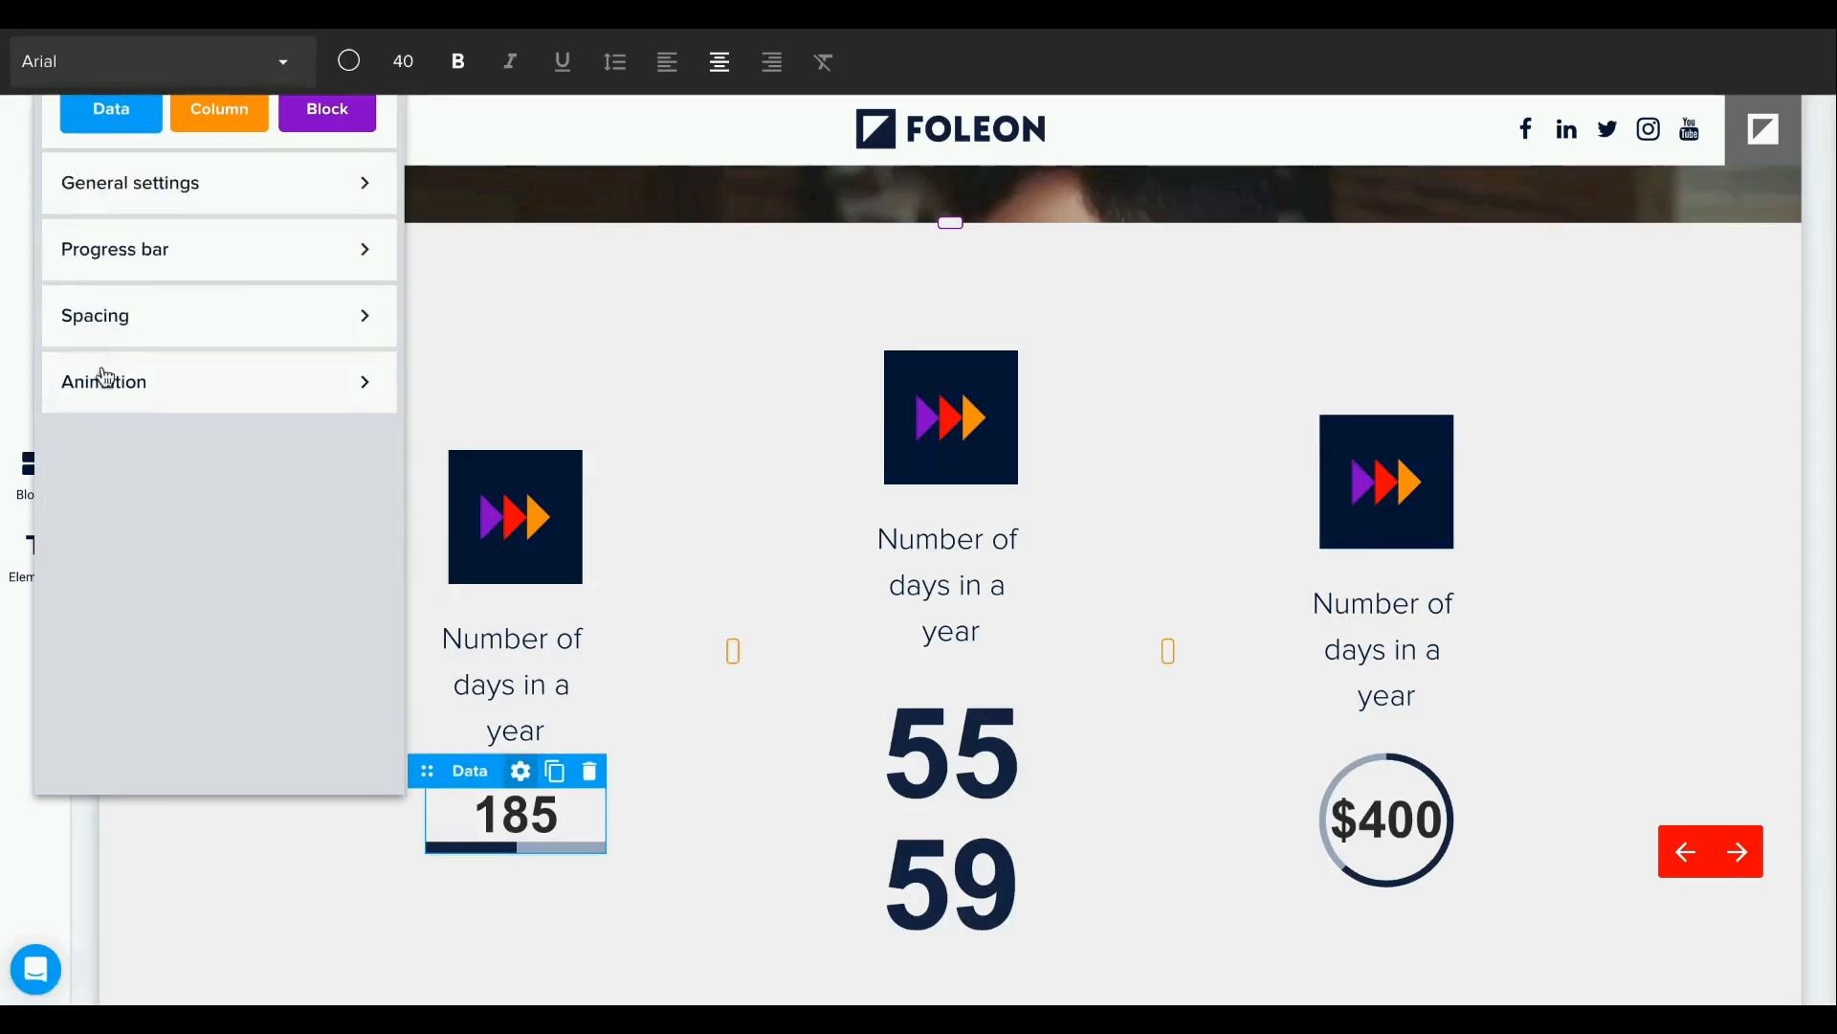
# Set the progress bar's data animation duration to 3000 milliseconds and close its settings.
pyautogui.click(106, 379)
pyautogui.moveTo(306, 364); pyautogui.dragTo(298, 367)
pyautogui.write('1000')
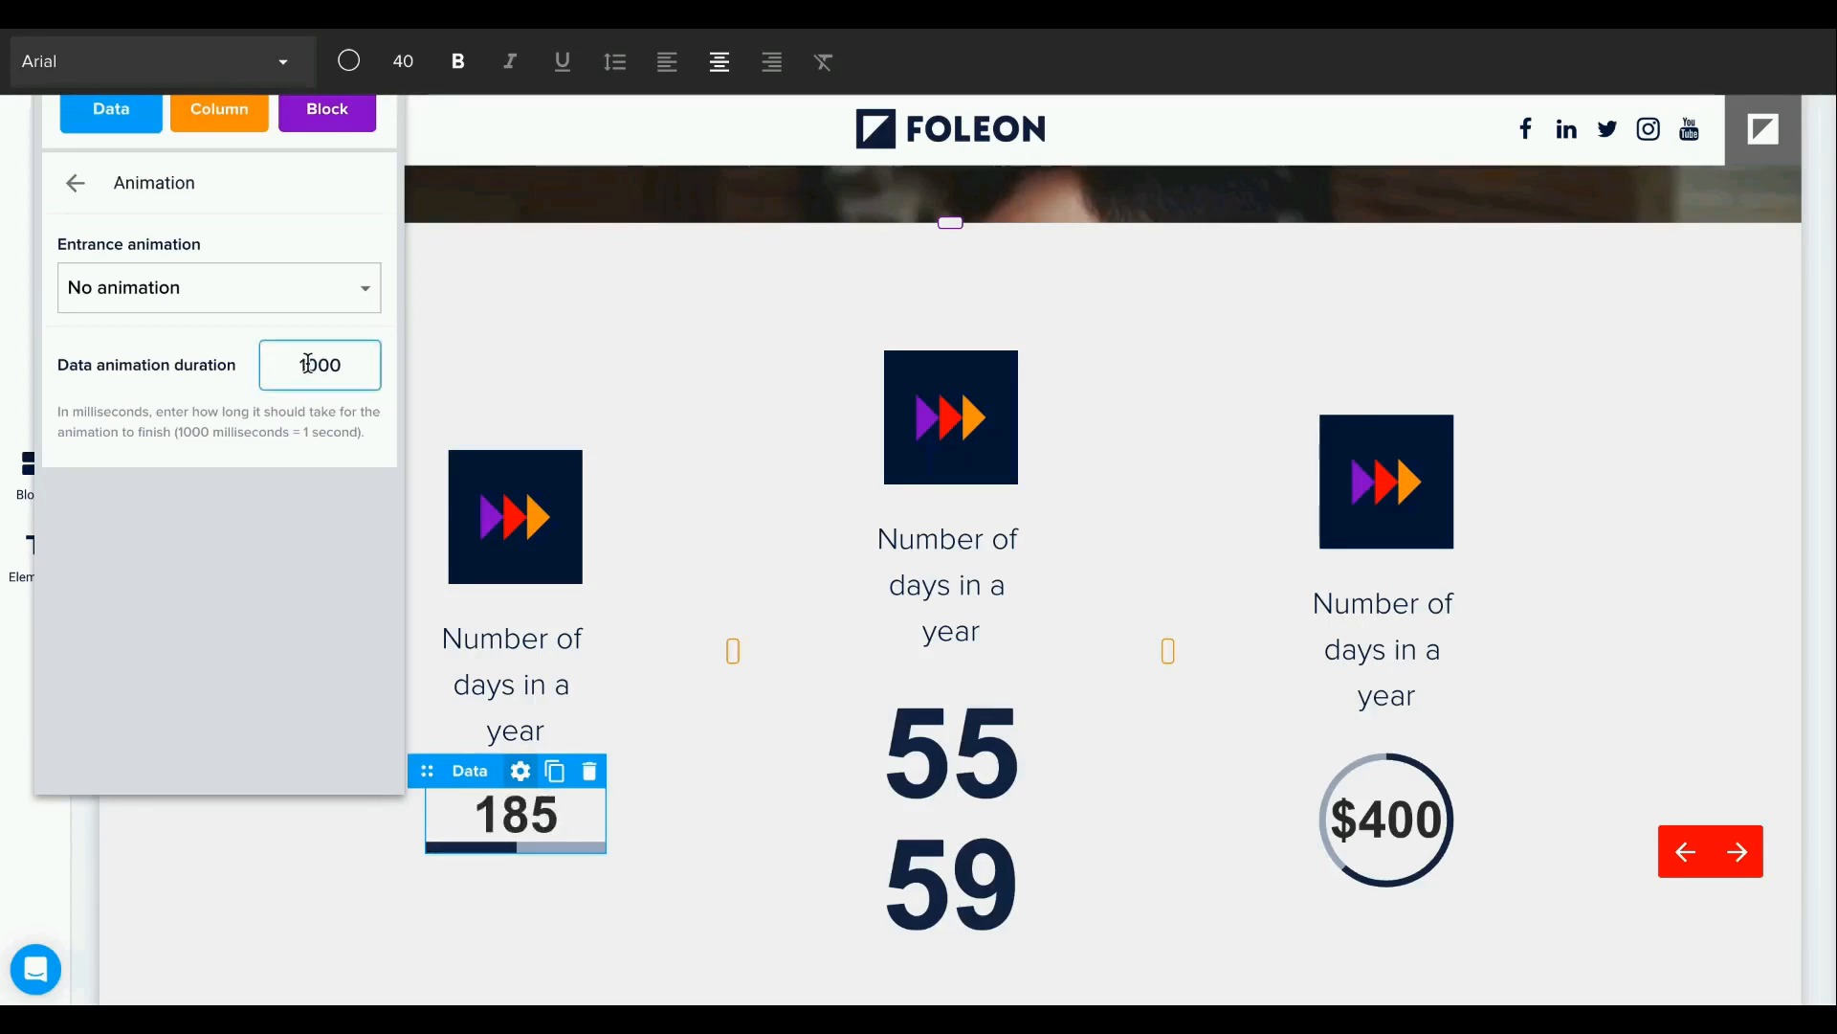
pyautogui.write('3')
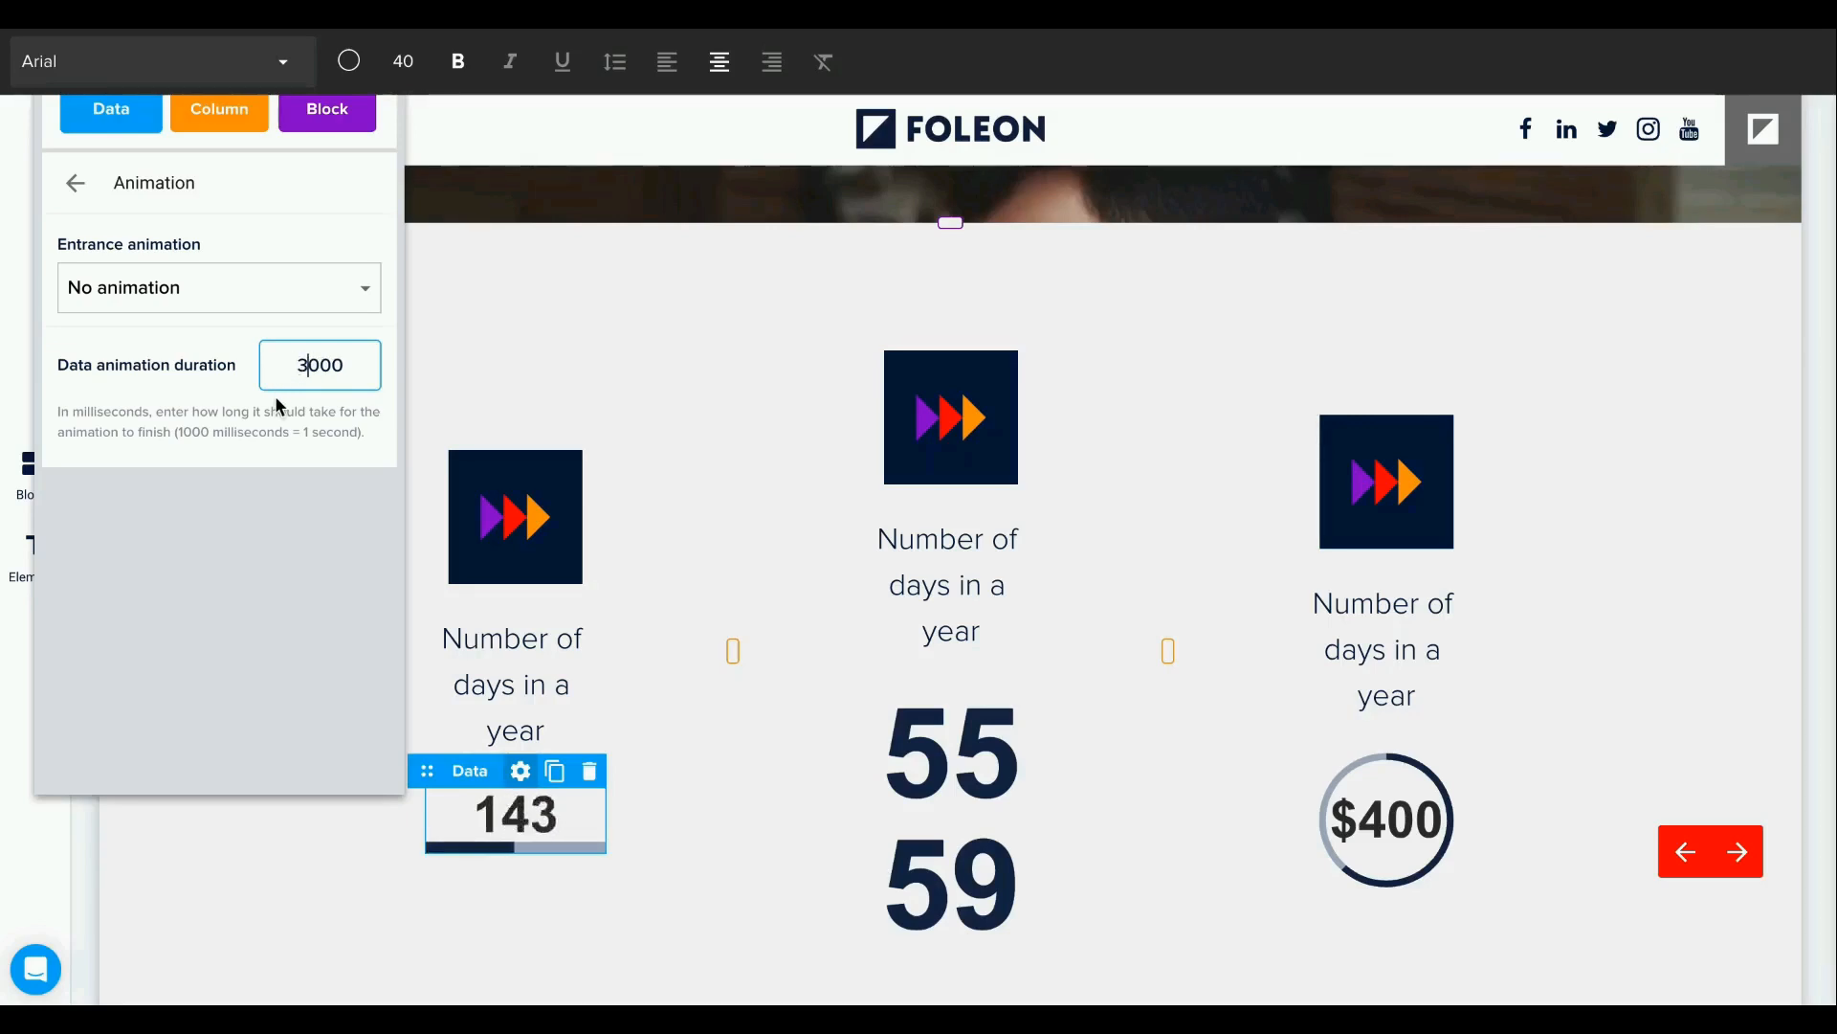
pyautogui.scroll(2, 276, 406)
pyautogui.click(275, 407)
pyautogui.scroll(-3, 275, 407)
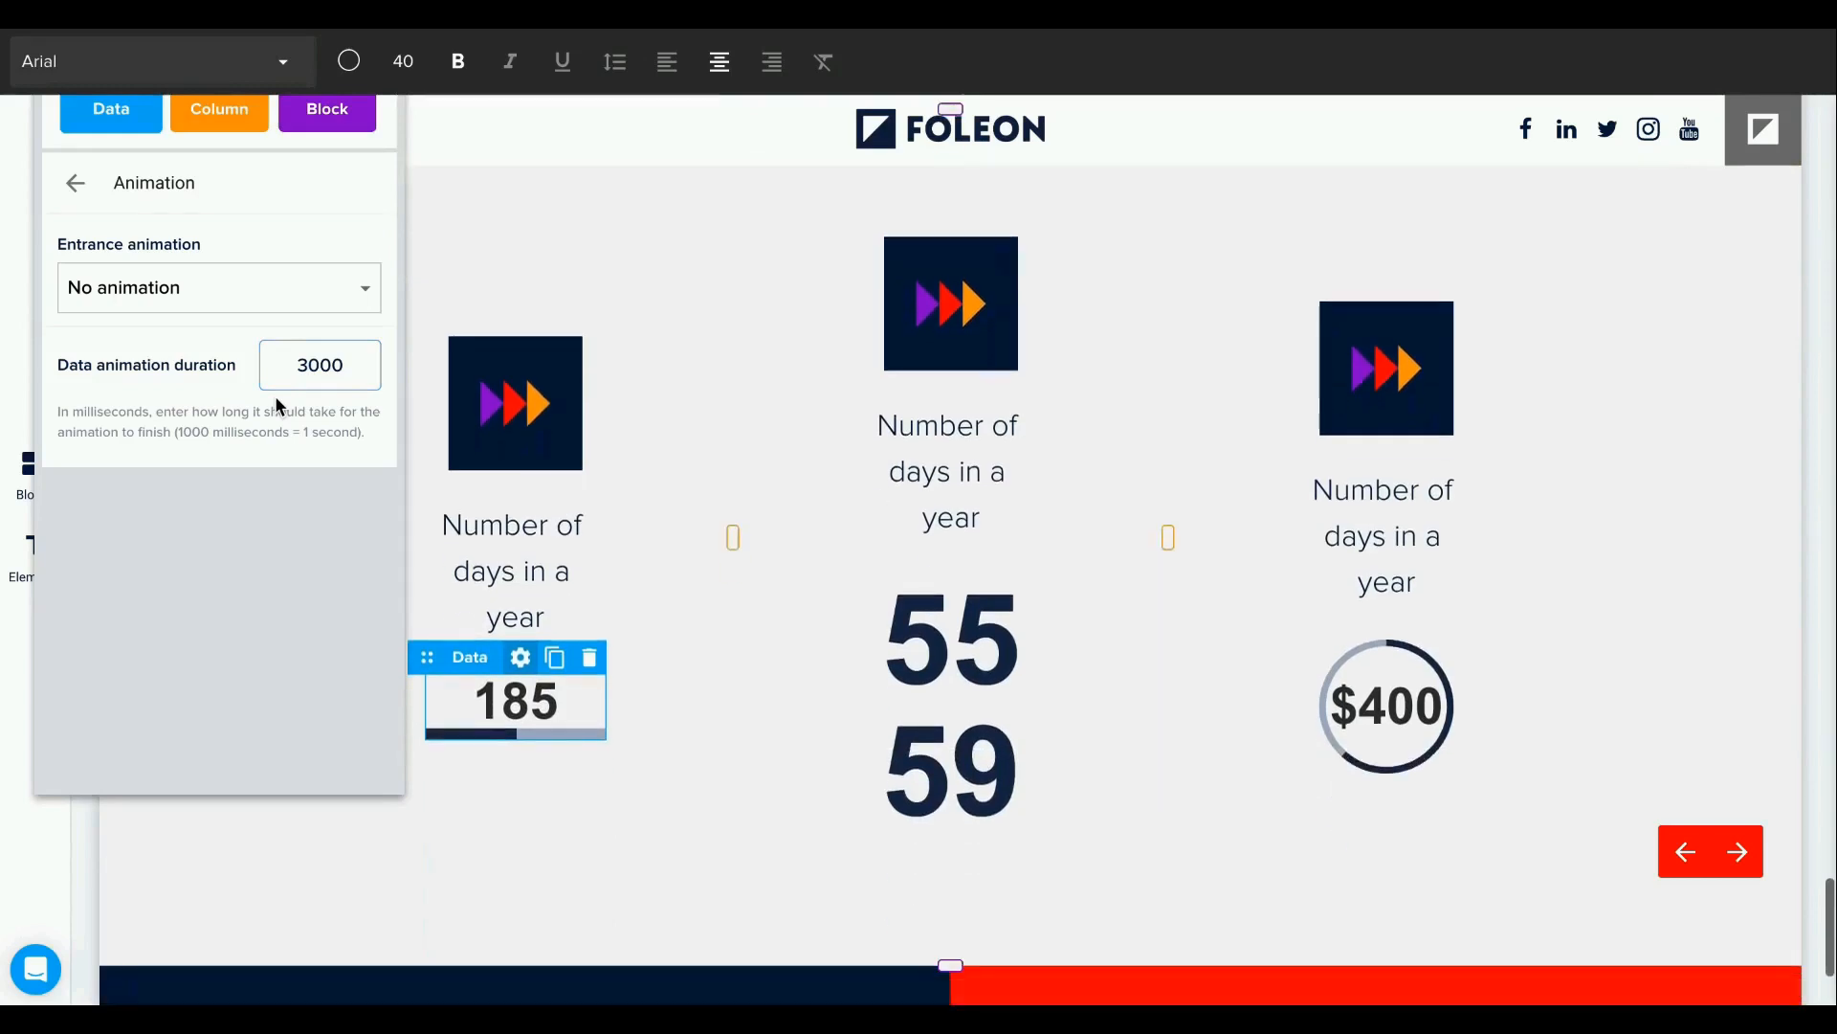
pyautogui.moveTo(47, 161); pyautogui.dragTo(49, 204)
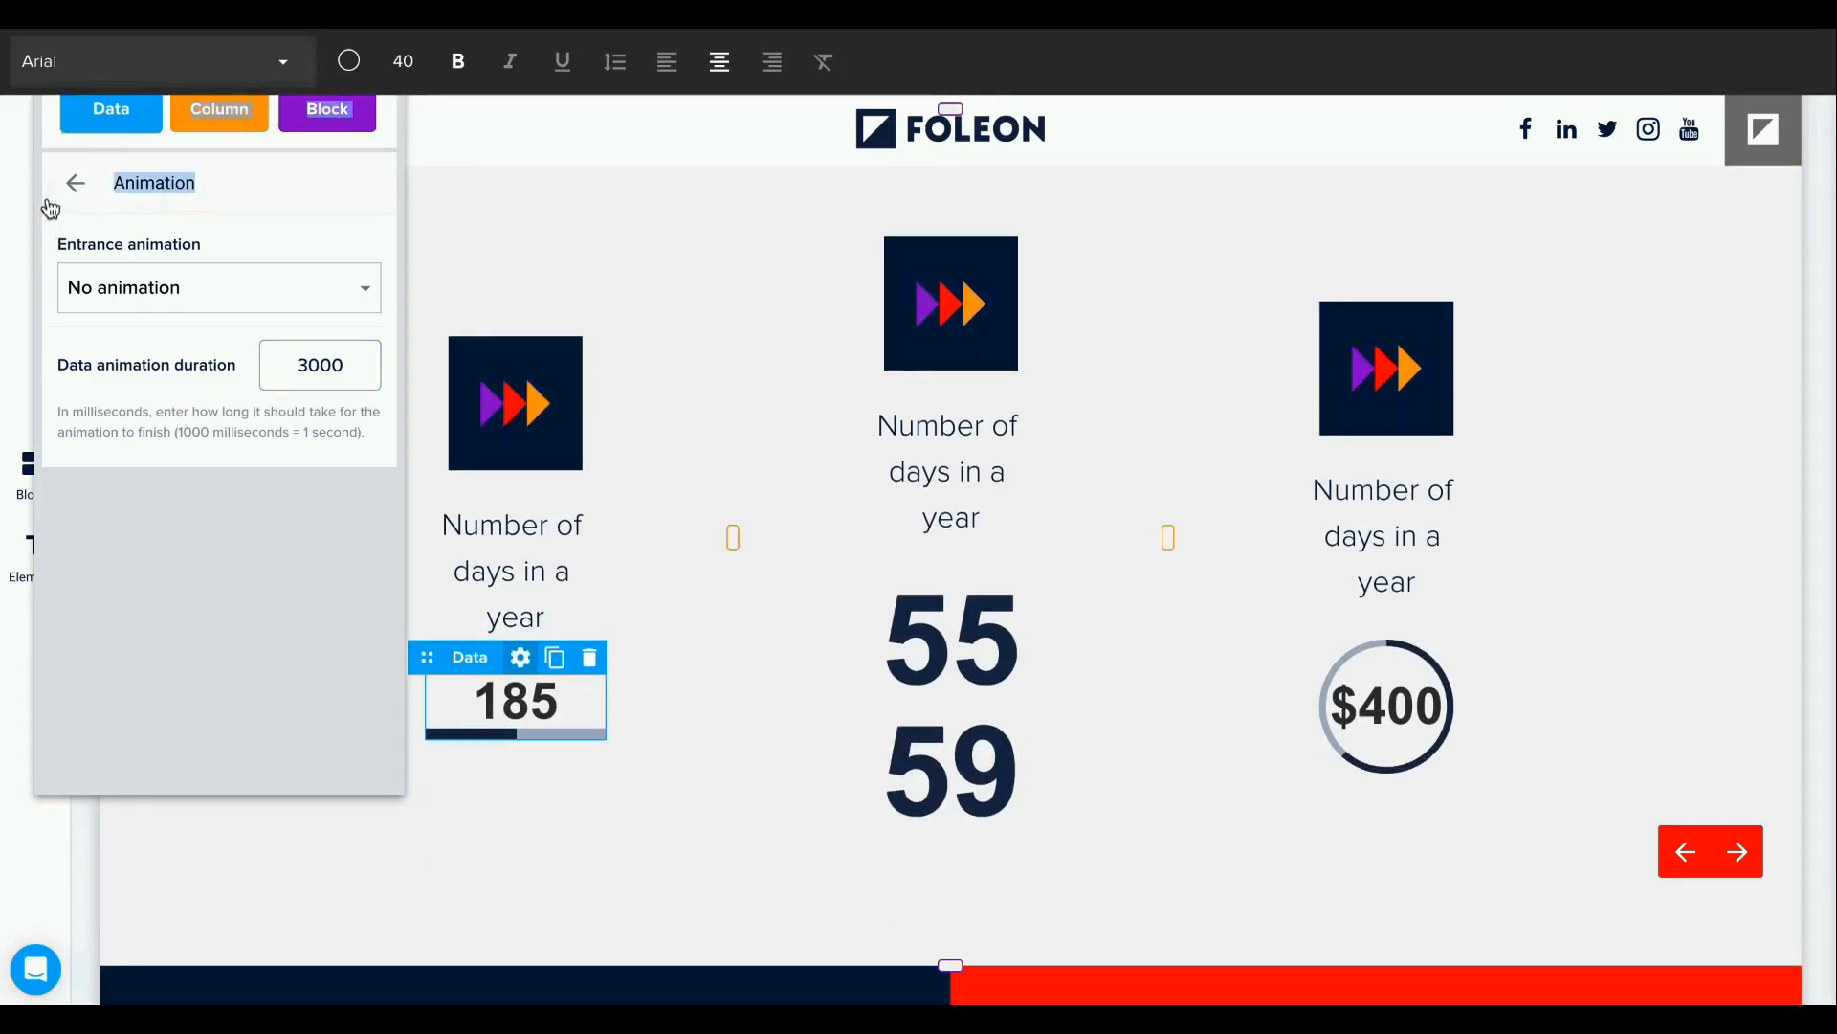
pyautogui.click(1421, 144)
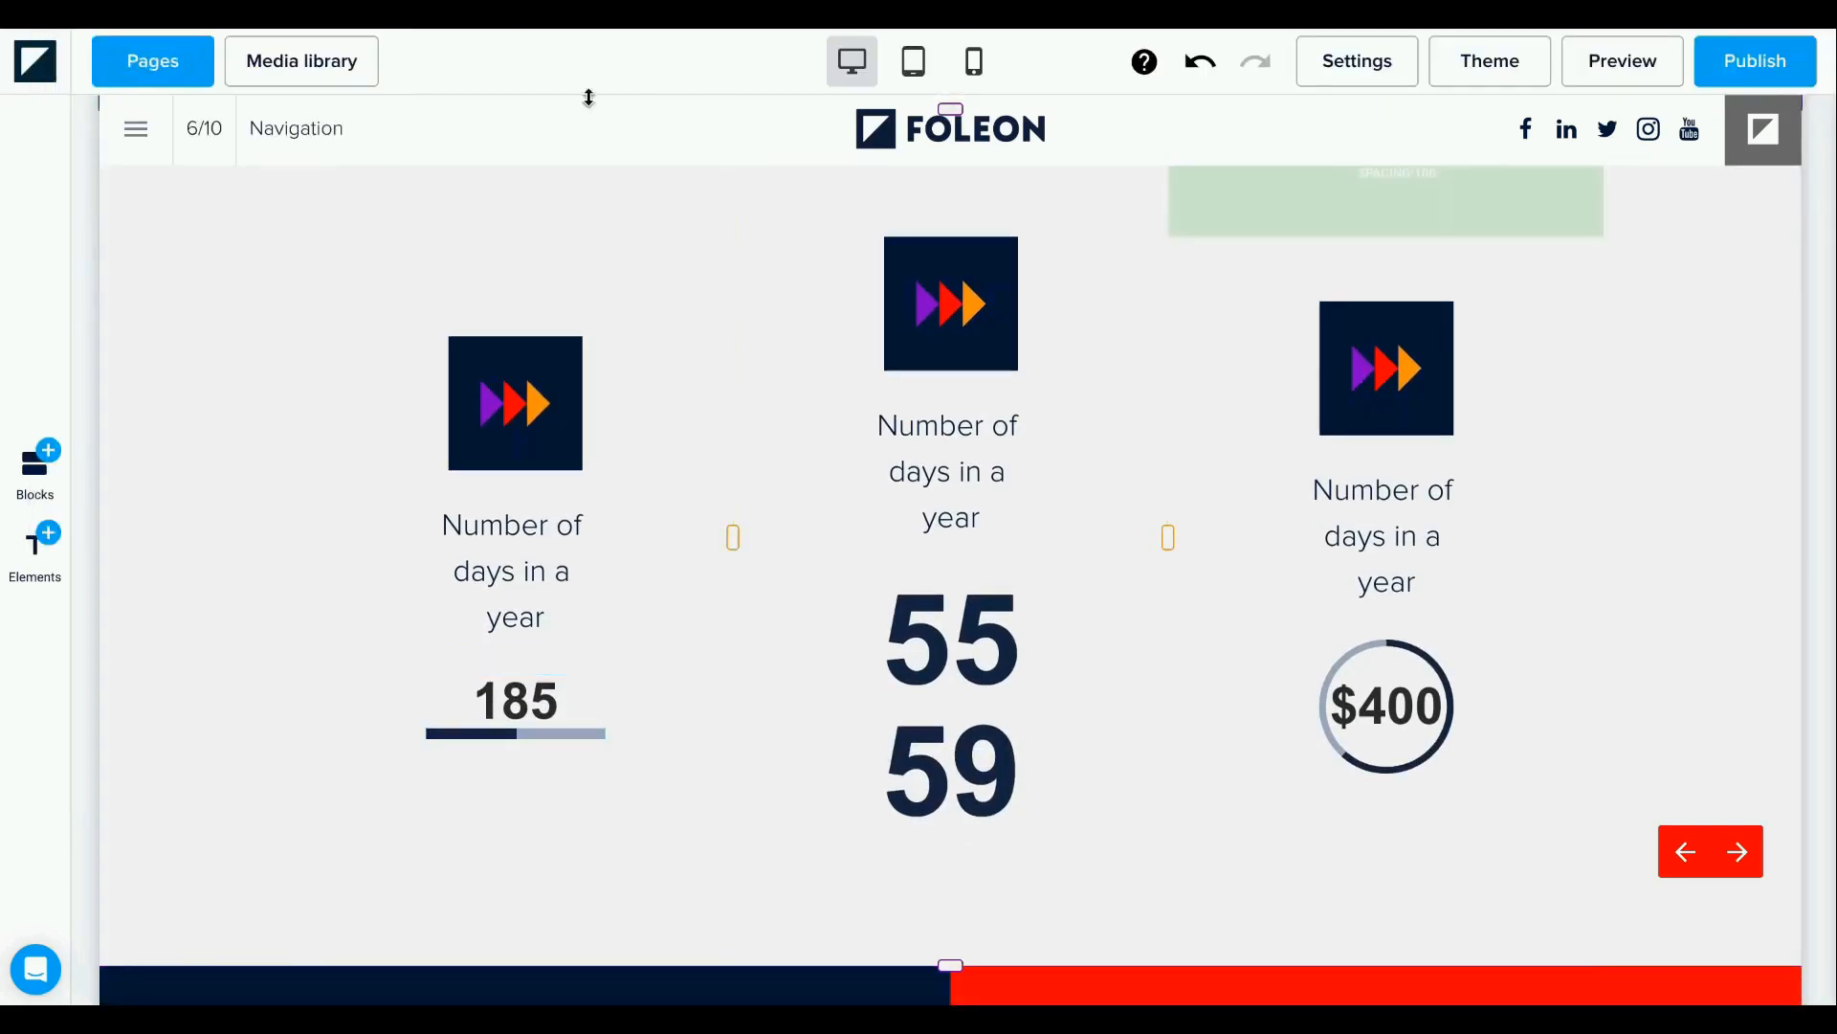
# Open the settings of the counter in the middle column and of the circular chart beside it.
pyautogui.click(953, 442)
pyautogui.click(950, 745)
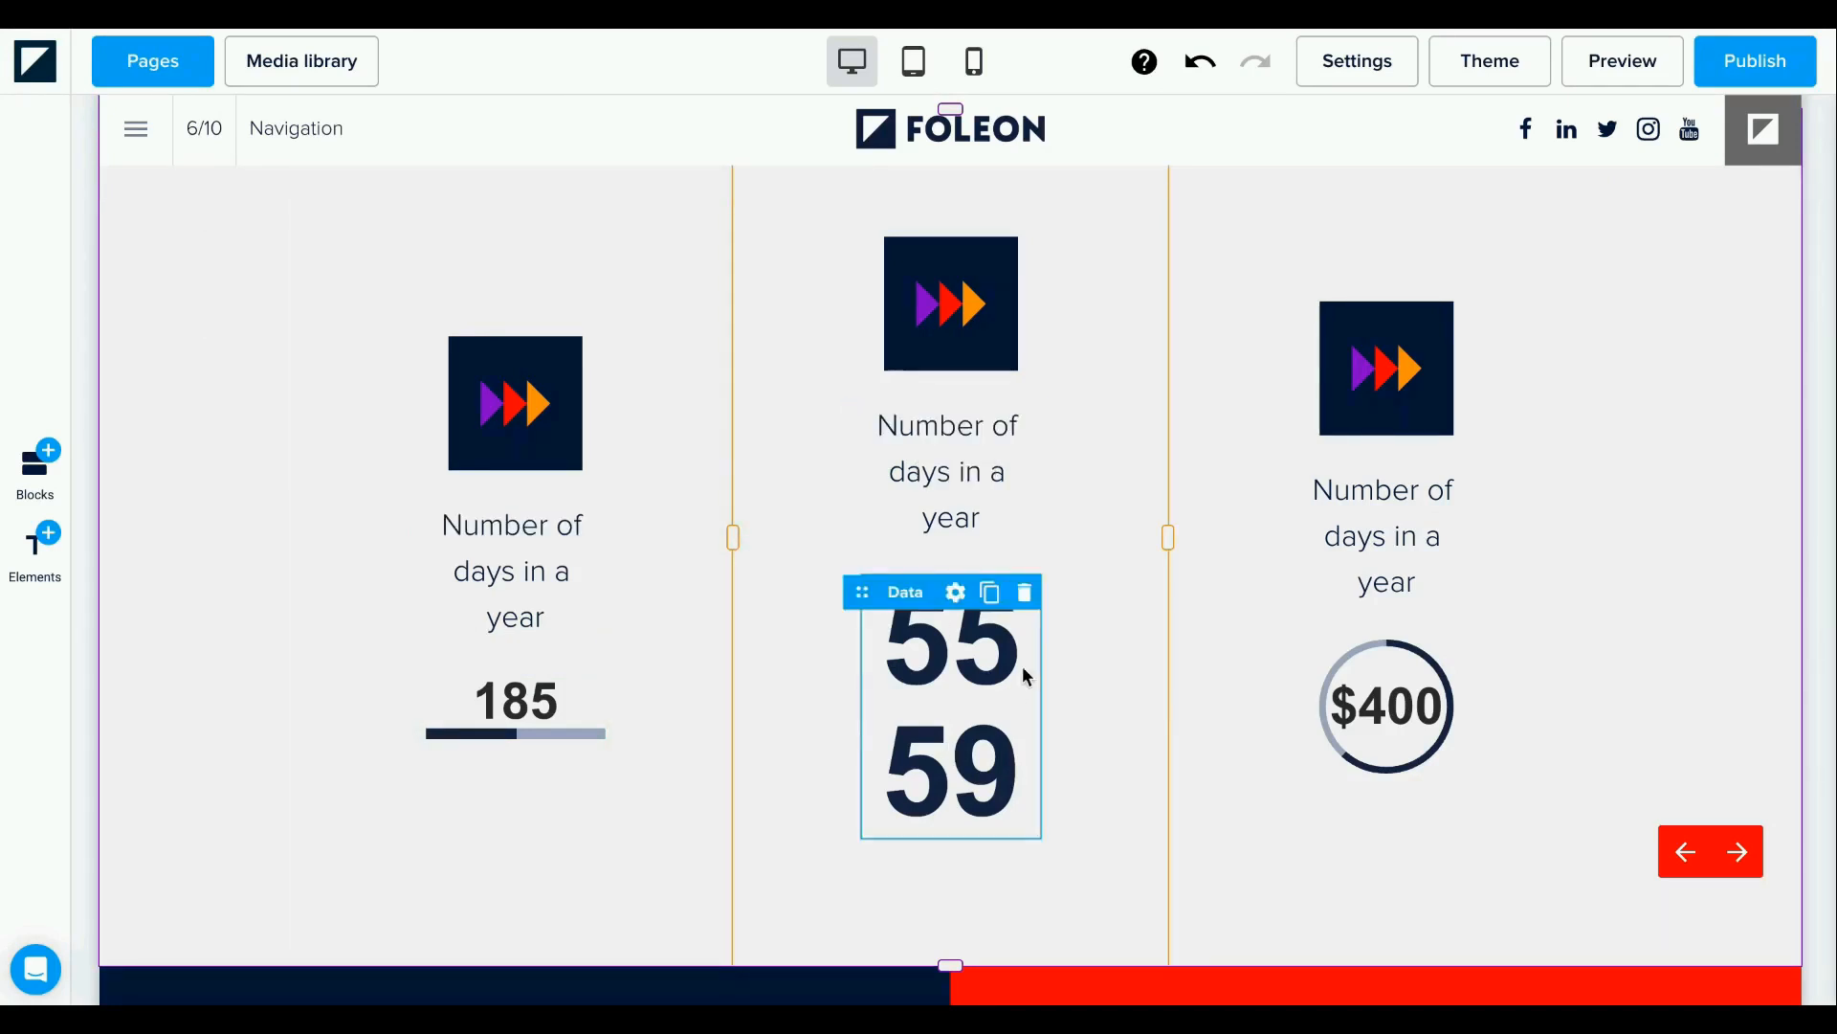
pyautogui.click(956, 583)
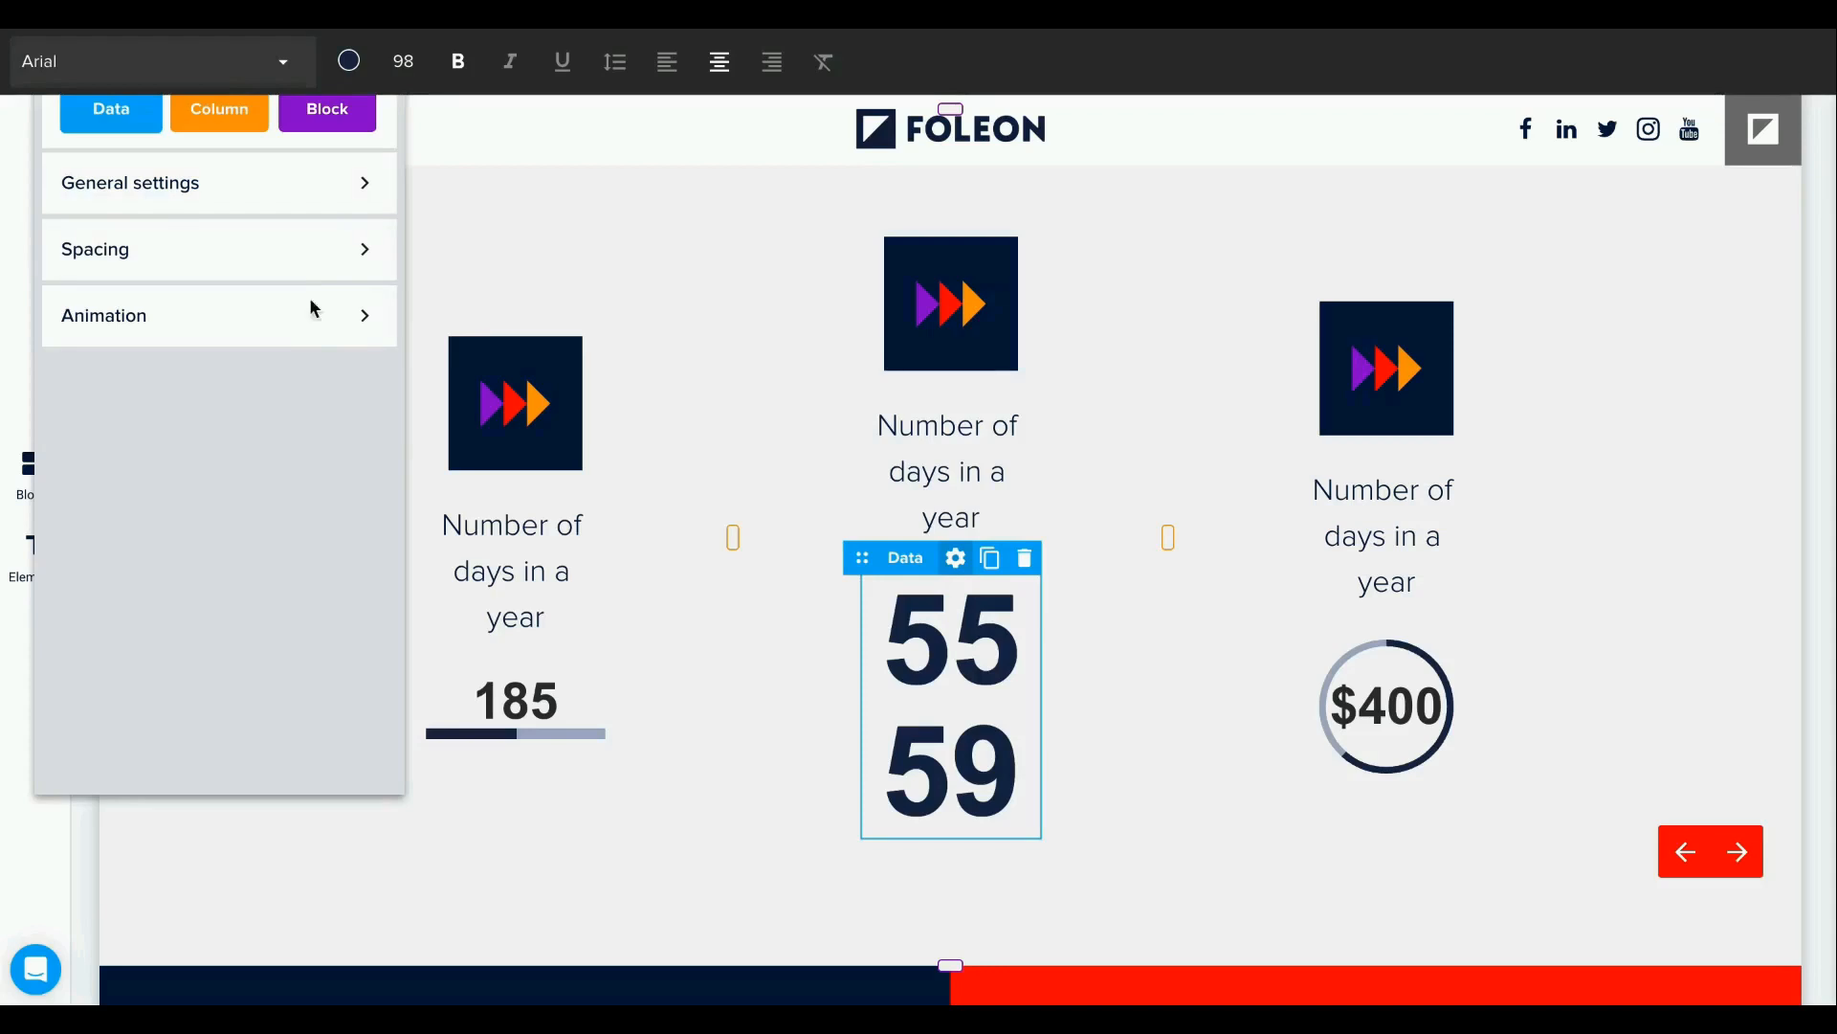
pyautogui.click(1391, 657)
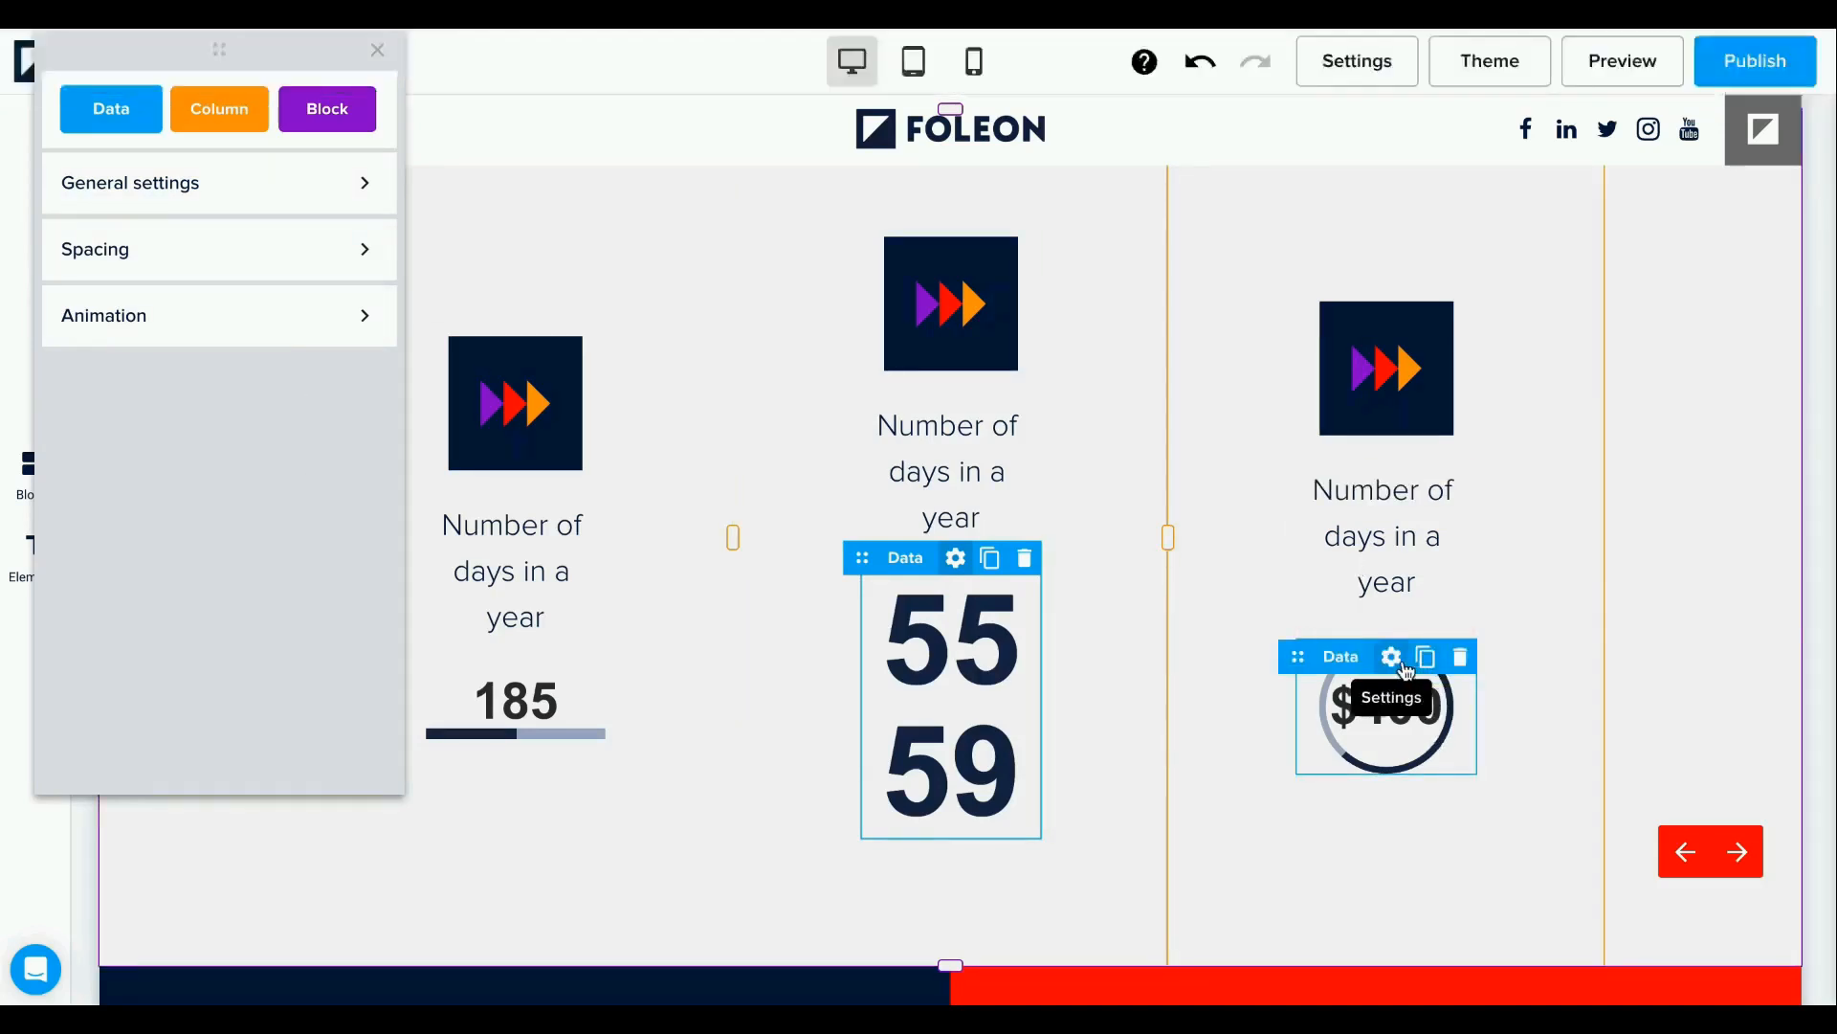